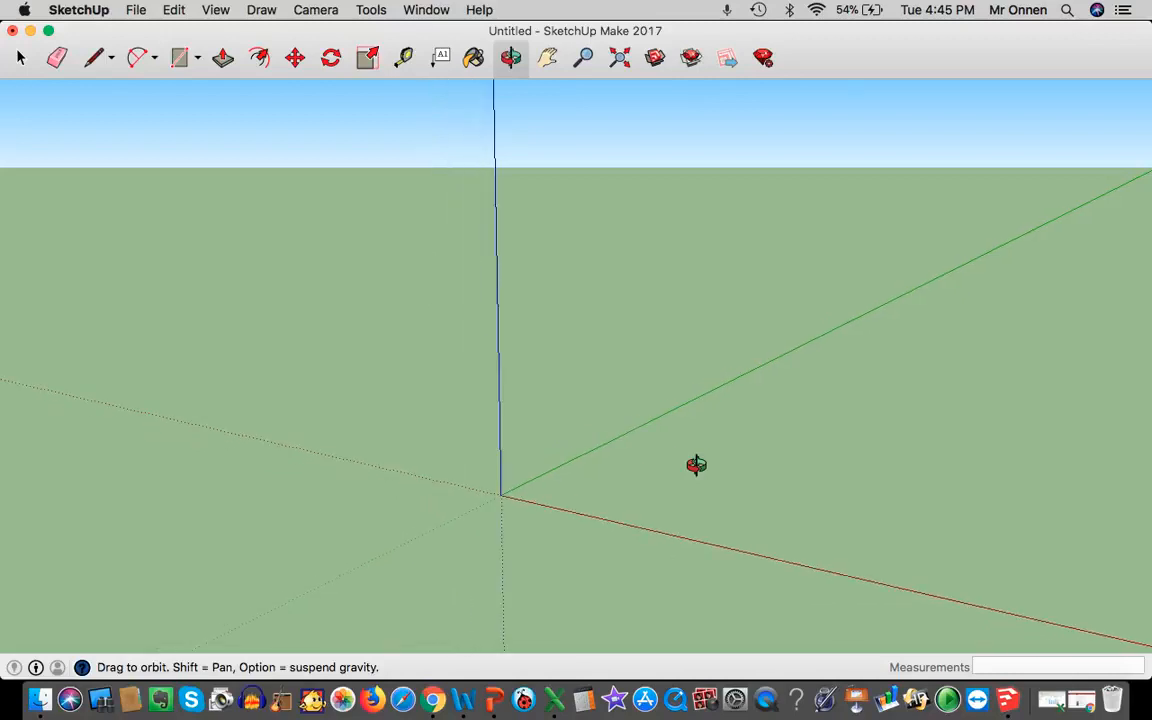
# Import 2D Blueprints.pdf from Downloads as an image, using the PDF file format
pyautogui.click(548, 57)
pyautogui.moveTo(887, 378); pyautogui.dragTo(474, 316)
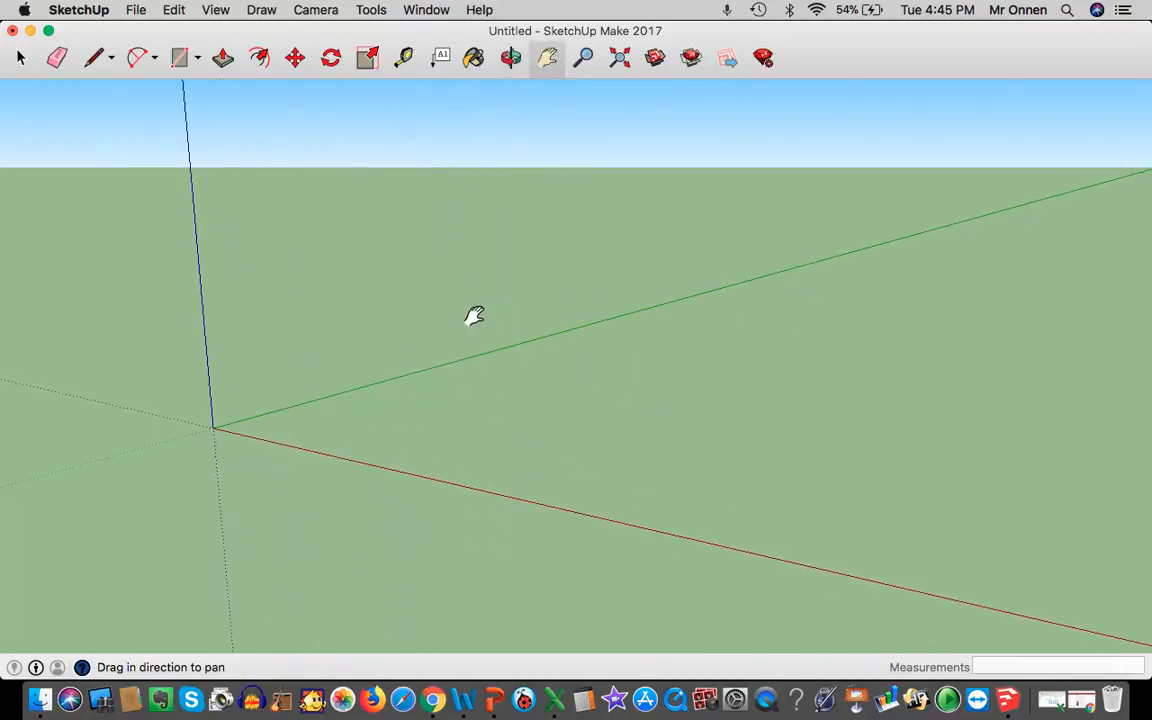
pyautogui.click(136, 10)
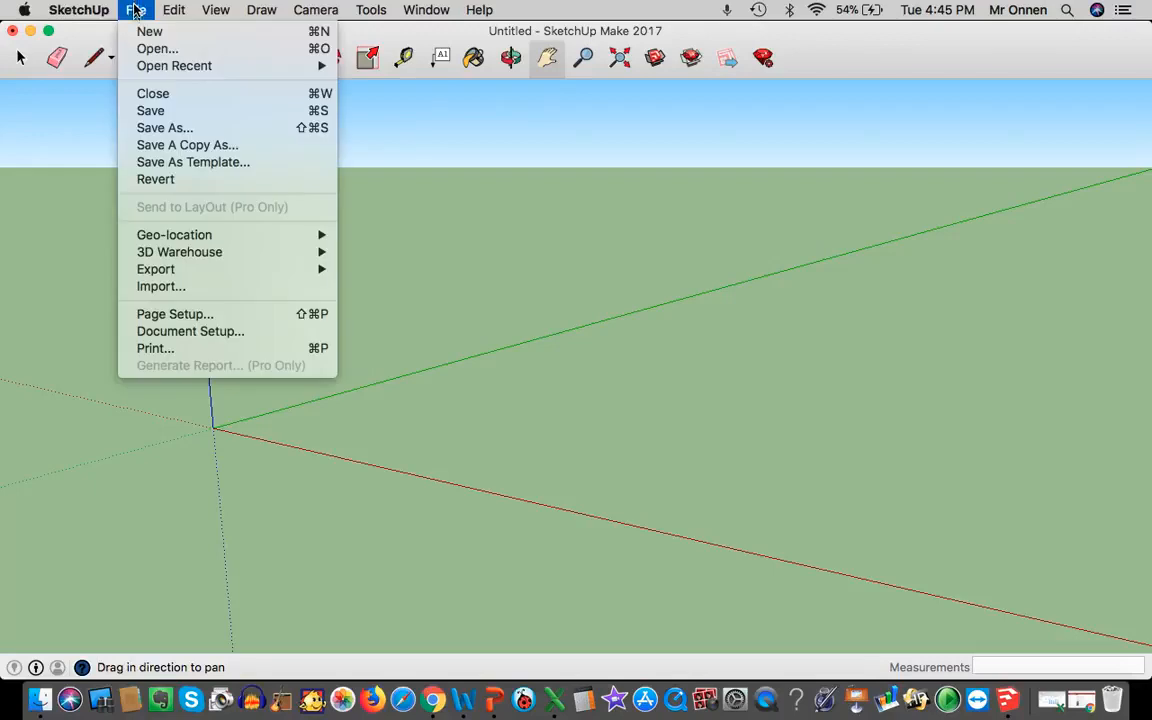
pyautogui.click(249, 288)
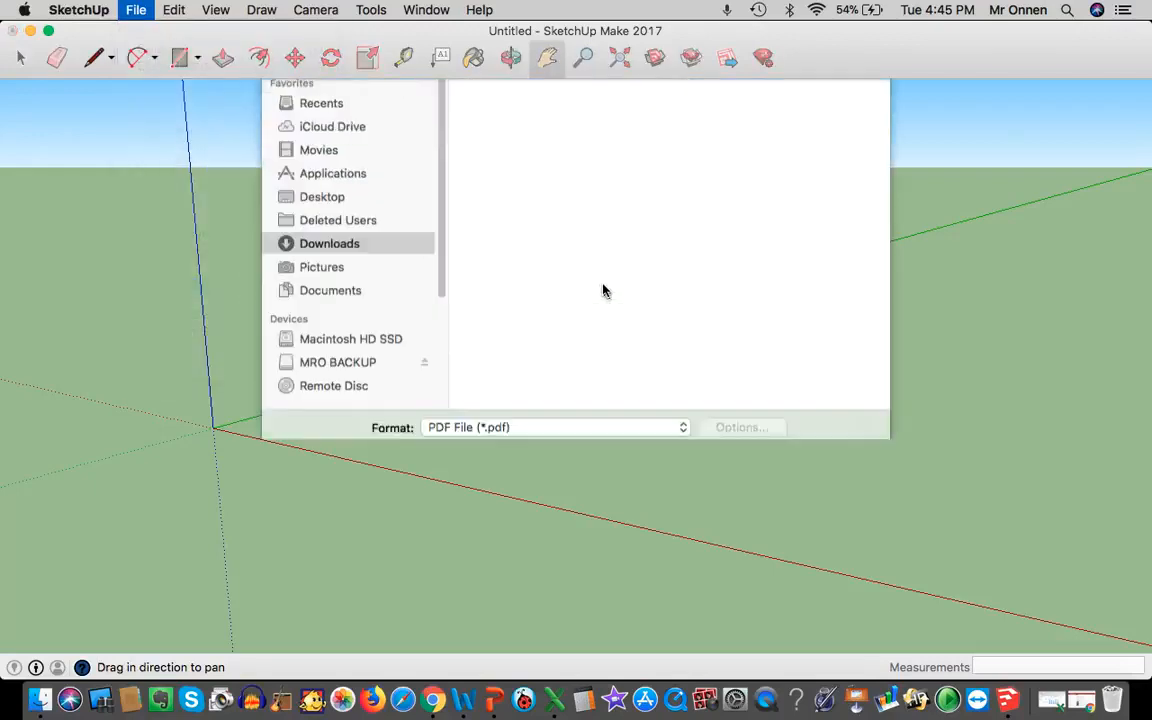
pyautogui.click(493, 174)
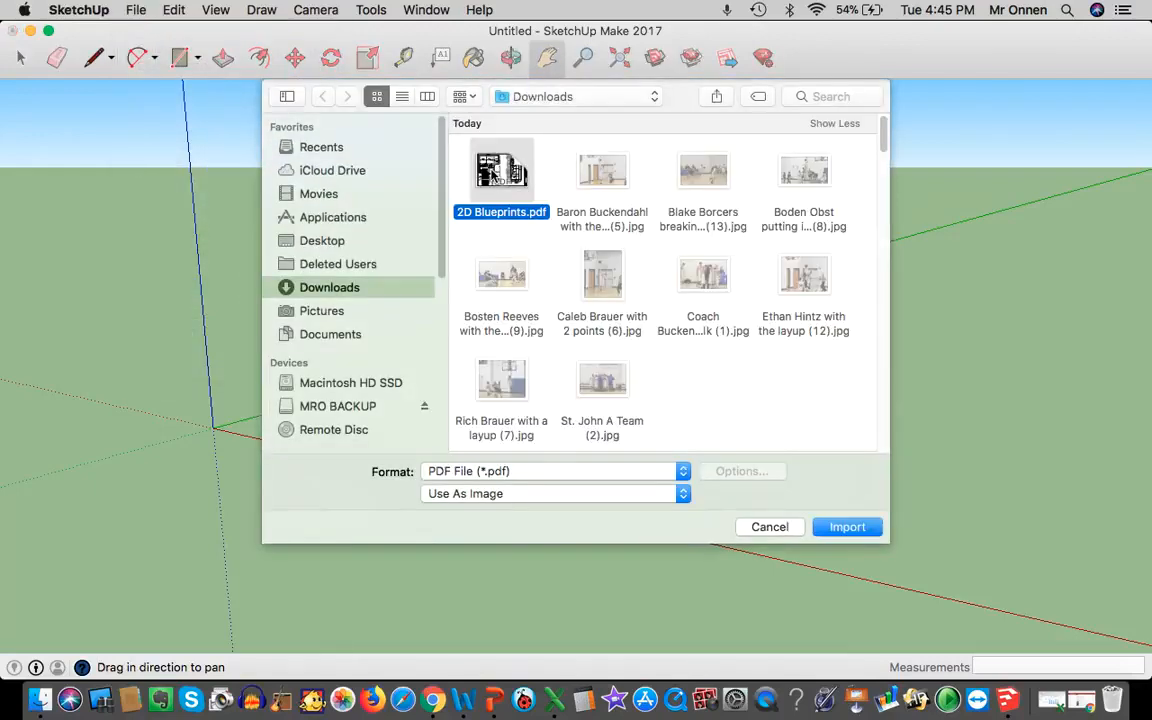
pyautogui.click(610, 476)
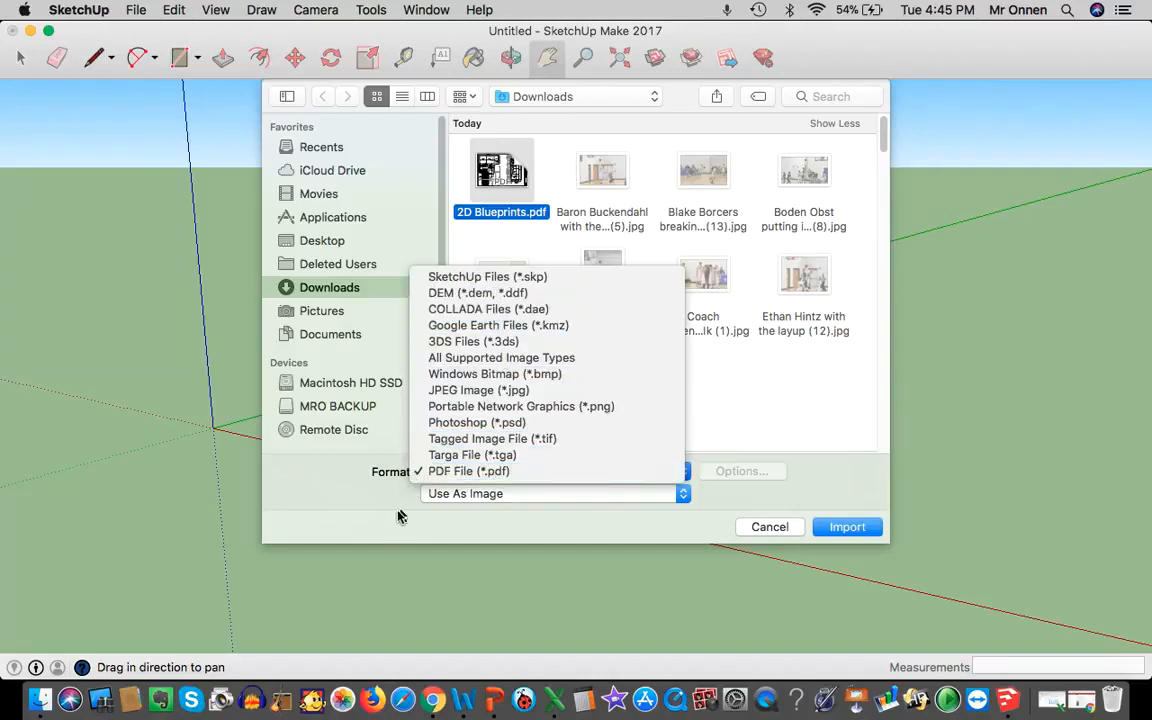
pyautogui.click(461, 473)
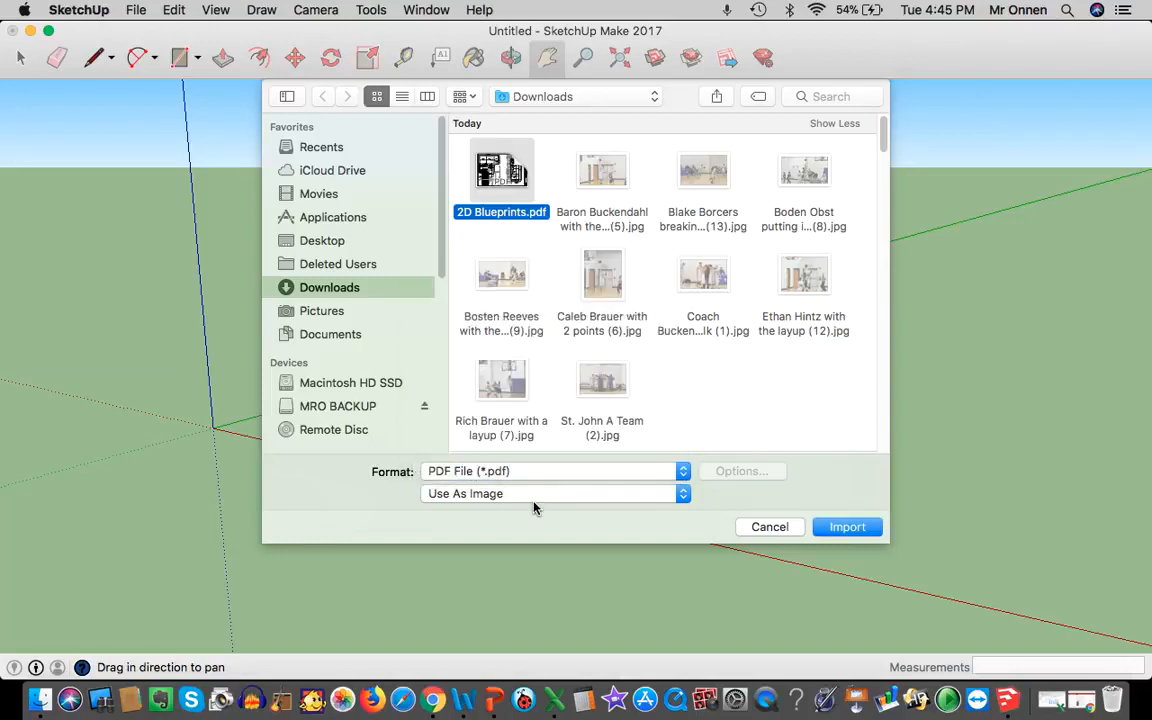
pyautogui.click(845, 529)
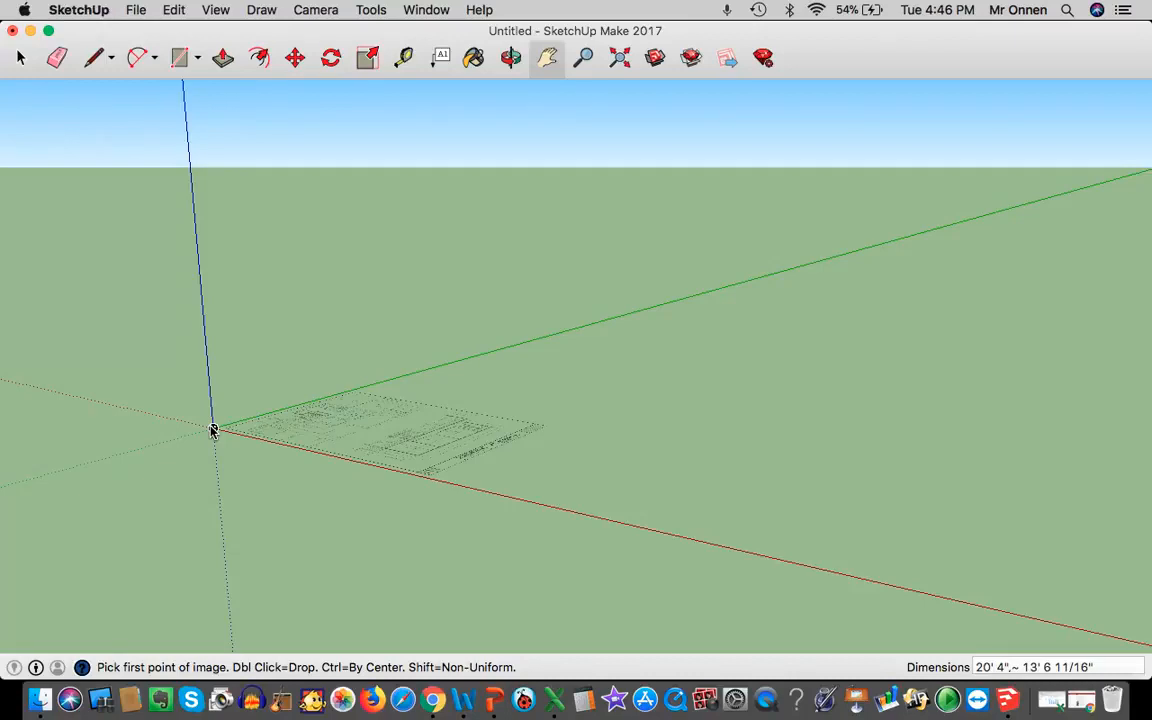
# Place the blueprint image with its corner at the origin and stretch it along the red axis
pyautogui.click(212, 430)
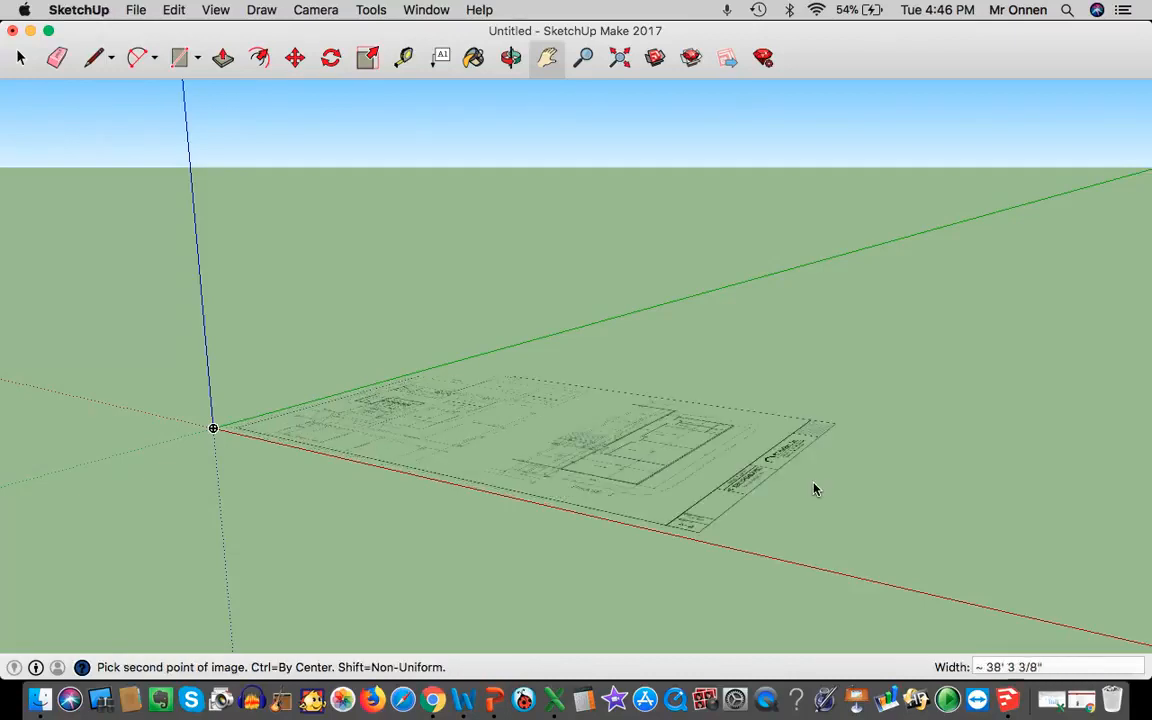
pyautogui.scroll(-1, 812, 483)
pyautogui.scroll(-3, 815, 488)
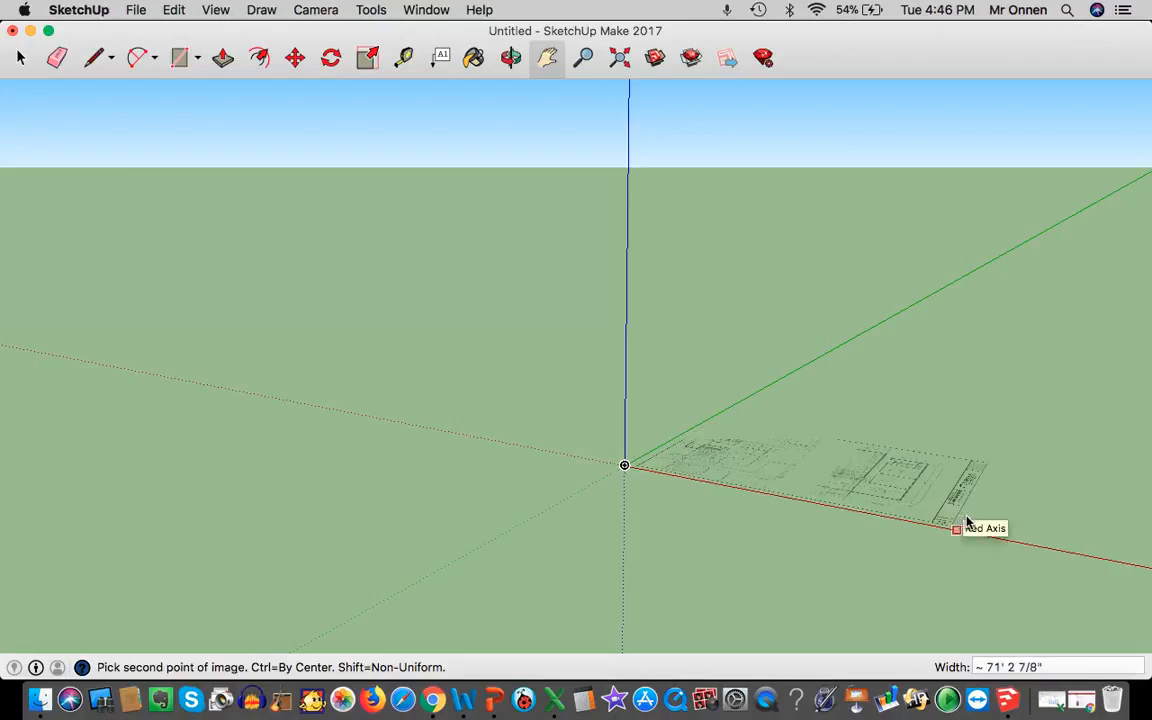
pyautogui.scroll(-1, 997, 552)
pyautogui.scroll(-2, 997, 552)
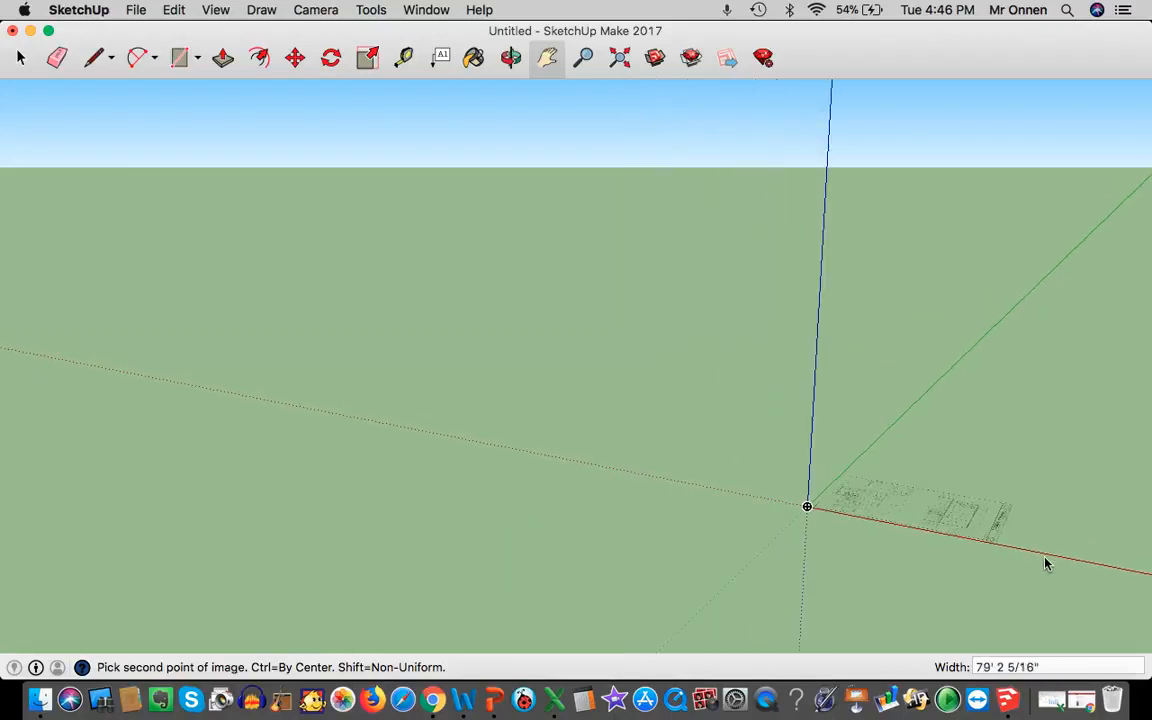
pyautogui.click(1113, 567)
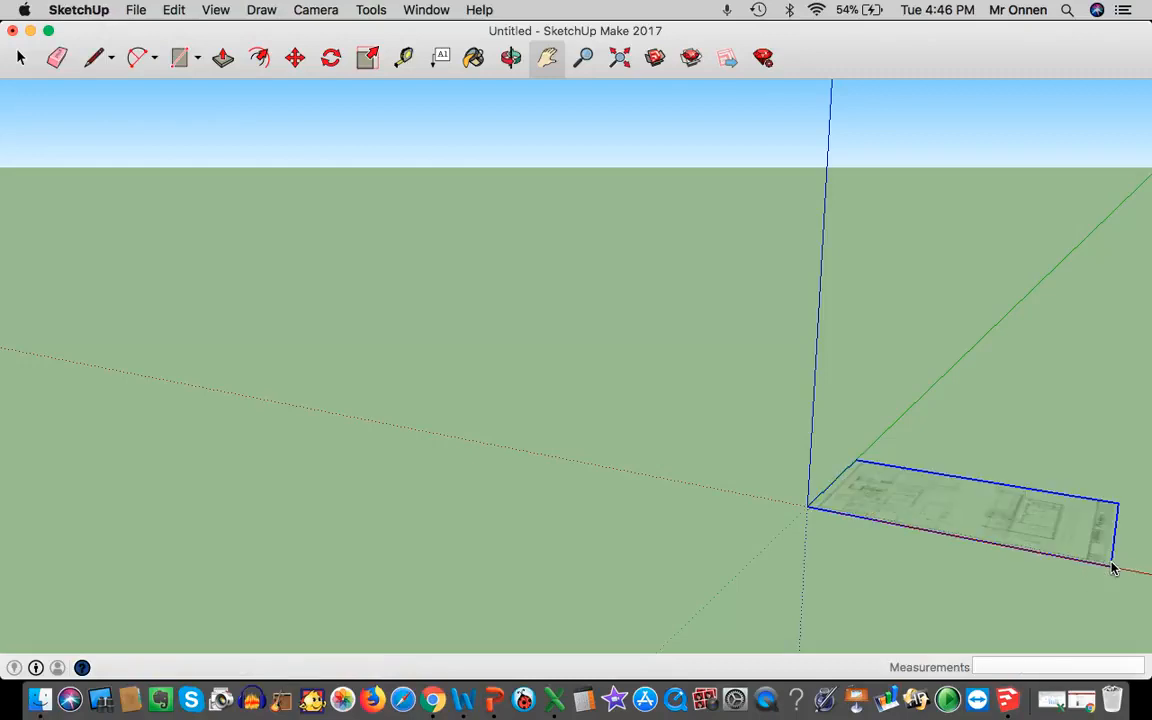
# Measure the lower outer wall of the Phase 3 classroom from corner to corner with the Tape Measure tool
pyautogui.click(547, 60)
pyautogui.moveTo(694, 363); pyautogui.dragTo(193, 318)
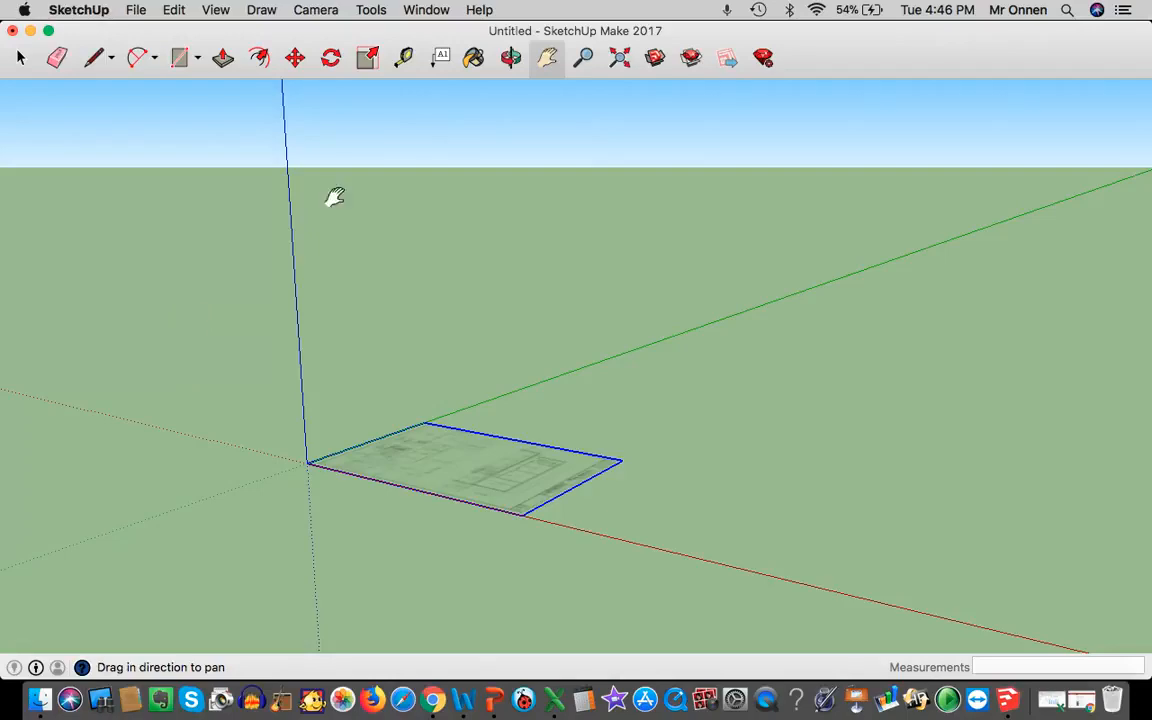
pyautogui.click(511, 57)
pyautogui.moveTo(478, 504); pyautogui.dragTo(450, 500)
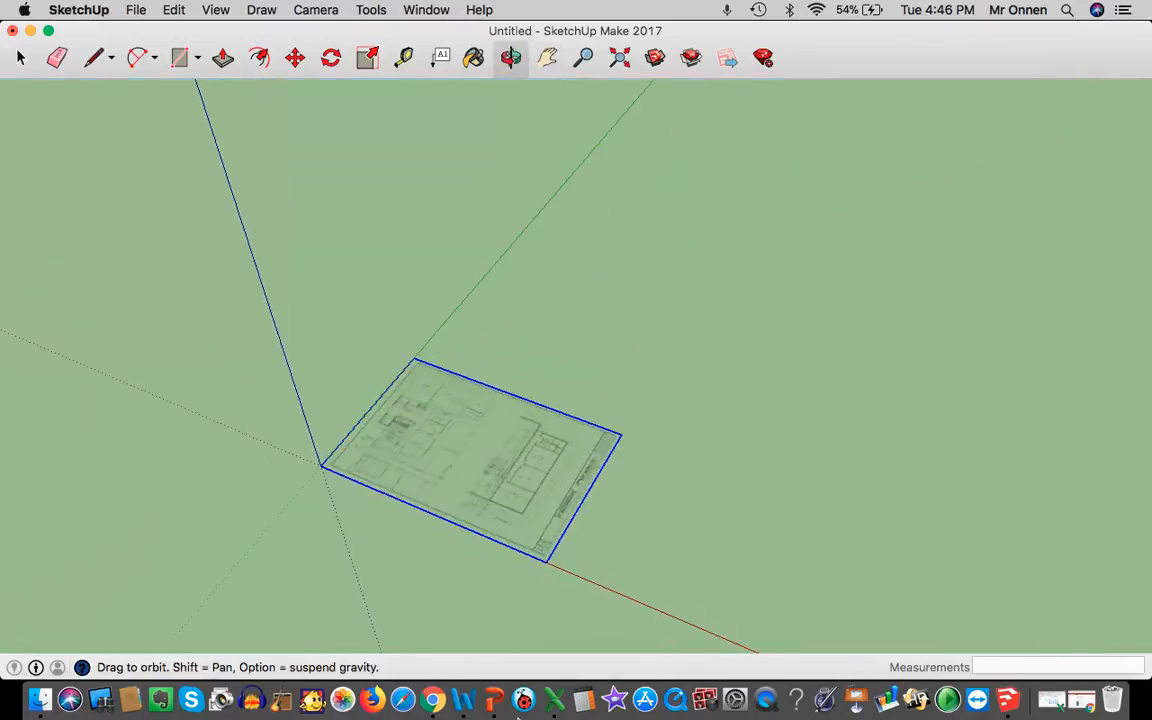
pyautogui.moveTo(527, 460); pyautogui.dragTo(550, 575)
pyautogui.scroll(10, 550, 575)
pyautogui.moveTo(548, 239); pyautogui.dragTo(548, 316)
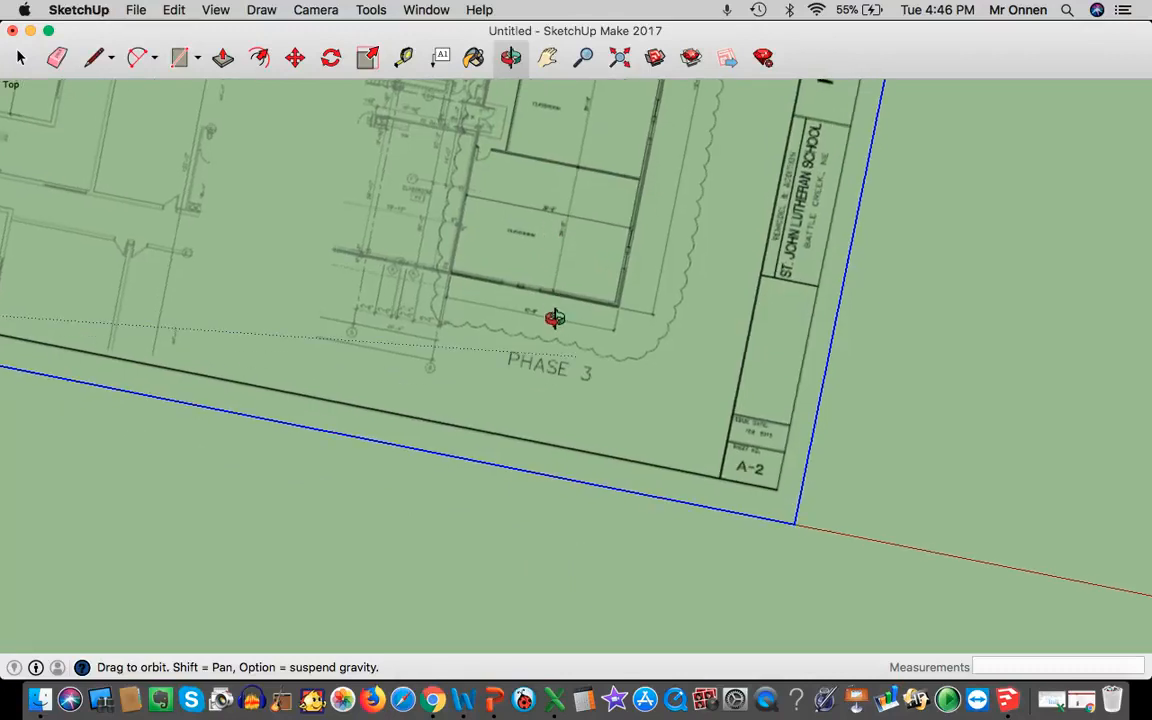
pyautogui.click(547, 58)
pyautogui.moveTo(877, 270); pyautogui.dragTo(913, 393)
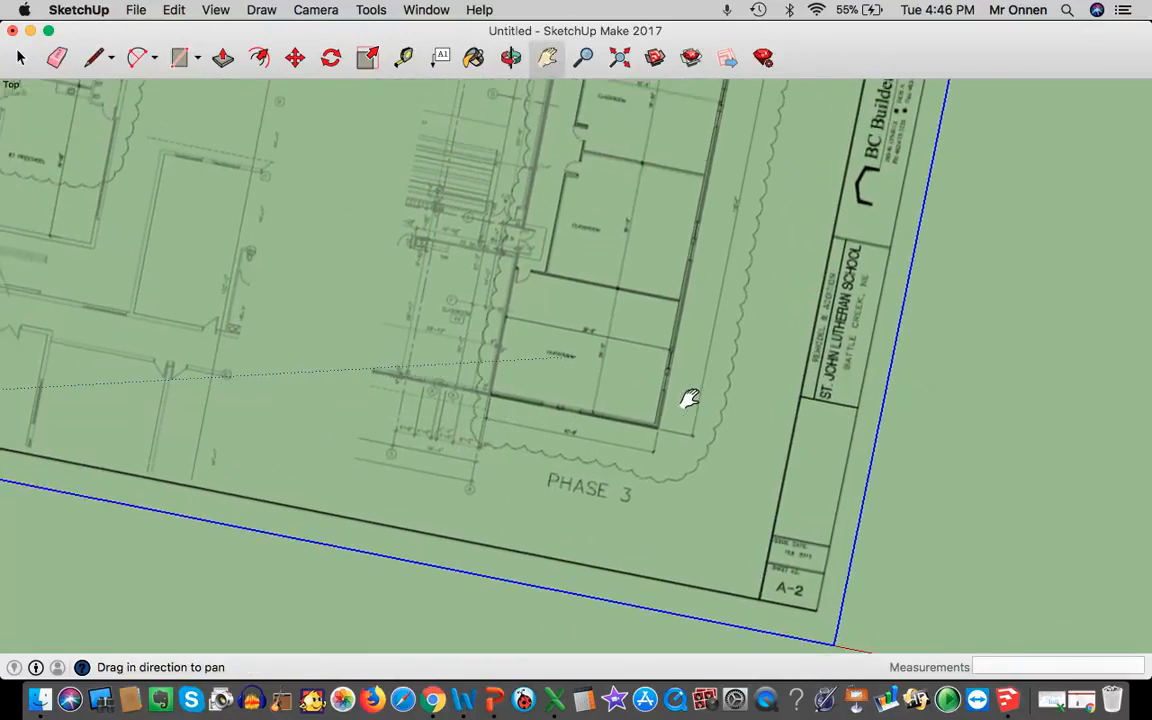
pyautogui.scroll(5, 573, 402)
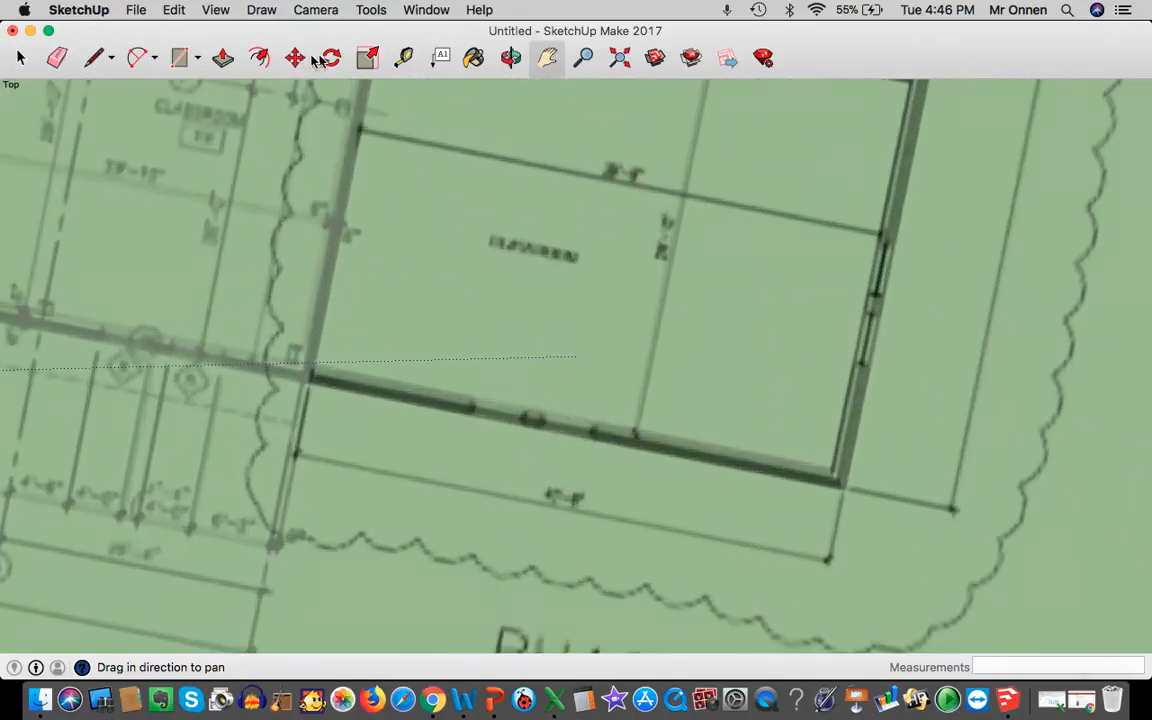
pyautogui.click(405, 59)
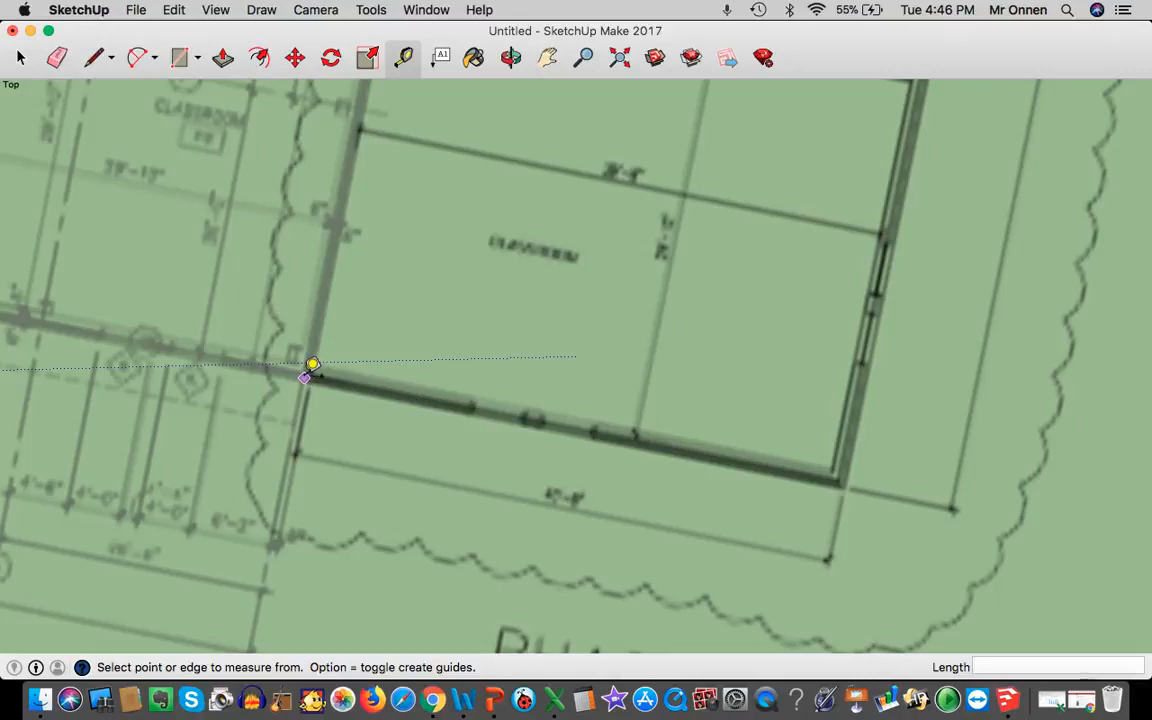
pyautogui.click(305, 377)
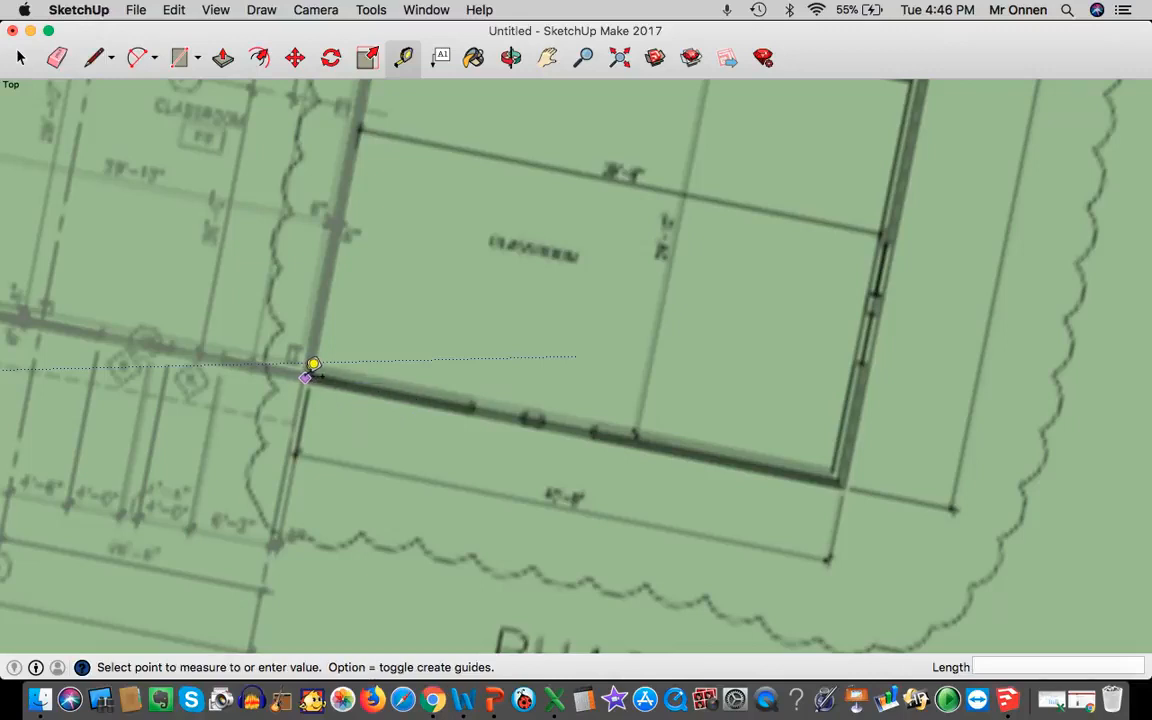
pyautogui.click(848, 484)
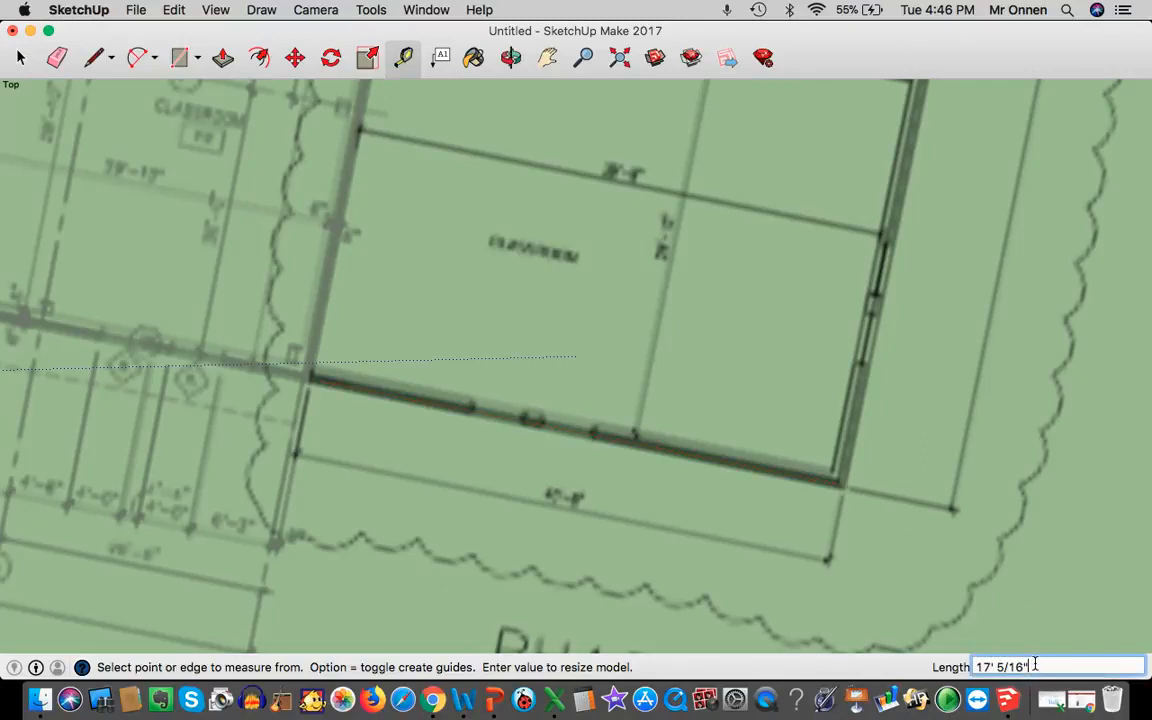
# Set the measured wall length to 40'8" and accept resizing the whole model to that scale
pyautogui.moveTo(1035, 664); pyautogui.dragTo(873, 660)
pyautogui.write('40\'8"')
pyautogui.press('Return')
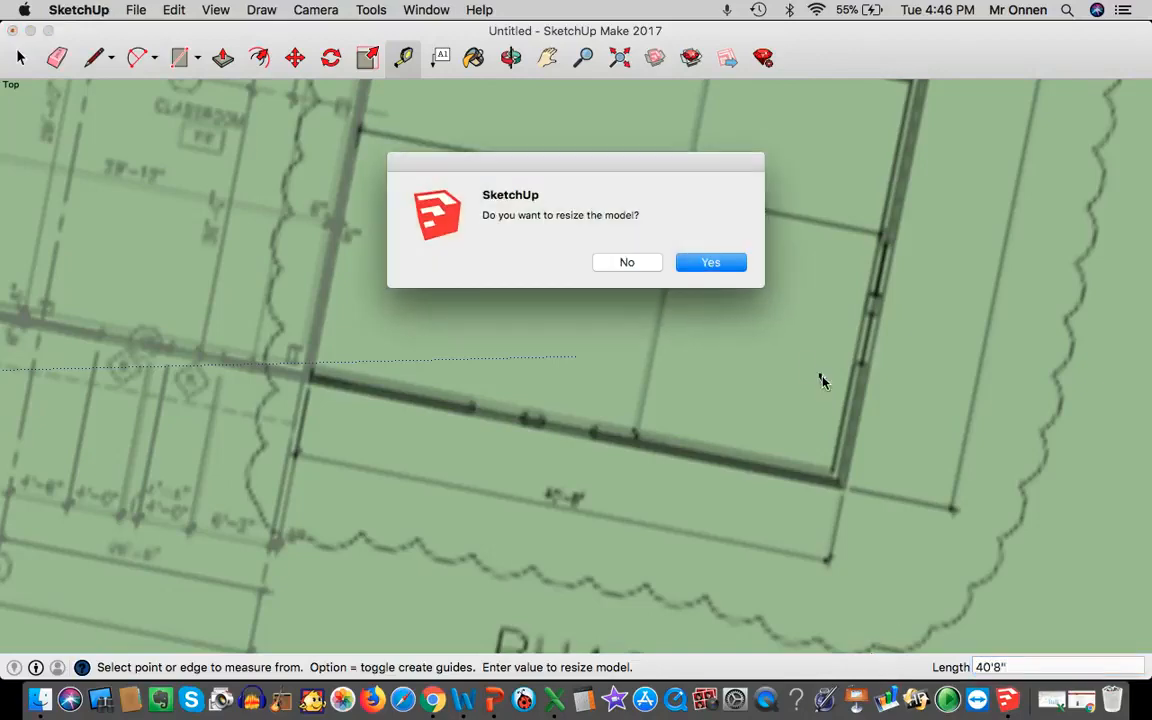
pyautogui.click(708, 263)
# Measure along the lower outer wall of the Phase 3 classroom again to check the new scale
pyautogui.scroll(-10, 674, 332)
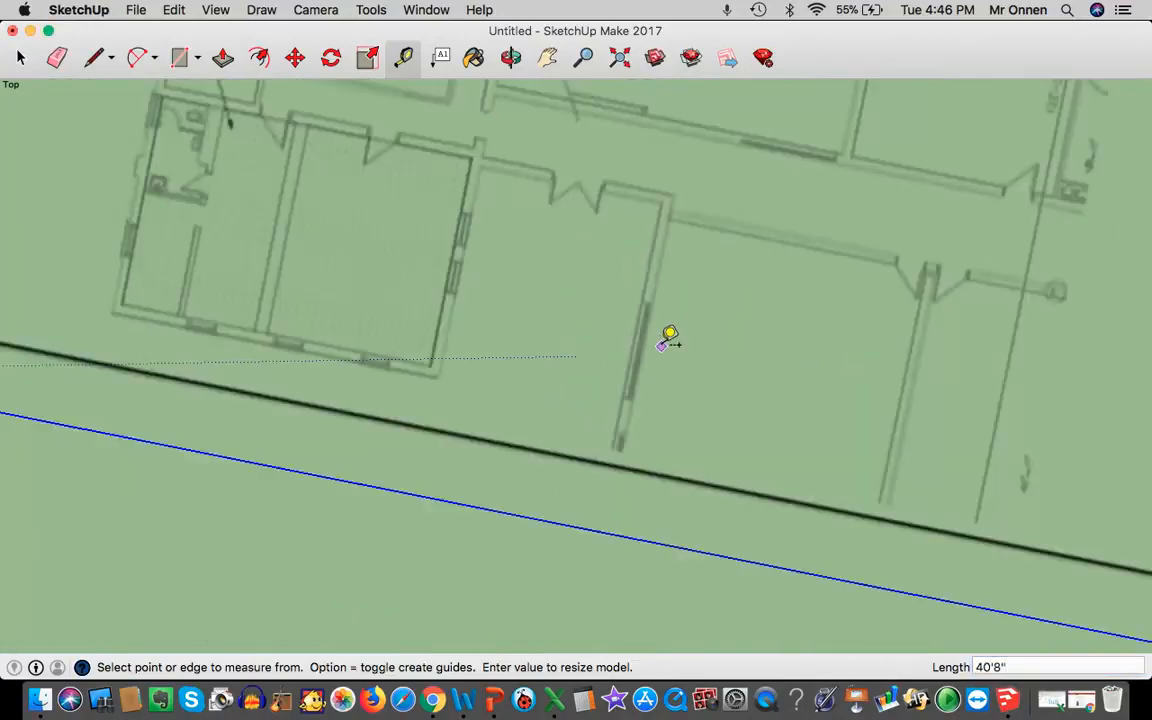
pyautogui.click(511, 59)
pyautogui.moveTo(849, 487); pyautogui.dragTo(1000, 261)
pyautogui.scroll(6, 1000, 260)
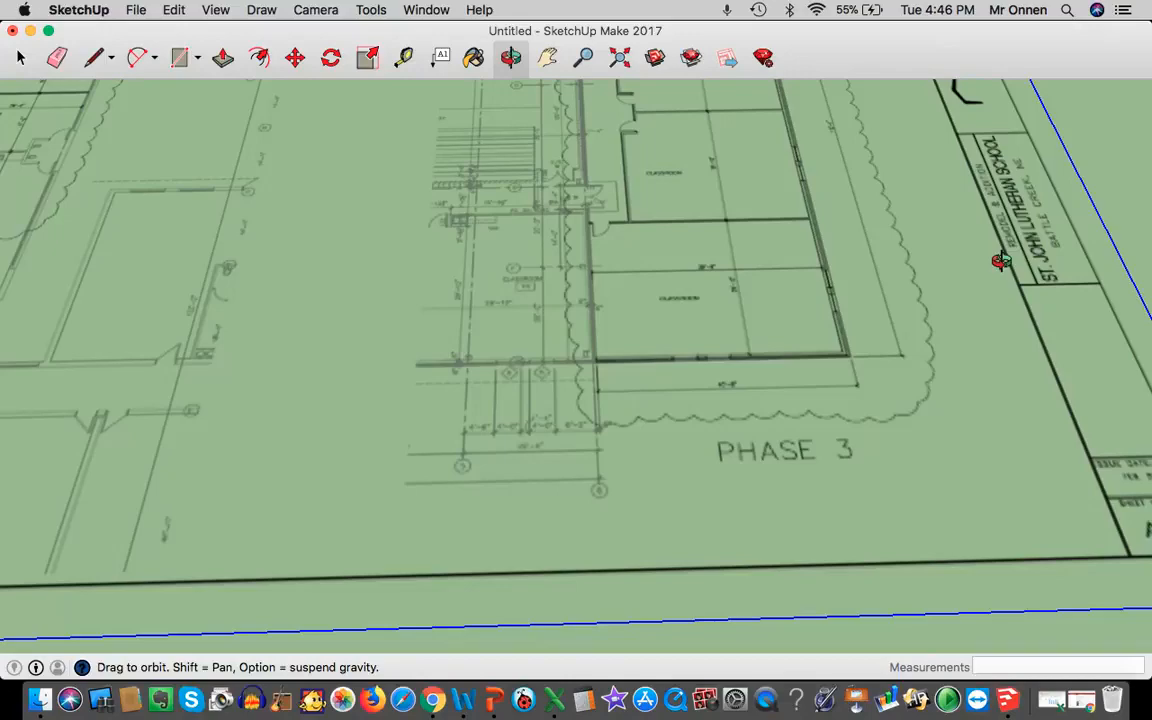
pyautogui.scroll(3, 802, 291)
pyautogui.scroll(2, 802, 291)
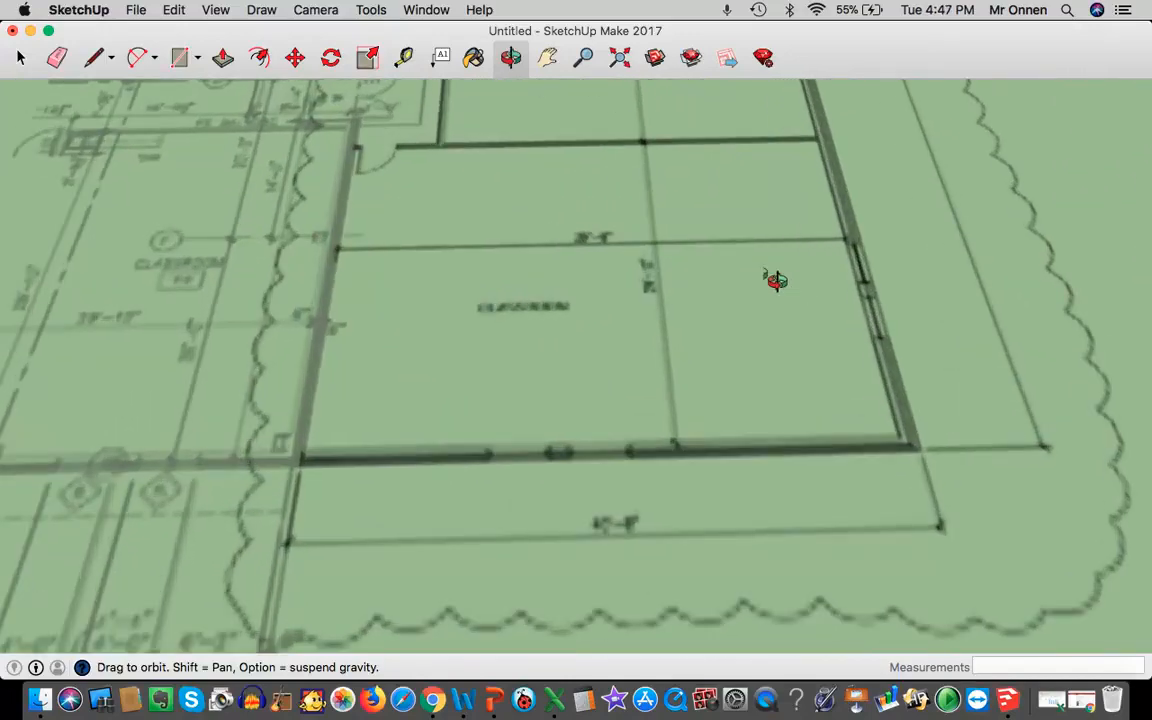
pyautogui.click(406, 58)
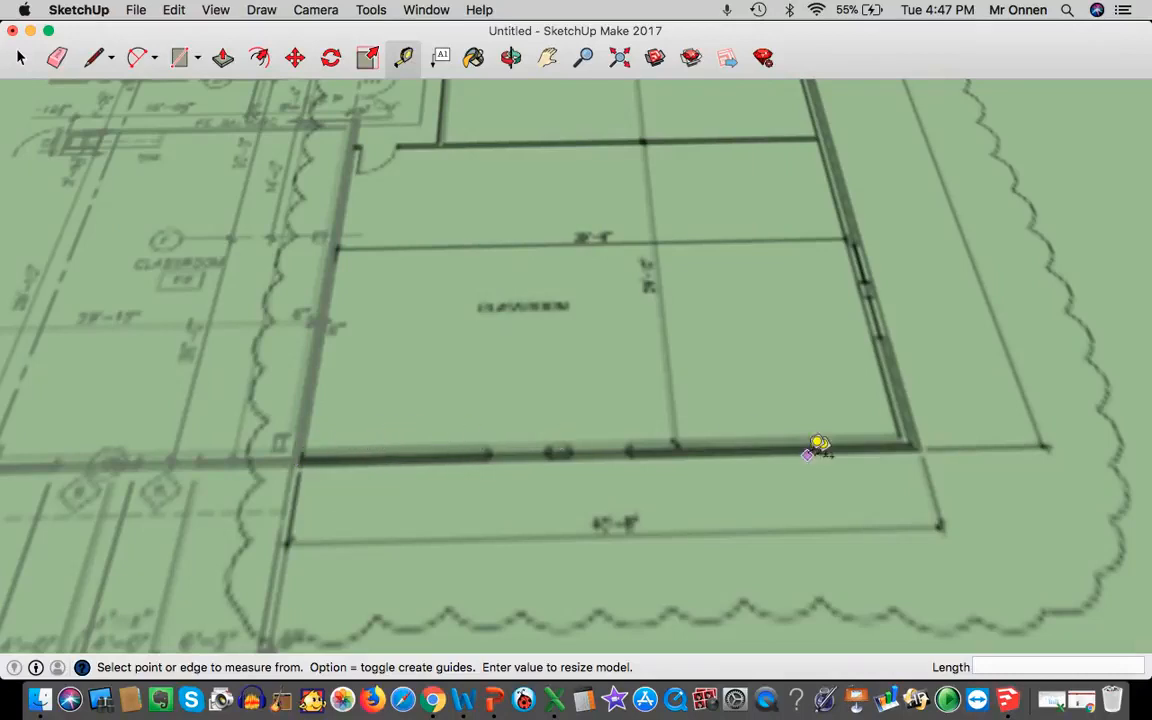
pyautogui.scroll(4, 922, 440)
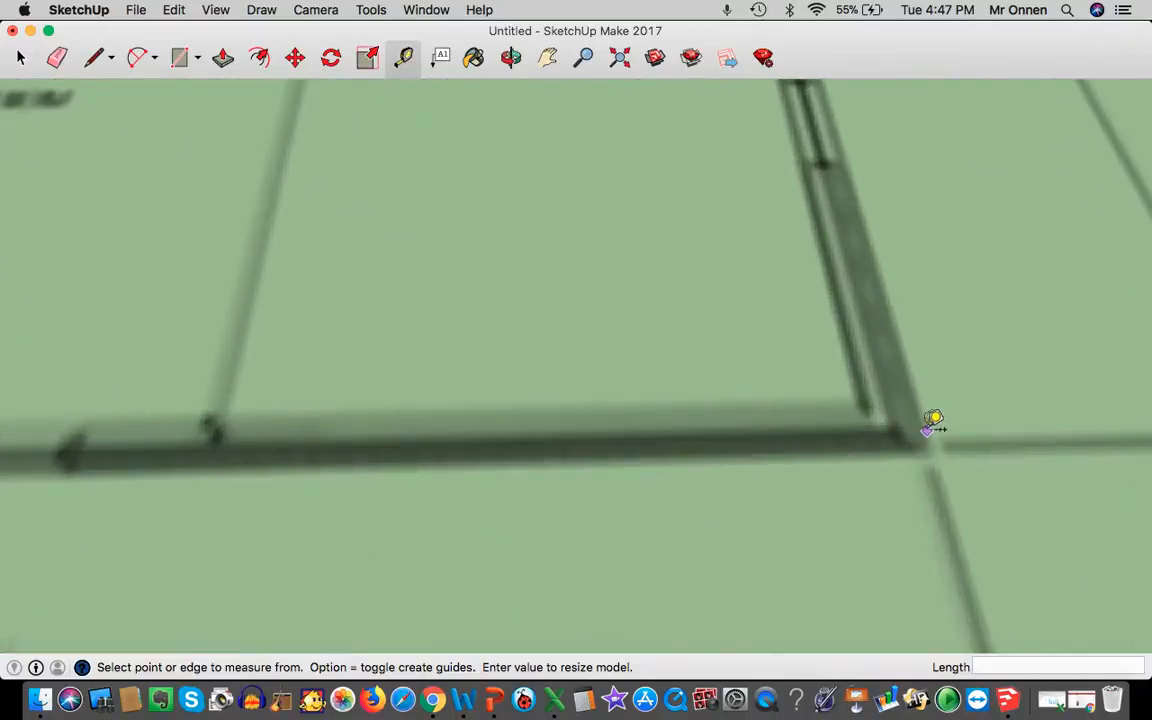
pyautogui.scroll(-5, 915, 415)
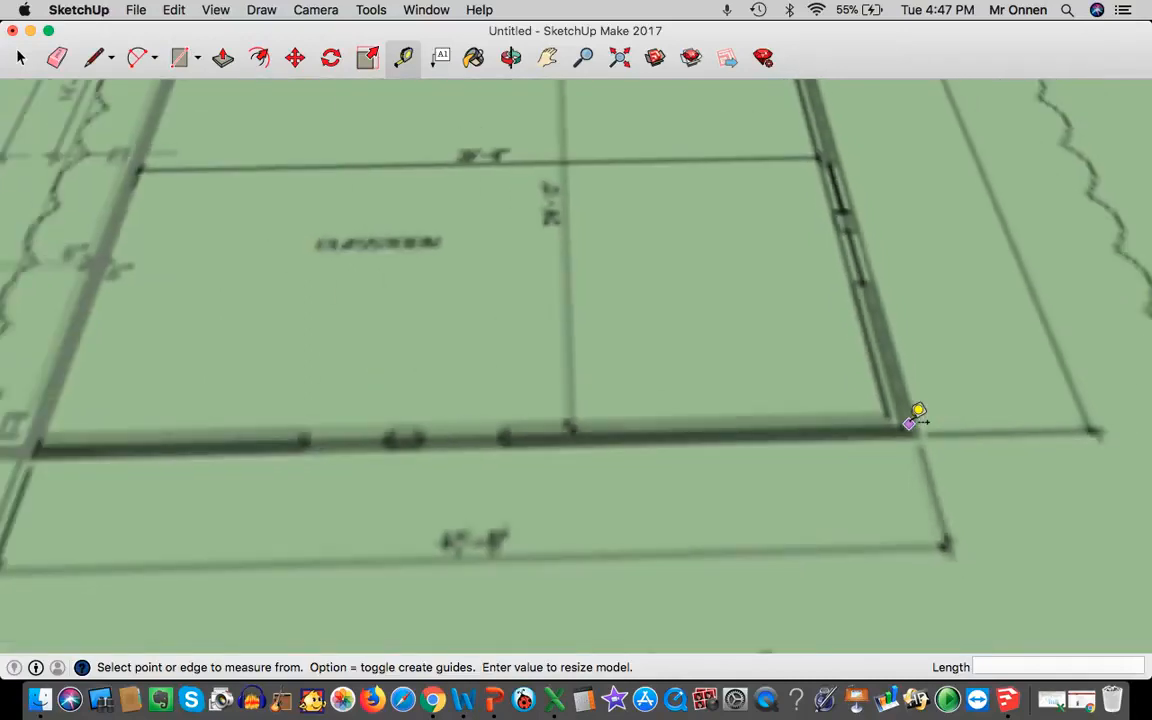
pyautogui.scroll(4, 434, 348)
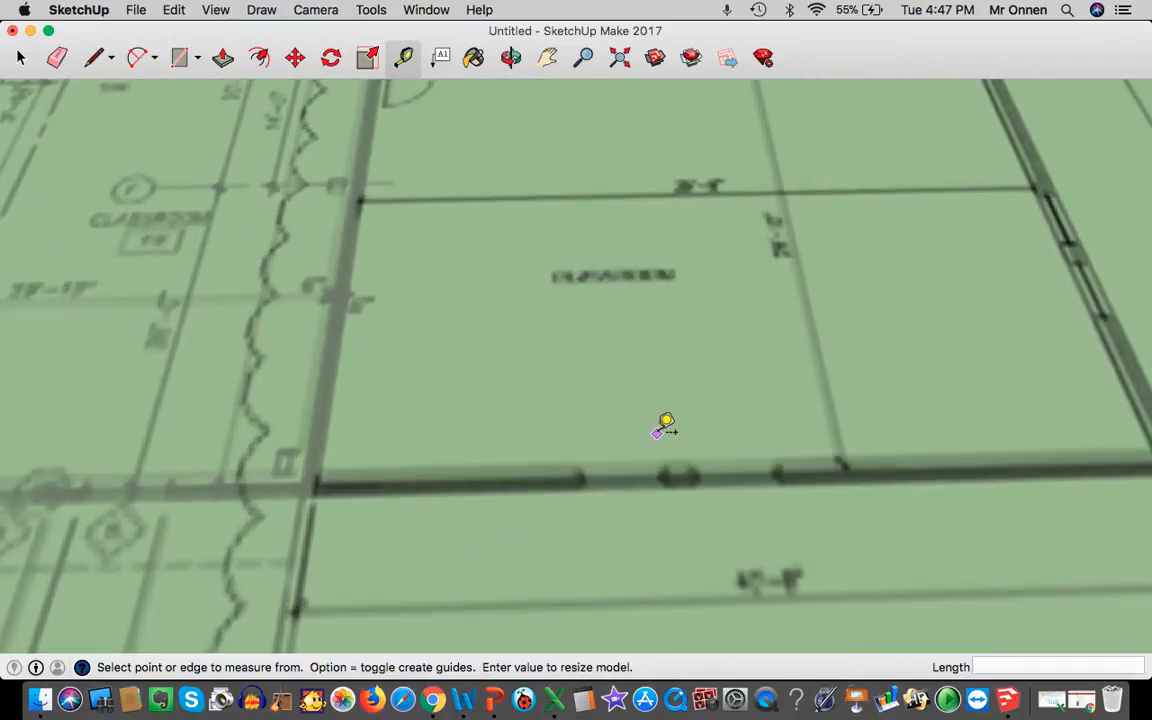
pyautogui.scroll(-2, 660, 424)
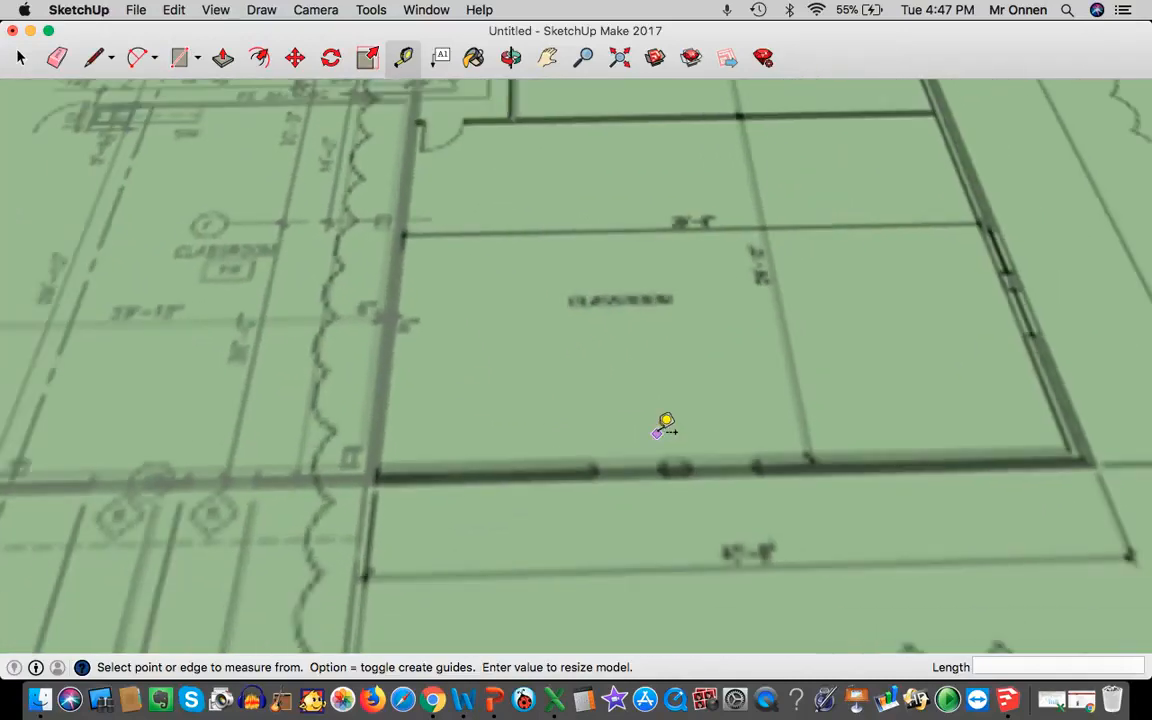
pyautogui.click(367, 480)
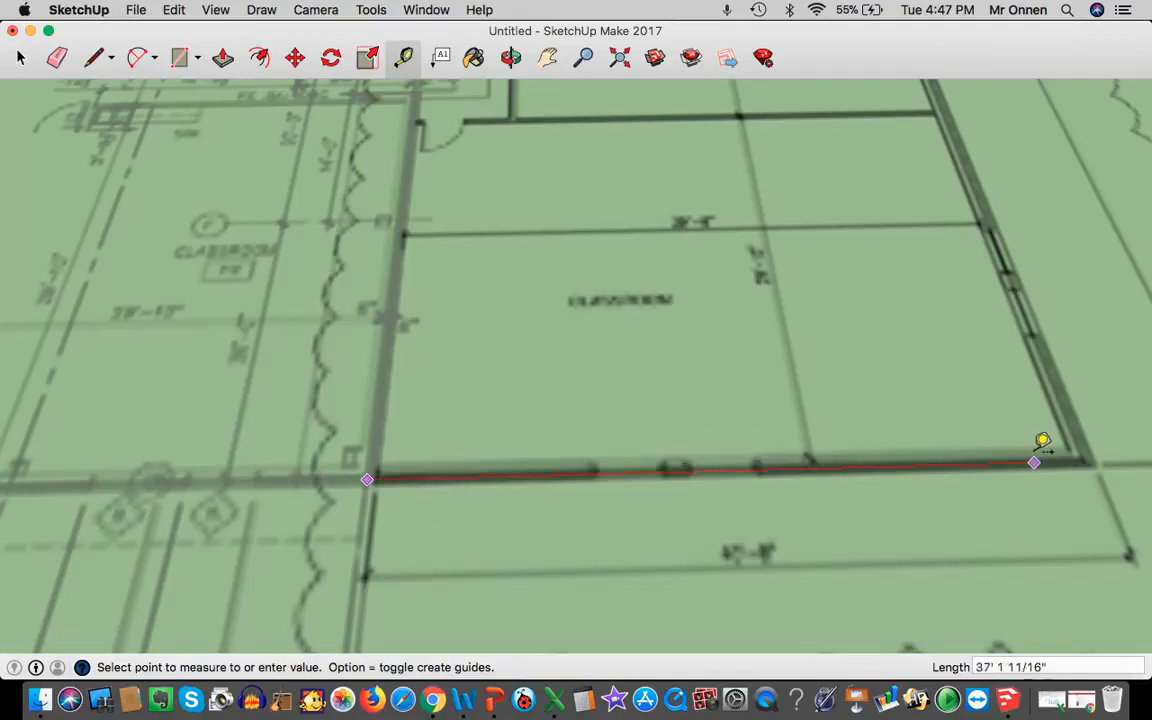
pyautogui.click(20, 57)
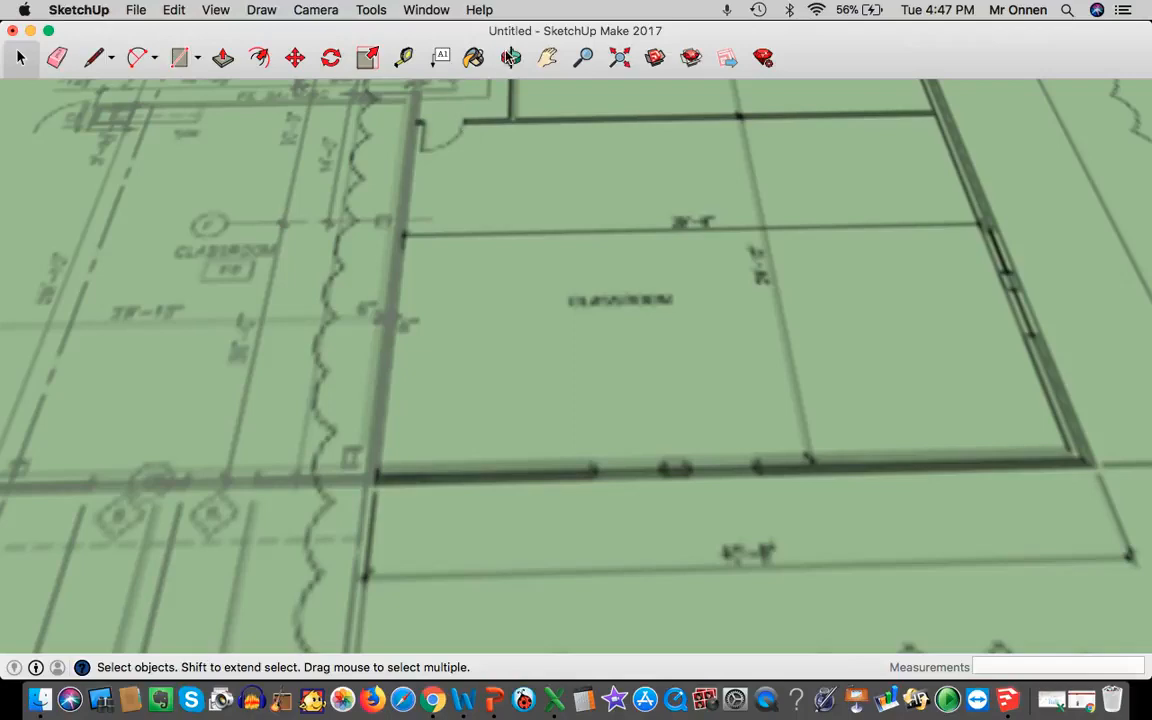
# Examine the whole blueprint sheet on the ground plane from an angled view
pyautogui.scroll(-10, 476, 324)
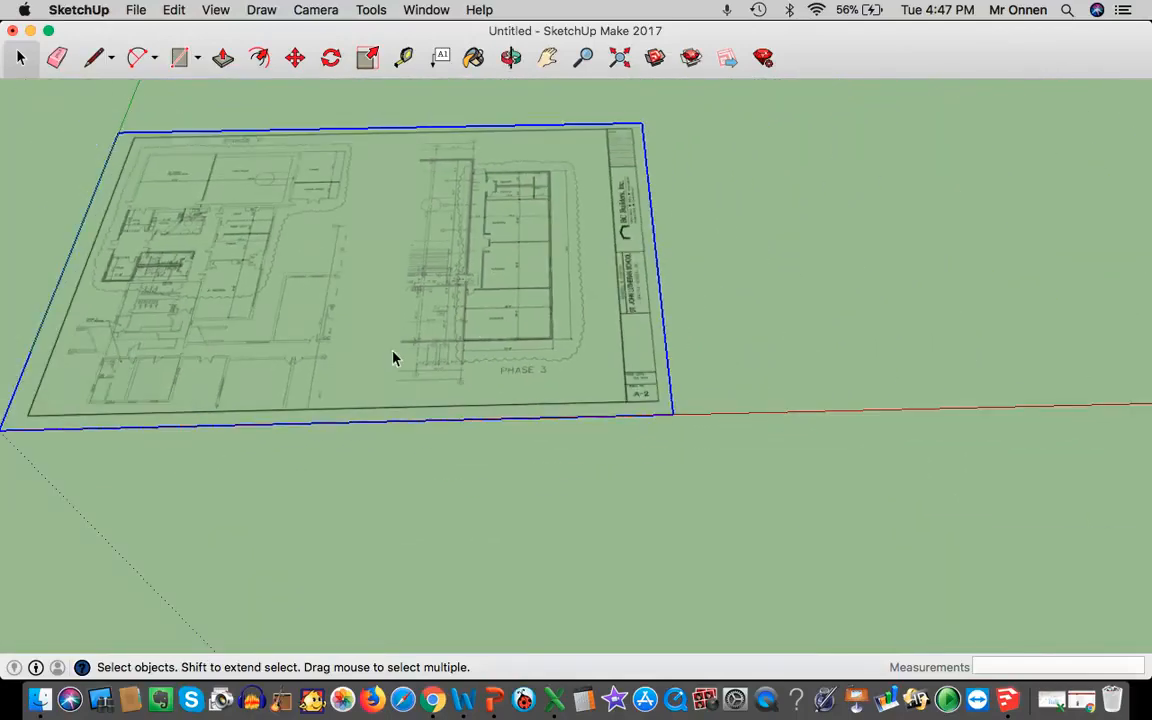
pyautogui.click(510, 57)
pyautogui.moveTo(278, 437); pyautogui.dragTo(230, 212)
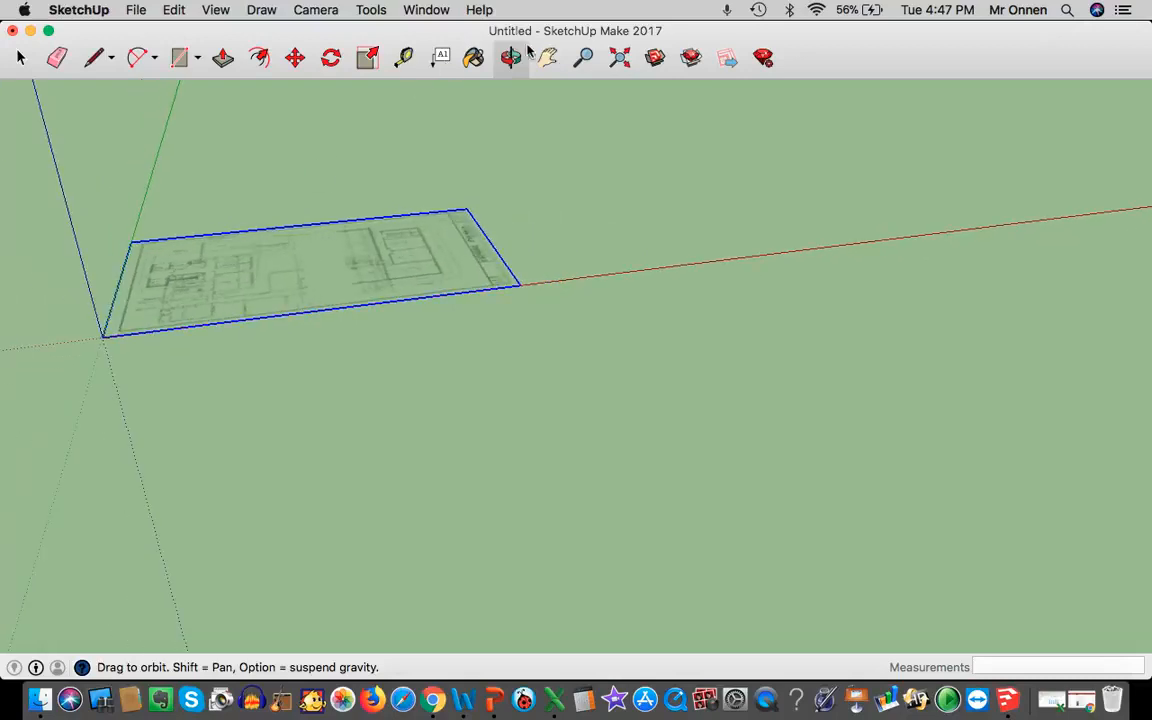
pyautogui.click(546, 58)
pyautogui.moveTo(96, 270); pyautogui.dragTo(275, 347)
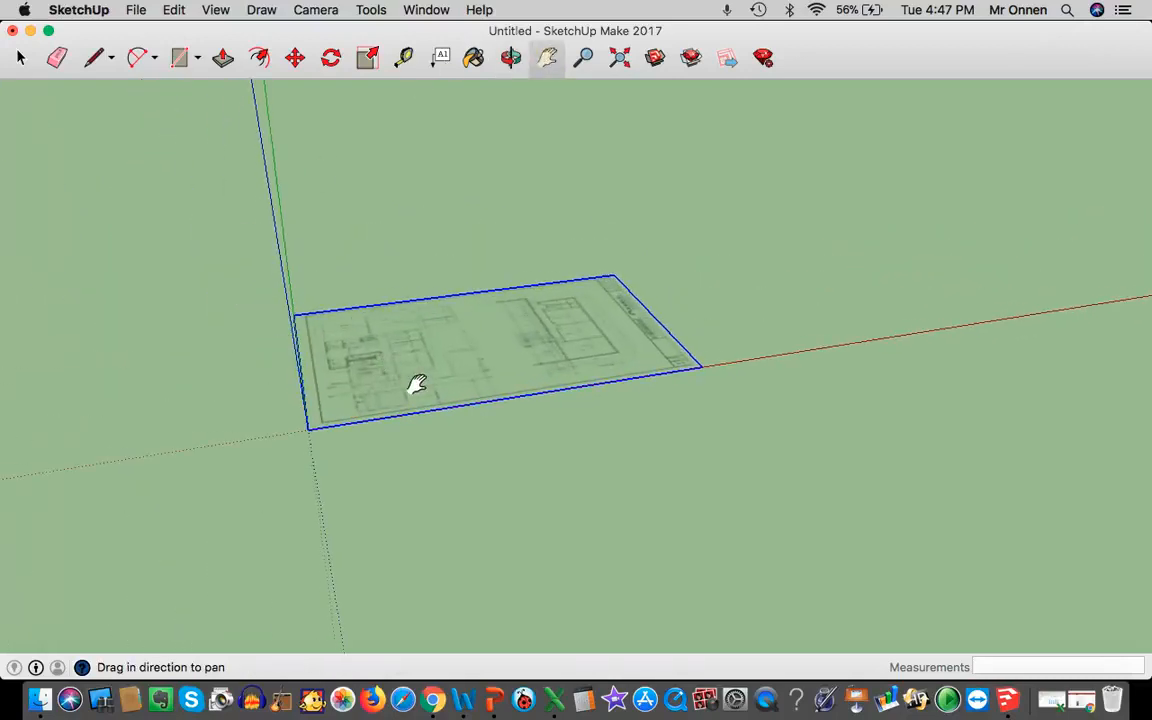
pyautogui.scroll(5, 411, 385)
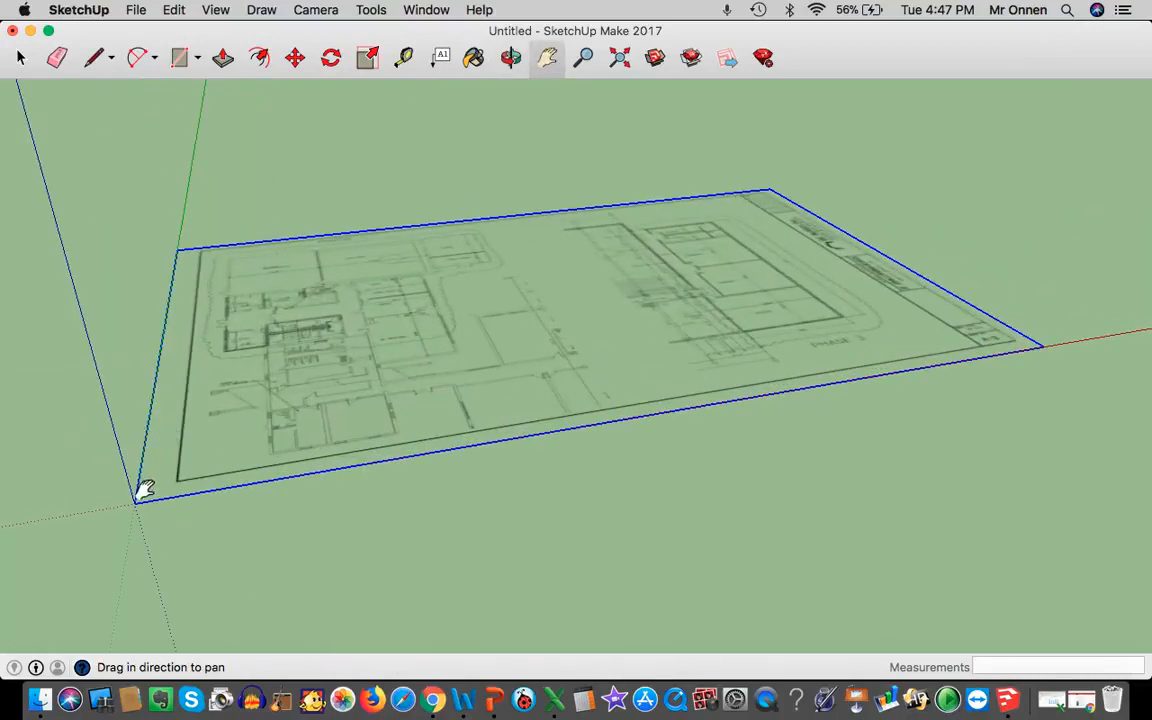
pyautogui.moveTo(592, 373); pyautogui.dragTo(528, 372)
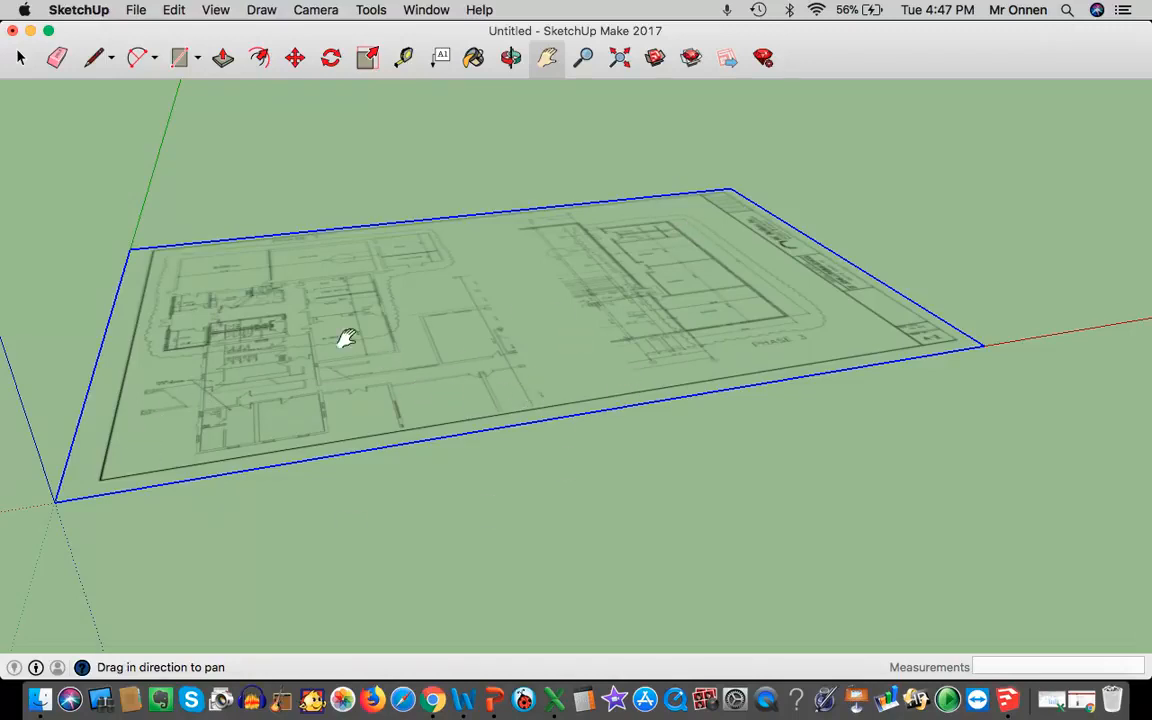
# Rotate the blueprint image 90° on the ground plane so the Phase 3 plan runs along the red axis
pyautogui.click(331, 59)
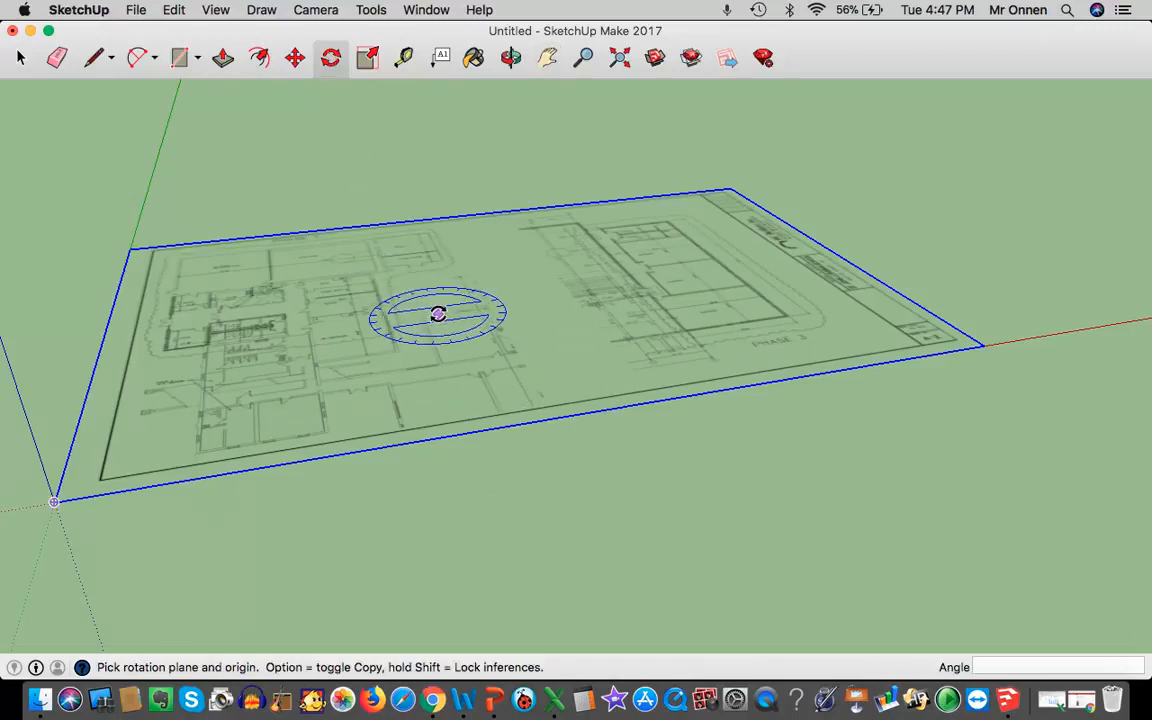
pyautogui.moveTo(438, 314); pyautogui.dragTo(437, 338)
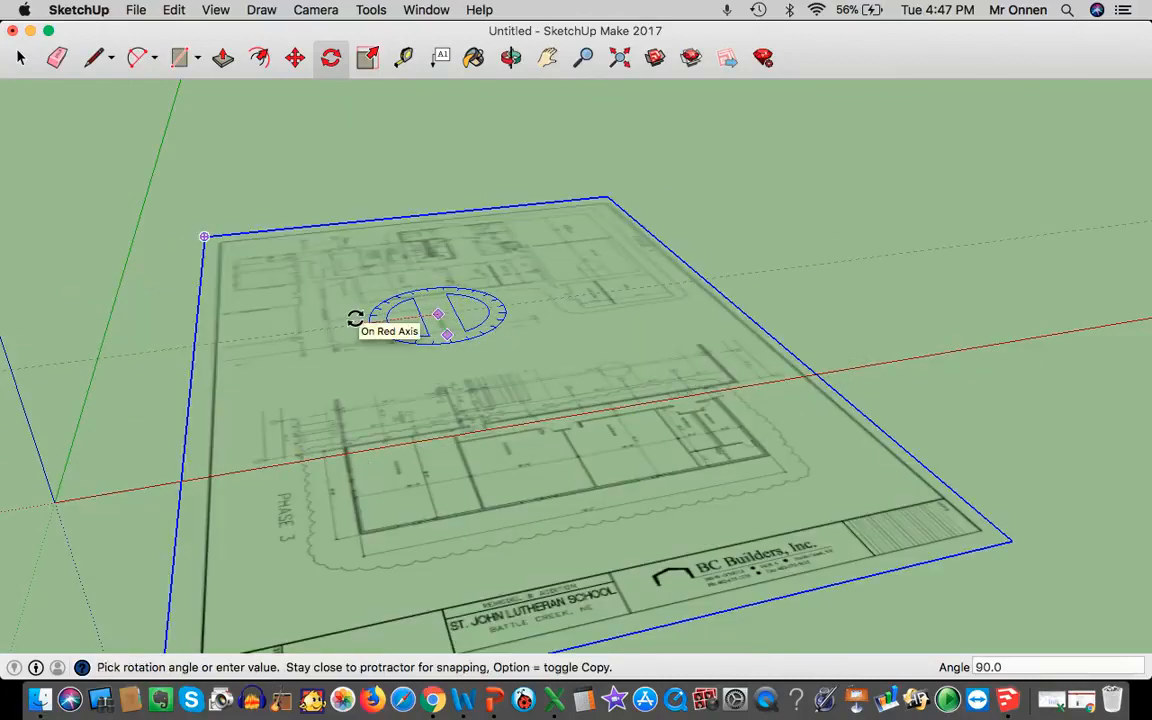
pyautogui.click(355, 318)
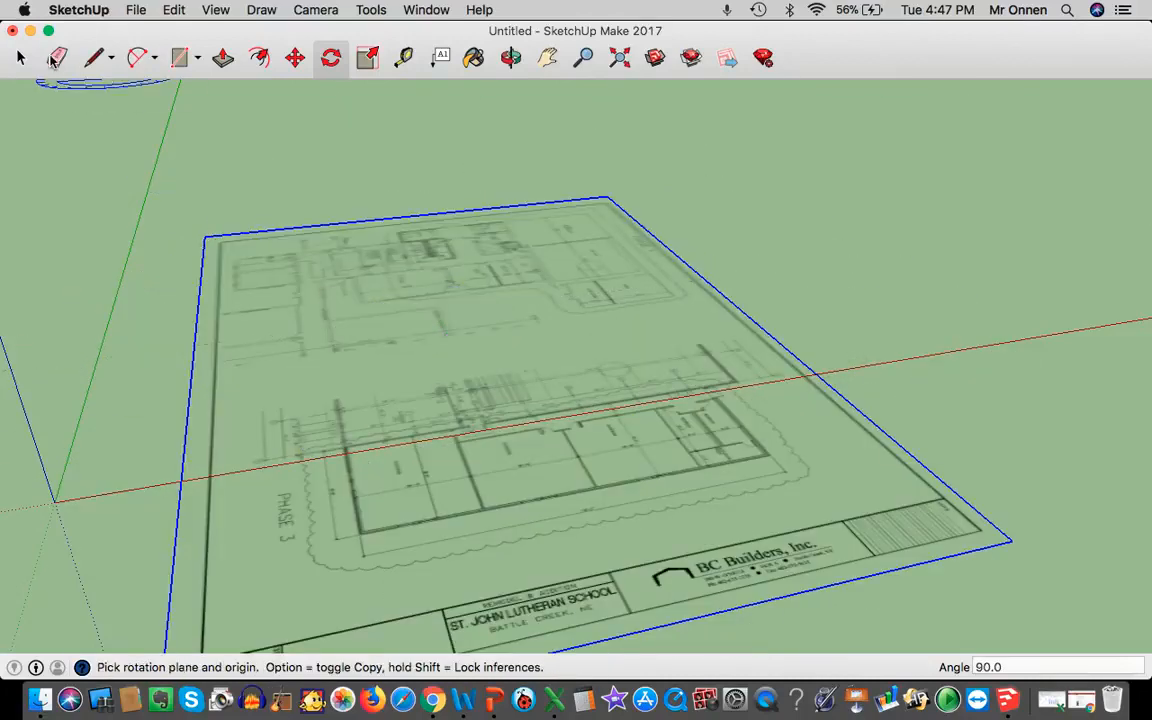
# Move the rotated blueprint about 67' across the ground plane to place the Phase 3 plan just inside the origin
pyautogui.click(21, 58)
pyautogui.click(295, 58)
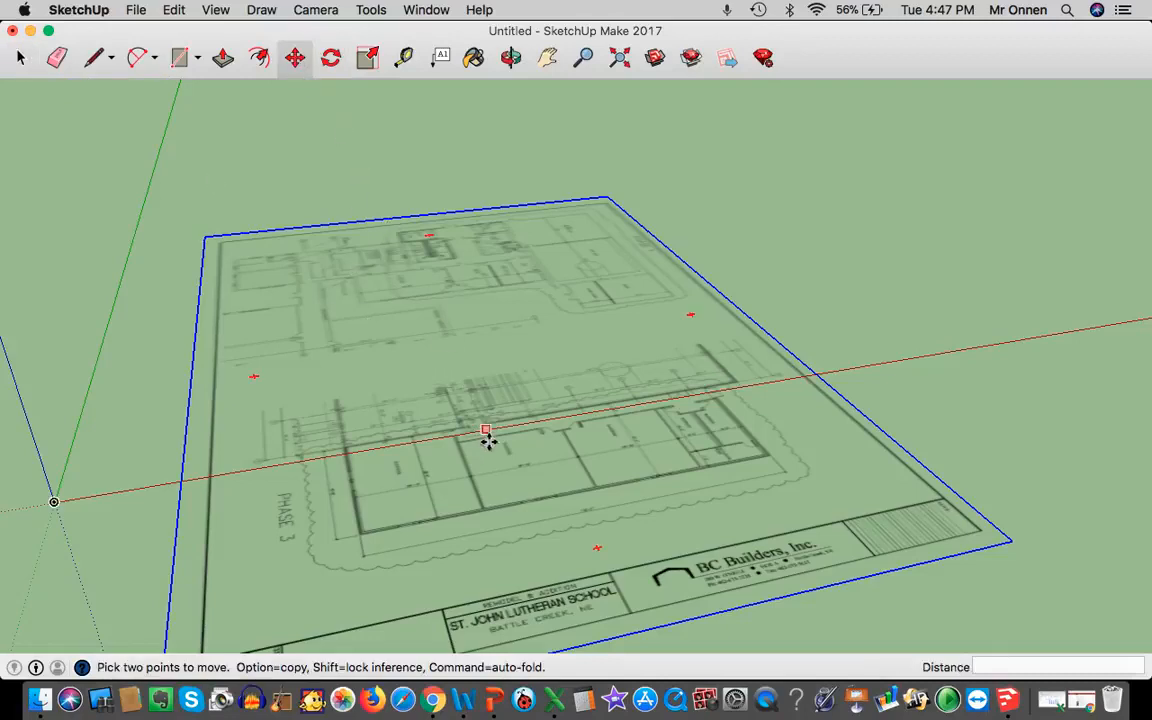
pyautogui.click(480, 500)
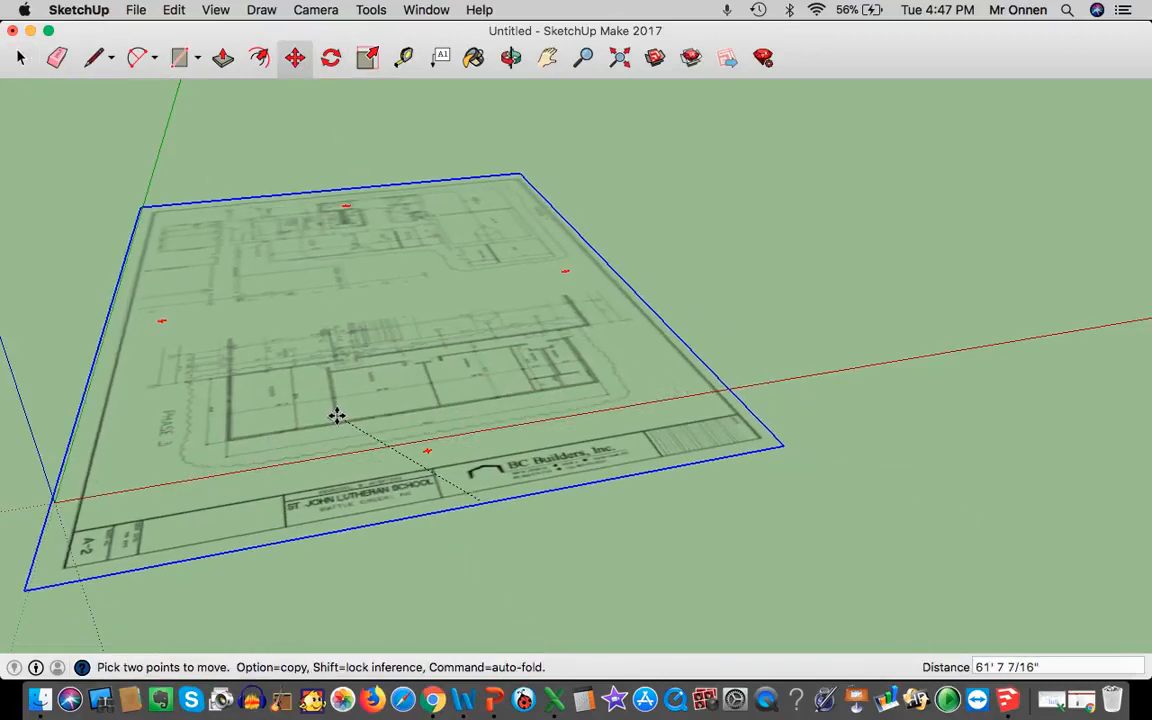
pyautogui.click(268, 441)
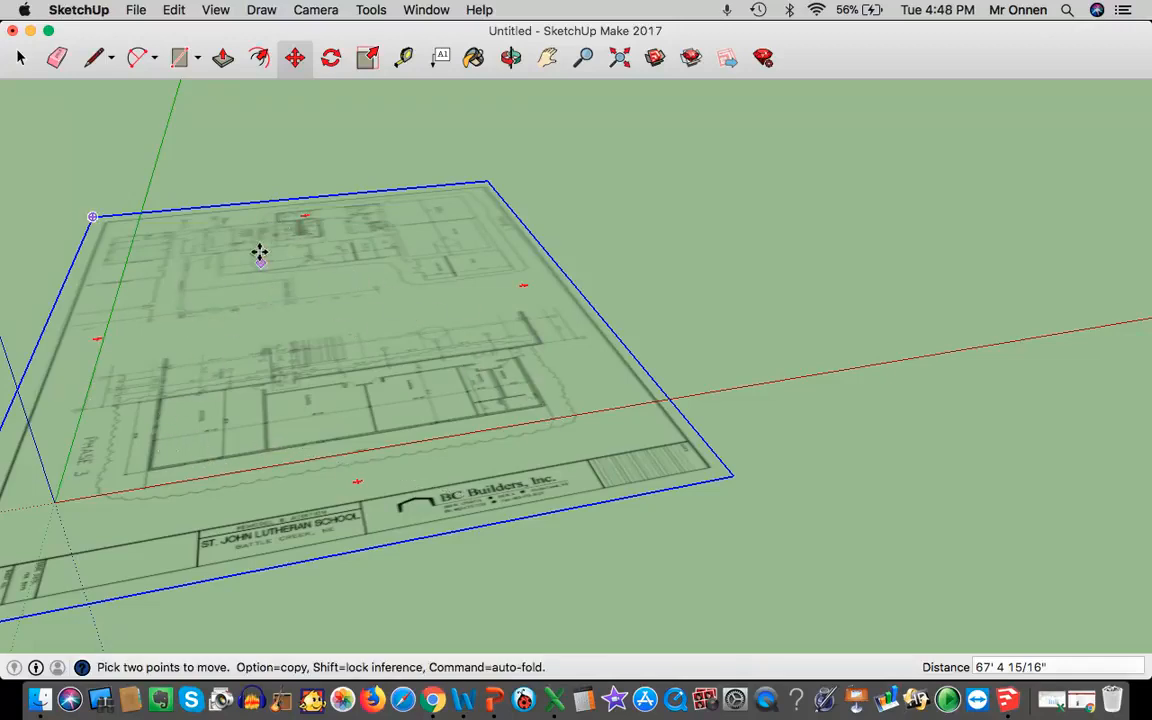
# Draw a rectangle about 110' by 40'6" over the Phase 3 outer walls, from the upper-left to the lower-right corner
pyautogui.click(18, 57)
pyautogui.press('h')
pyautogui.moveTo(493, 178); pyautogui.dragTo(689, 200)
pyautogui.scroll(4, 566, 396)
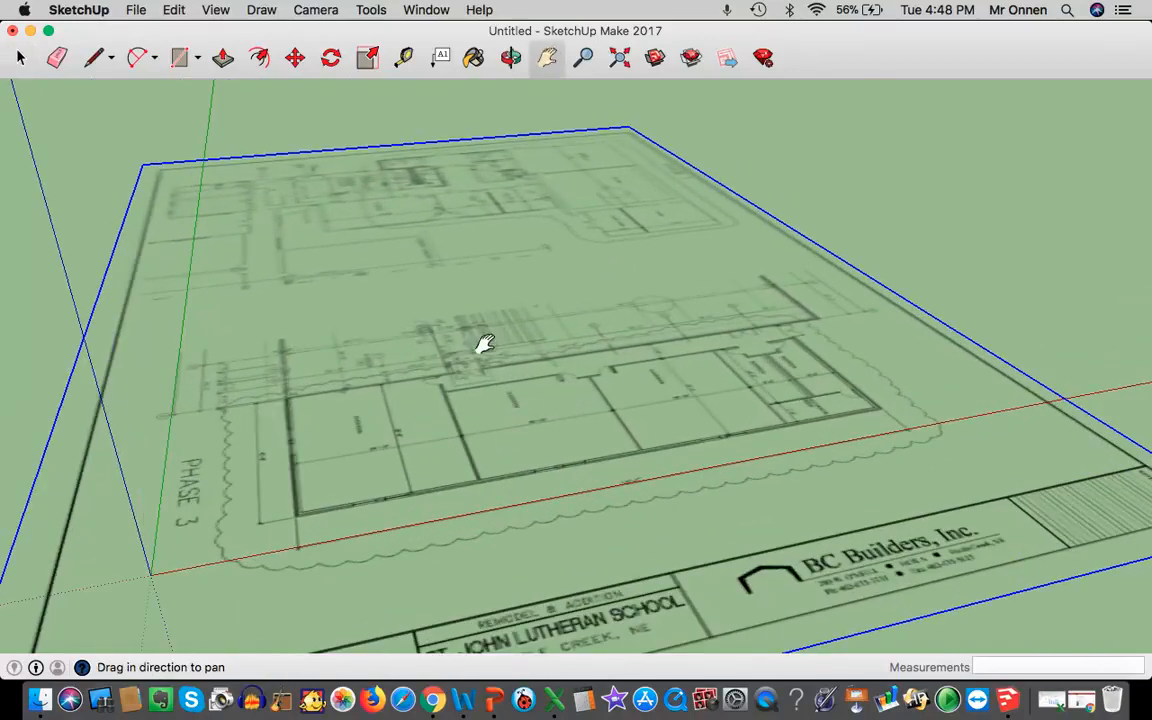
pyautogui.click(511, 58)
pyautogui.moveTo(489, 257); pyautogui.dragTo(428, 488)
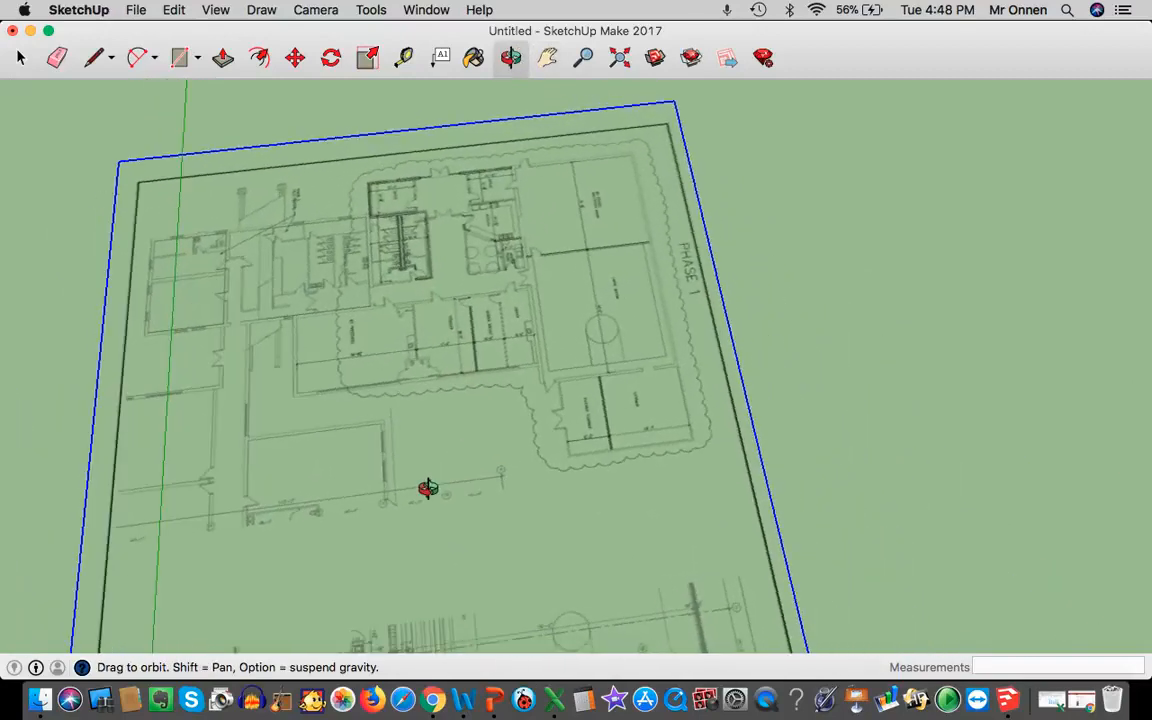
pyautogui.click(547, 57)
pyautogui.moveTo(488, 463); pyautogui.dragTo(465, 321)
pyautogui.click(178, 57)
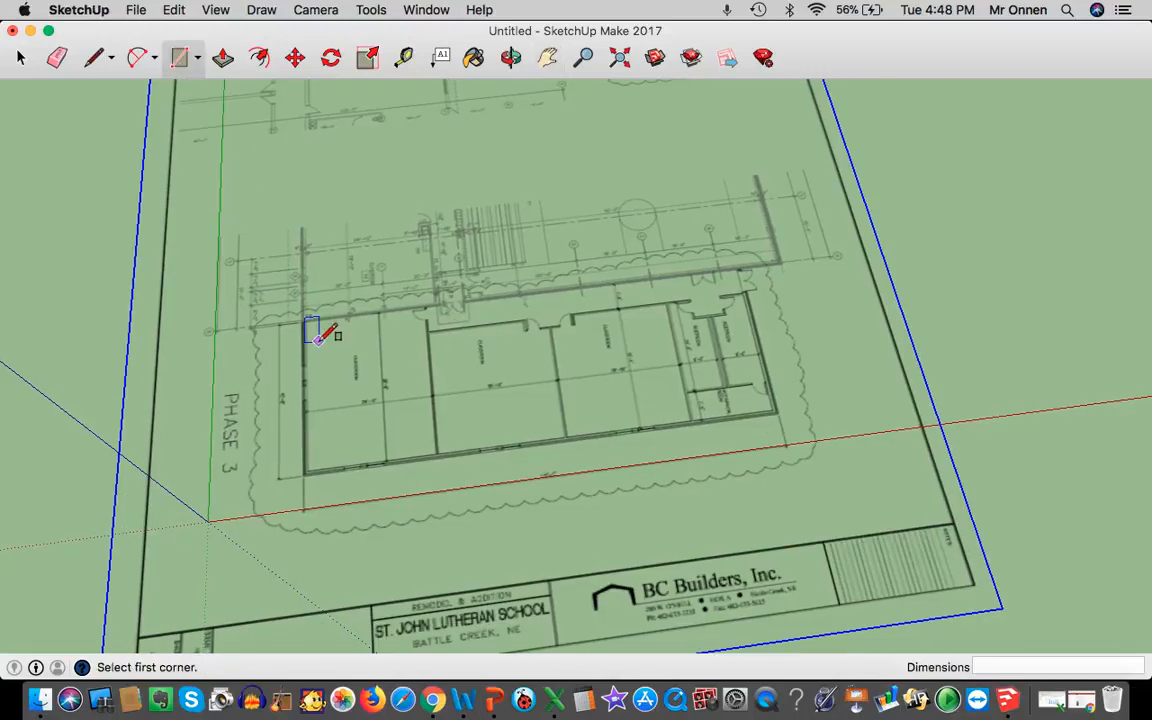
pyautogui.scroll(5, 309, 322)
pyautogui.scroll(6, 309, 322)
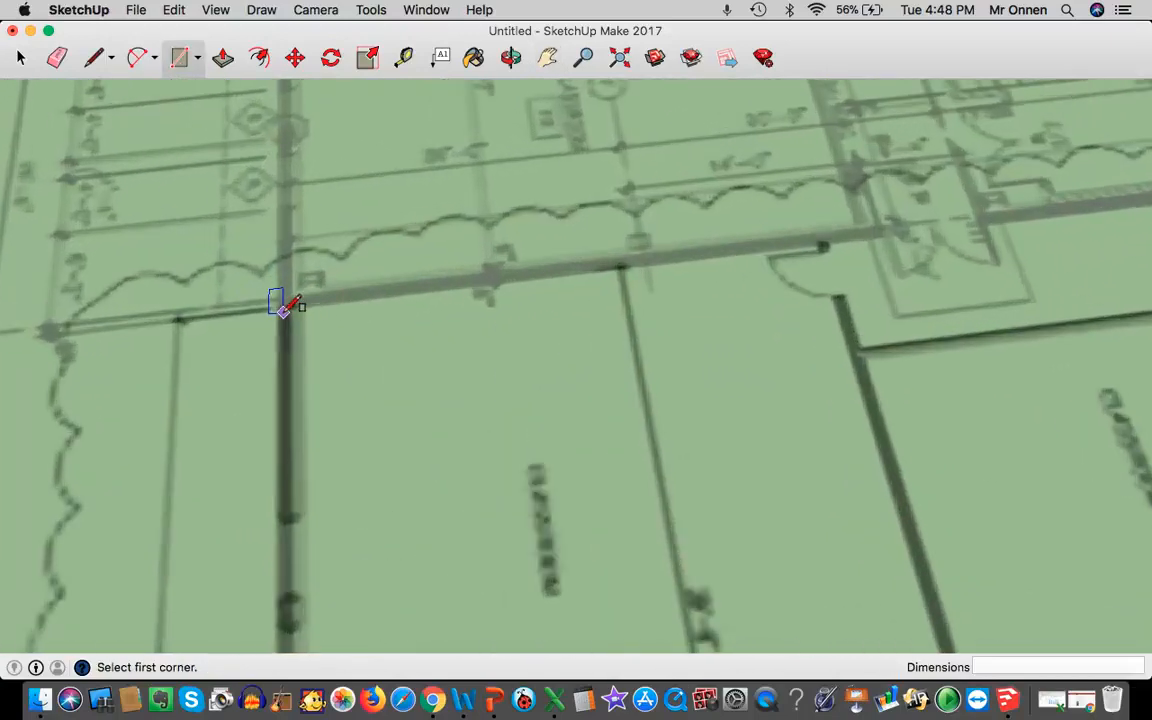
pyautogui.scroll(3, 282, 308)
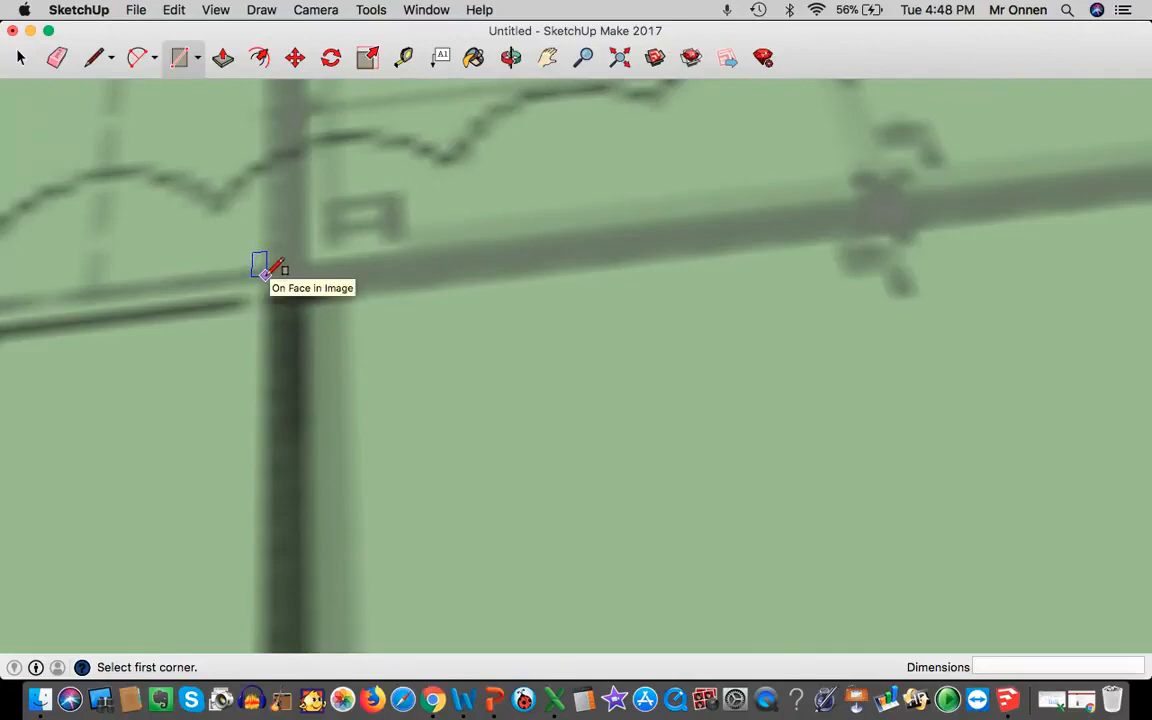
pyautogui.click(265, 273)
pyautogui.scroll(-2, 489, 419)
pyautogui.scroll(-6, 486, 423)
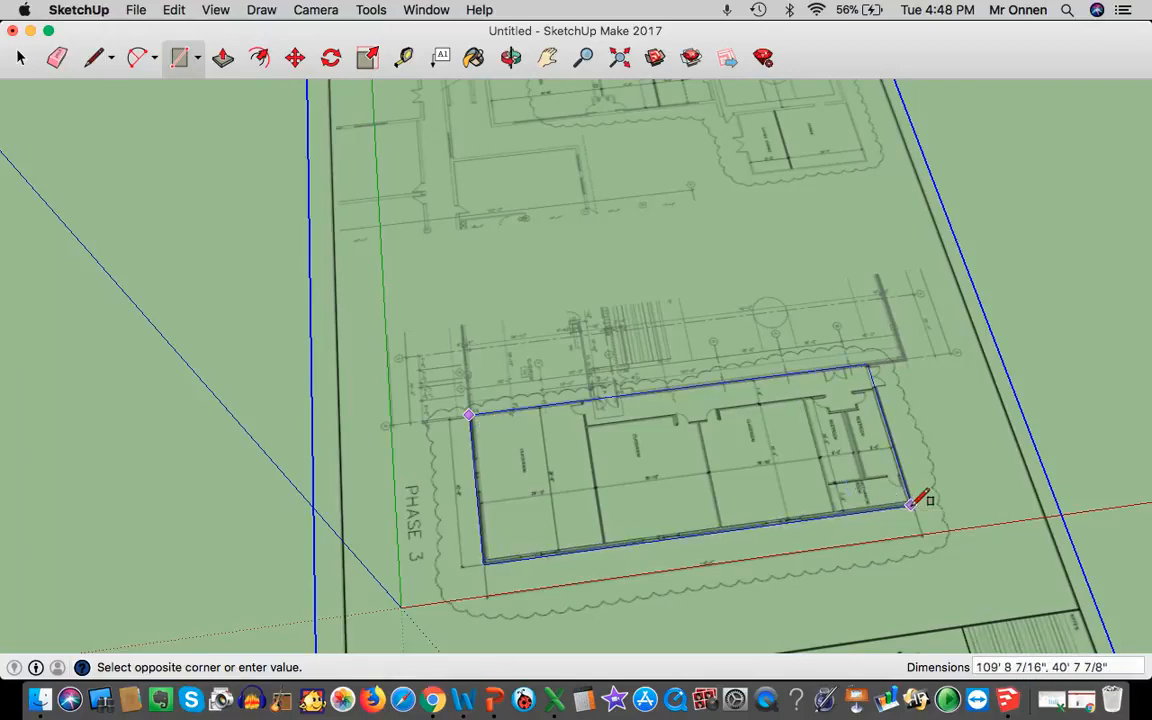
pyautogui.scroll(8, 910, 503)
pyautogui.scroll(3, 910, 503)
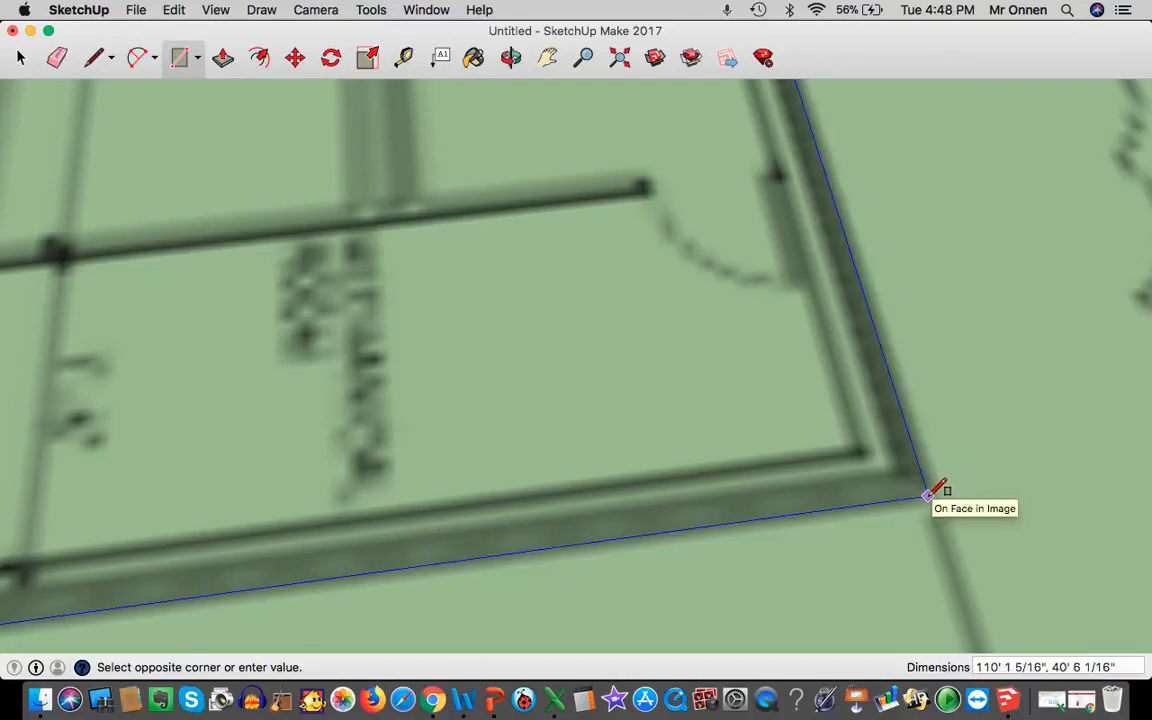
pyautogui.click(928, 494)
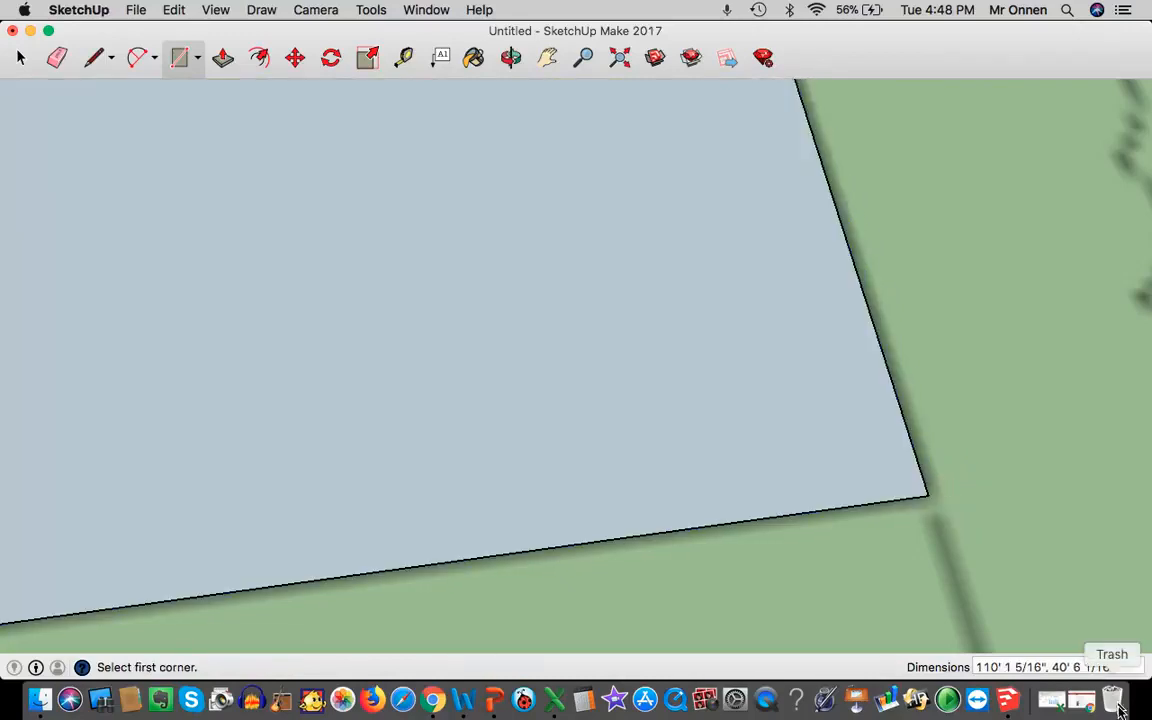
# Set the Phase 3 rectangle's dimensions to 112'1" by 40'8"
pyautogui.moveTo(1073, 665); pyautogui.dragTo(1138, 683)
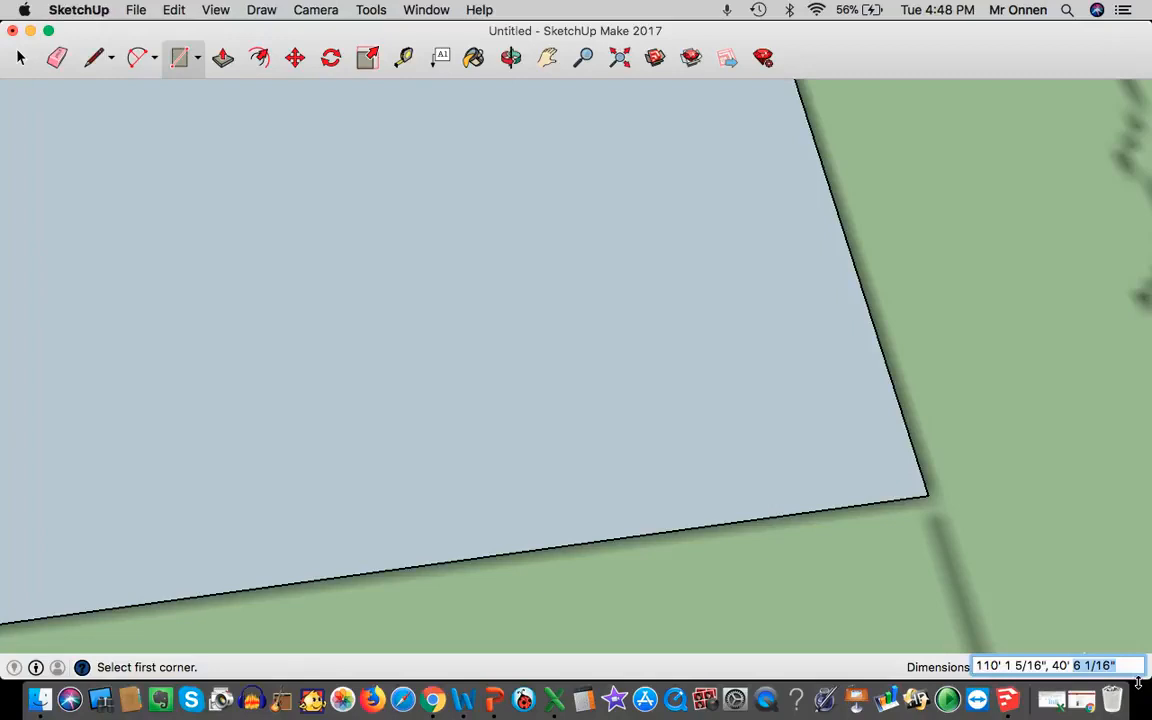
pyautogui.write('8"')
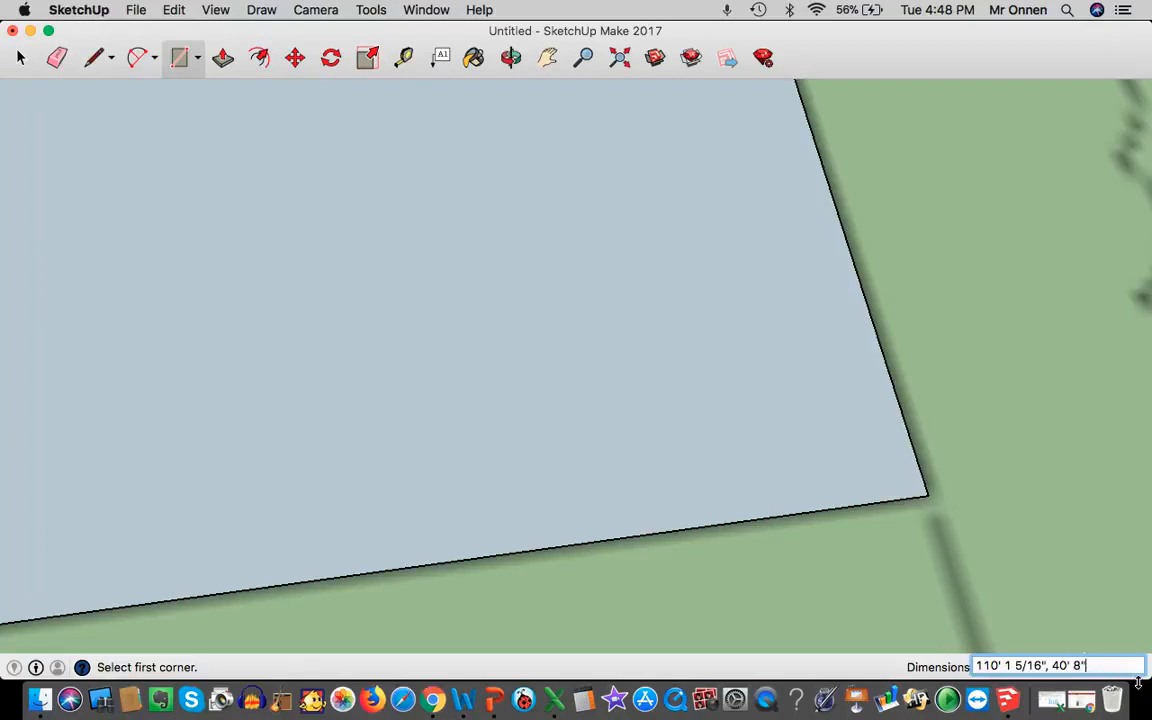
pyautogui.click(996, 667)
pyautogui.press('BackSpace')
pyautogui.write('2')
pyautogui.press('Return')
# Delete the rectangle's face, keeping only its outline over the Phase 3 plan
pyautogui.scroll(-6, 667, 372)
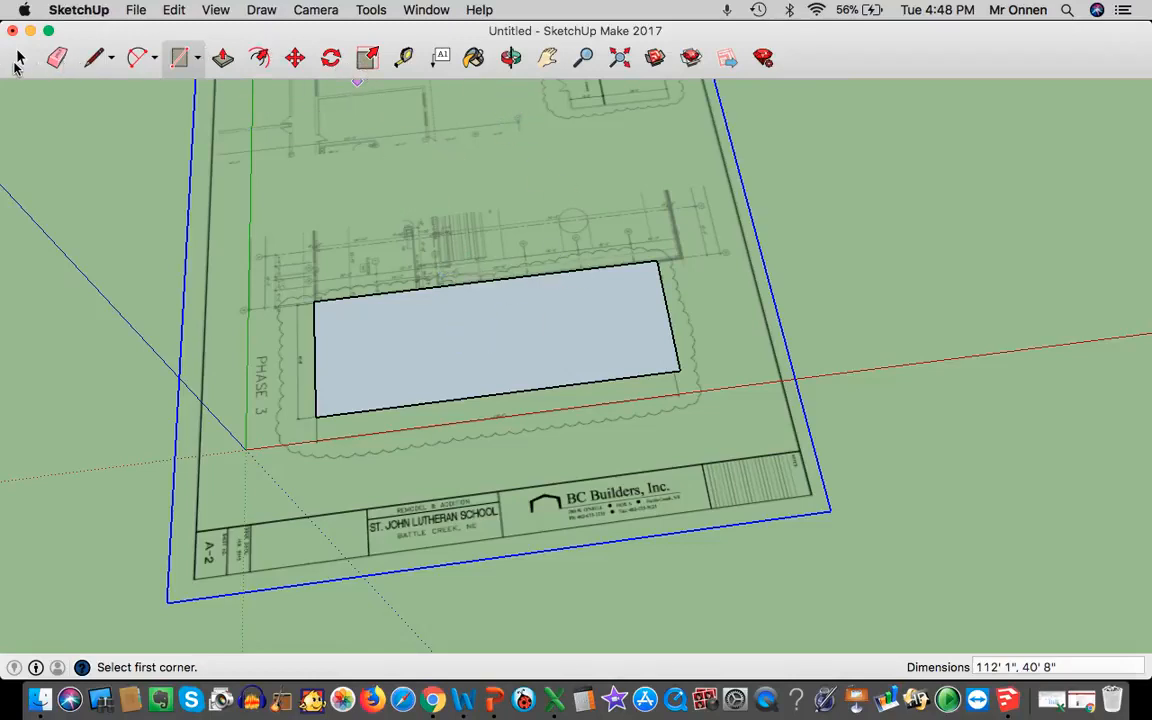
pyautogui.click(20, 58)
pyautogui.click(465, 342)
pyautogui.press('Delete')
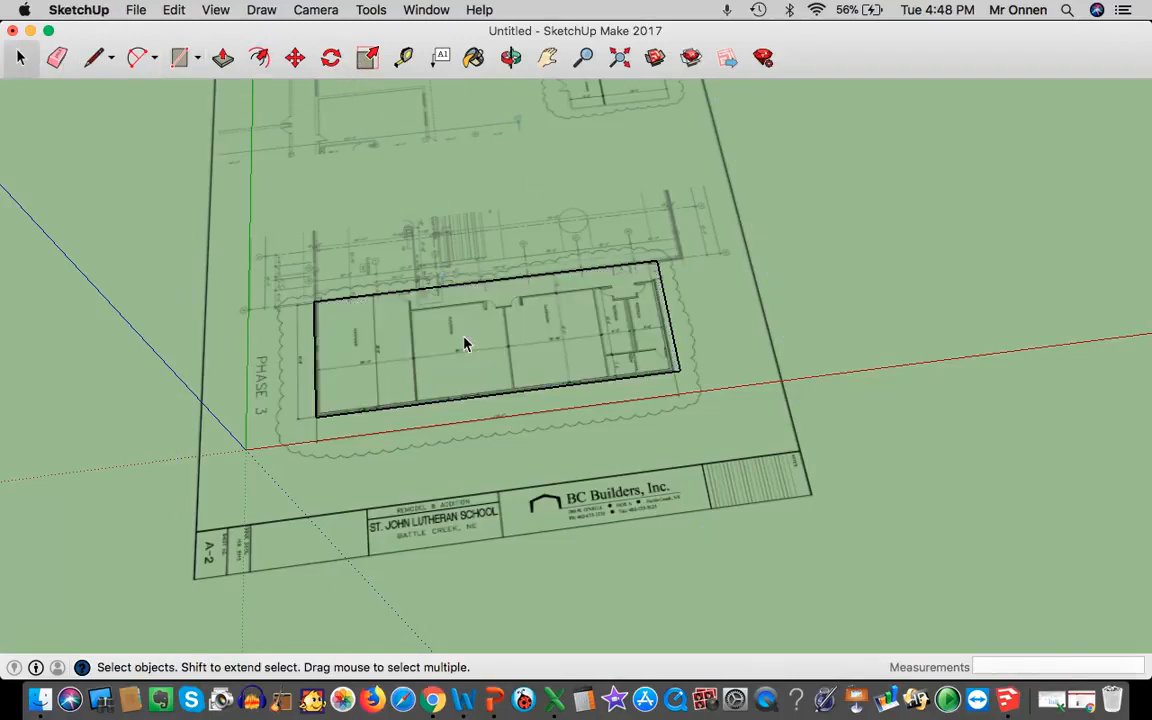
# Compare the outline with the outer wall at the restroom end and measure its long lower edge from corner to corner
pyautogui.scroll(5, 684, 352)
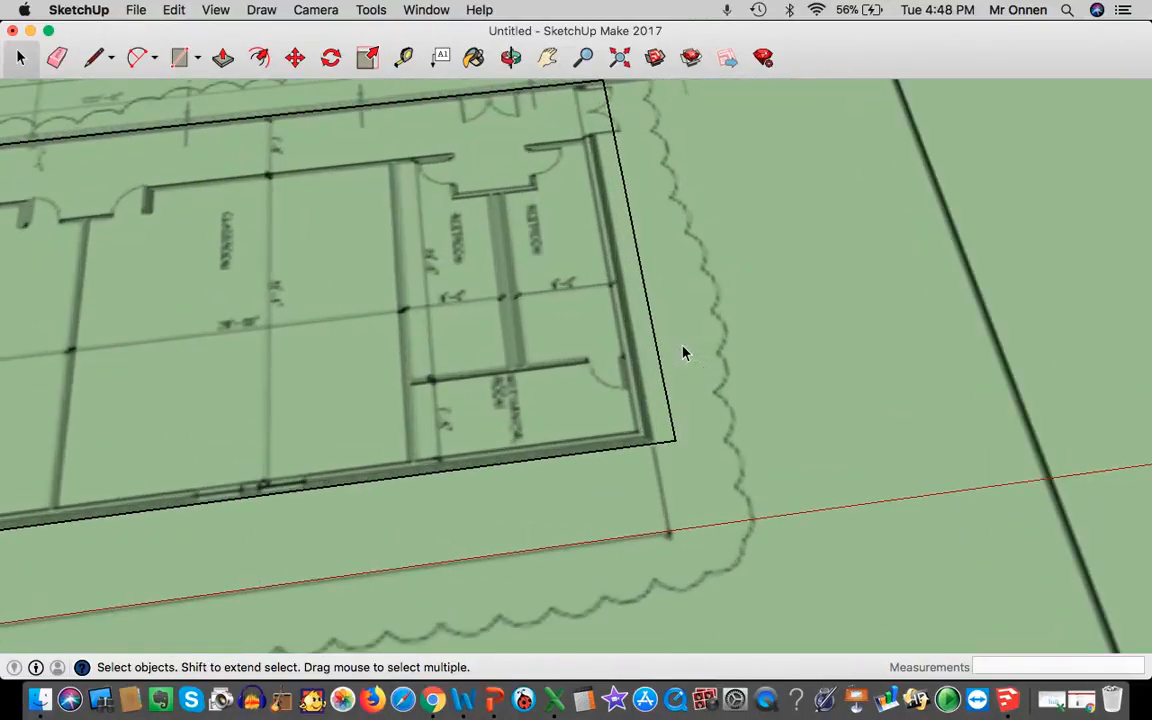
pyautogui.scroll(-2, 684, 352)
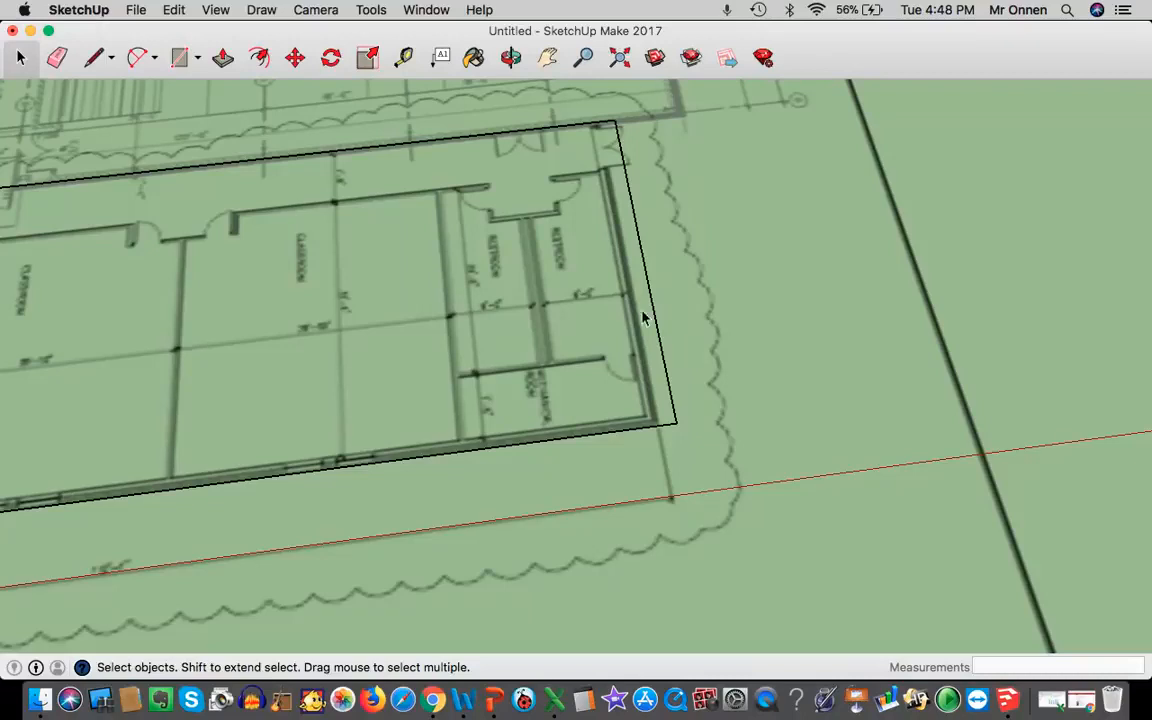
pyautogui.scroll(-3, 446, 330)
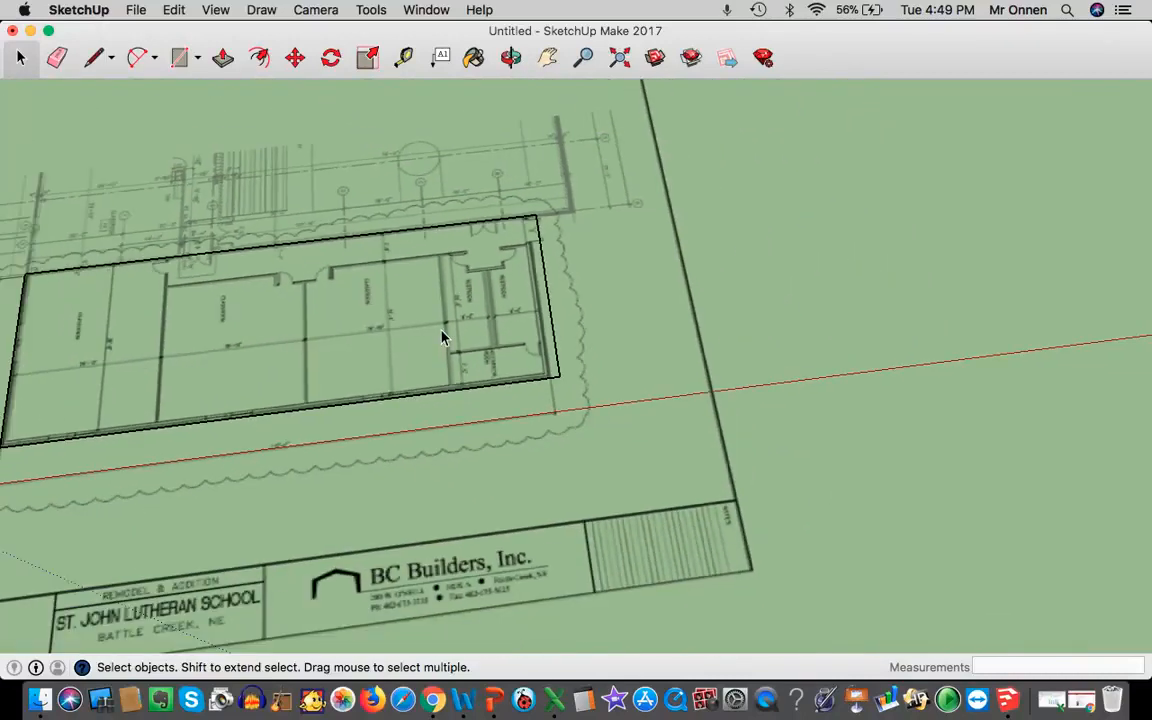
pyautogui.click(625, 397)
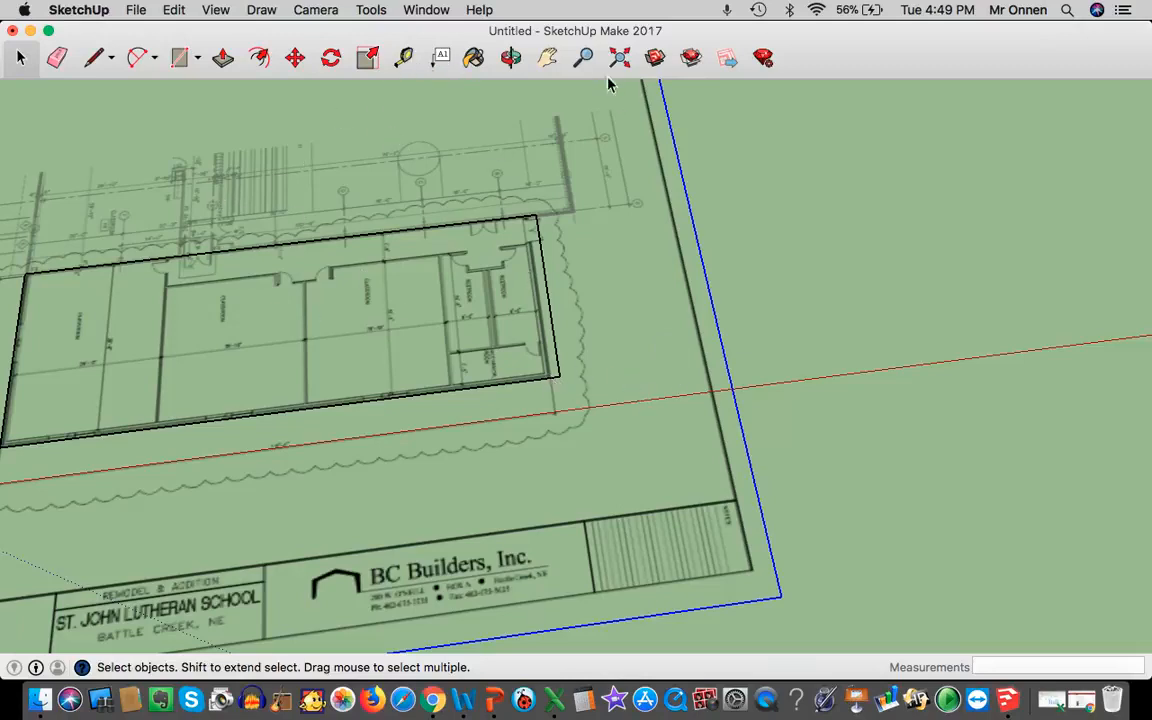
pyautogui.click(547, 57)
pyautogui.moveTo(699, 321); pyautogui.dragTo(884, 306)
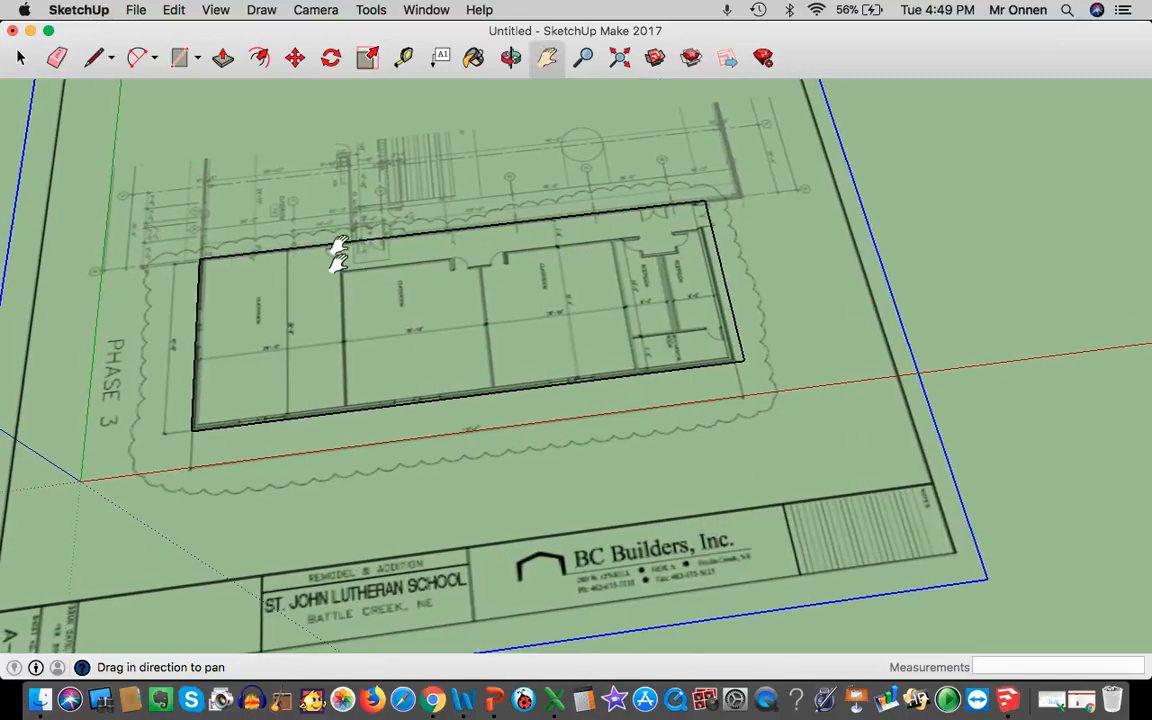
pyautogui.click(403, 58)
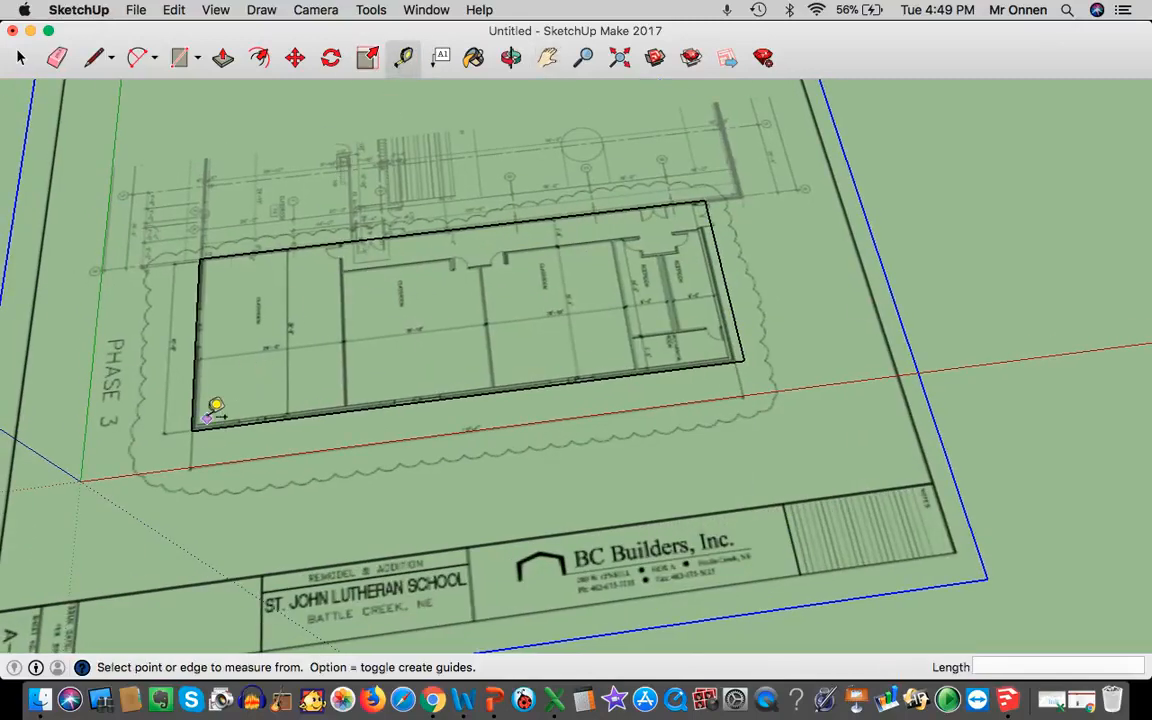
pyautogui.scroll(8, 196, 424)
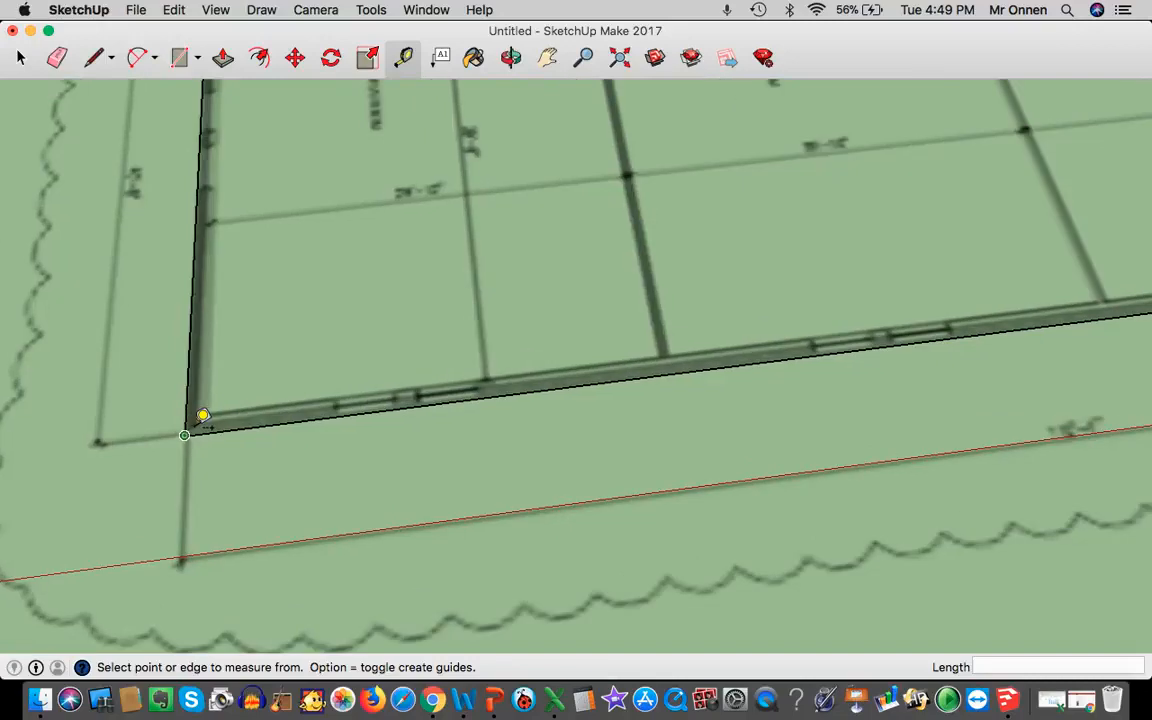
pyautogui.click(196, 424)
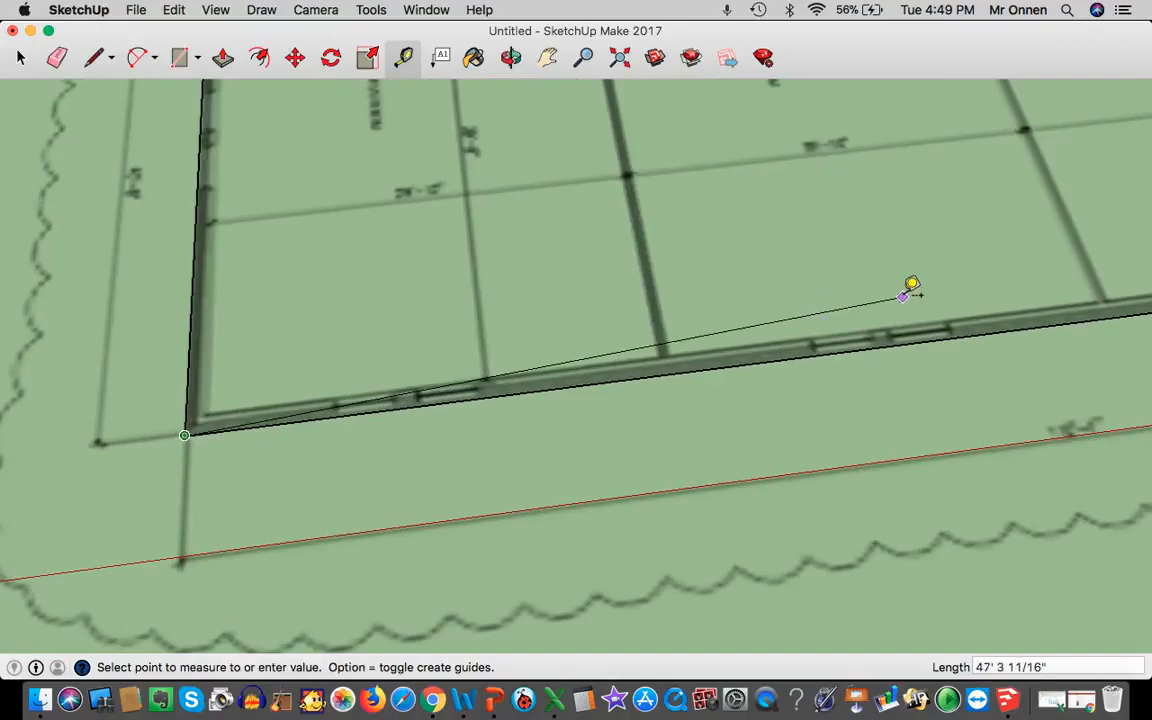
pyautogui.scroll(-6, 910, 288)
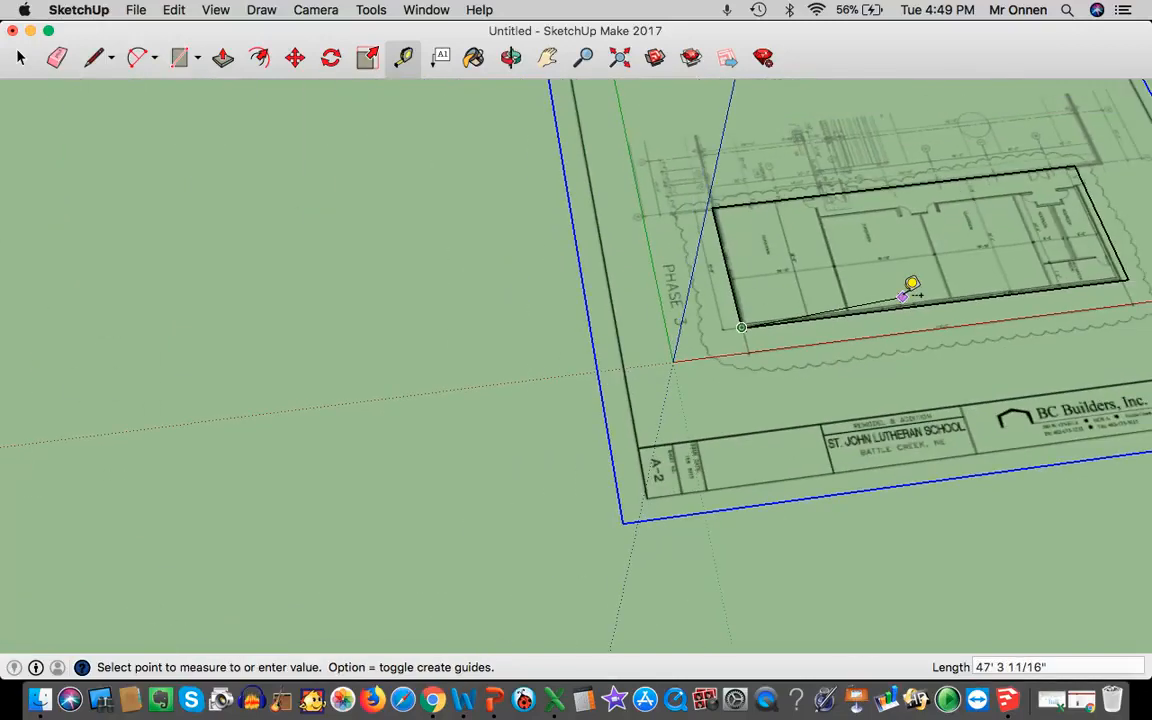
pyautogui.click(1130, 272)
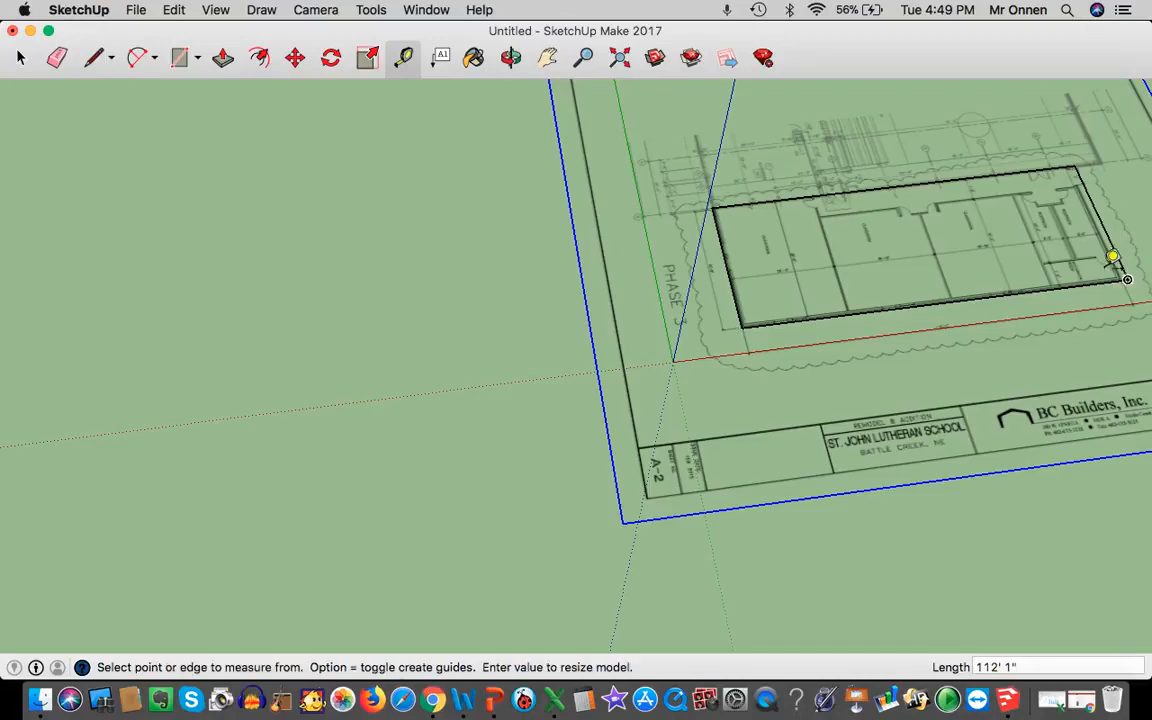
# Place a Tape Measure guide point 6" from the outline's lower-left corner along its left edge
pyautogui.click(543, 60)
pyautogui.moveTo(930, 302); pyautogui.dragTo(617, 360)
pyautogui.scroll(5, 617, 361)
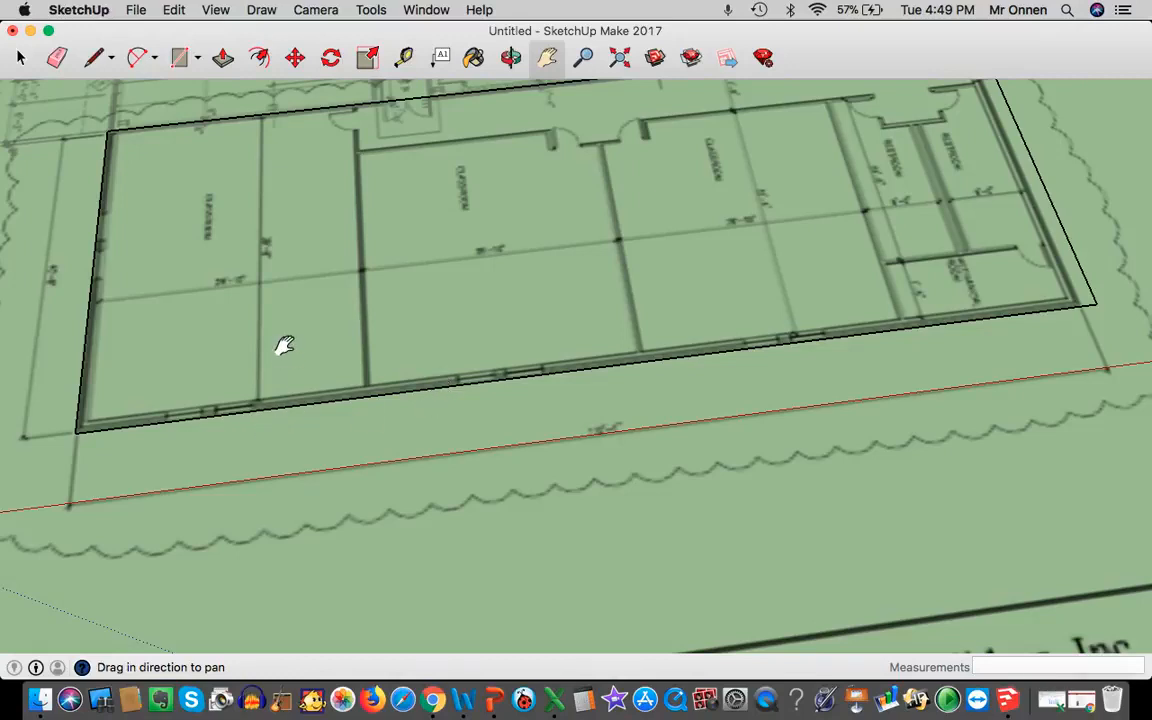
pyautogui.scroll(-3, 200, 150)
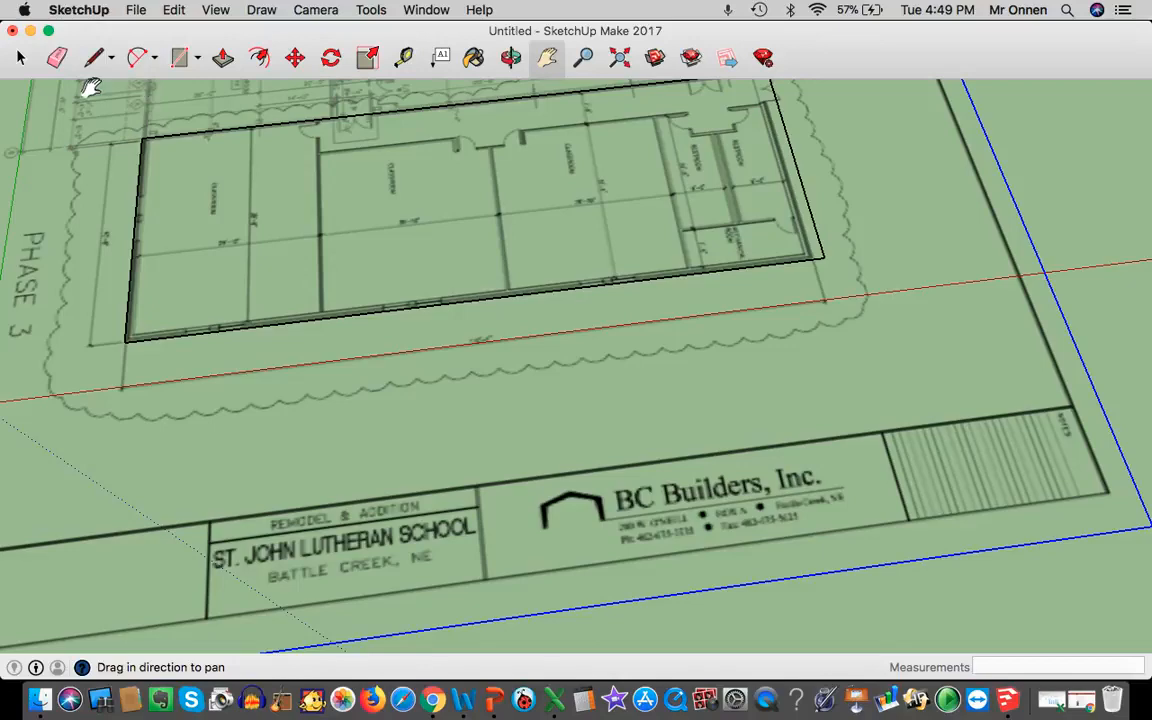
pyautogui.click(404, 60)
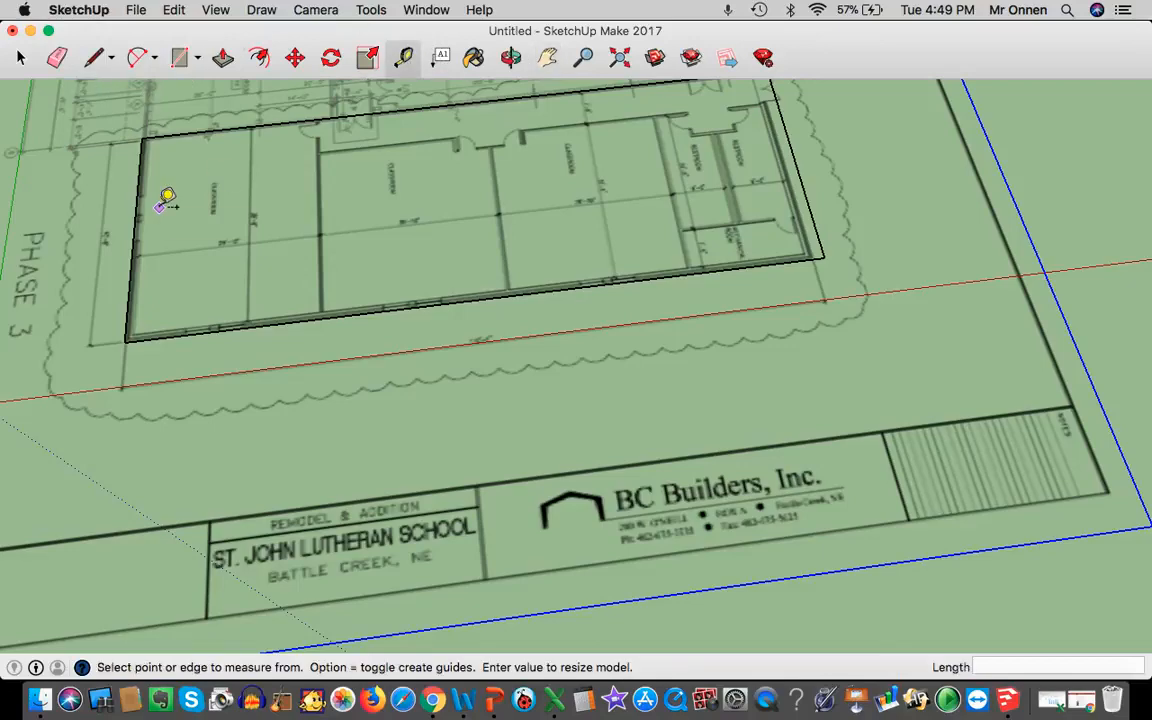
pyautogui.scroll(3, 125, 305)
pyautogui.scroll(3, 127, 304)
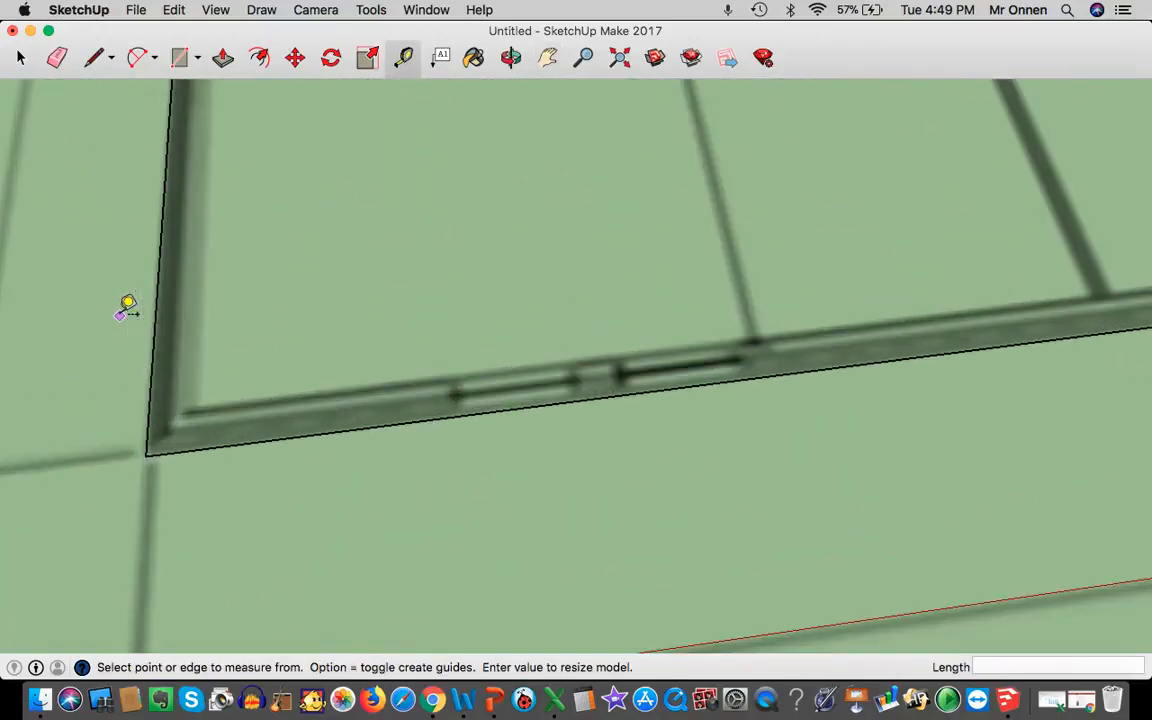
pyautogui.click(148, 453)
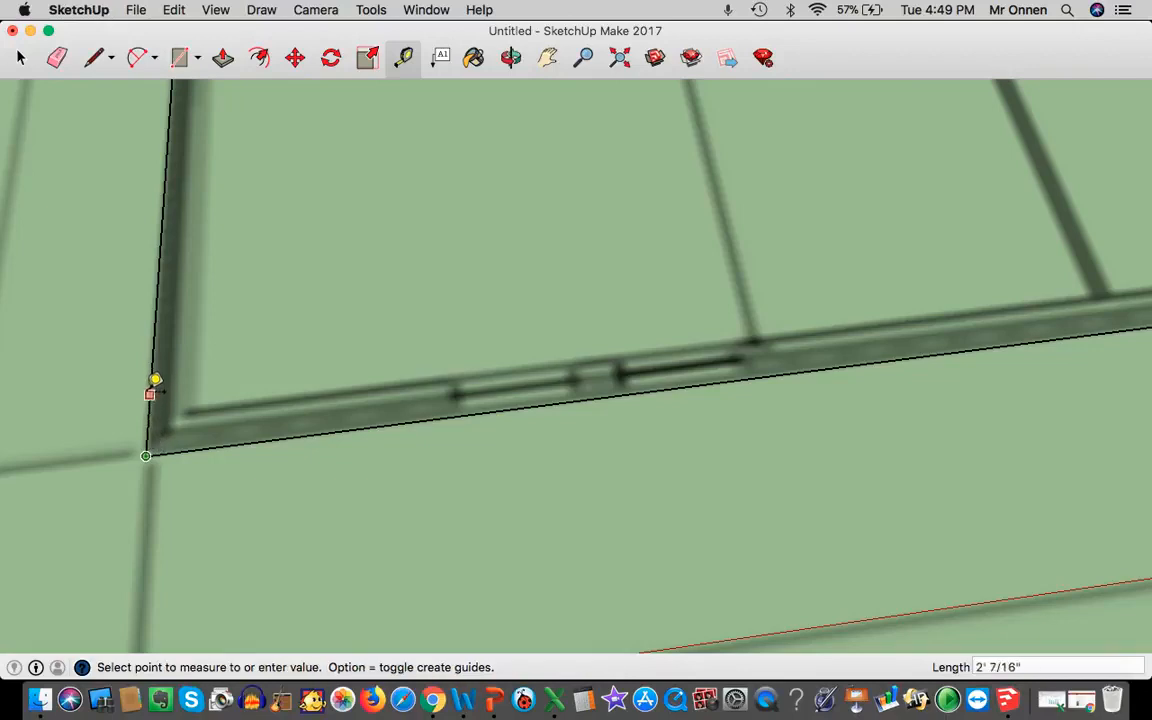
pyautogui.click(152, 382)
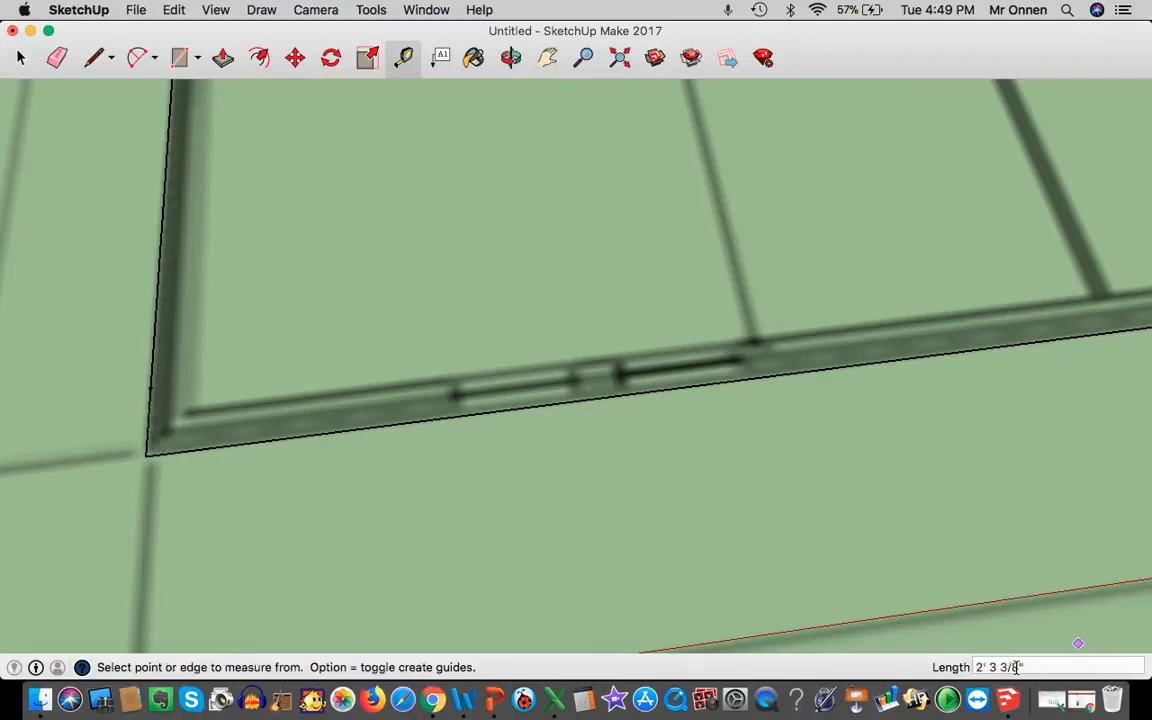
pyautogui.moveTo(1018, 667); pyautogui.dragTo(900, 663)
pyautogui.write('6"')
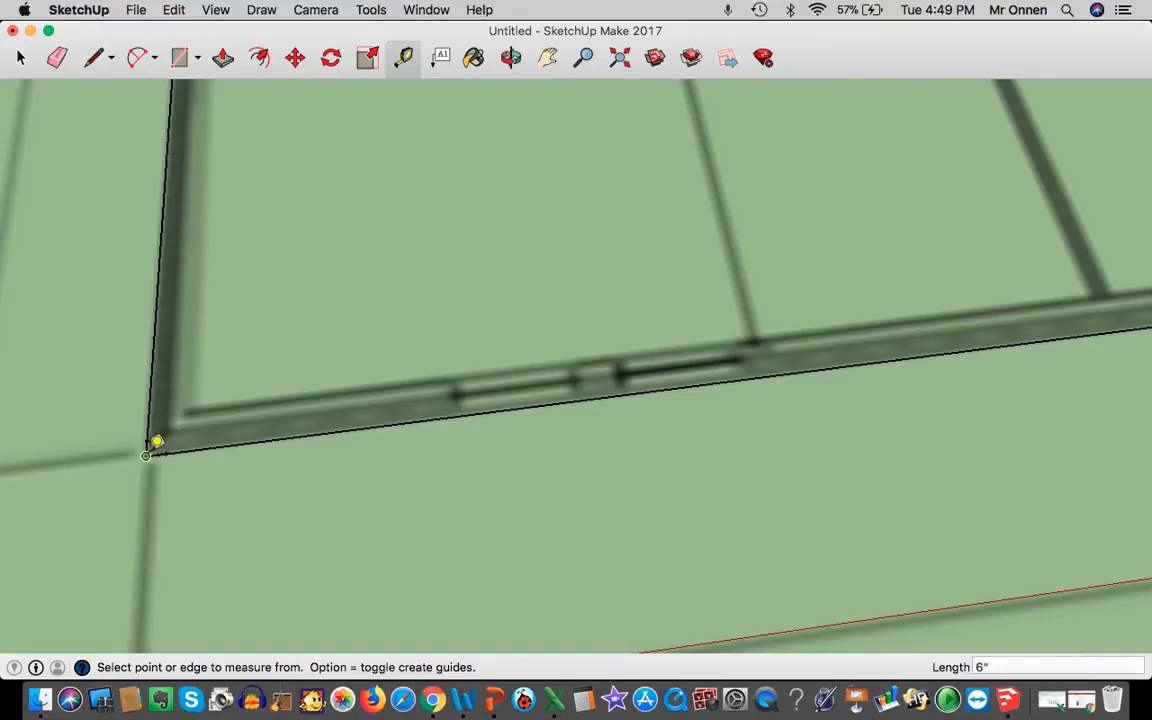
# Place a Tape Measure guide point 6" from the Phase 3 outline's lower-left corner along its long lower edge
pyautogui.click(155, 444)
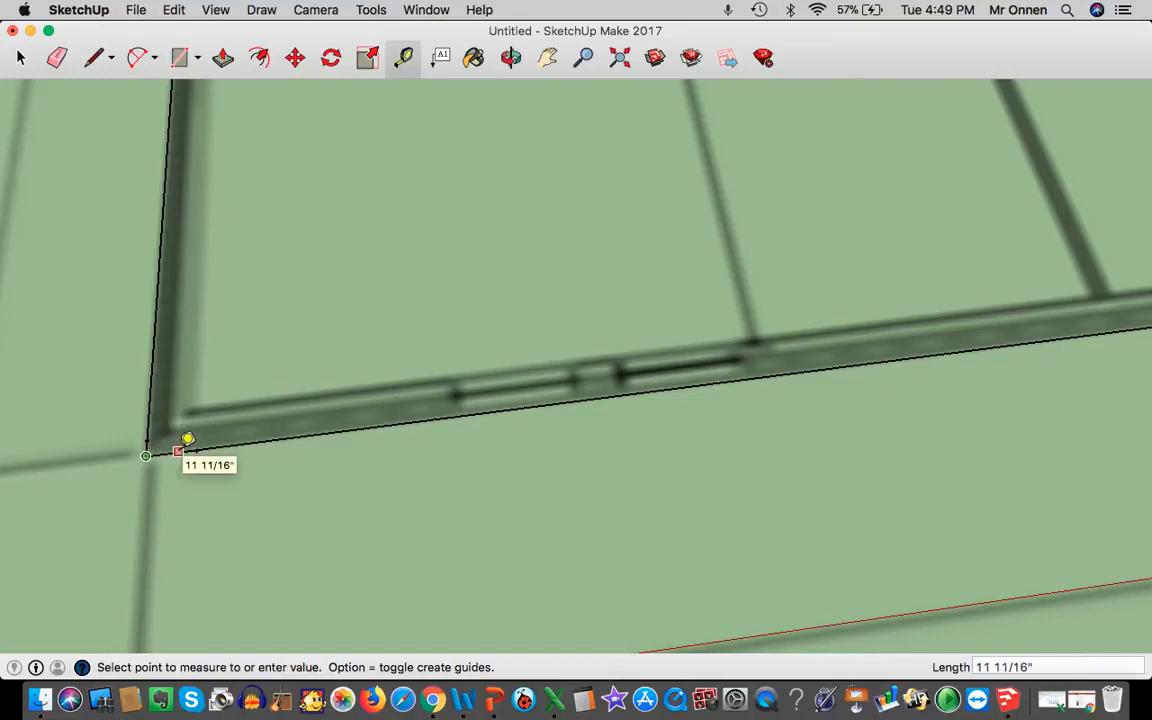
pyautogui.click(185, 443)
pyautogui.moveTo(1035, 667); pyautogui.dragTo(858, 668)
pyautogui.write('6')
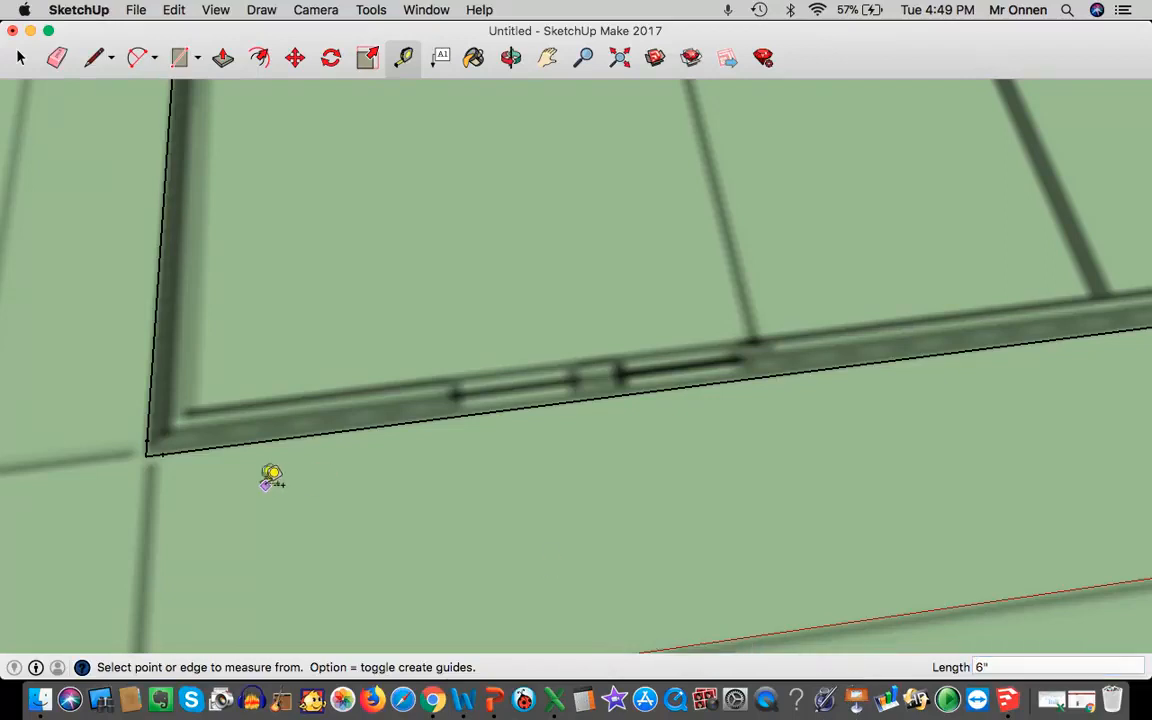
# Create a guide line from the lower edge's guide point to the outline's upper edge, parallel to its left edge
pyautogui.scroll(-3, 258, 103)
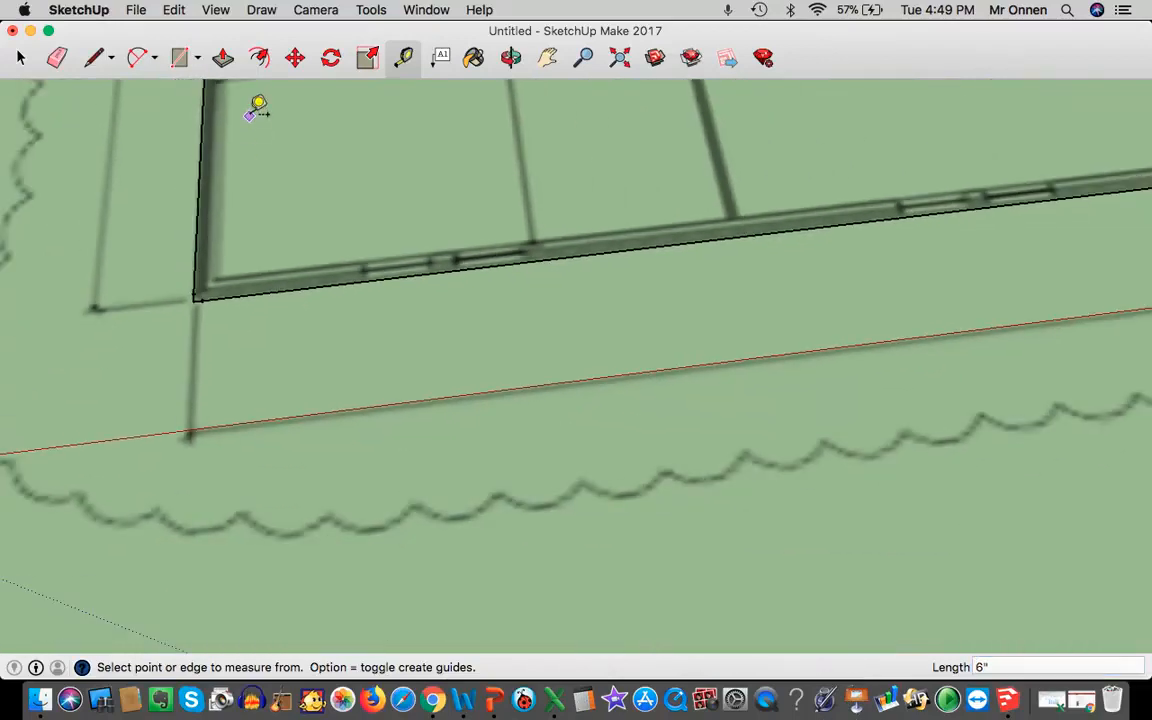
pyautogui.click(547, 57)
pyautogui.moveTo(350, 239); pyautogui.dragTo(419, 478)
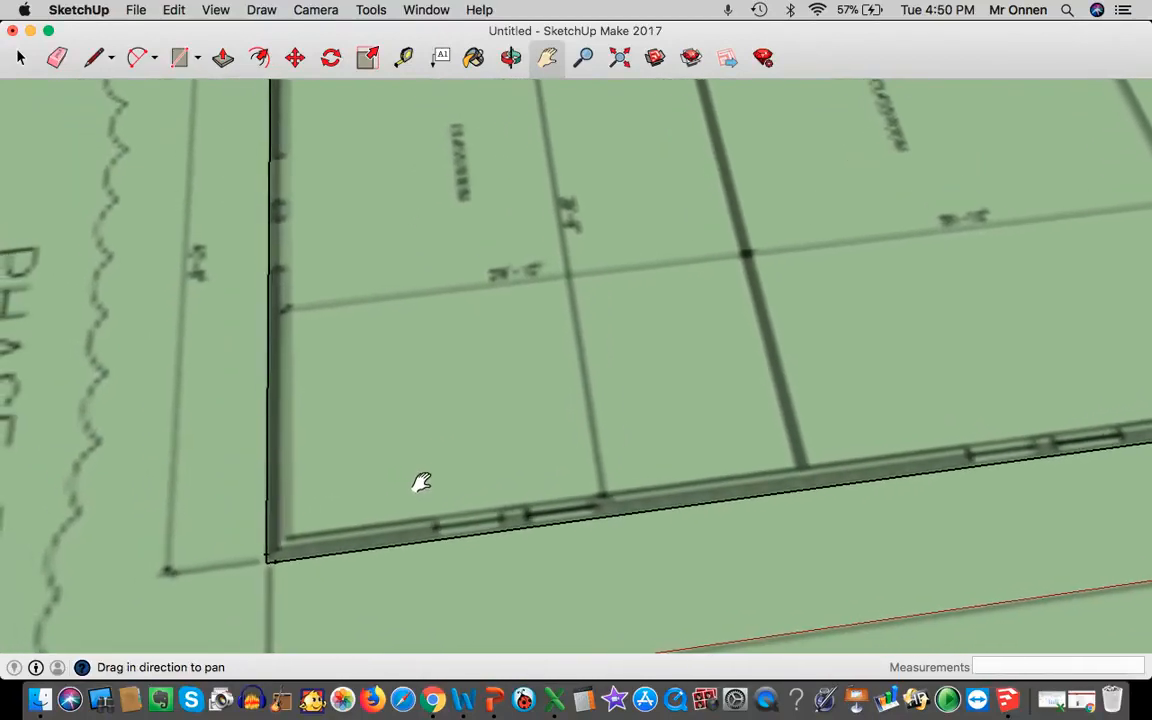
pyautogui.scroll(-3, 451, 200)
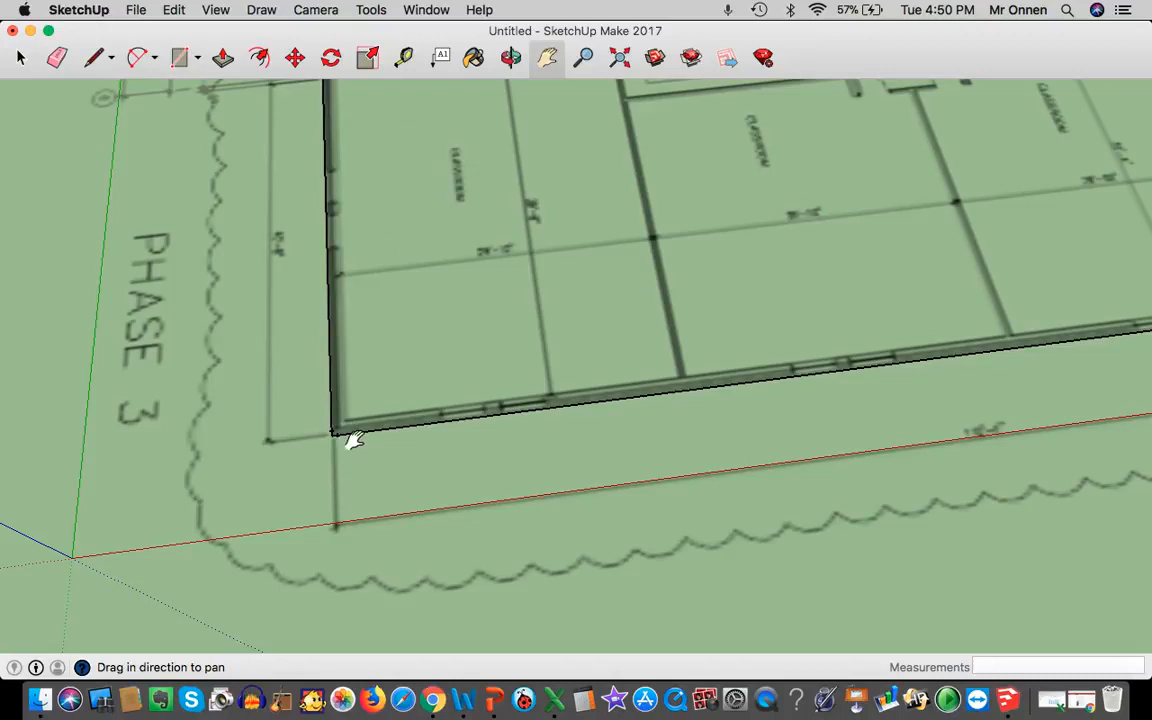
pyautogui.scroll(5, 352, 440)
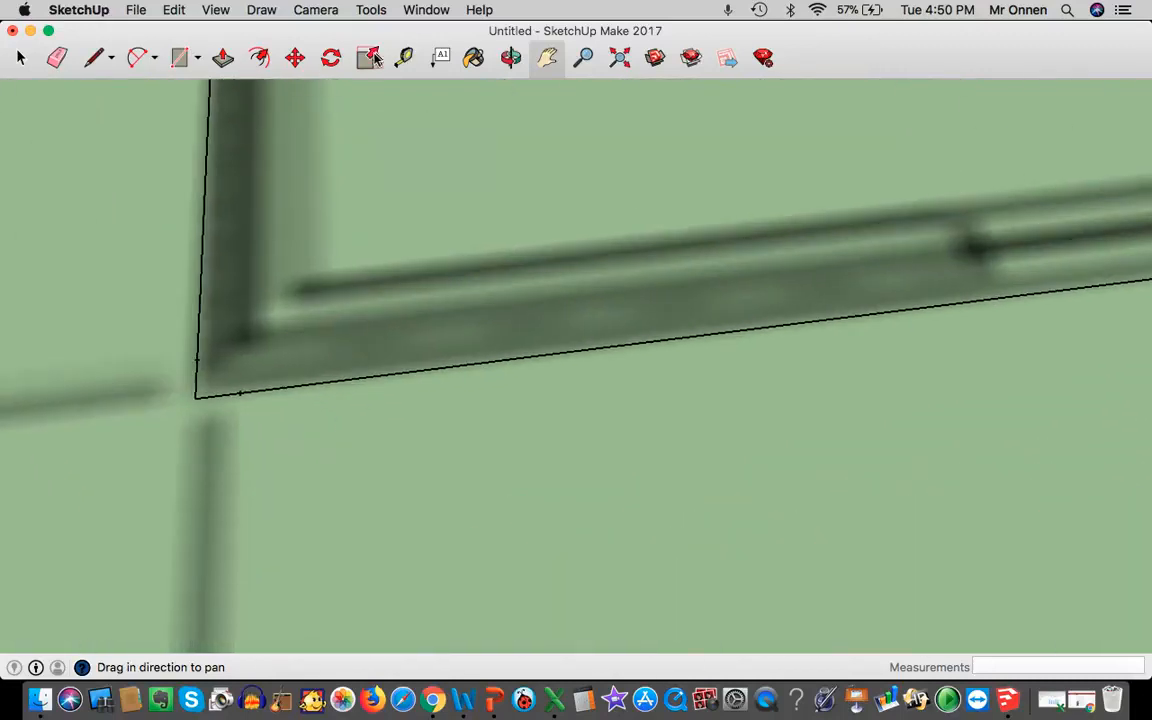
pyautogui.click(405, 57)
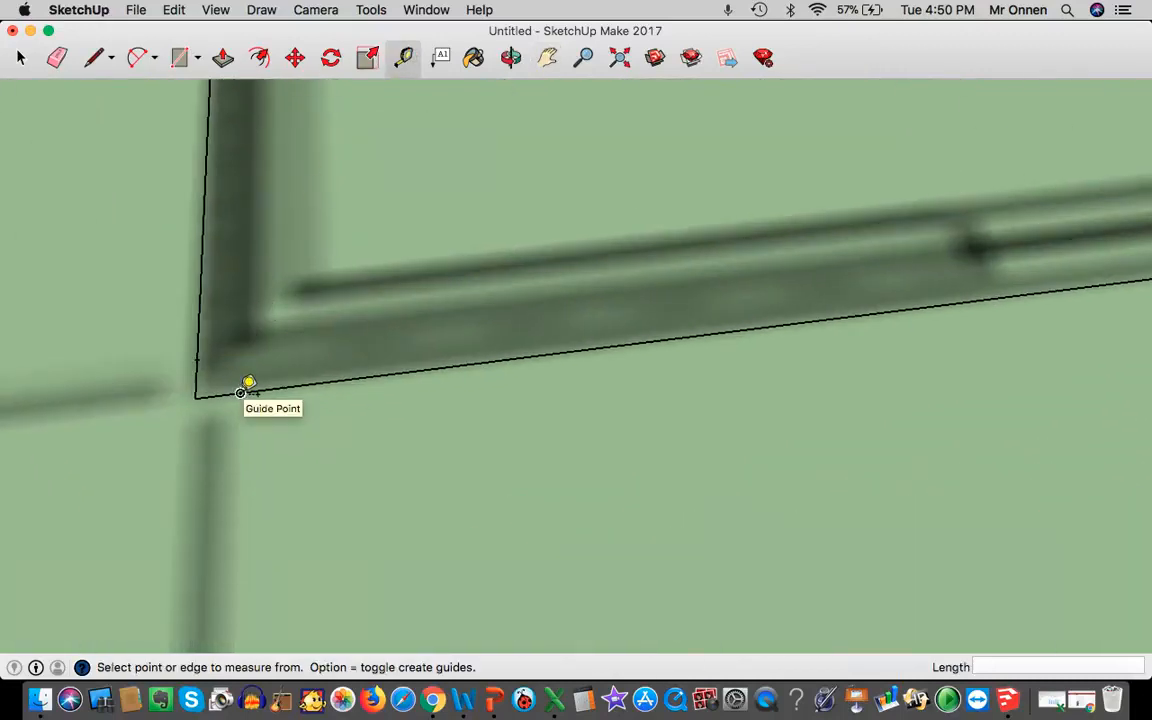
pyautogui.click(240, 392)
pyautogui.scroll(-6, 255, 200)
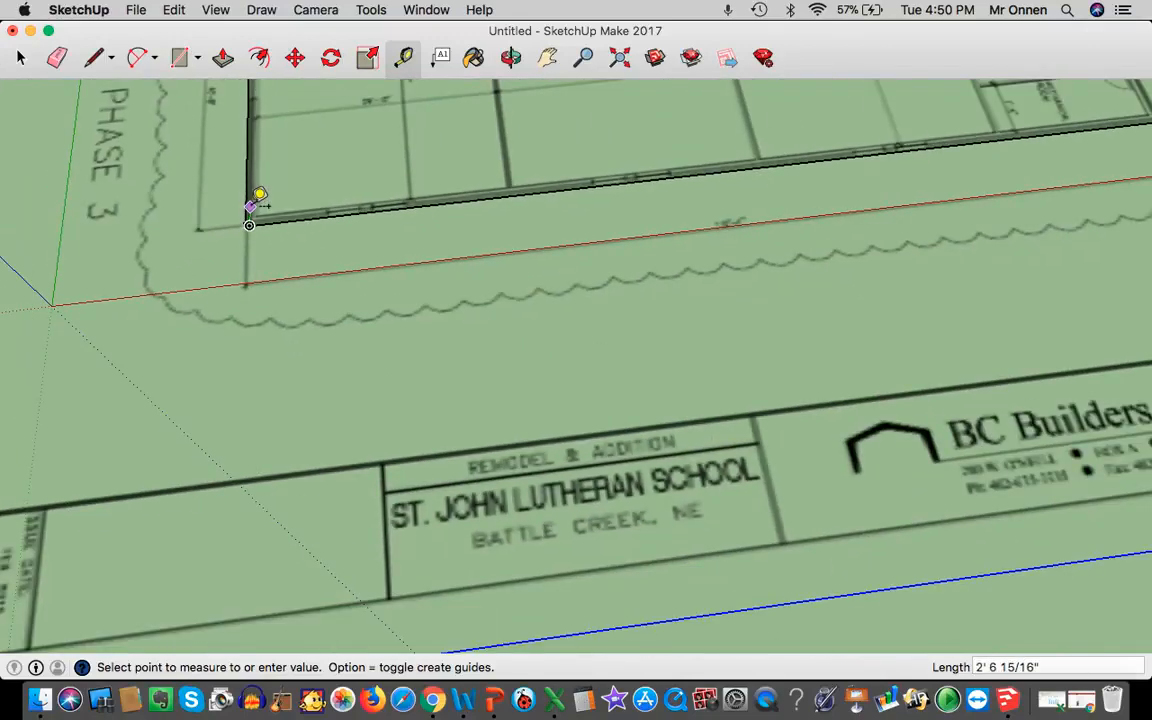
pyautogui.scroll(-1, 258, 193)
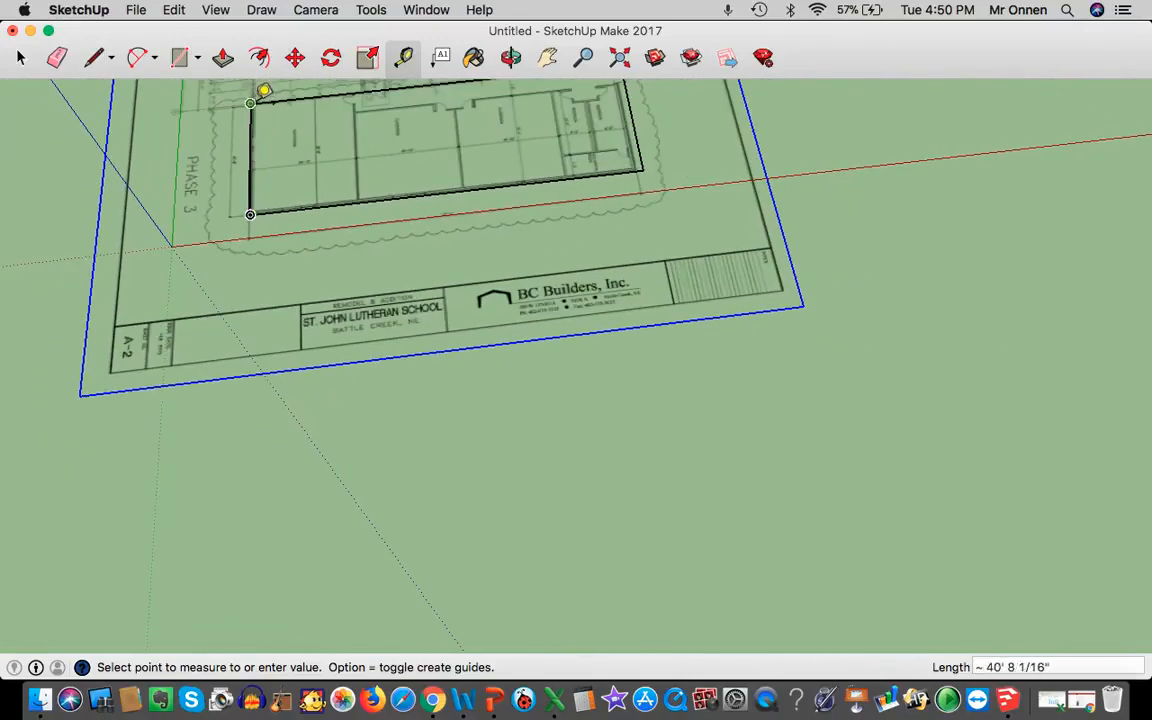
pyautogui.scroll(5, 262, 89)
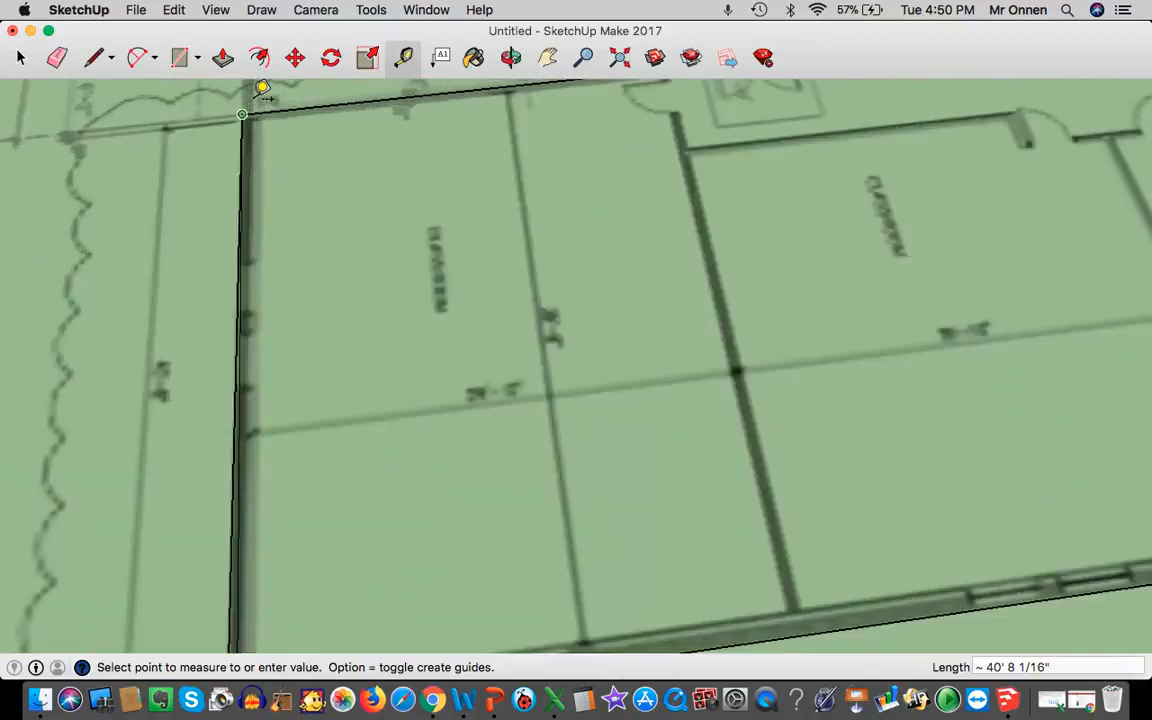
pyautogui.scroll(1, 254, 98)
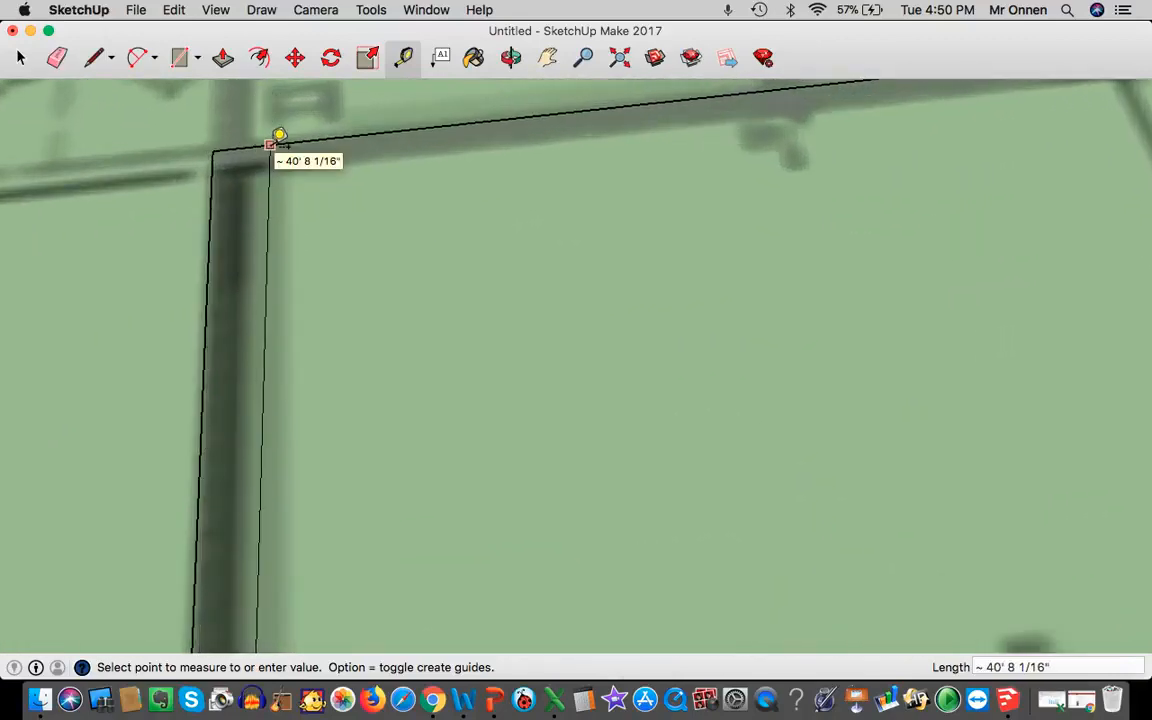
pyautogui.click(279, 135)
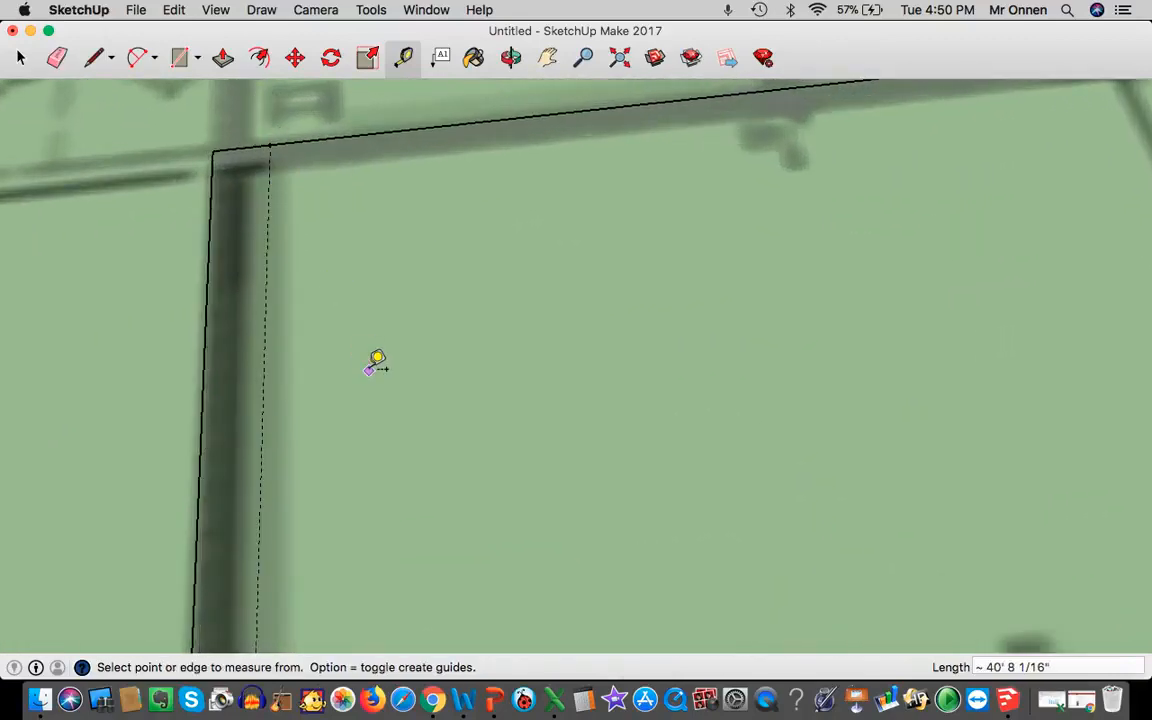
# Create a guide line from the left edge's lower guide point to the outline's right edge, parallel to the lower edge
pyautogui.scroll(-6, 375, 360)
pyautogui.scroll(2, 384, 442)
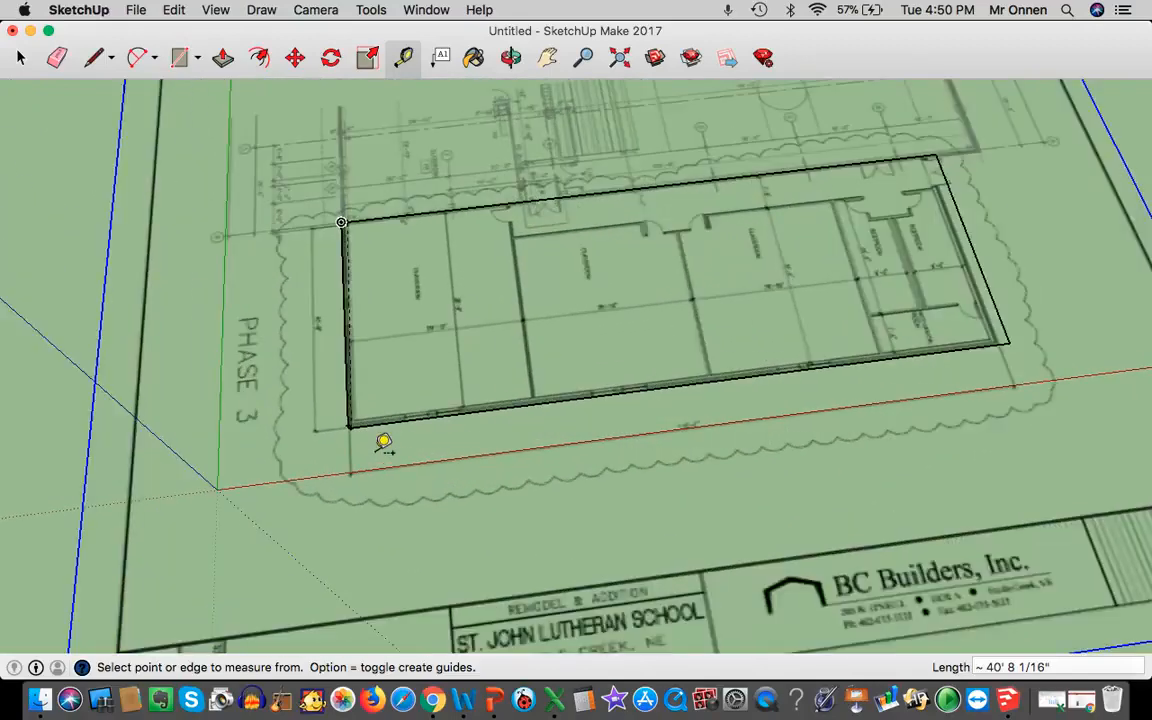
pyautogui.scroll(2, 385, 433)
pyautogui.scroll(4, 352, 395)
pyautogui.scroll(4, 352, 393)
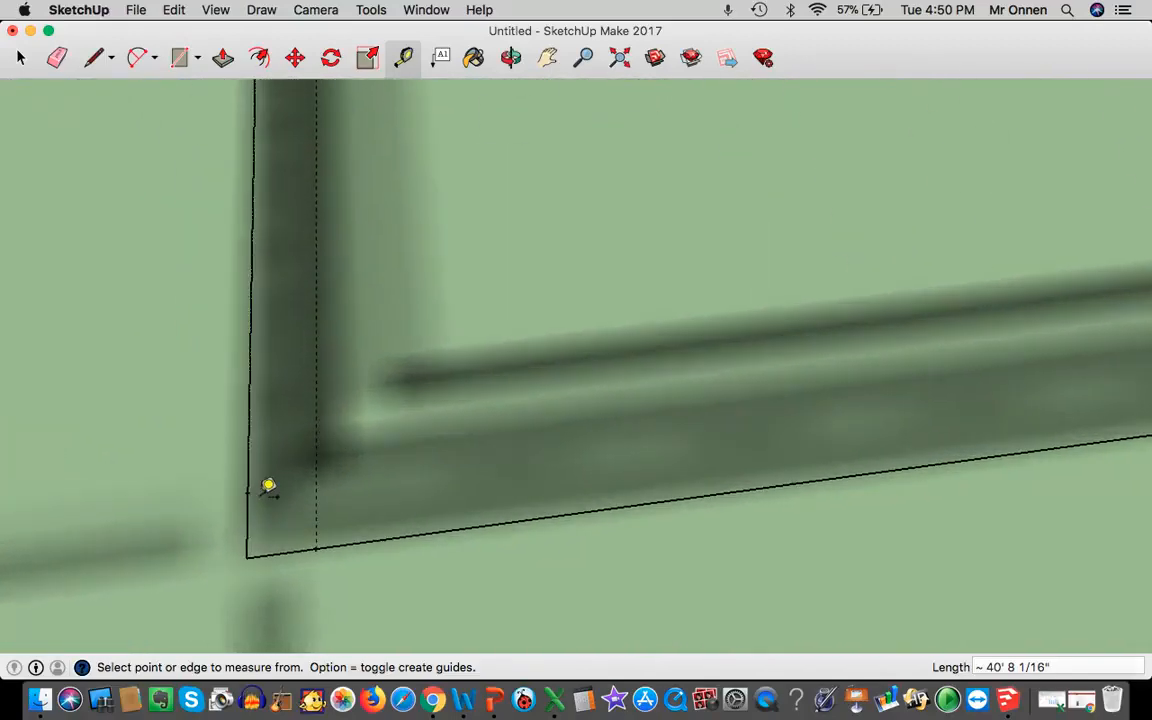
pyautogui.click(247, 491)
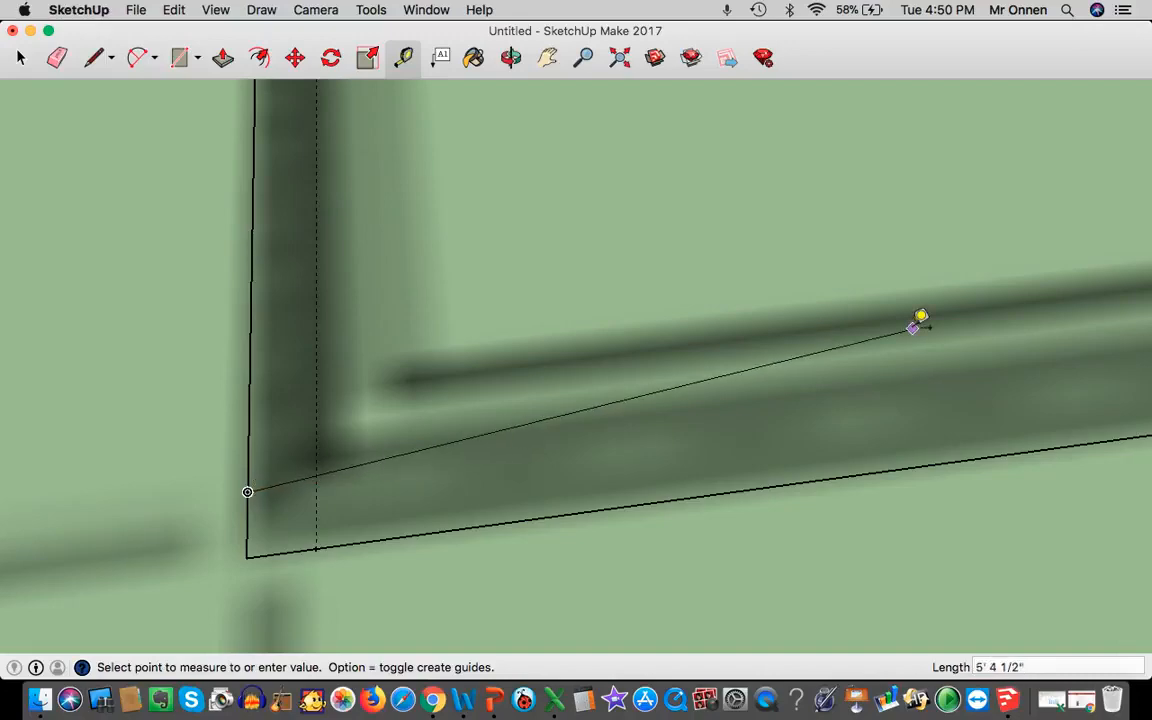
pyautogui.scroll(-10, 921, 317)
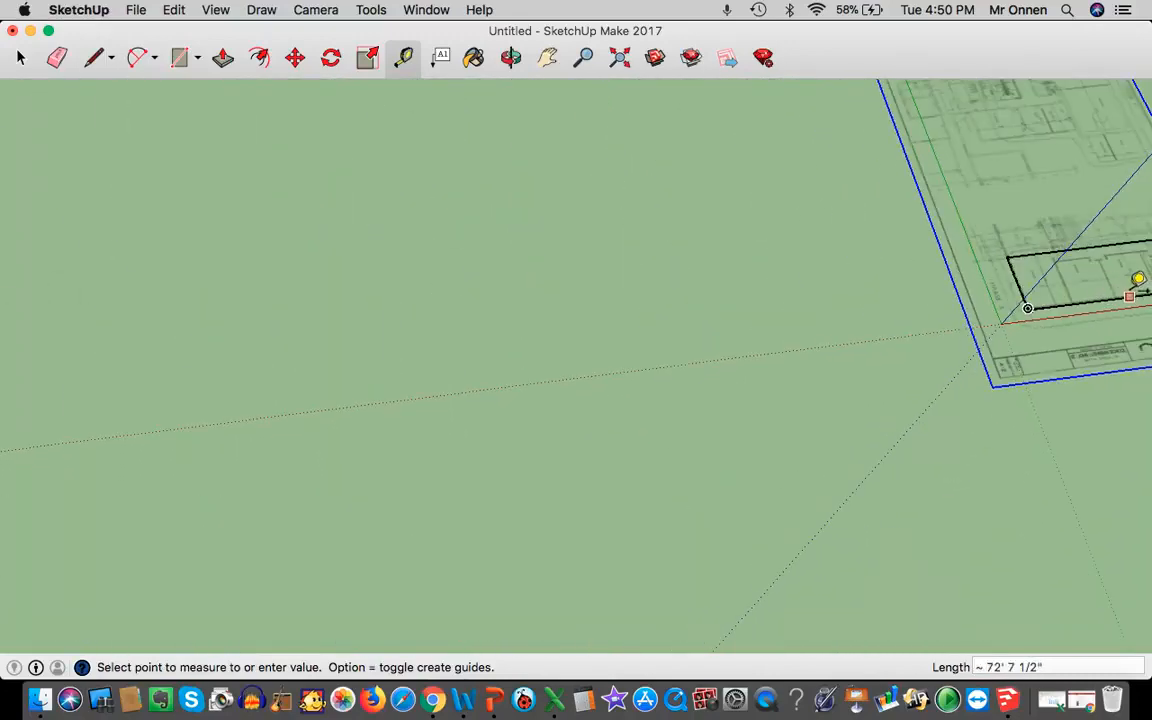
pyautogui.click(556, 57)
pyautogui.moveTo(840, 243); pyautogui.dragTo(330, 305)
pyautogui.scroll(6, 697, 352)
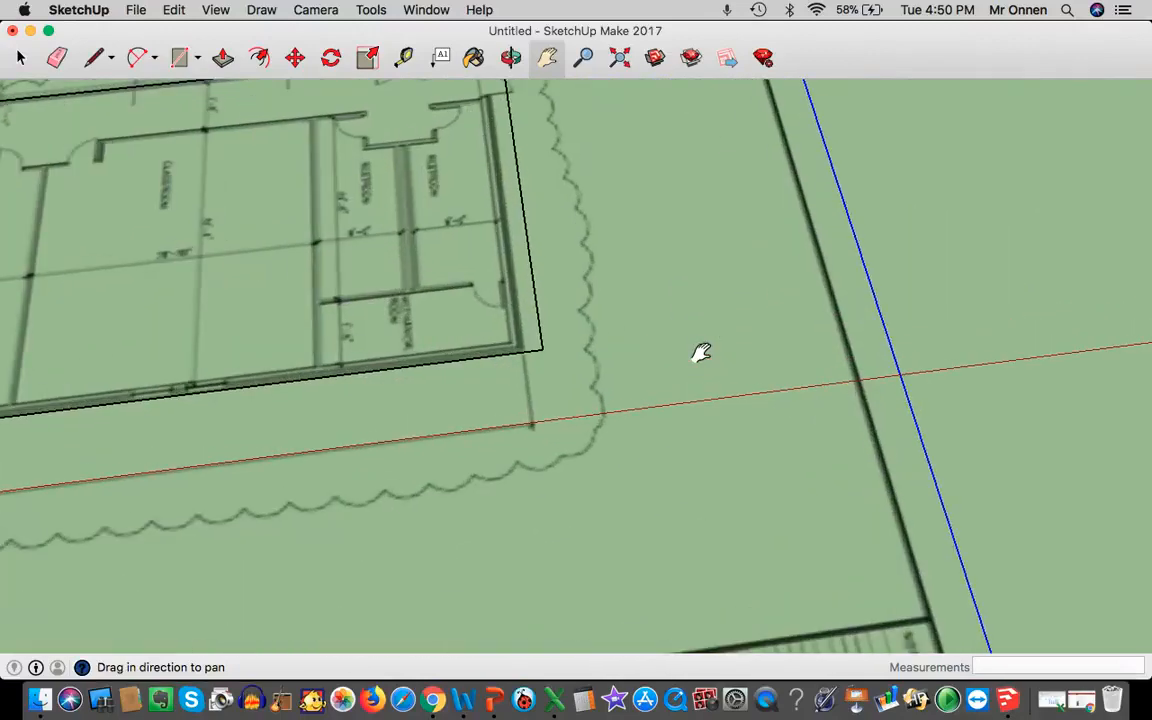
pyautogui.click(406, 57)
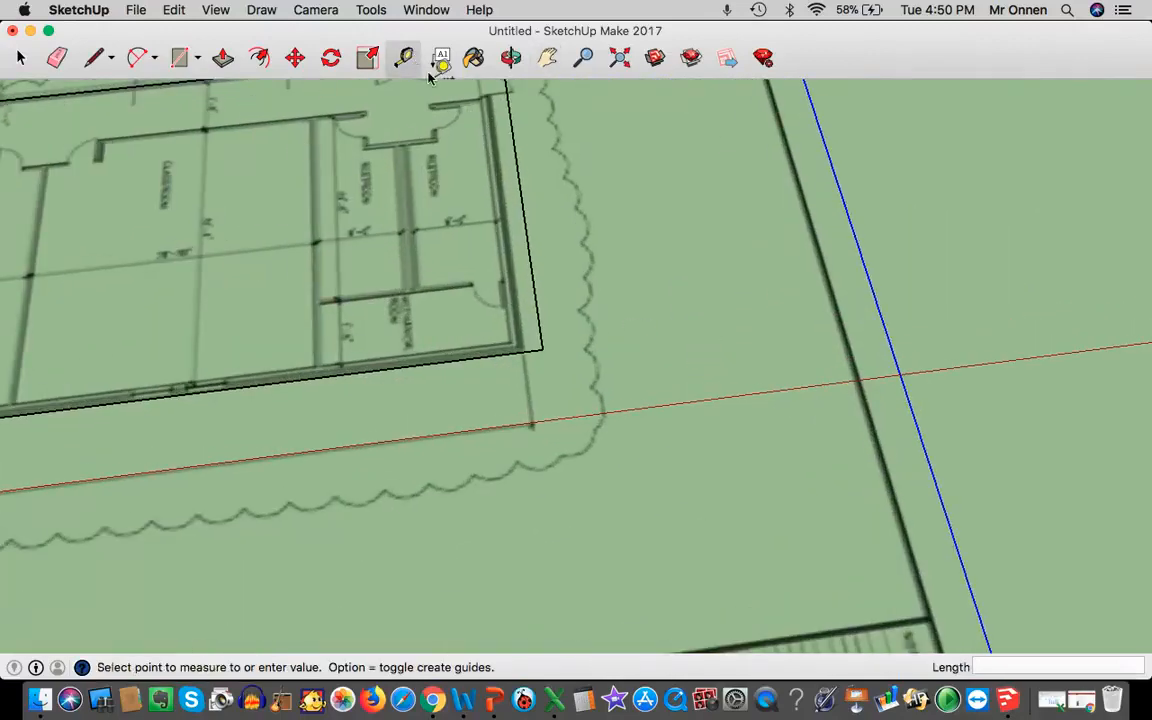
pyautogui.scroll(2, 541, 320)
pyautogui.scroll(3, 541, 320)
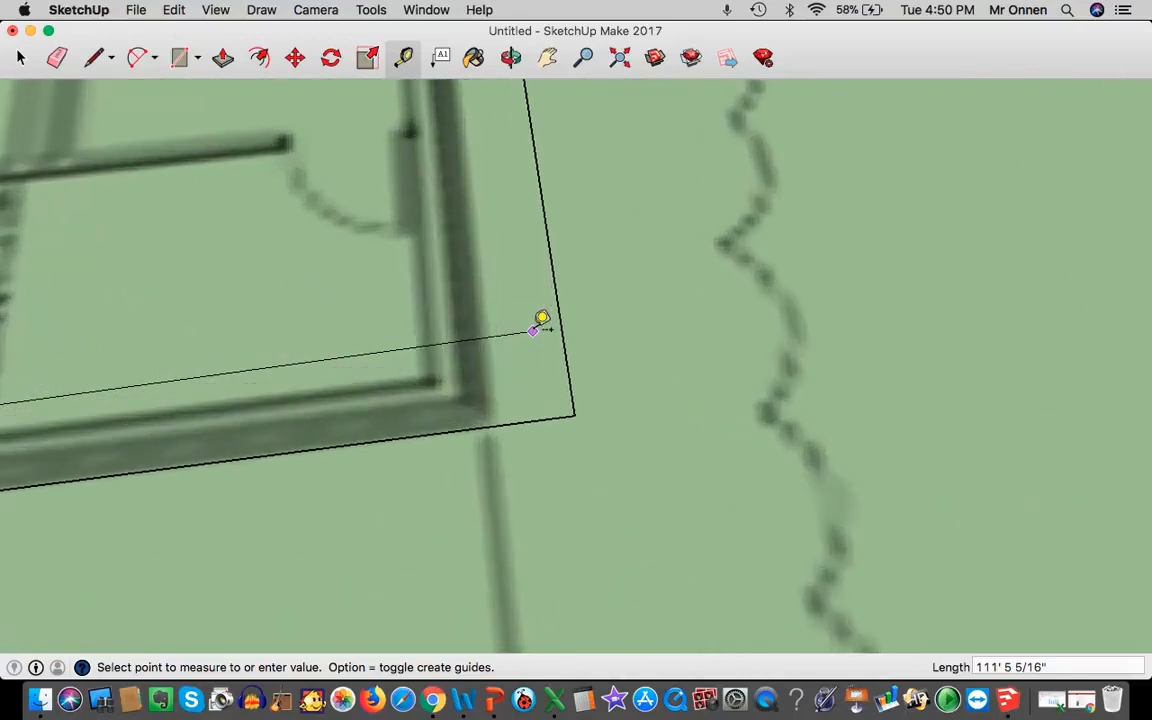
pyautogui.click(577, 402)
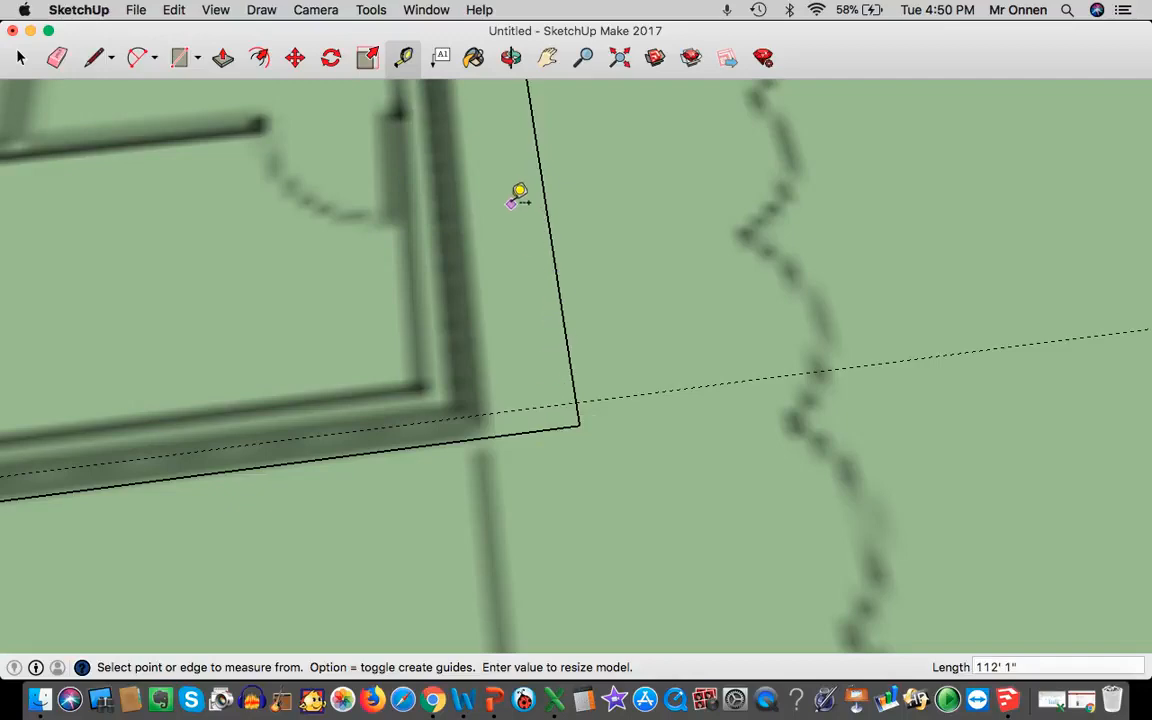
# Place a guide point 6" from the outline's upper-right corner along its upper edge
pyautogui.scroll(-5, 522, 205)
pyautogui.click(547, 57)
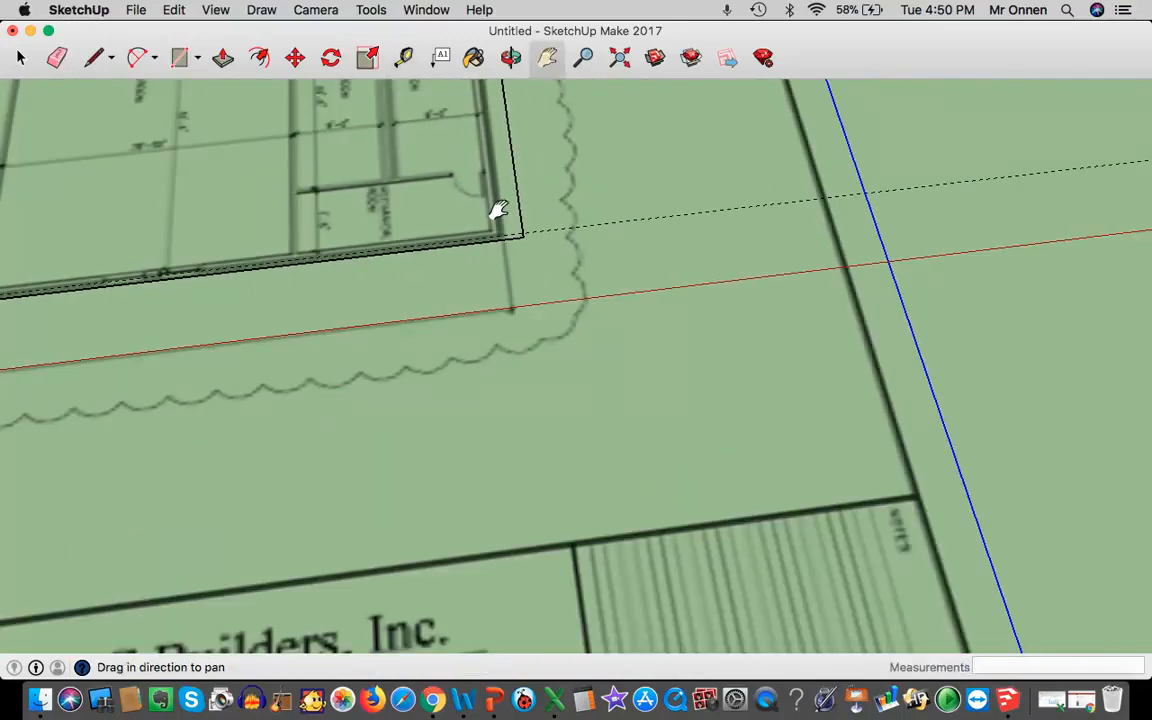
pyautogui.scroll(-5, 496, 213)
pyautogui.scroll(5, 476, 167)
pyautogui.scroll(3, 476, 167)
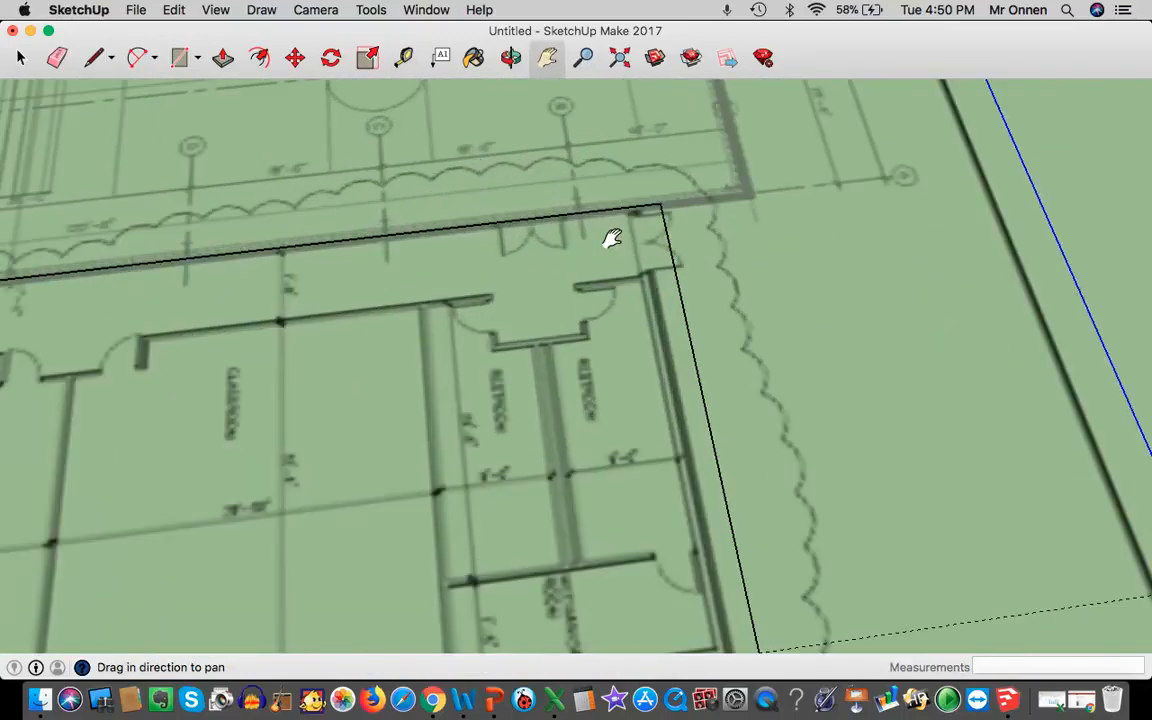
pyautogui.scroll(4, 667, 215)
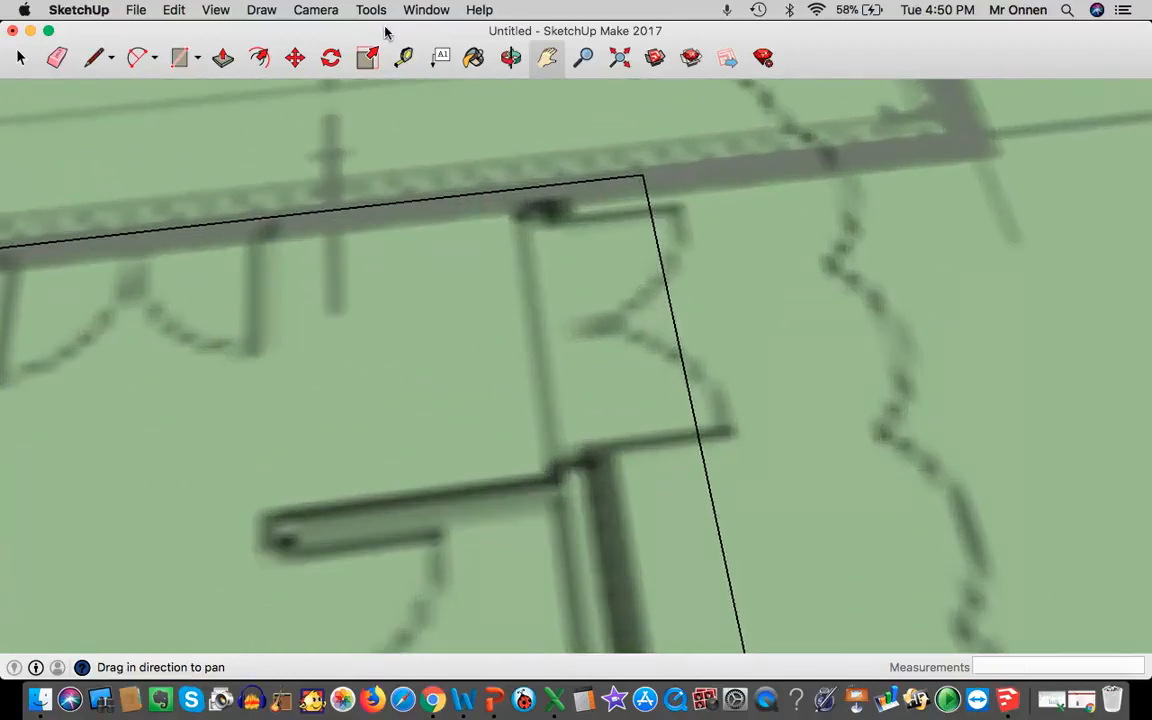
pyautogui.click(410, 59)
pyautogui.click(644, 174)
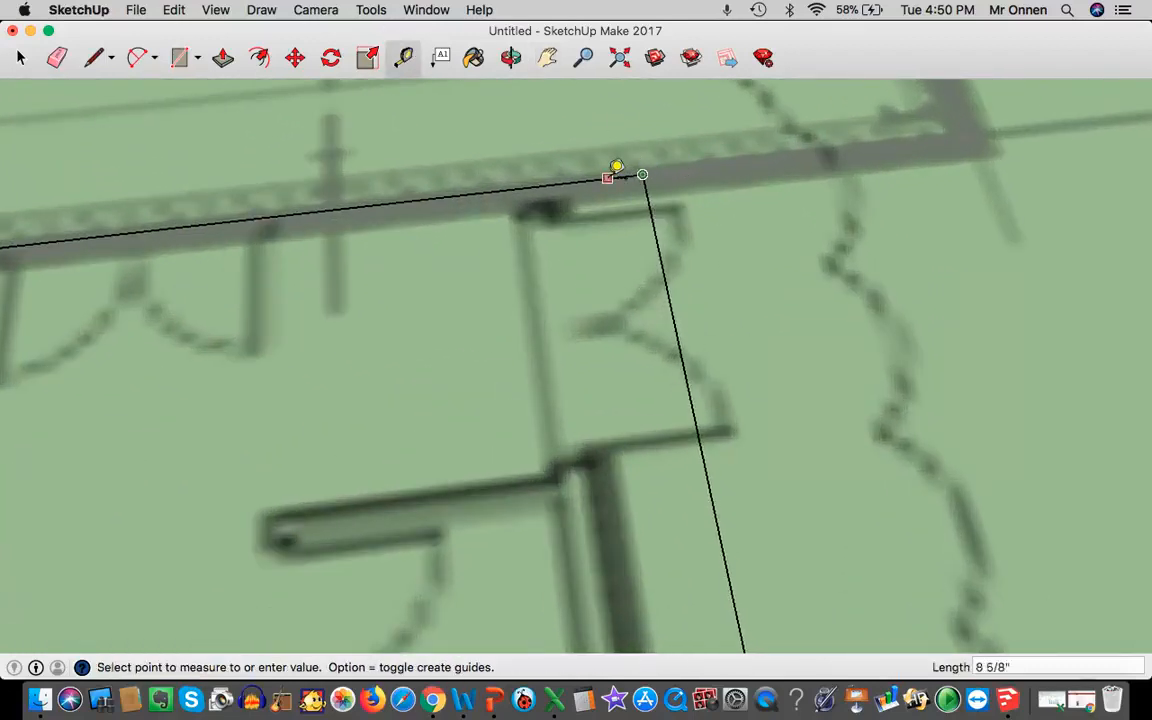
pyautogui.click(582, 180)
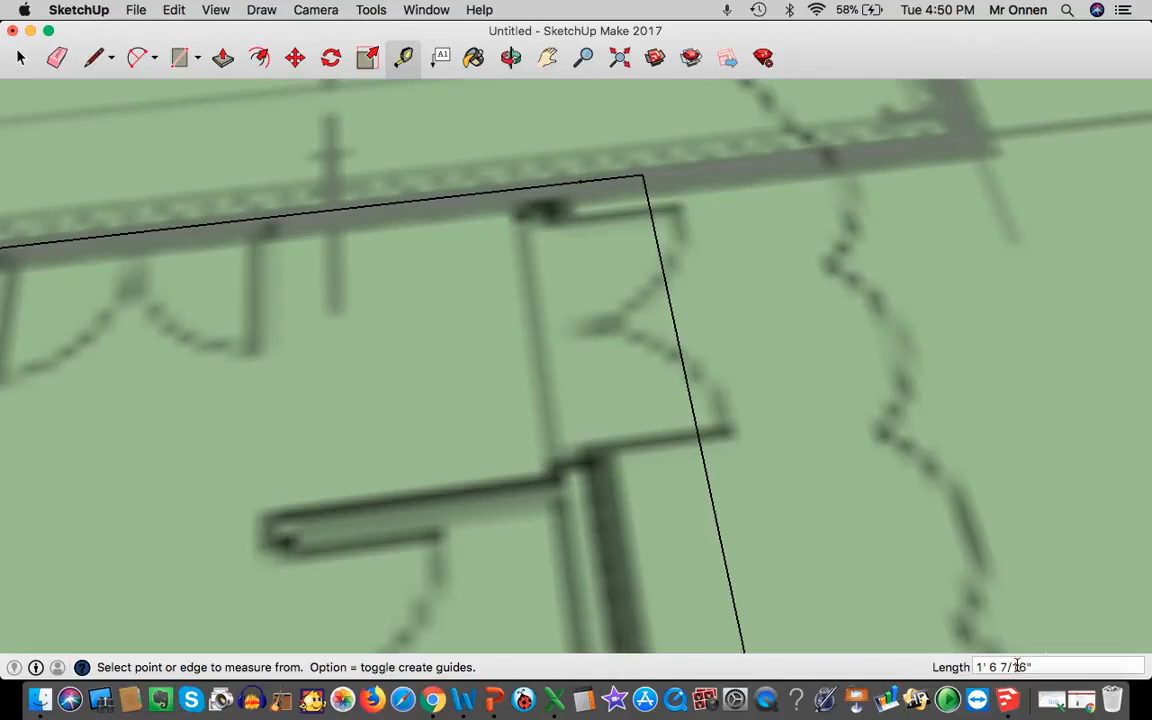
pyautogui.moveTo(1036, 664); pyautogui.dragTo(850, 648)
pyautogui.write('6')
pyautogui.press('Return')
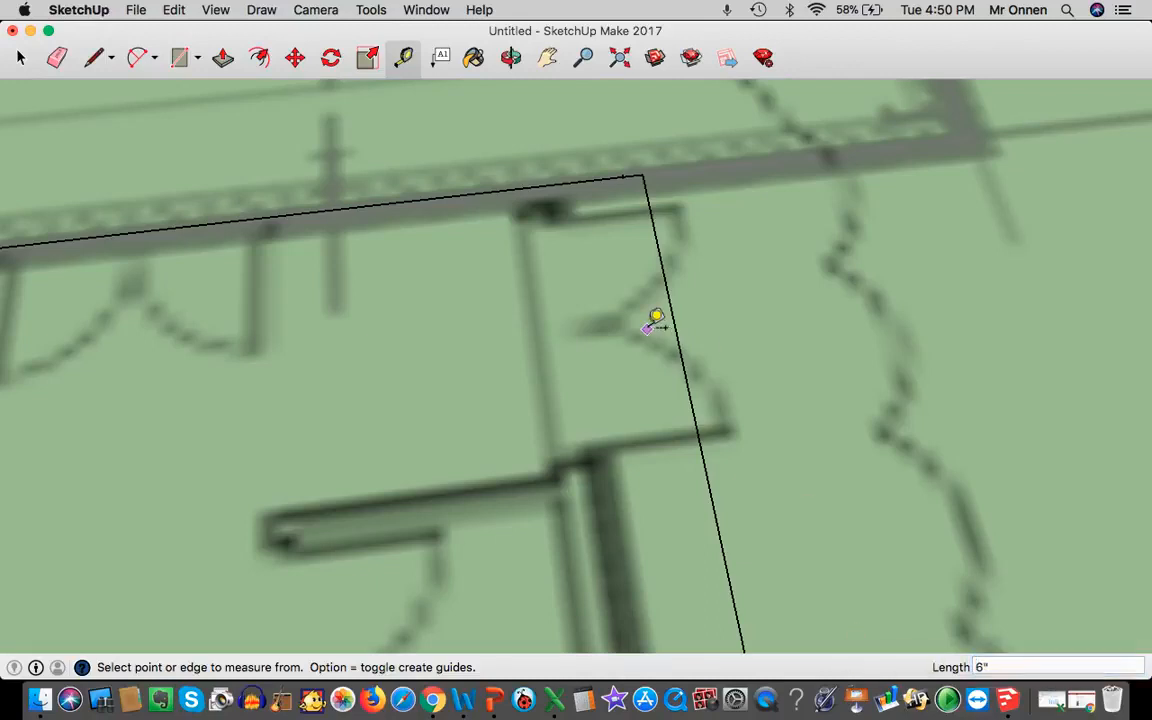
# Place a guide point 6" from the outline's upper-right corner along its right edge
pyautogui.click(648, 176)
pyautogui.click(656, 189)
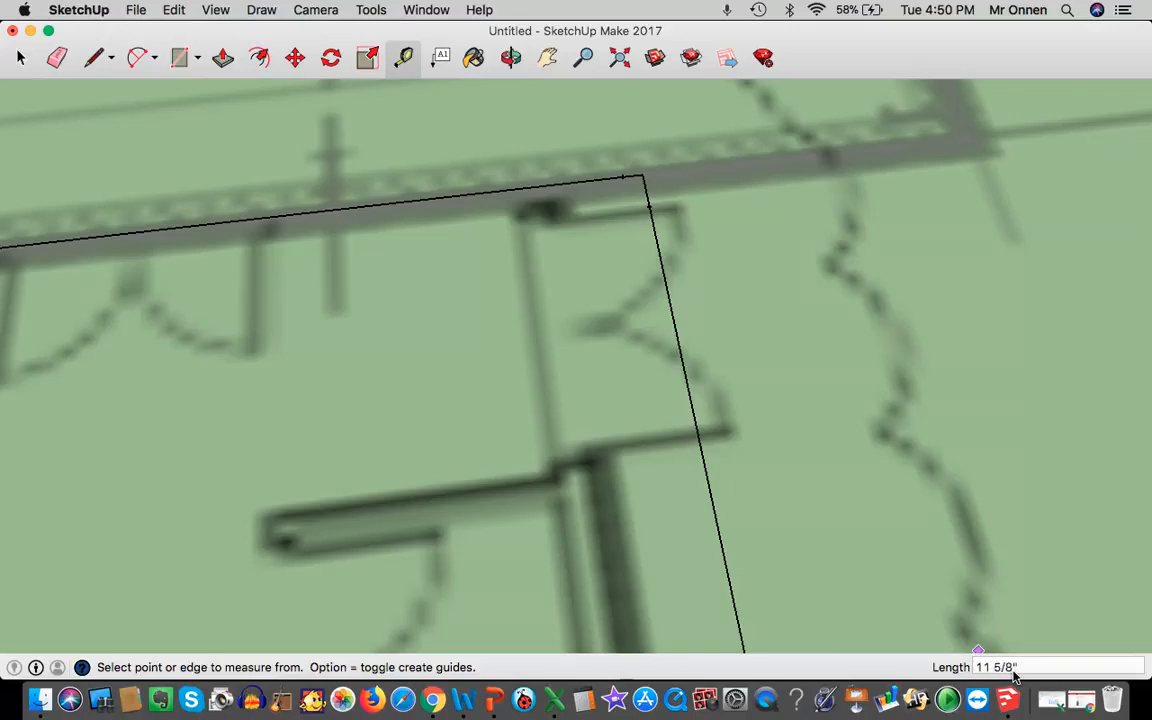
pyautogui.moveTo(1013, 667); pyautogui.dragTo(907, 667)
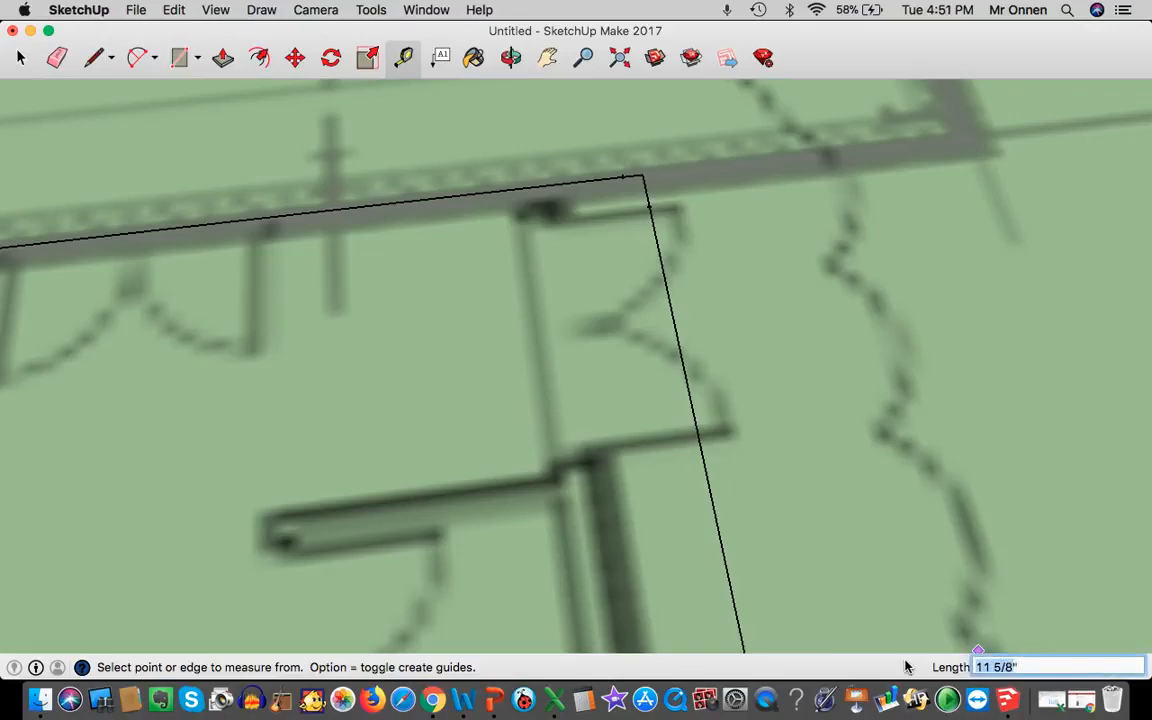
pyautogui.write('6')
pyautogui.press('Return')
# Create a guide line from the right edge's guide point to the outline's left edge, parallel to the upper edge
pyautogui.scroll(-2, 668, 325)
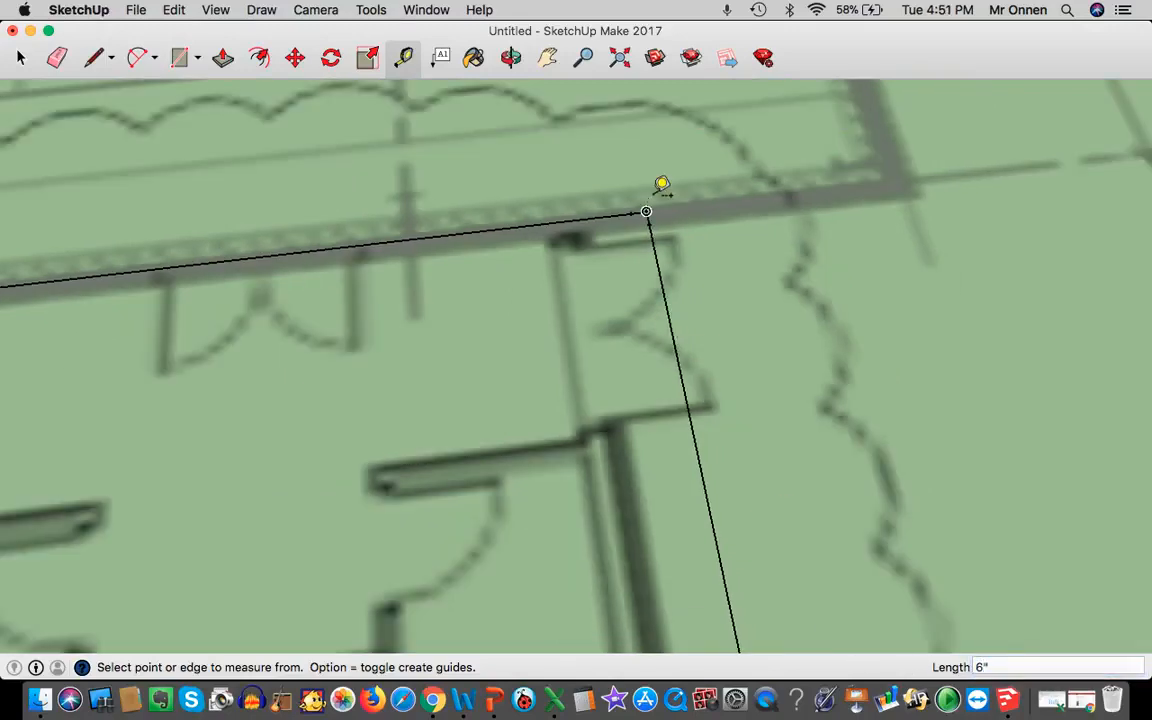
pyautogui.click(650, 223)
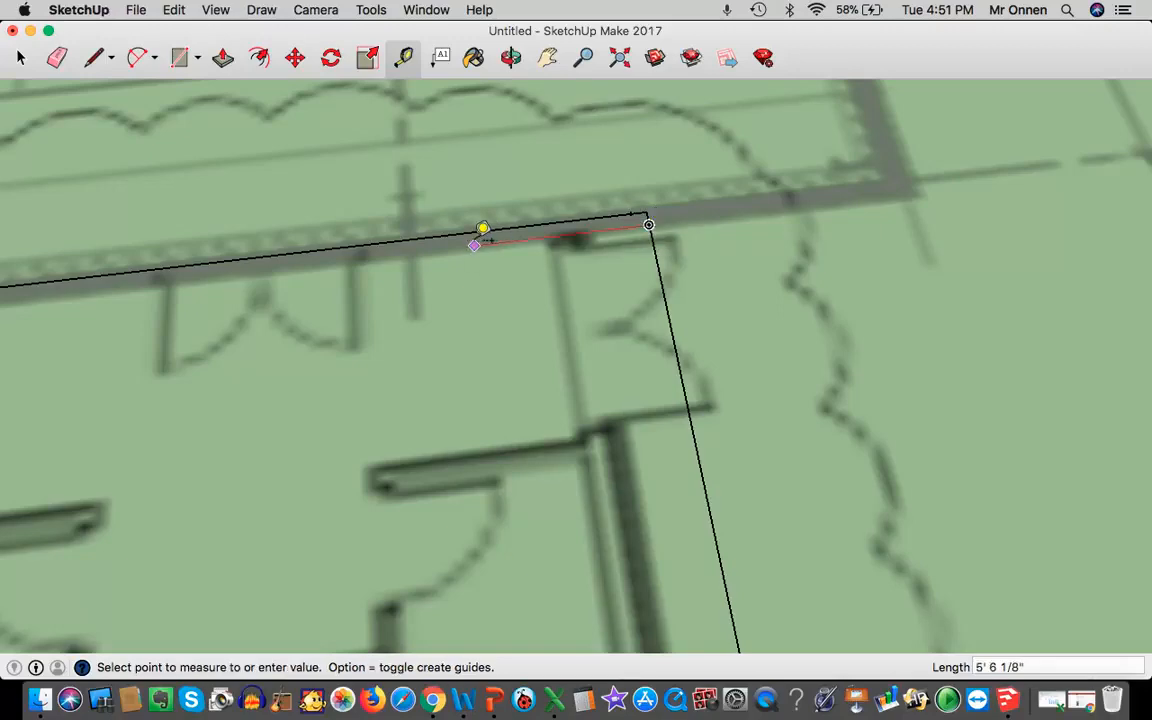
pyautogui.scroll(-3, 481, 229)
pyautogui.scroll(-4, 144, 246)
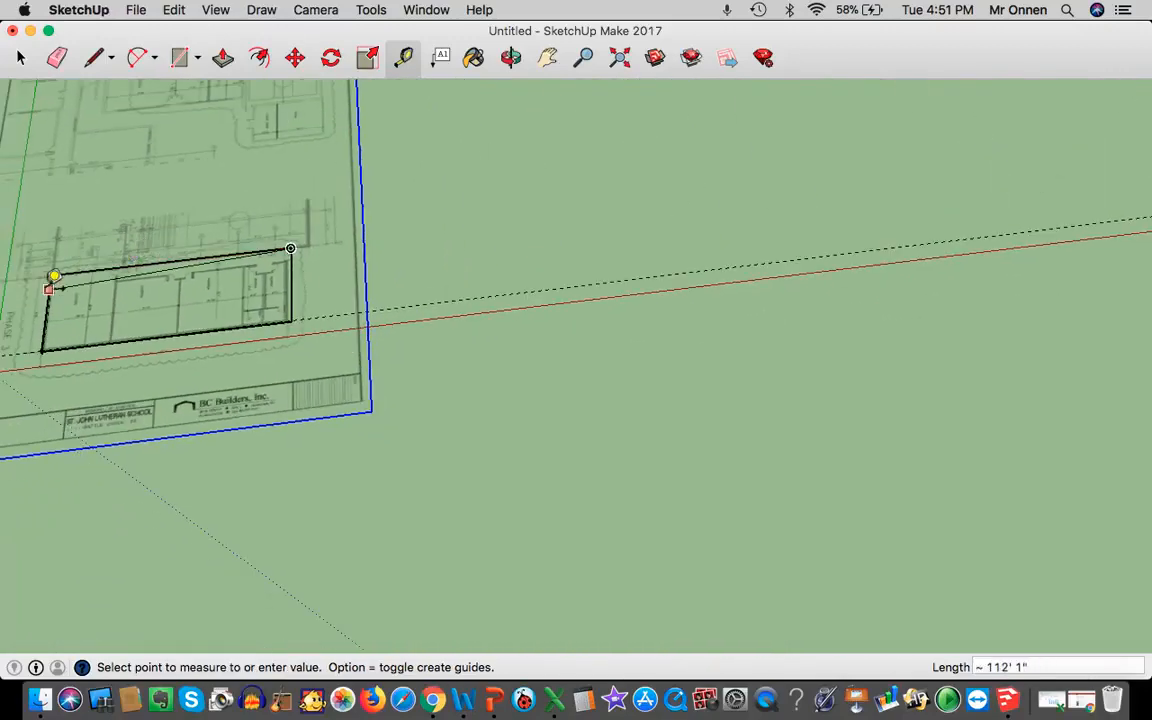
pyautogui.scroll(8, 46, 283)
pyautogui.scroll(-3, 241, 180)
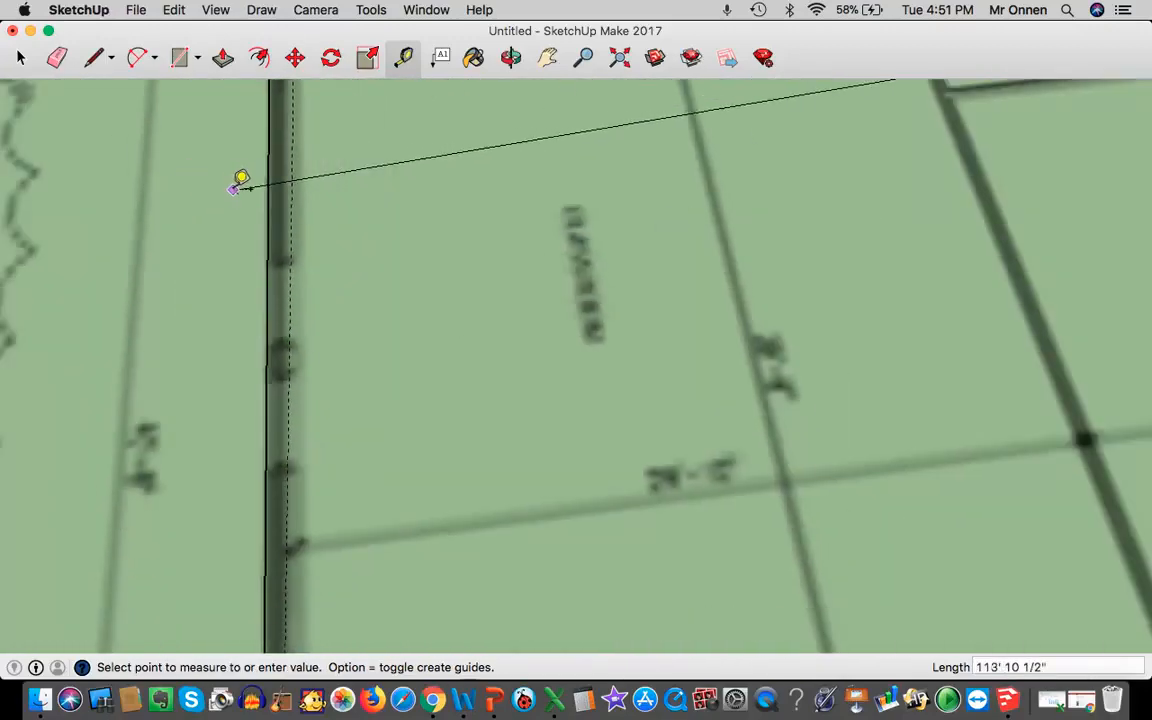
pyautogui.scroll(-2, 283, 116)
pyautogui.scroll(6, 284, 116)
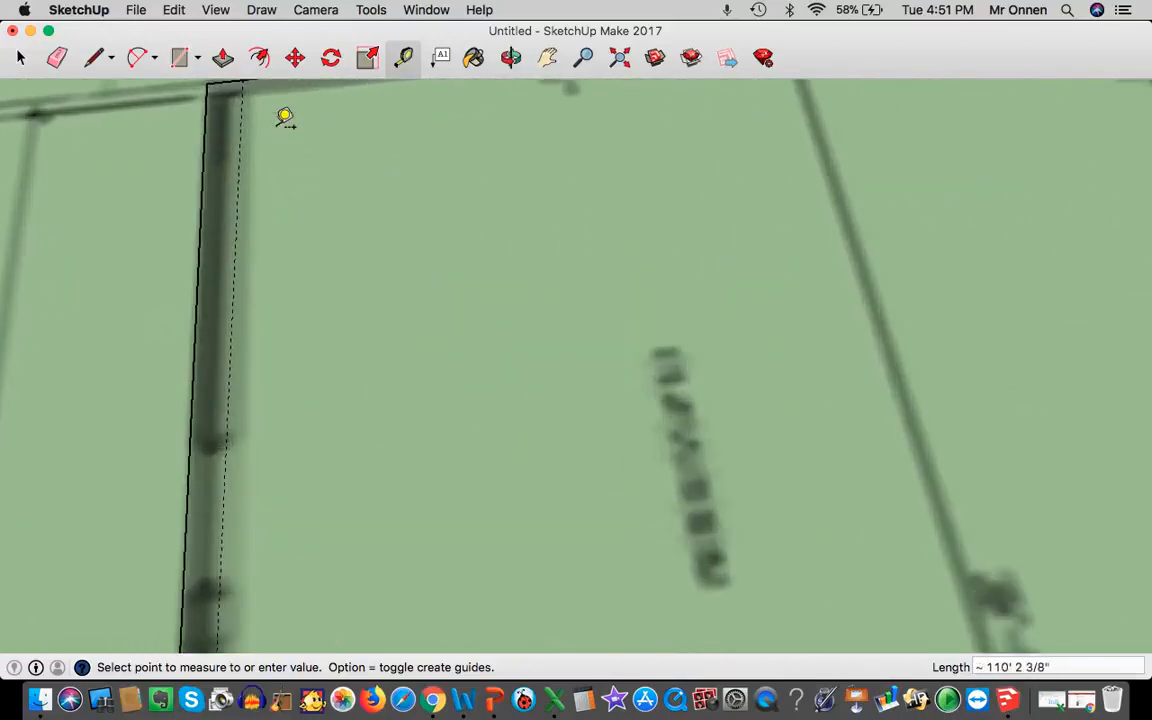
pyautogui.scroll(-3, 284, 116)
pyautogui.scroll(6, 288, 72)
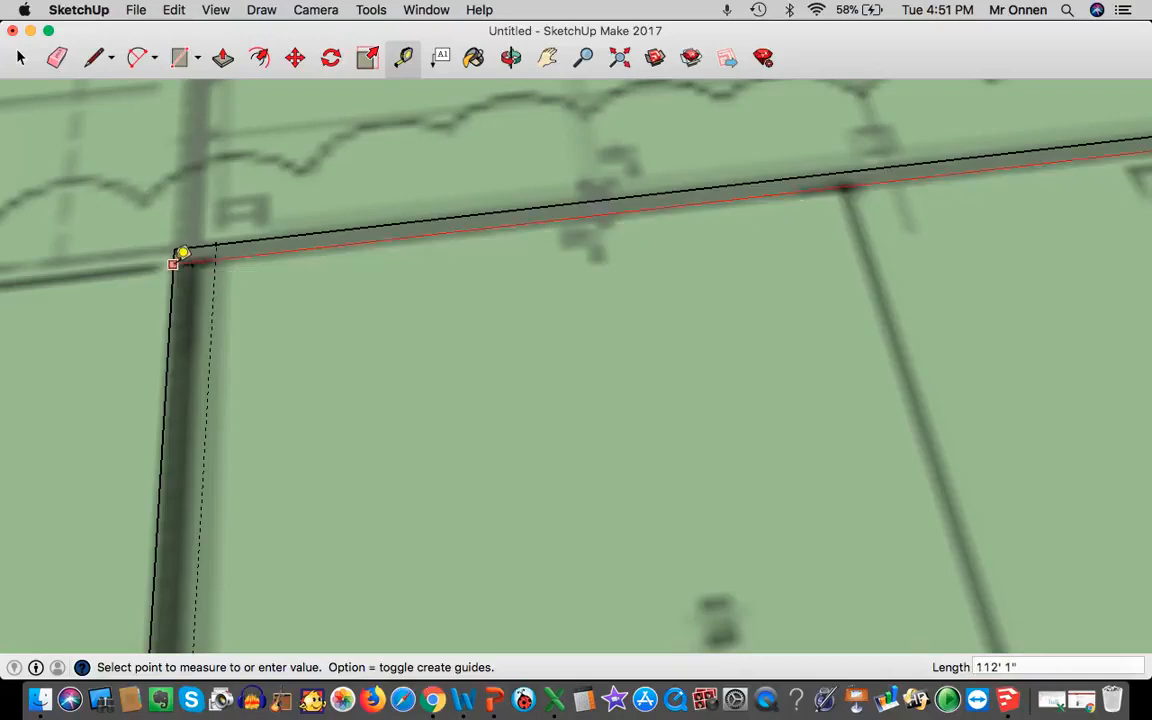
pyautogui.click(173, 264)
pyautogui.scroll(-5, 735, 235)
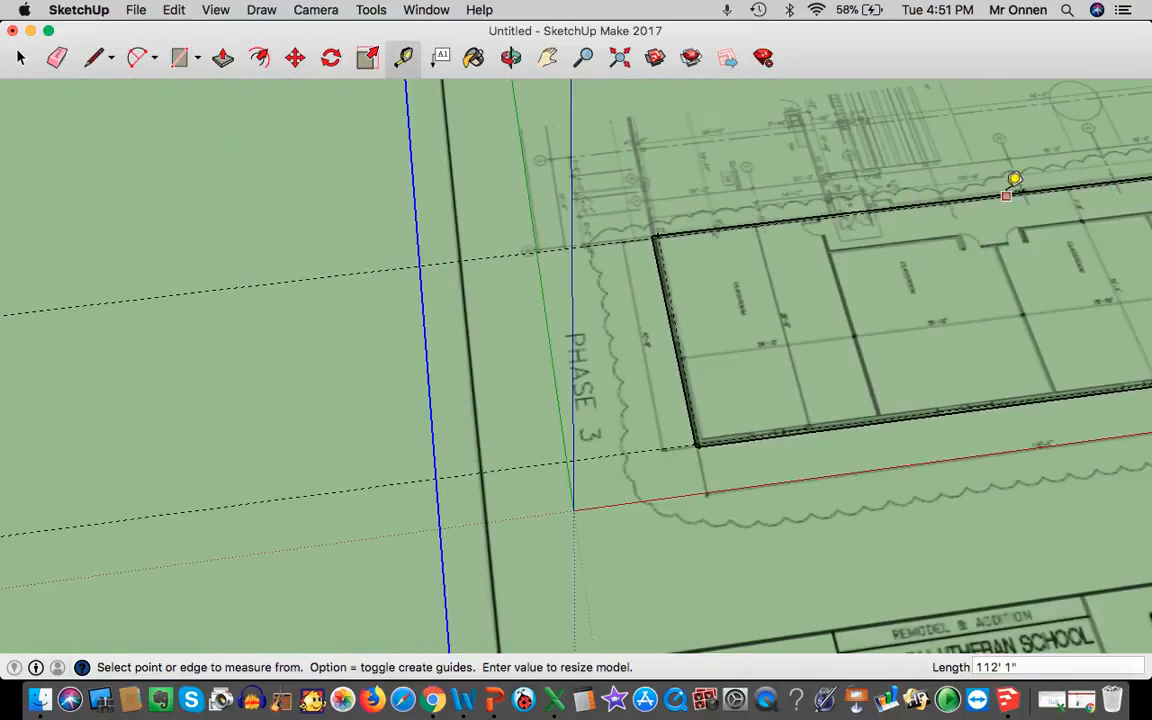
# Create a guide line from the upper edge's guide point near the upper-right corner to the outline's lower edge, parallel to the right edge
pyautogui.click(547, 57)
pyautogui.moveTo(985, 309); pyautogui.dragTo(500, 410)
pyautogui.scroll(4, 884, 366)
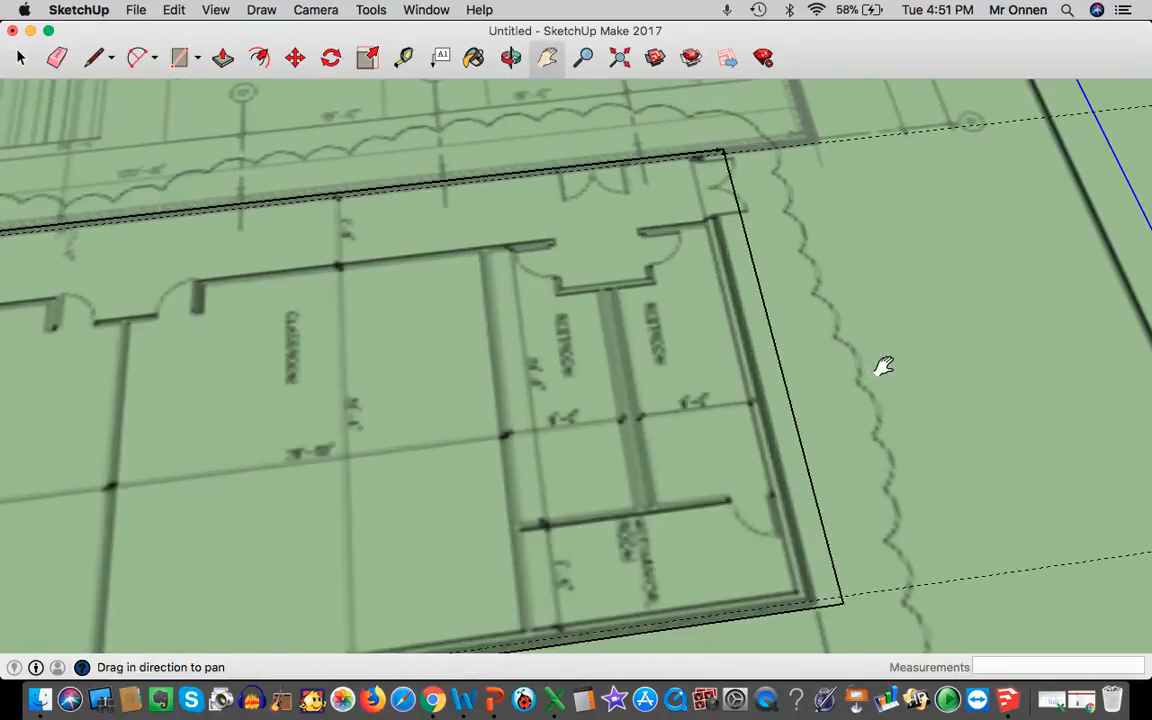
pyautogui.scroll(6, 720, 122)
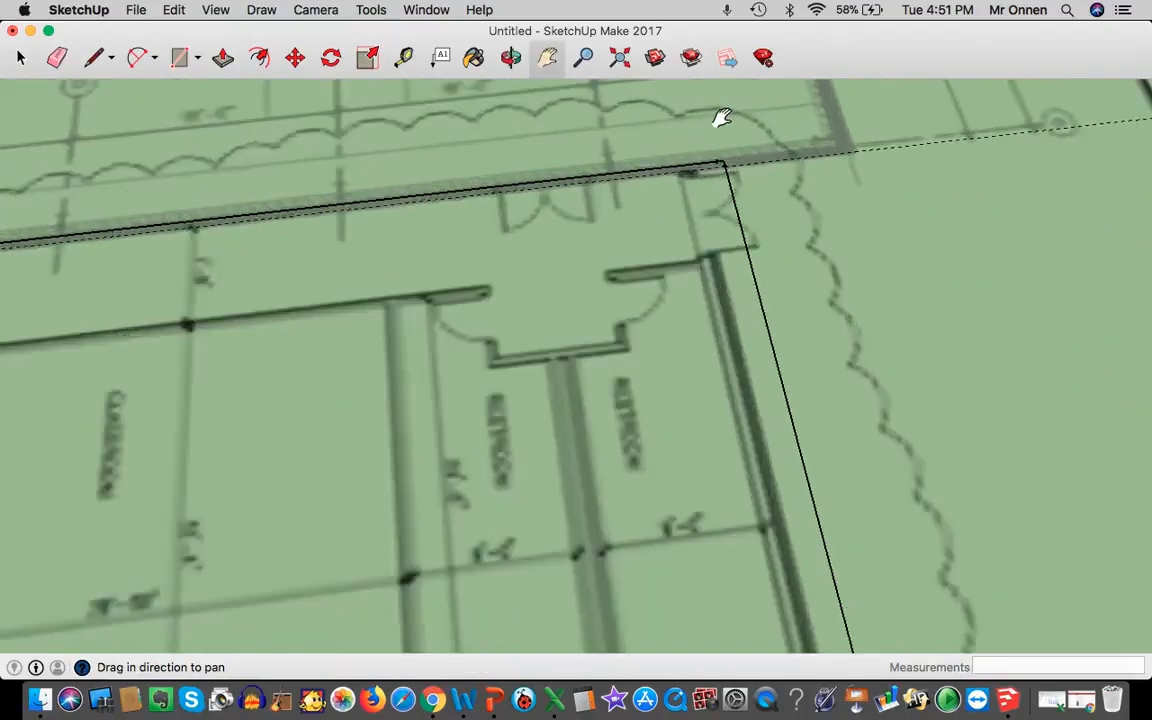
pyautogui.scroll(-2, 738, 260)
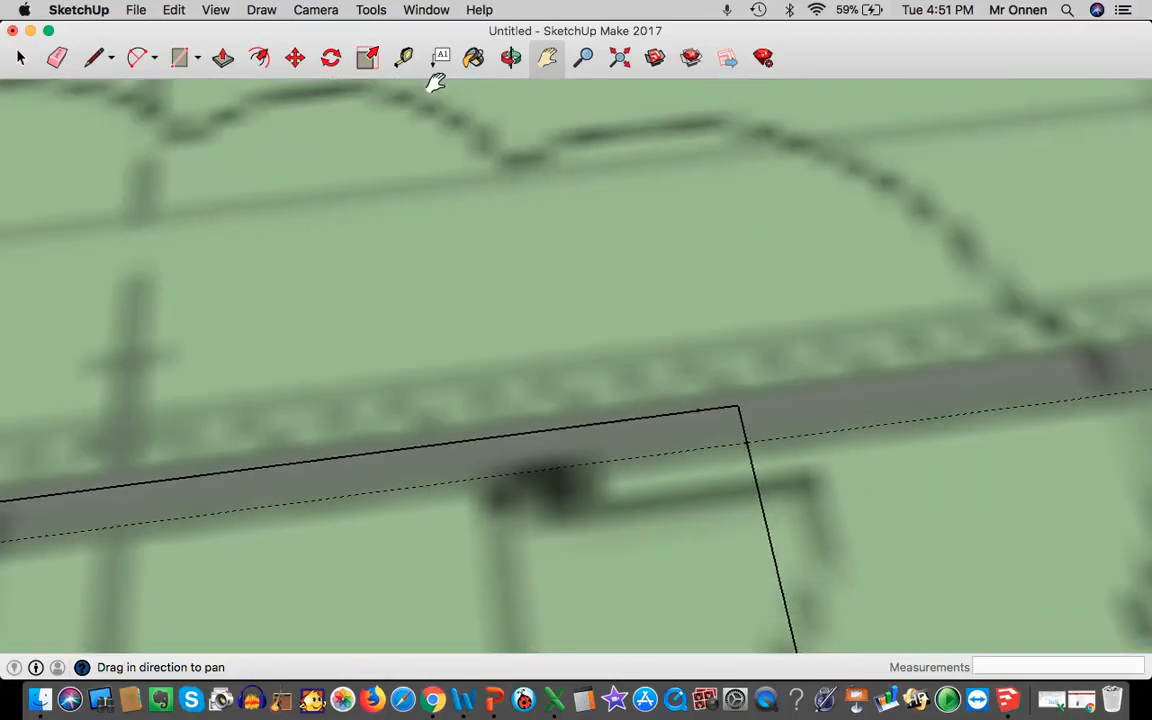
pyautogui.click(403, 57)
pyautogui.click(707, 408)
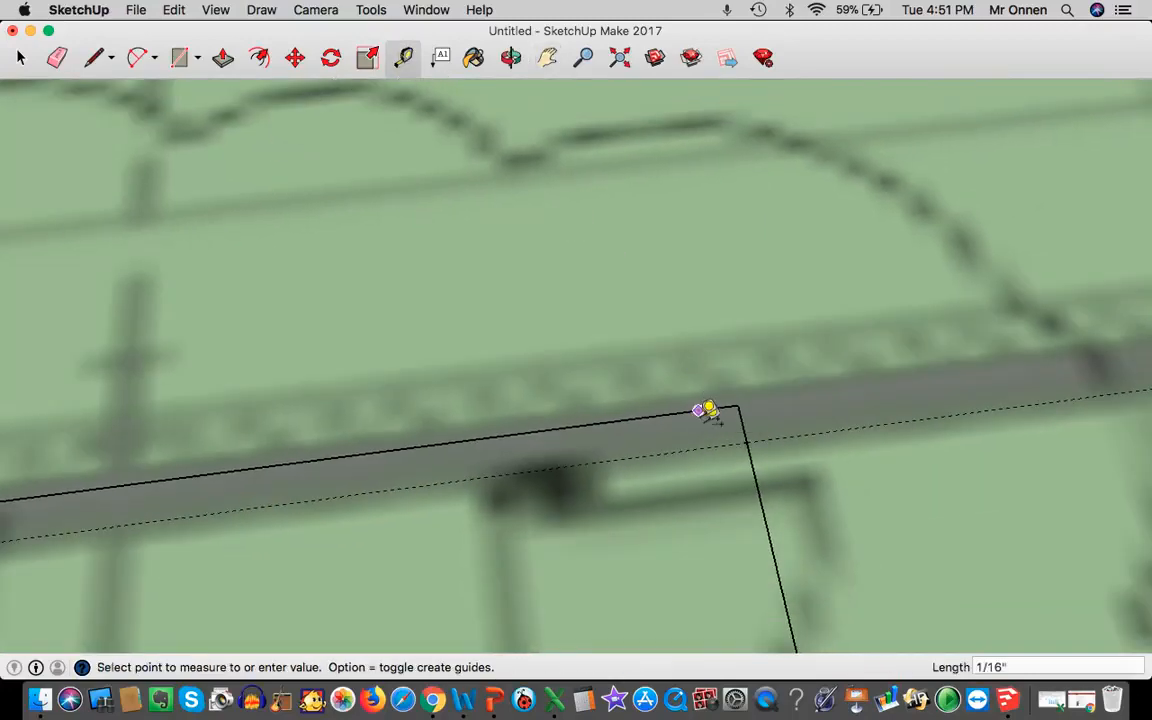
pyautogui.scroll(-2, 742, 492)
pyautogui.scroll(-6, 742, 492)
pyautogui.scroll(5, 757, 608)
pyautogui.scroll(2, 758, 610)
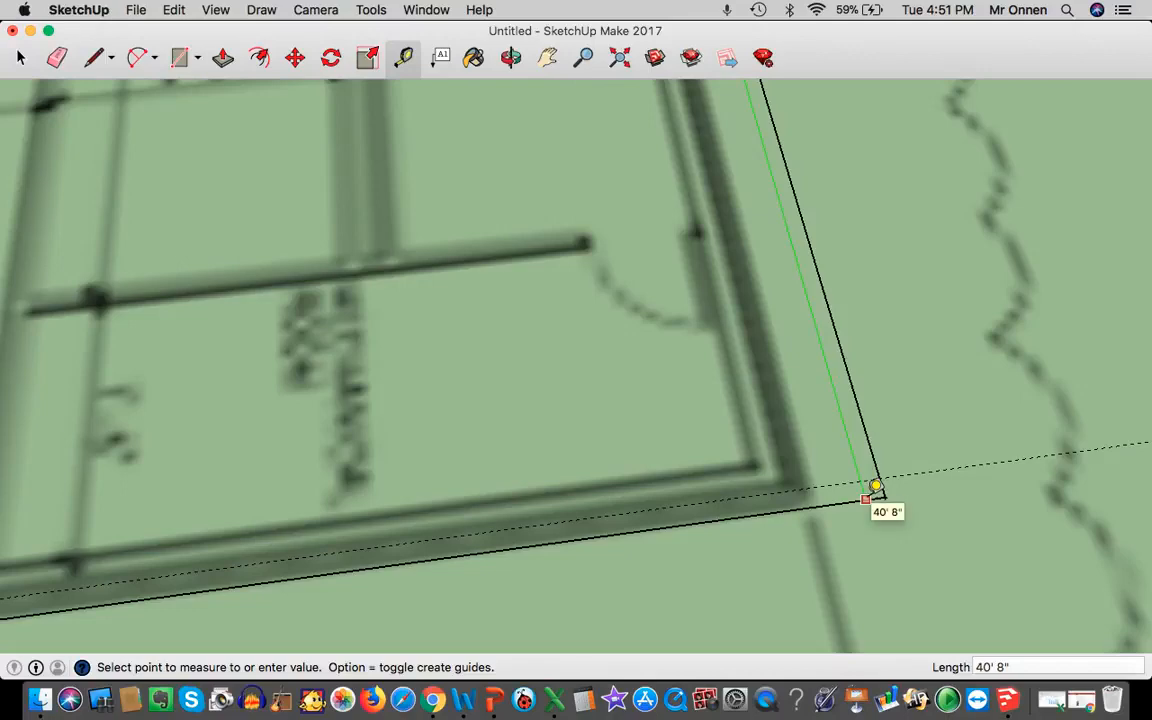
pyautogui.click(875, 485)
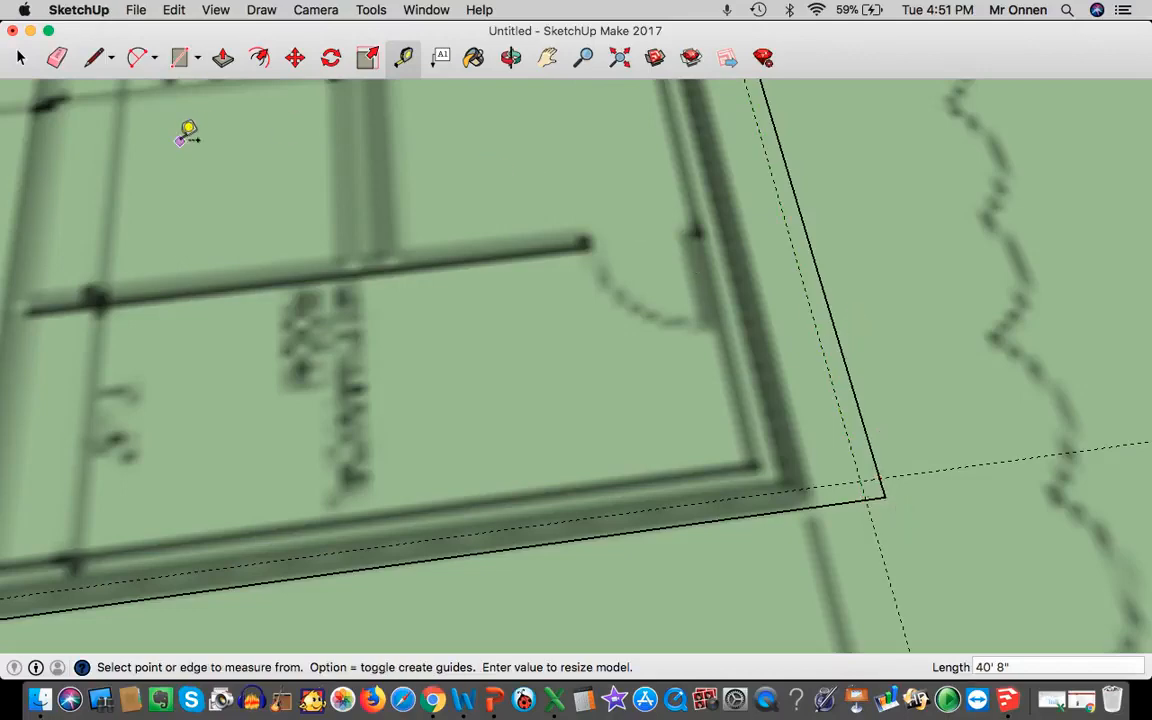
# Draw the inner wall rectangle between the guide intersections at the outline's lower-right and upper-left corners, about 110' 5" by 39' 8"
pyautogui.scroll(-5, 185, 125)
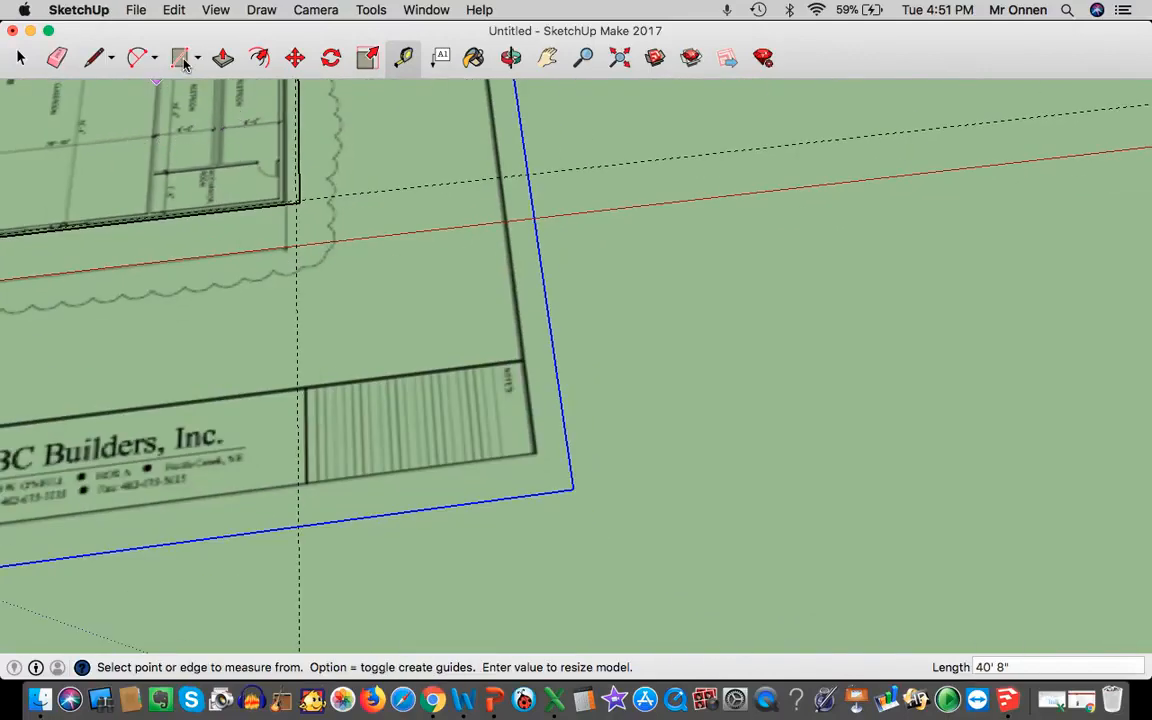
pyautogui.click(181, 58)
pyautogui.scroll(5, 240, 187)
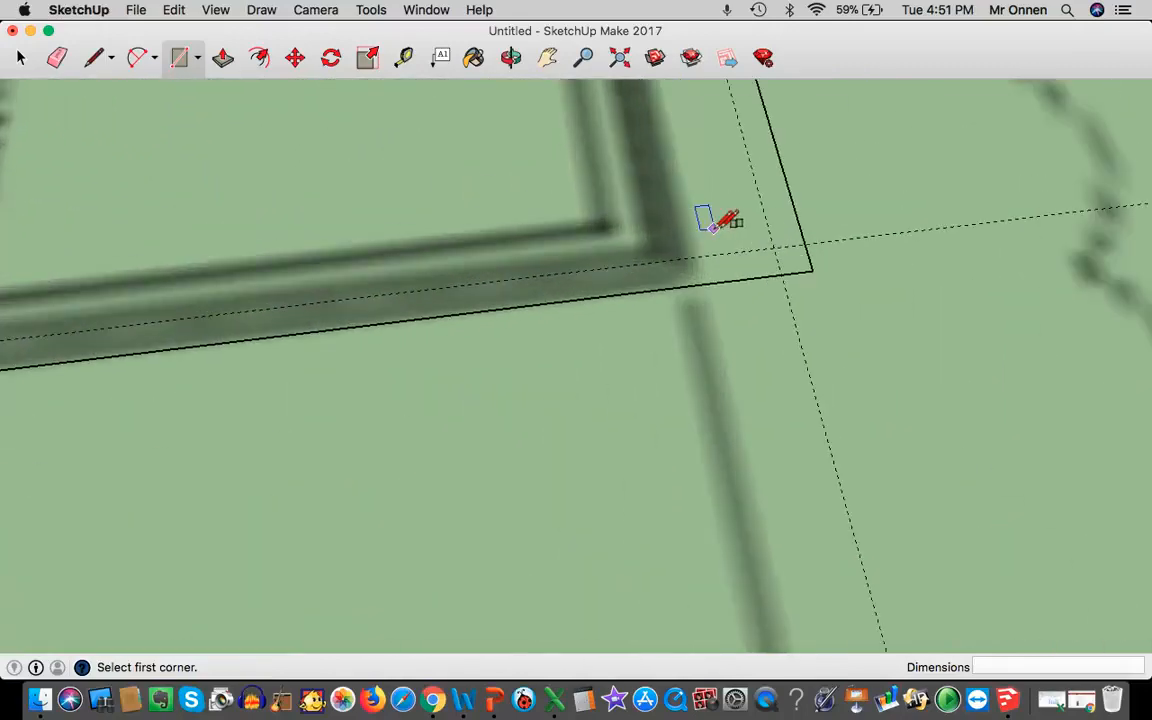
pyautogui.click(772, 247)
pyautogui.scroll(-3, 355, 218)
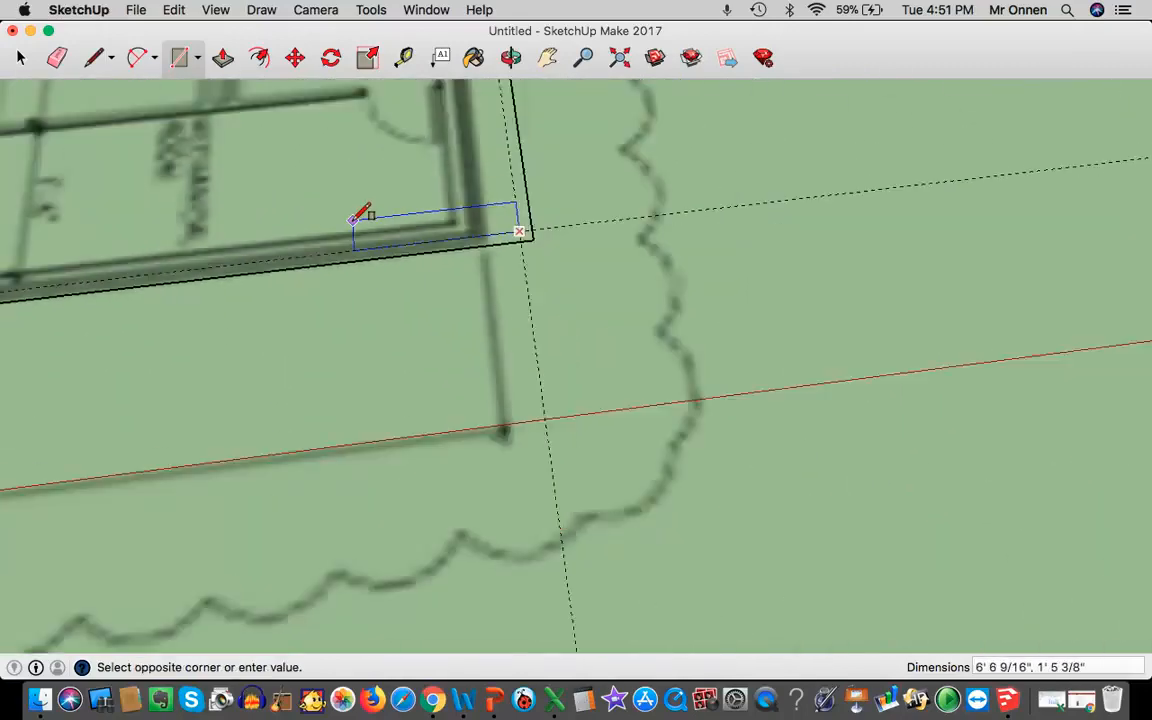
pyautogui.scroll(-3, 360, 216)
pyautogui.click(547, 57)
pyautogui.scroll(3, 645, 260)
pyautogui.moveTo(645, 260); pyautogui.dragTo(1080, 442)
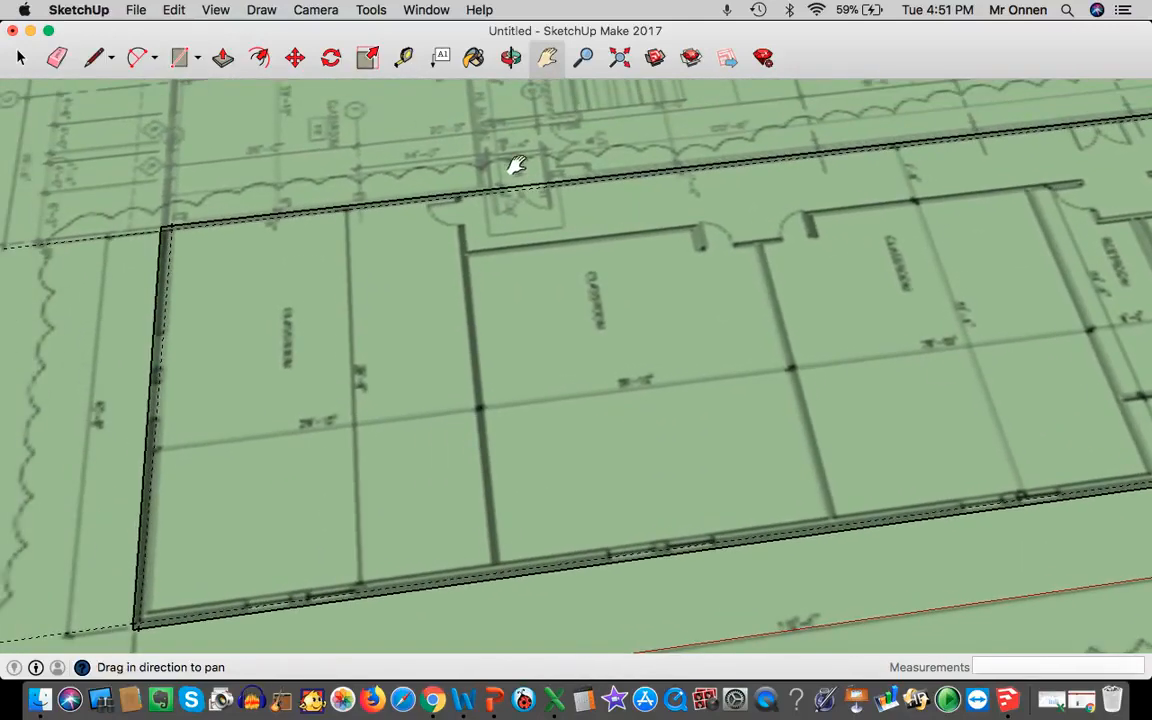
pyautogui.click(179, 57)
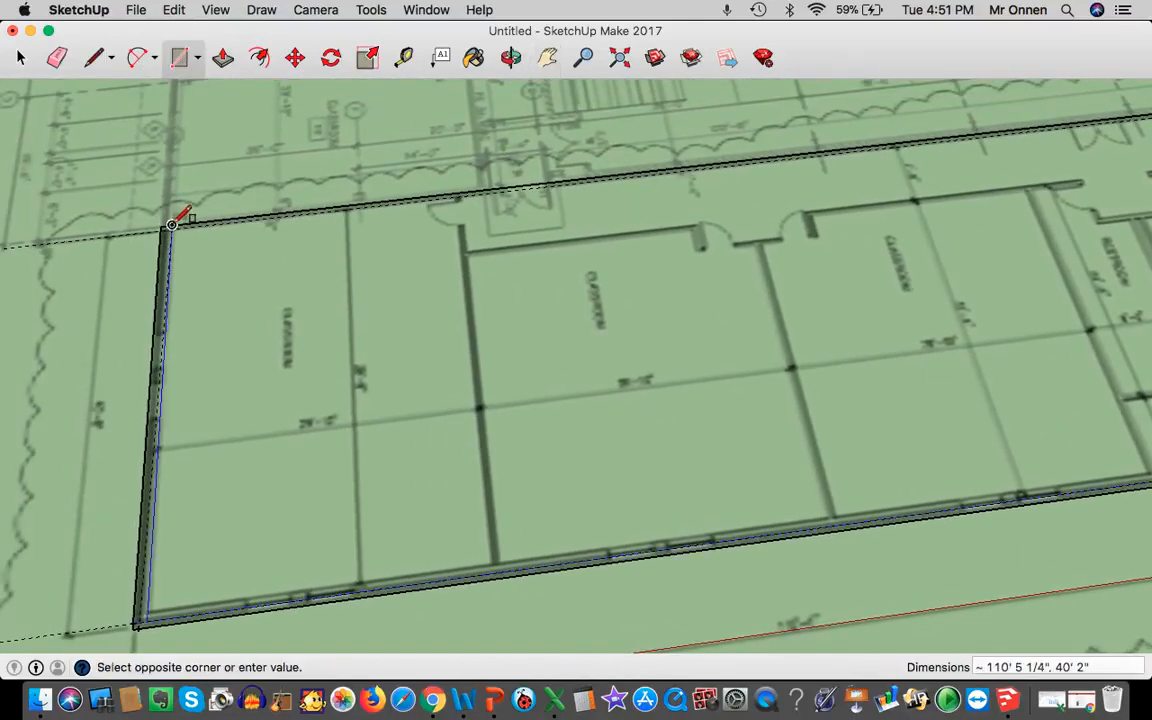
pyautogui.scroll(5, 180, 218)
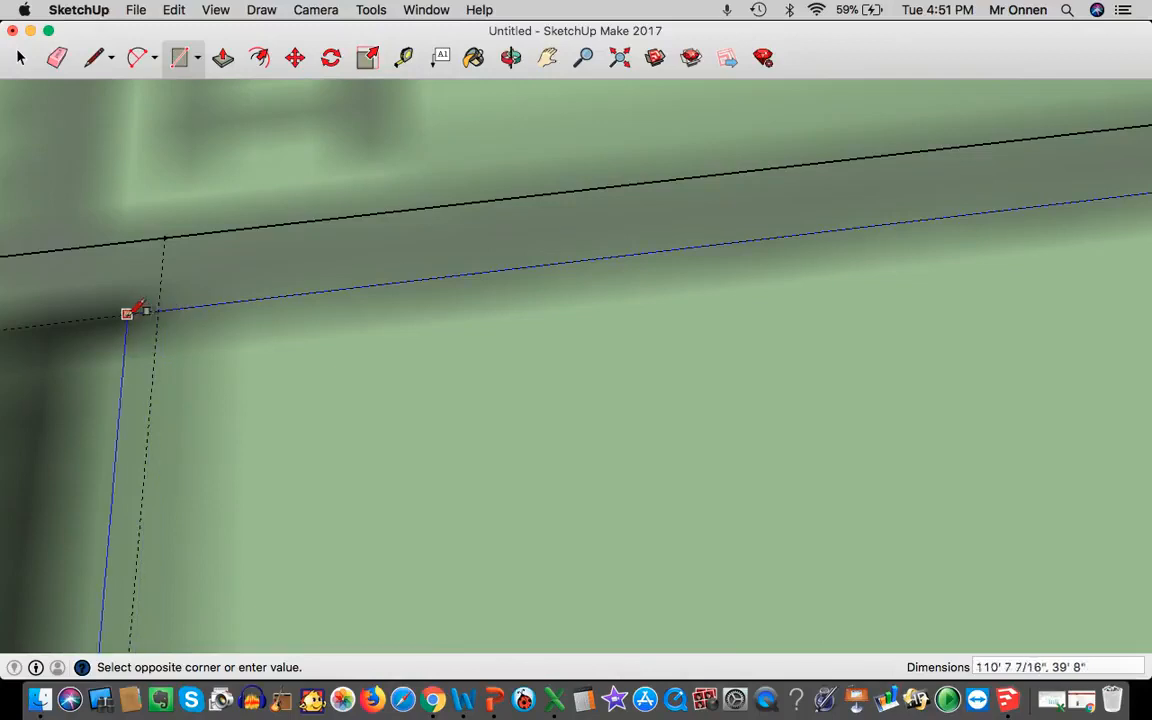
pyautogui.scroll(-2, 190, 322)
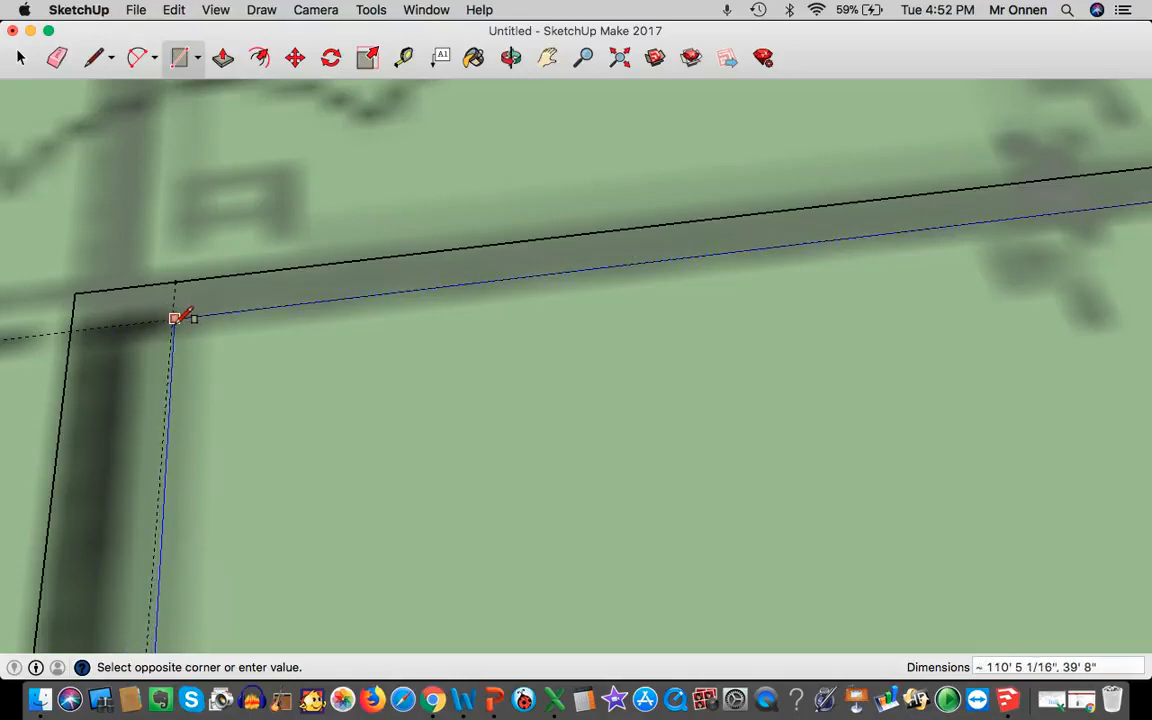
pyautogui.scroll(-5, 175, 318)
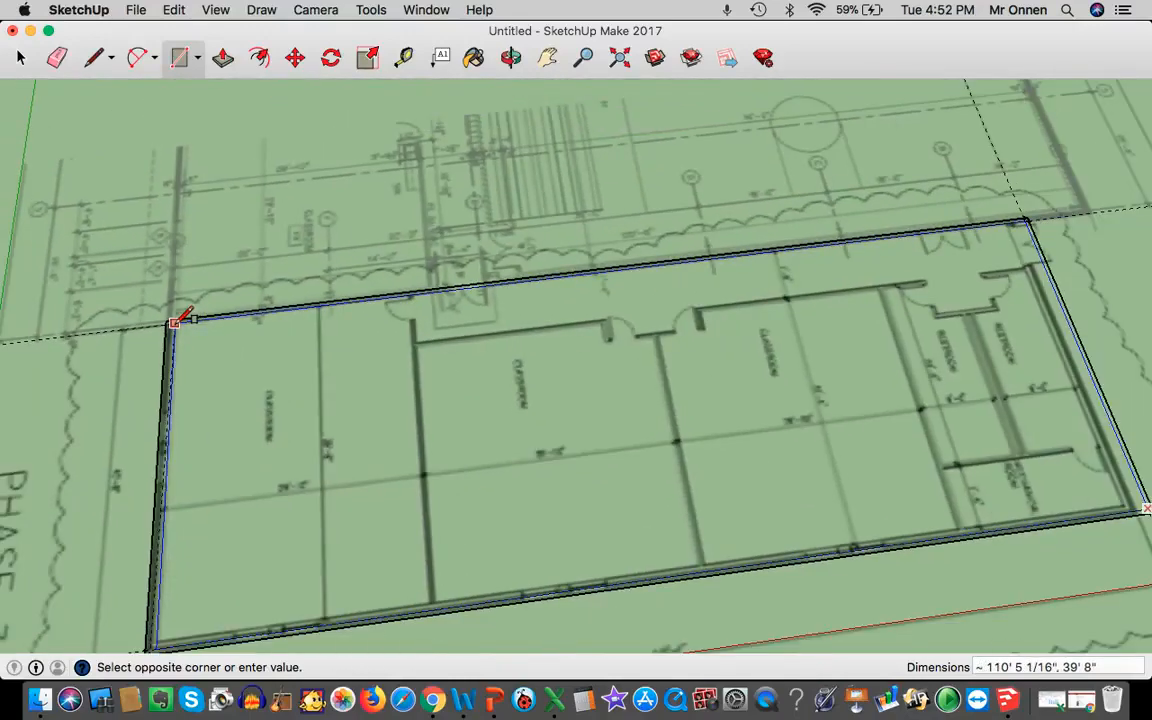
pyautogui.scroll(-3, 175, 318)
pyautogui.scroll(8, 141, 325)
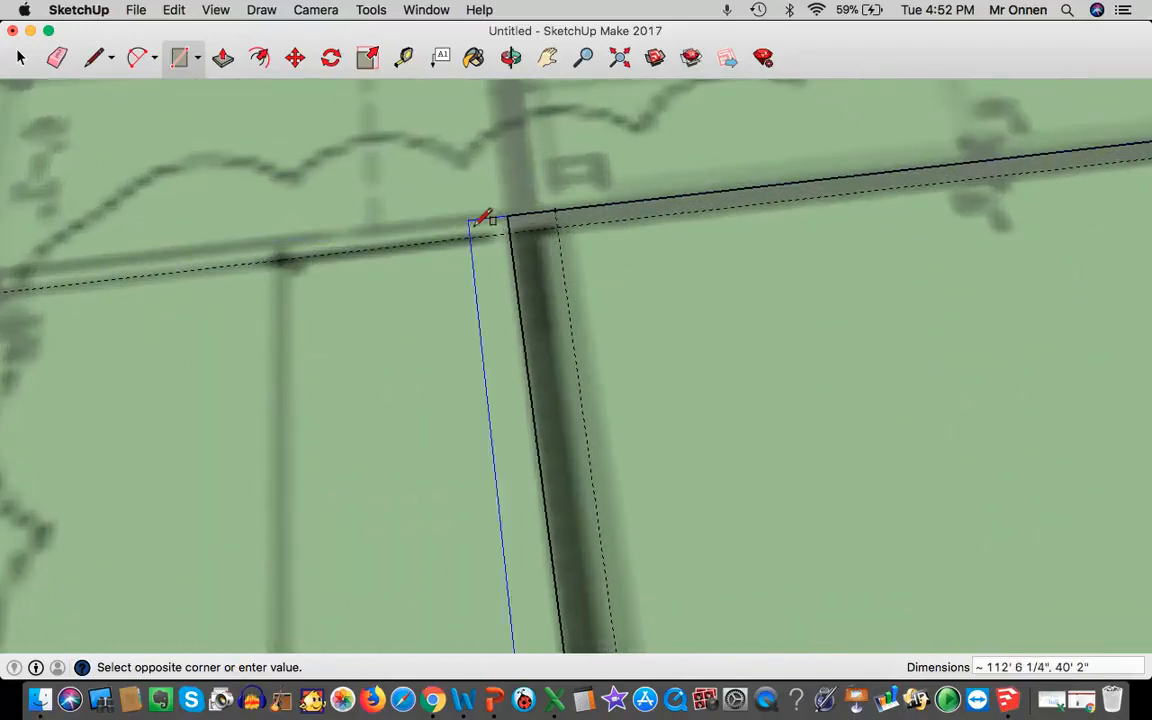
pyautogui.scroll(3, 548, 188)
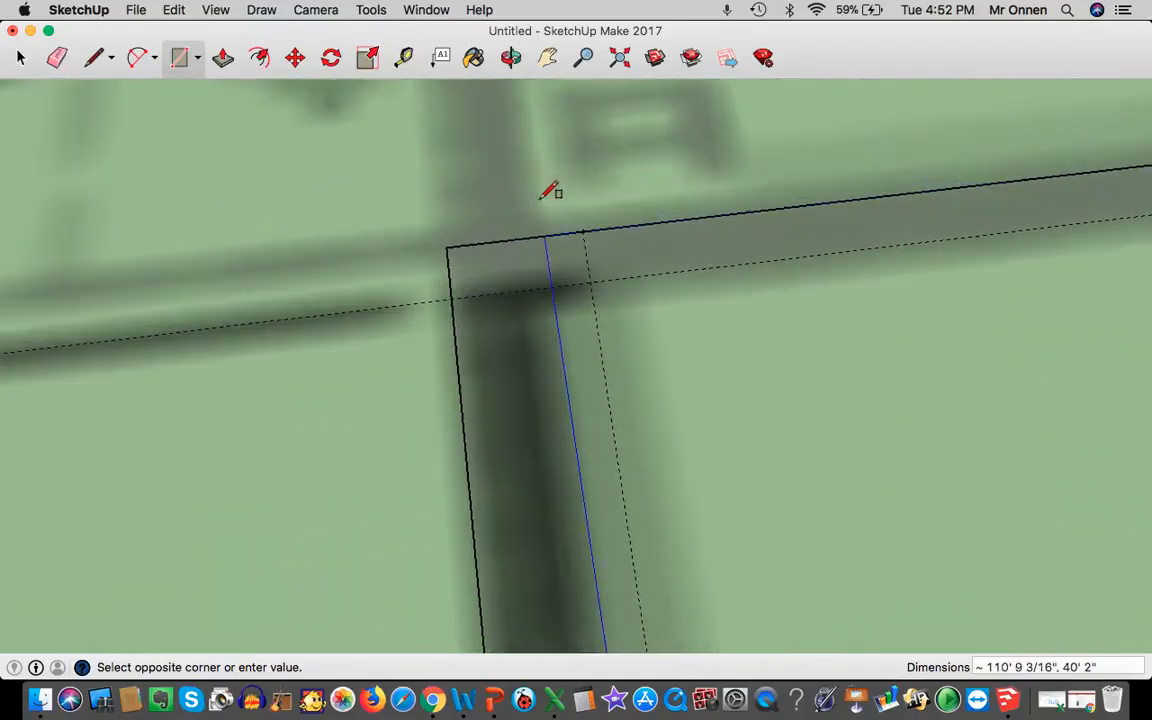
pyautogui.click(604, 302)
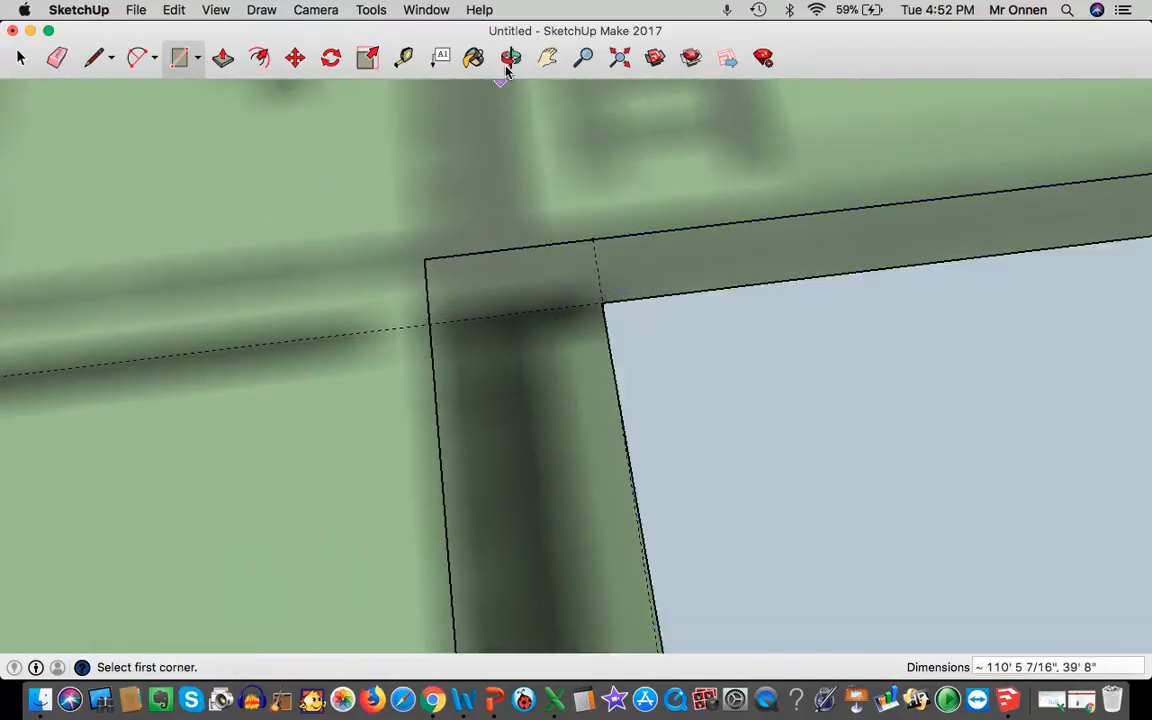
# Measure the left wall's thickness from the outline's left edge to the inner rectangle's upper-left corner
pyautogui.click(404, 60)
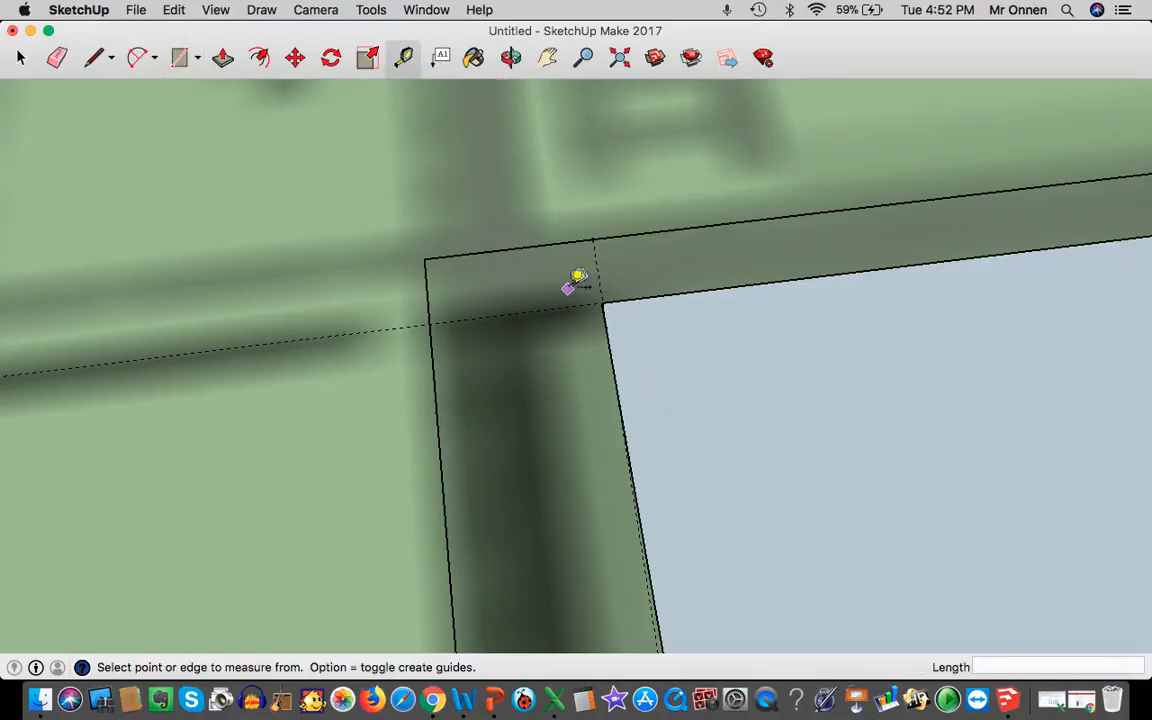
pyautogui.click(429, 323)
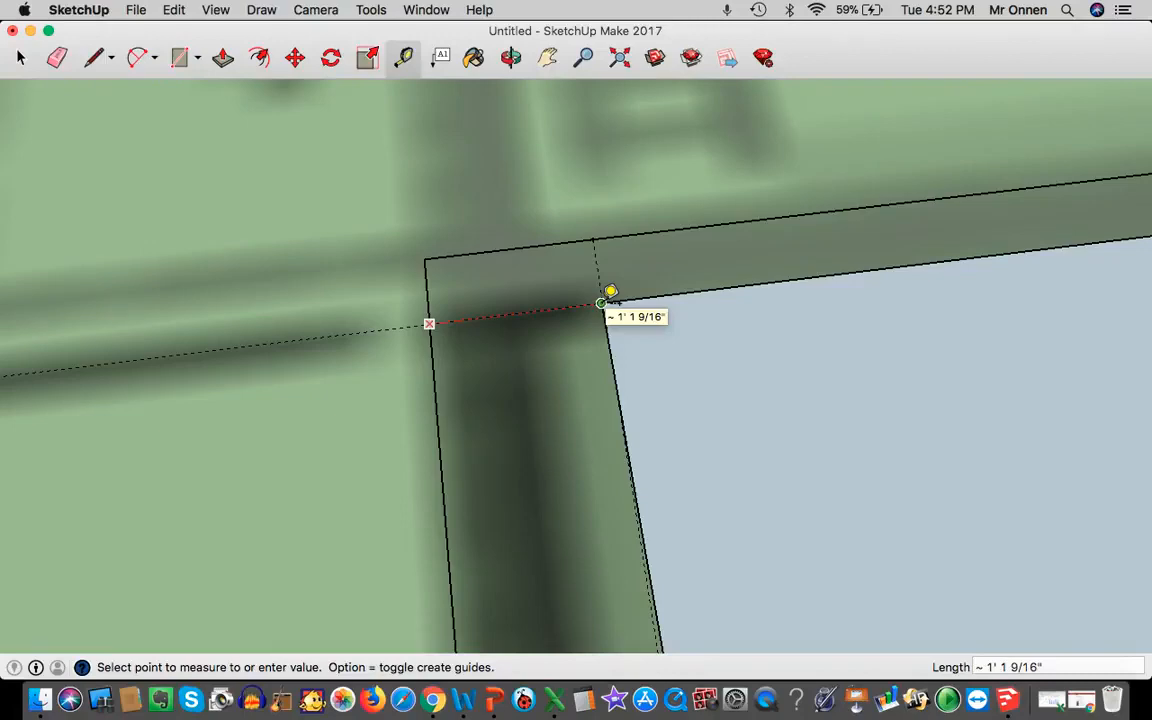
pyautogui.click(602, 302)
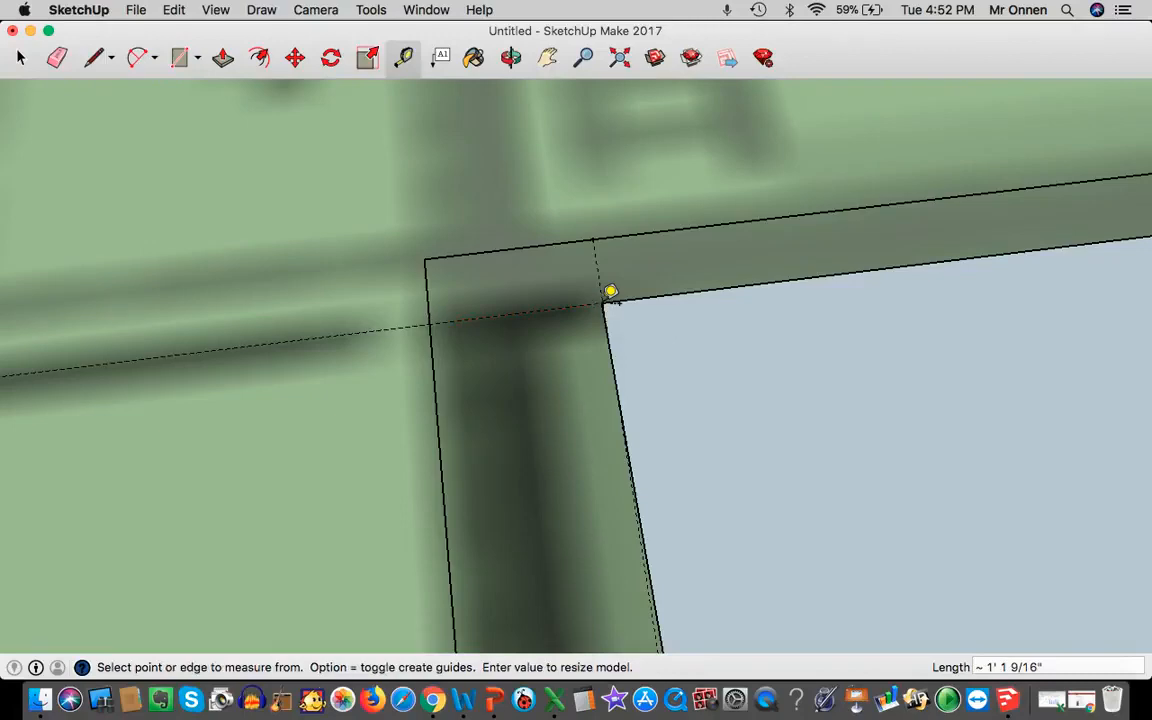
pyautogui.scroll(-5, 643, 366)
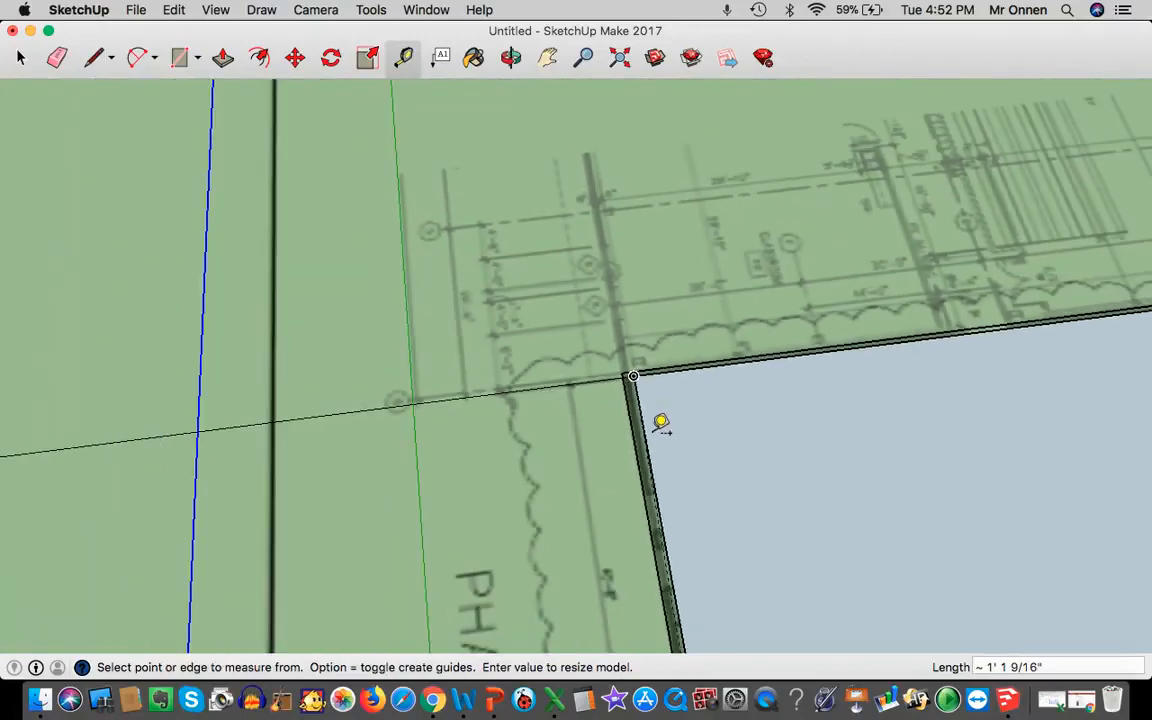
pyautogui.scroll(5, 673, 560)
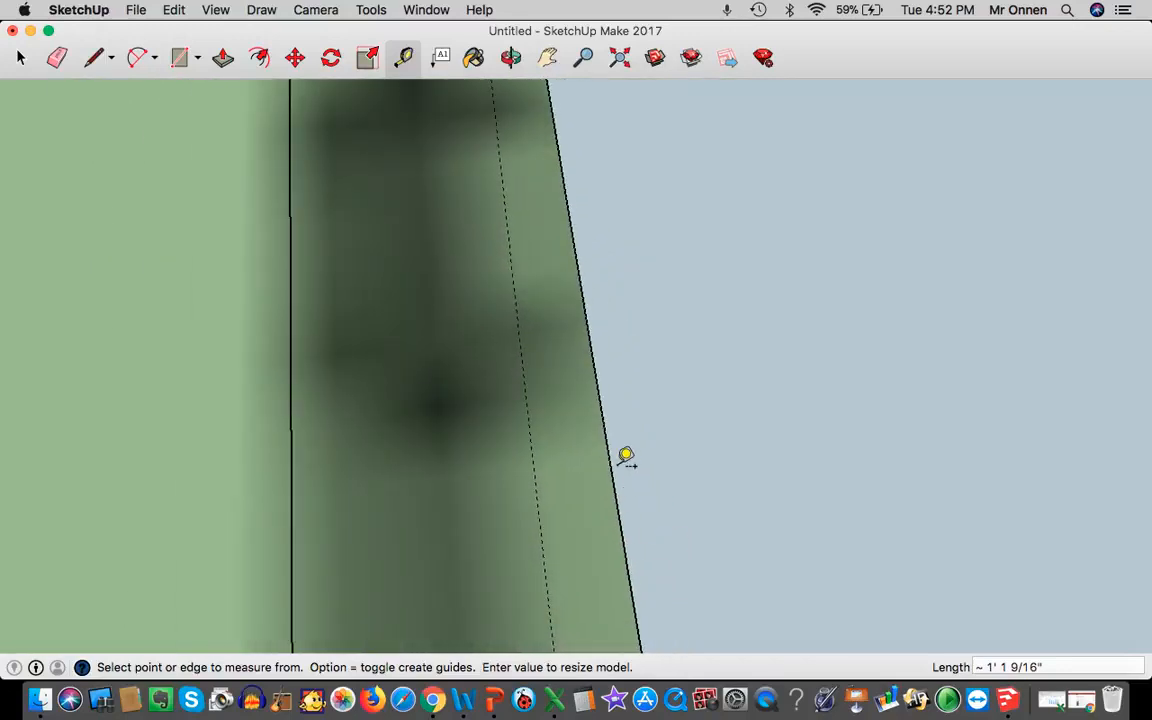
pyautogui.scroll(-3, 626, 456)
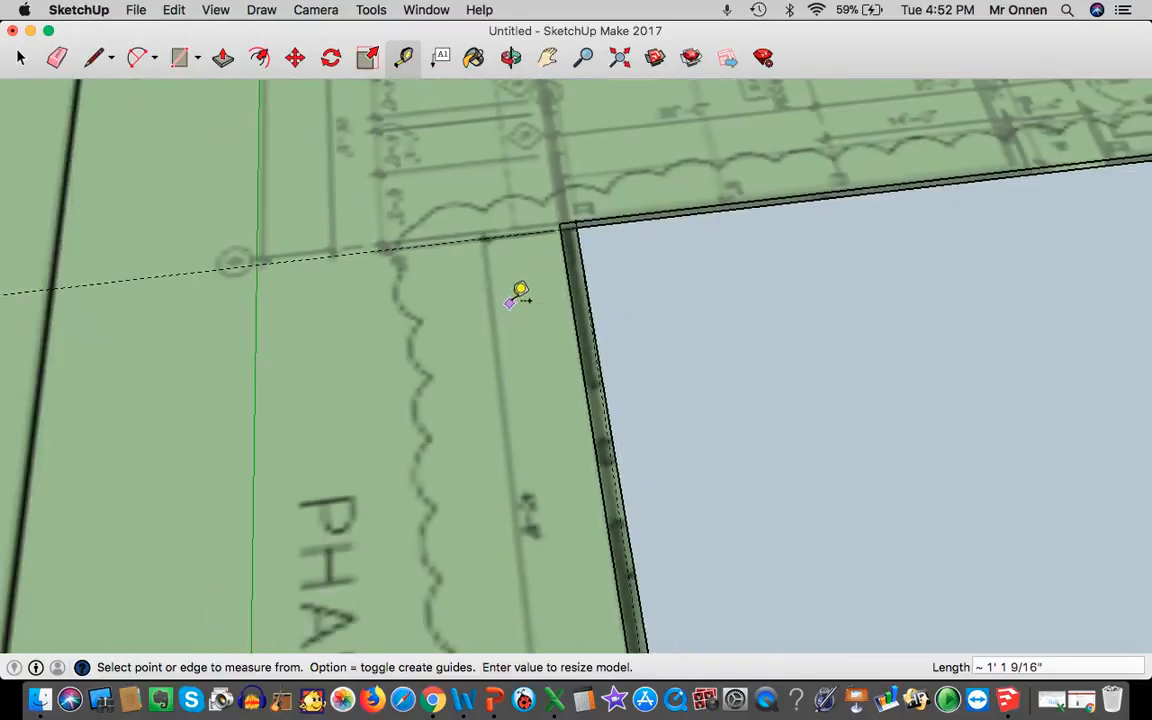
# Undo the inner wall rectangle
pyautogui.press('super+z')
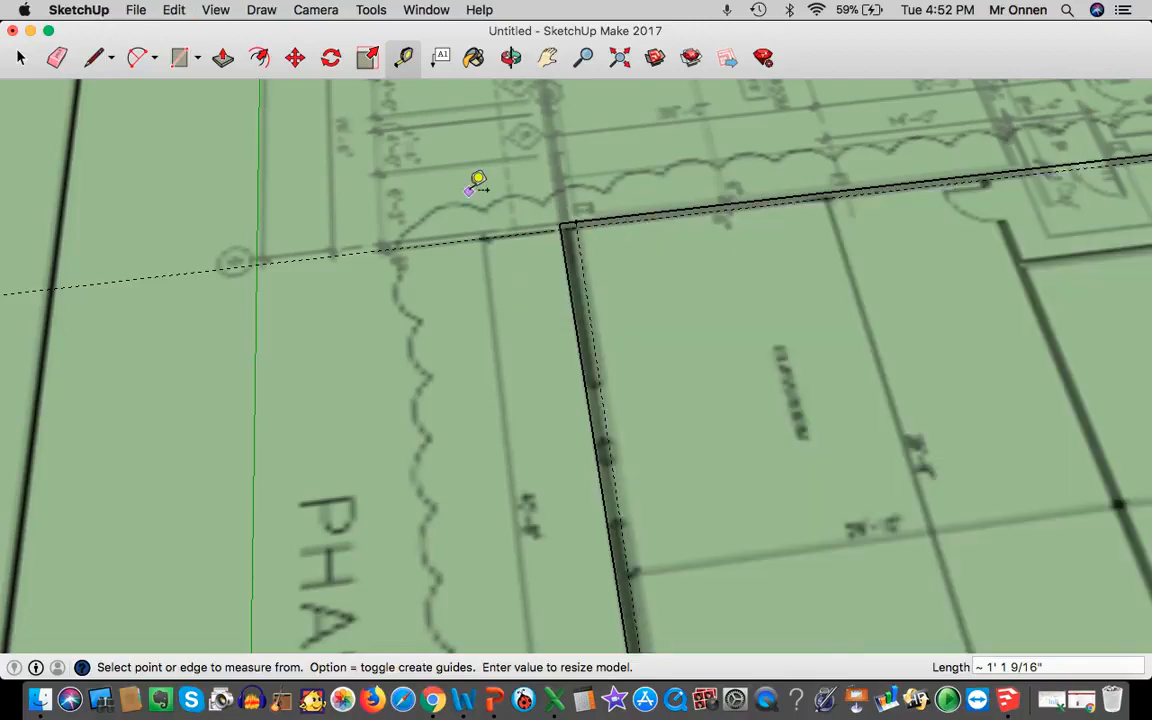
pyautogui.scroll(-2, 577, 214)
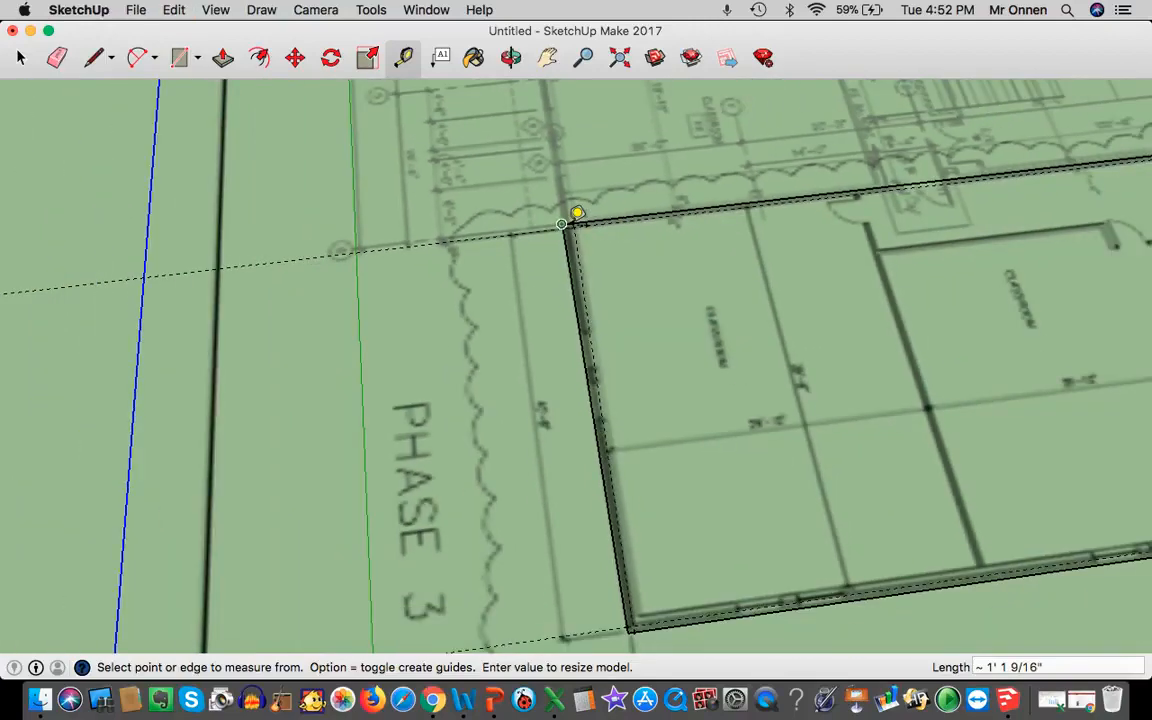
pyautogui.scroll(3, 577, 214)
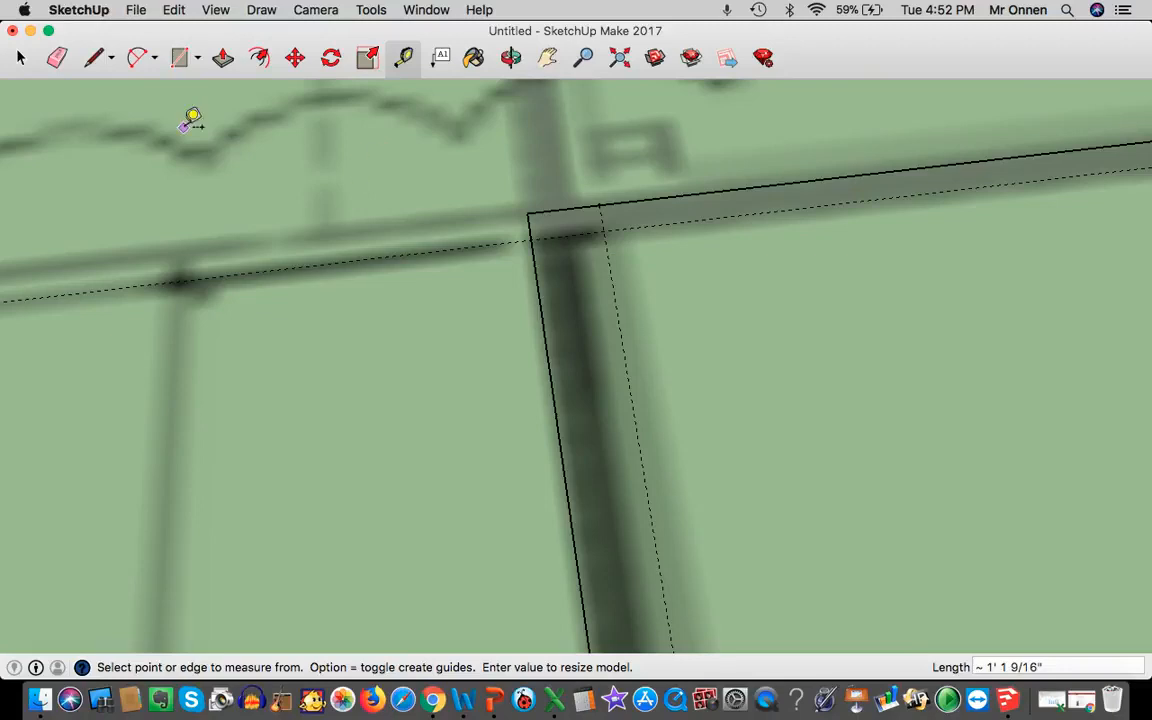
pyautogui.click(22, 60)
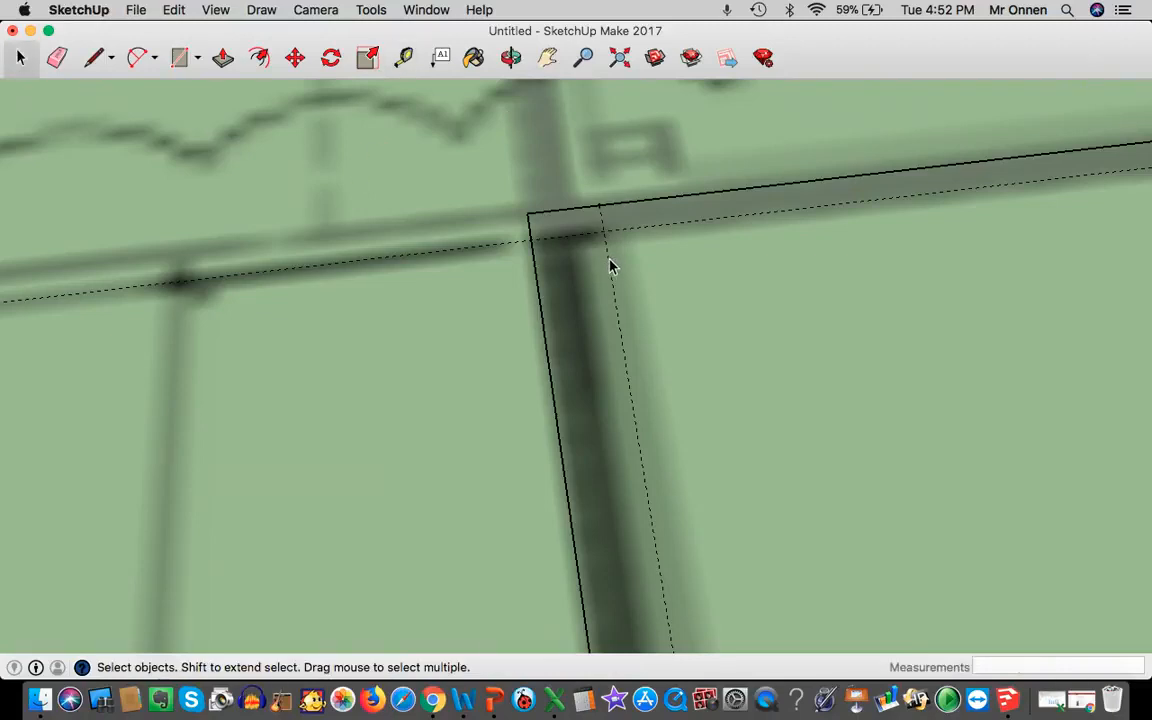
pyautogui.click(403, 700)
pyautogui.rightClick(402, 704)
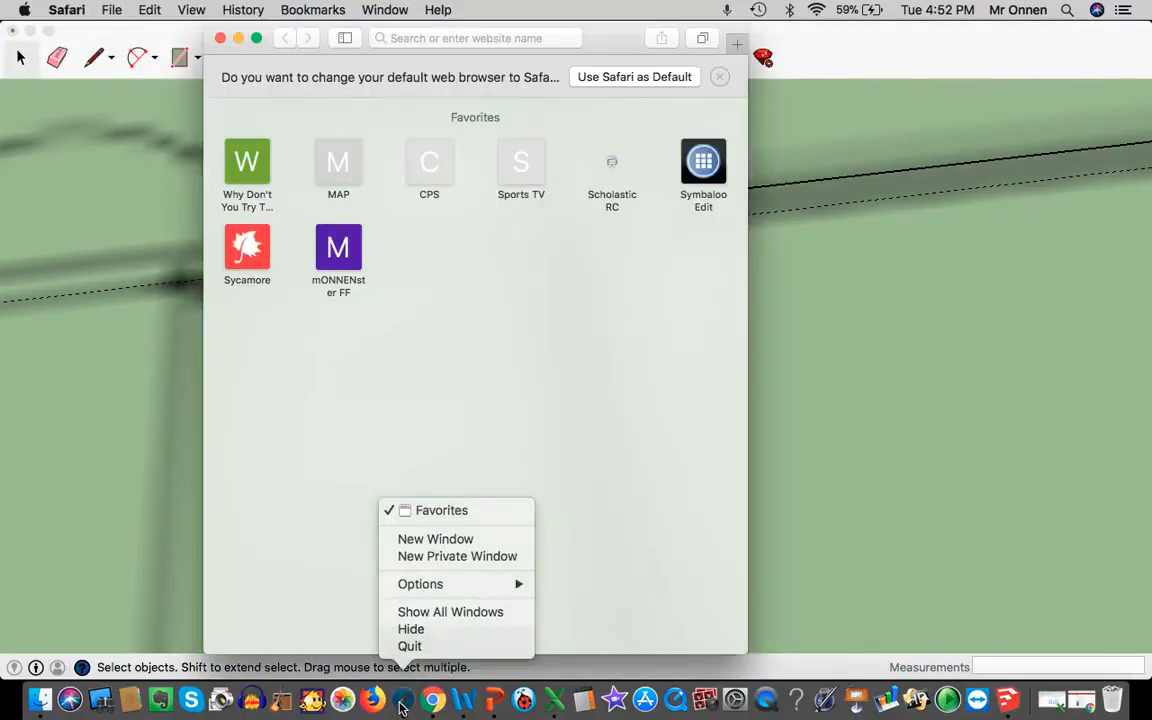
pyautogui.click(415, 650)
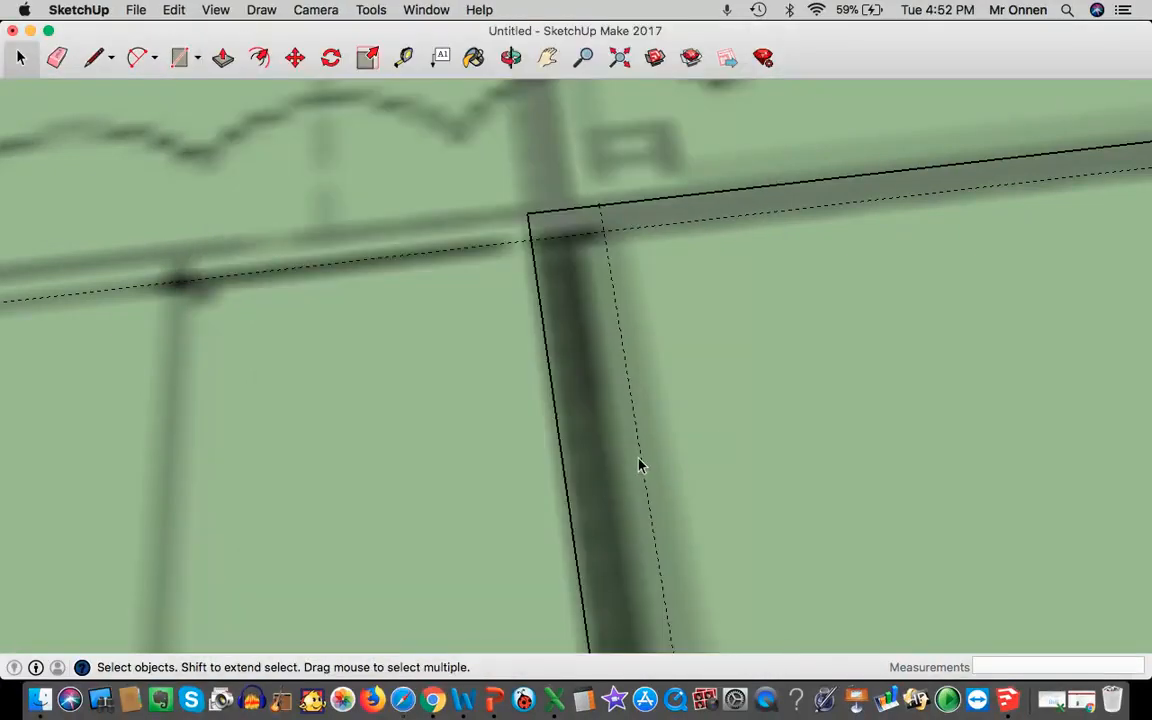
# Place a guide point on the outline's upper edge, 6" from its upper-left corner
pyautogui.scroll(6, 648, 480)
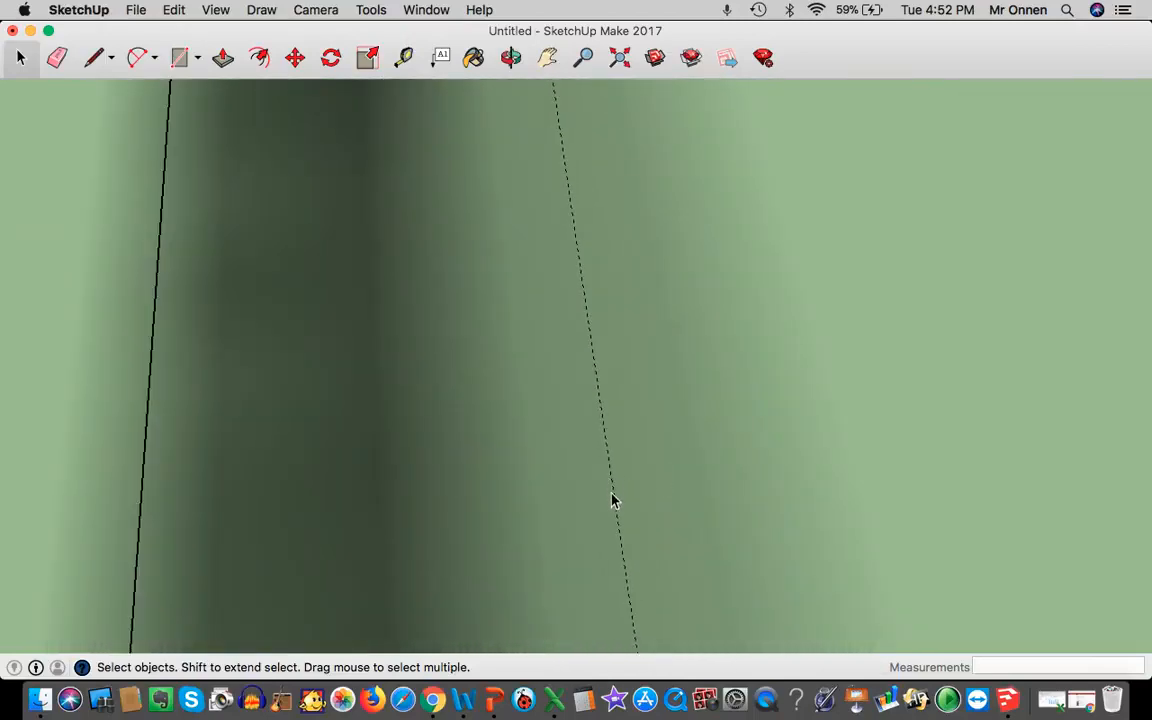
pyautogui.scroll(-8, 618, 505)
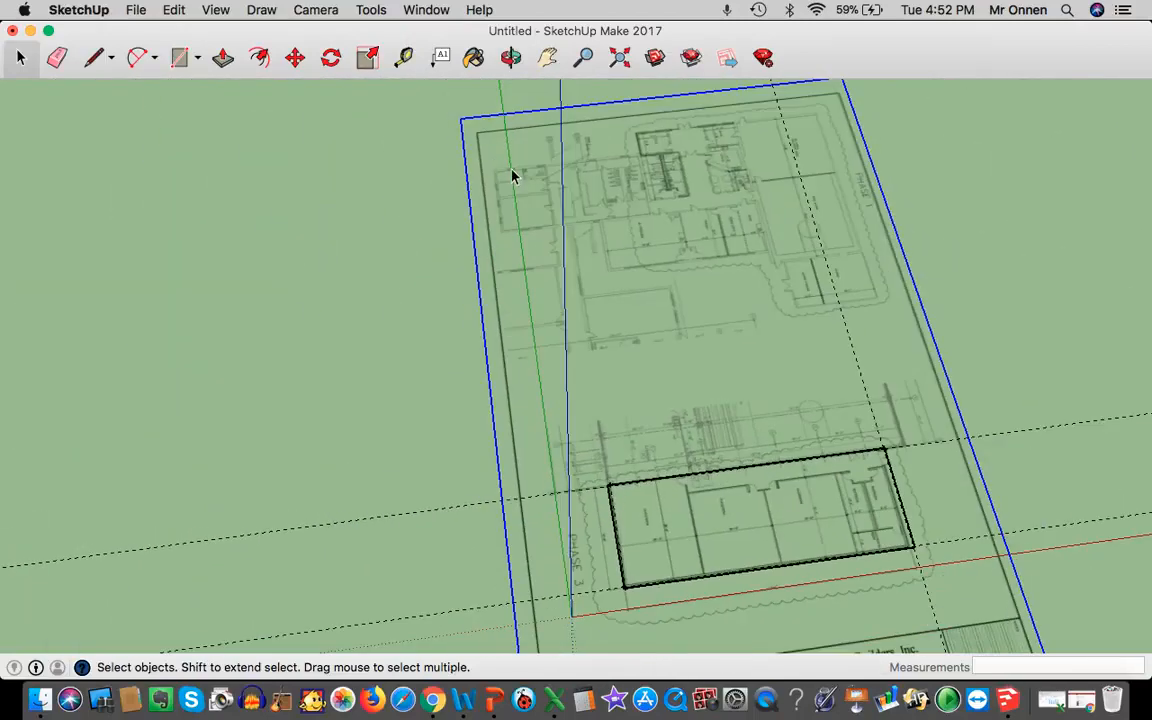
pyautogui.click(510, 57)
pyautogui.moveTo(638, 458); pyautogui.dragTo(581, 537)
pyautogui.scroll(6, 581, 535)
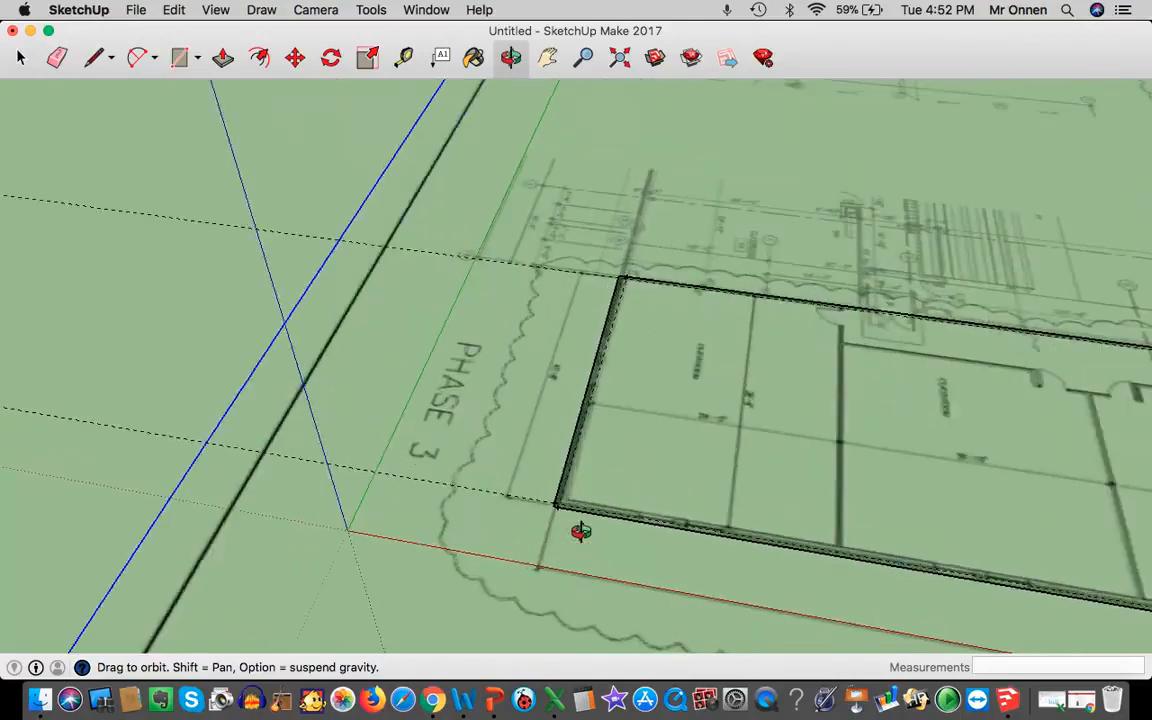
pyautogui.scroll(3, 663, 257)
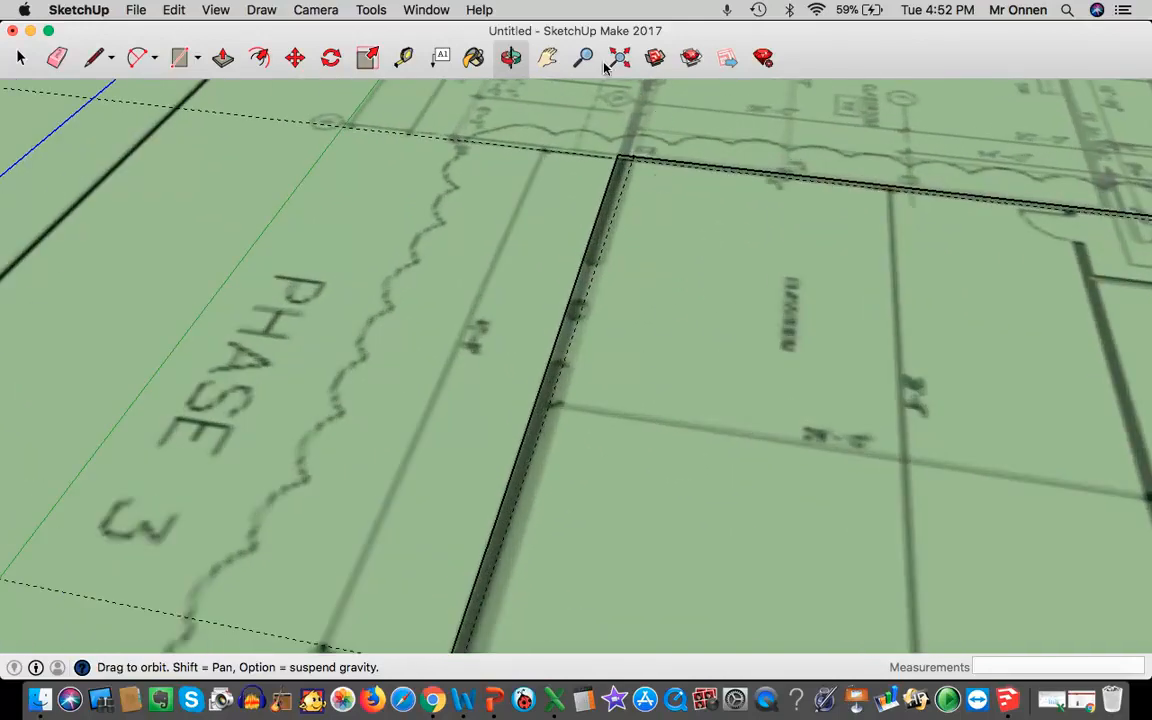
pyautogui.click(548, 58)
pyautogui.moveTo(635, 161); pyautogui.dragTo(658, 401)
pyautogui.scroll(6, 659, 401)
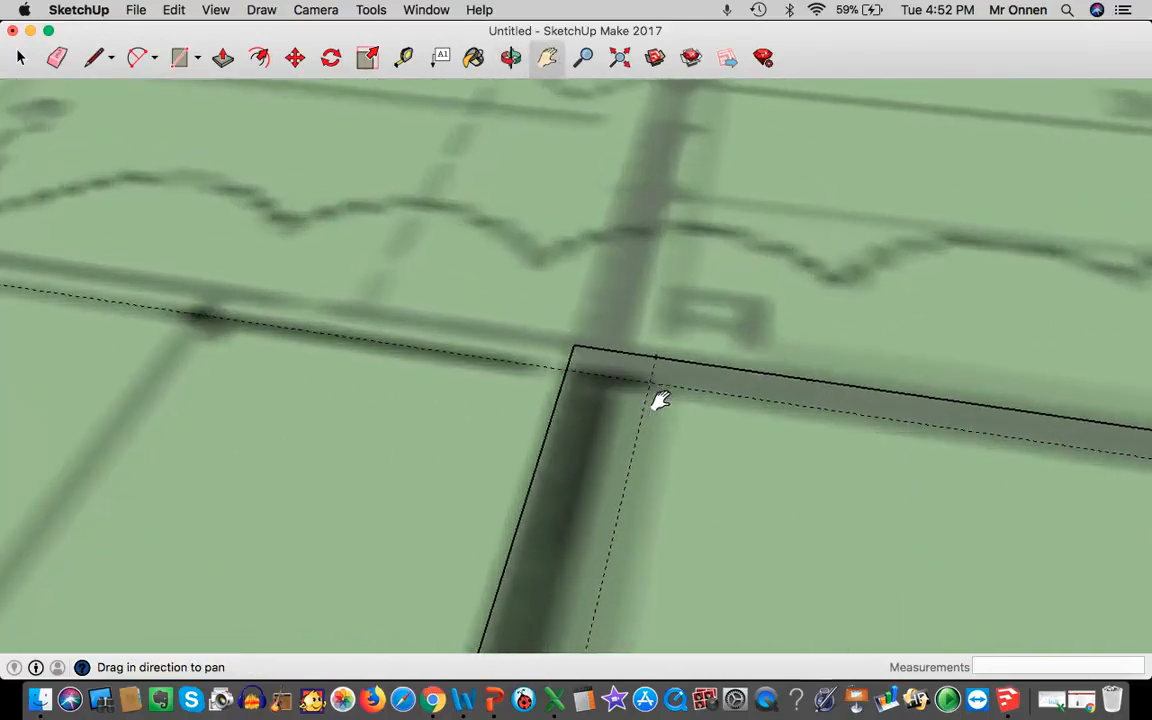
pyautogui.click(404, 57)
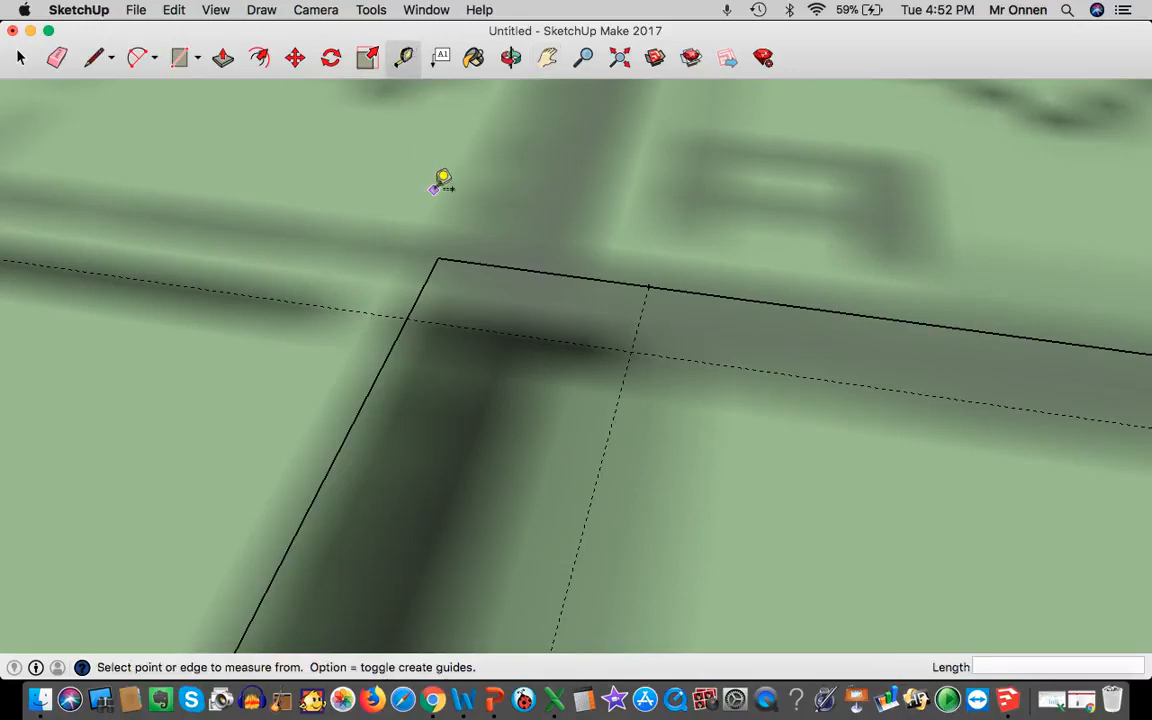
pyautogui.click(438, 259)
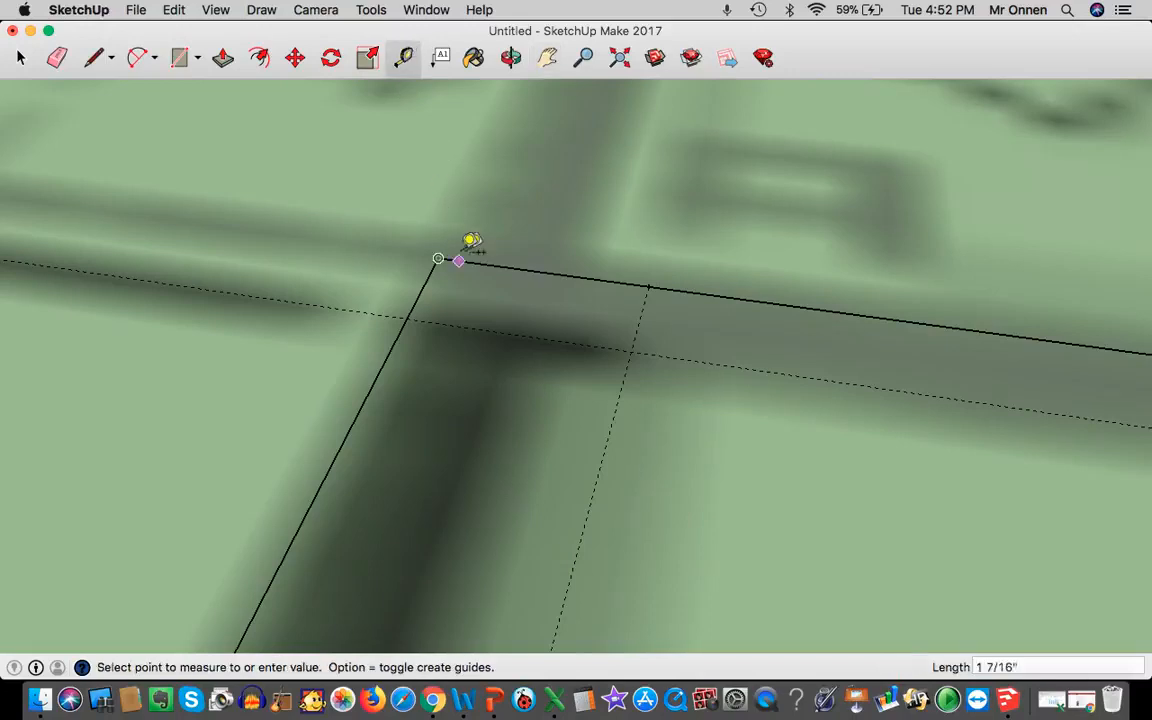
pyautogui.click(529, 270)
pyautogui.click(1006, 667)
pyautogui.write('6')
pyautogui.press('Return')
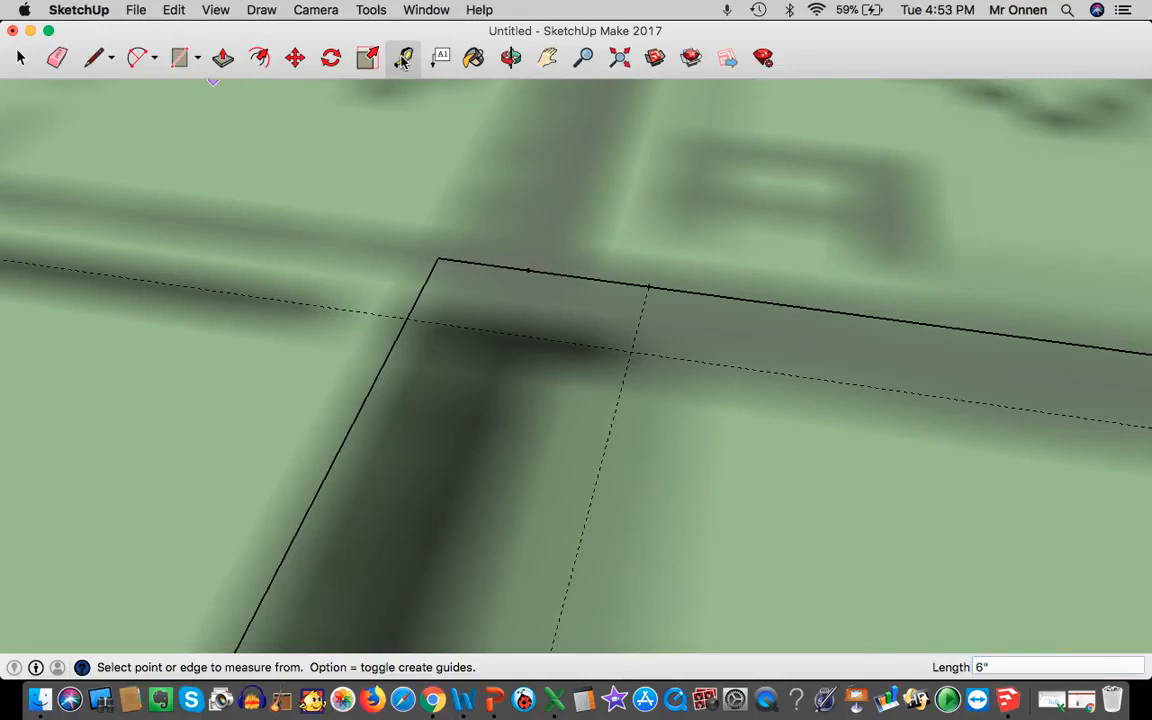
# Create a guide line from the new 6" guide point to the outline's lower edge, parallel to the left edge
pyautogui.click(529, 269)
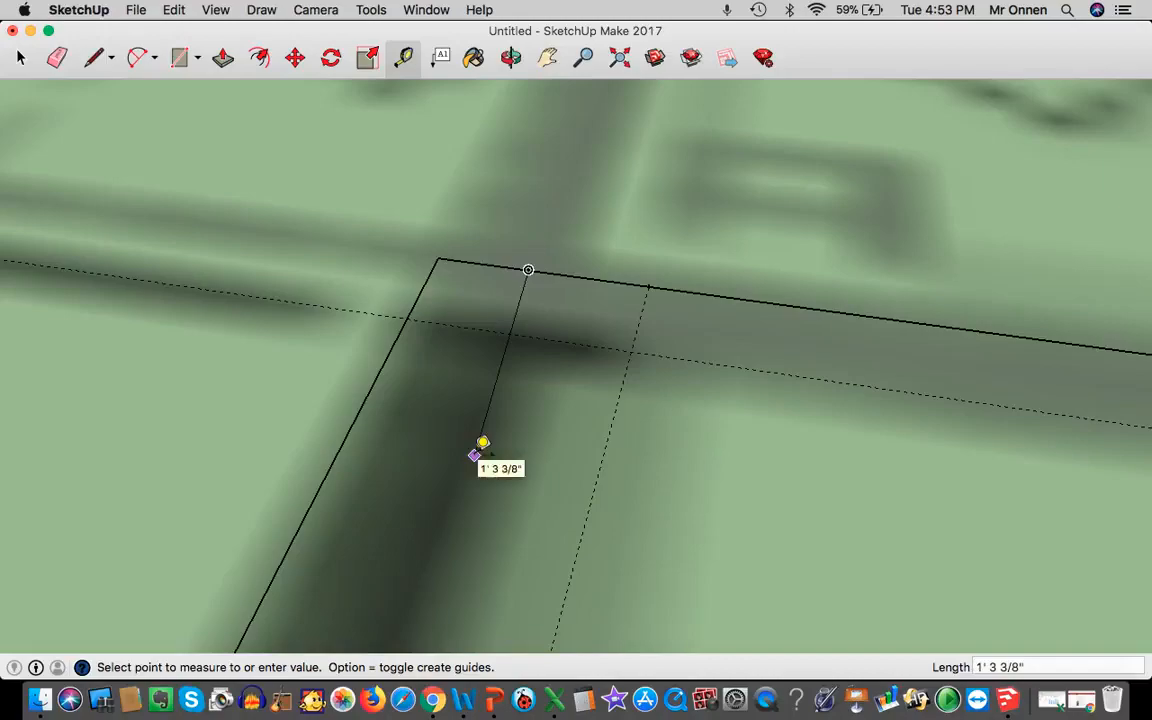
pyautogui.scroll(-5, 478, 450)
pyautogui.scroll(-5, 453, 545)
pyautogui.scroll(10, 442, 612)
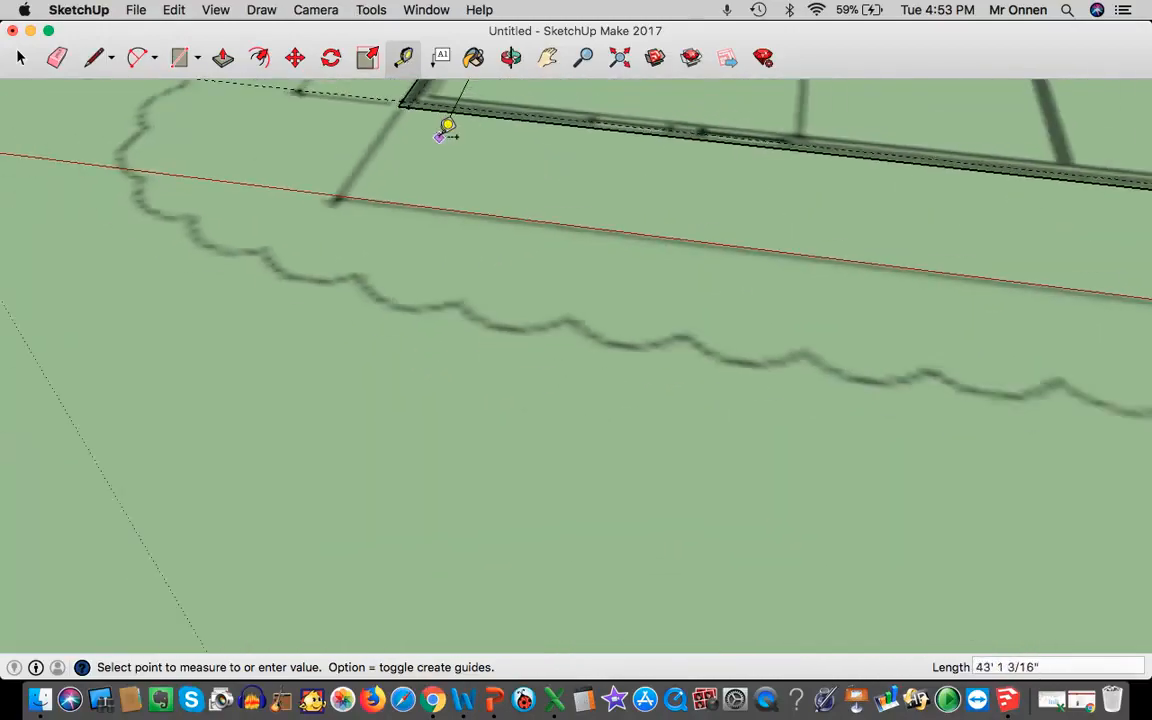
pyautogui.scroll(-5, 448, 122)
pyautogui.scroll(5, 441, 96)
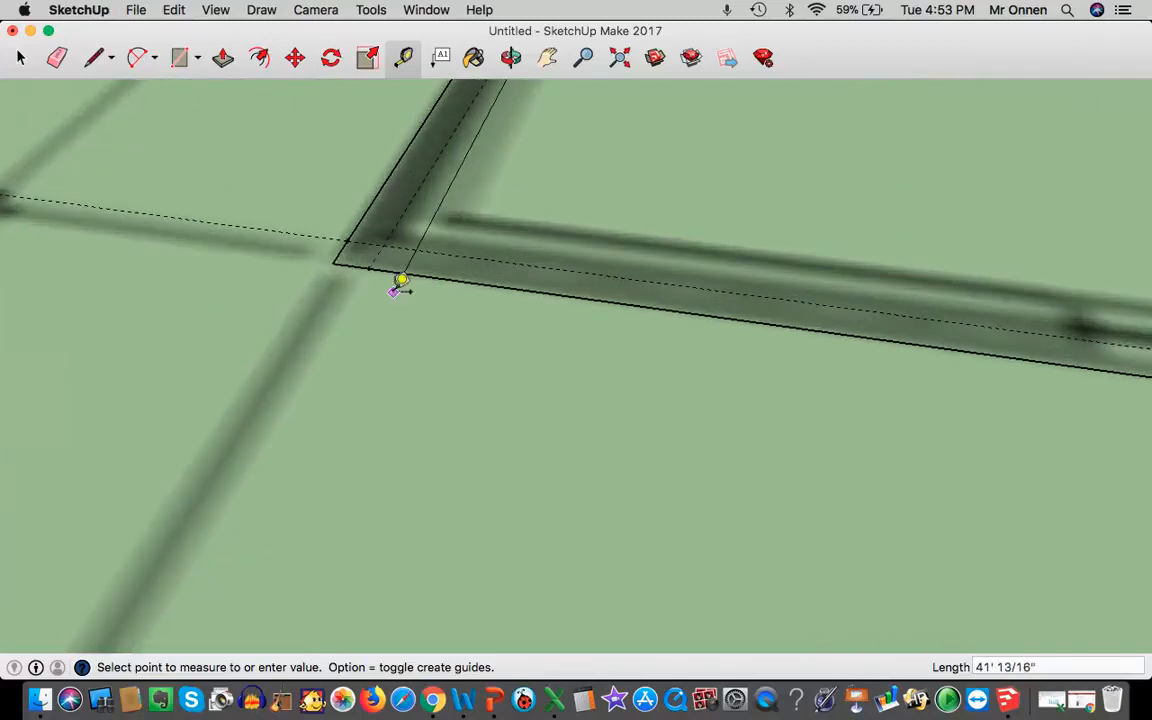
pyautogui.click(370, 266)
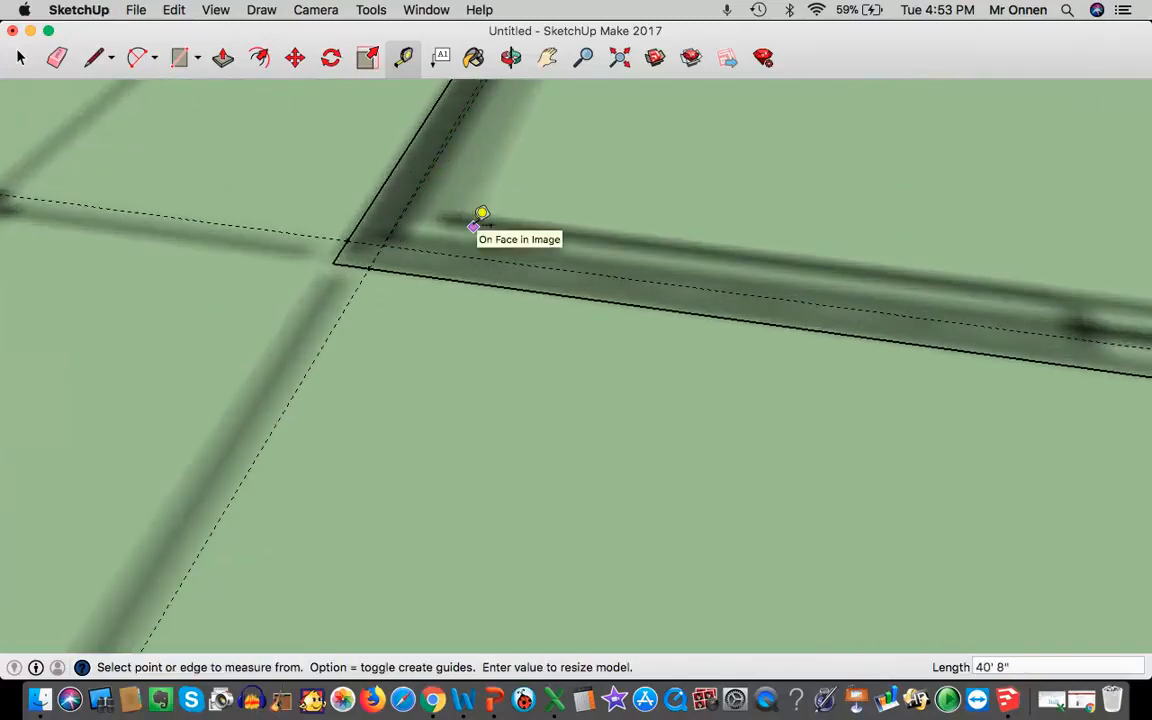
# Draw the inner wall rectangle between the guide intersections at the outline's upper-left and lower-right corners, about 111' 1" by 39' 8"
pyautogui.scroll(-5, 527, 113)
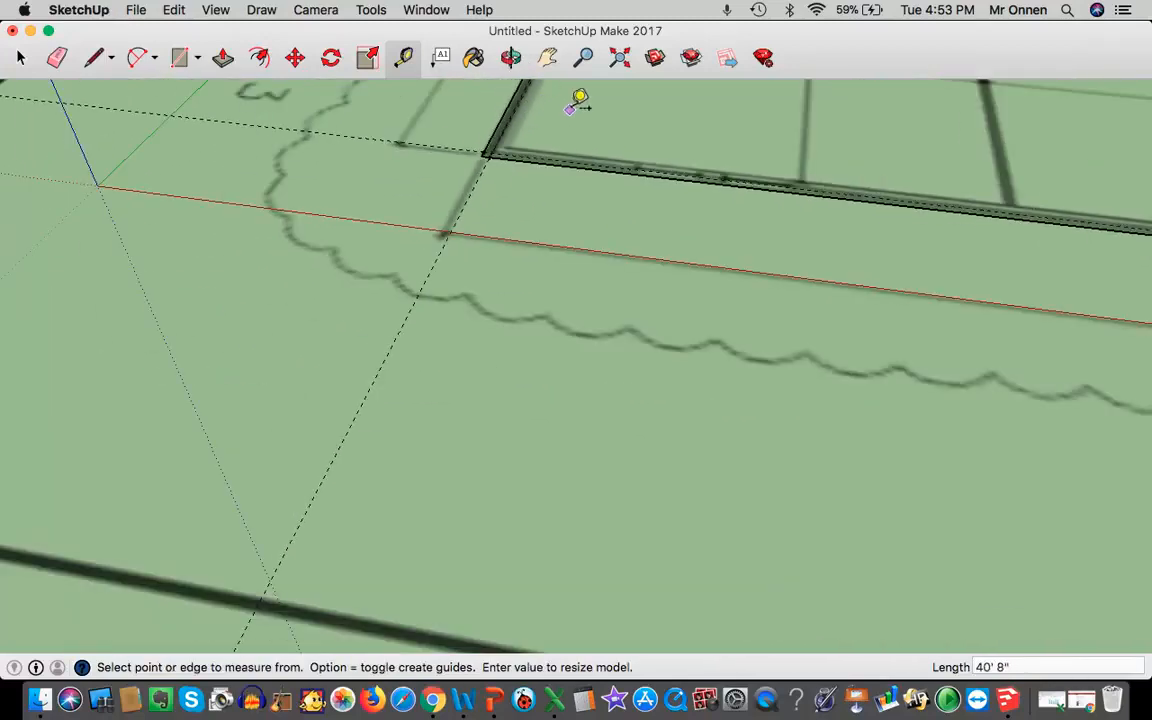
pyautogui.click(547, 57)
pyautogui.moveTo(597, 147); pyautogui.dragTo(563, 543)
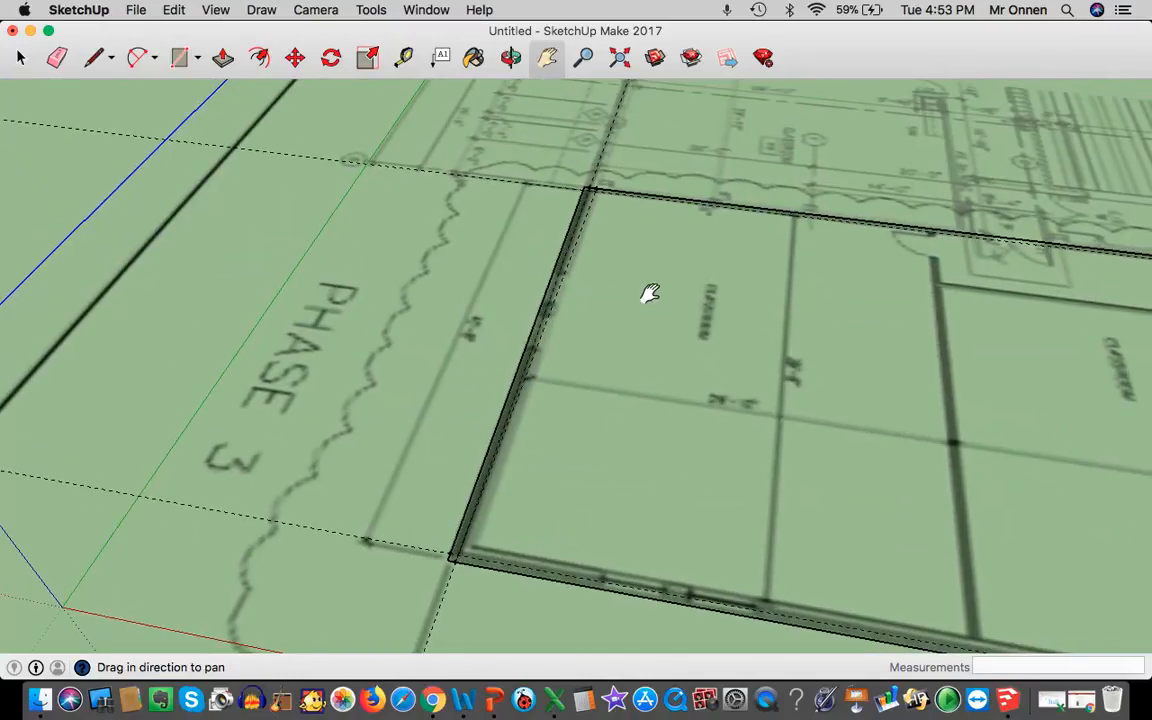
pyautogui.scroll(6, 625, 167)
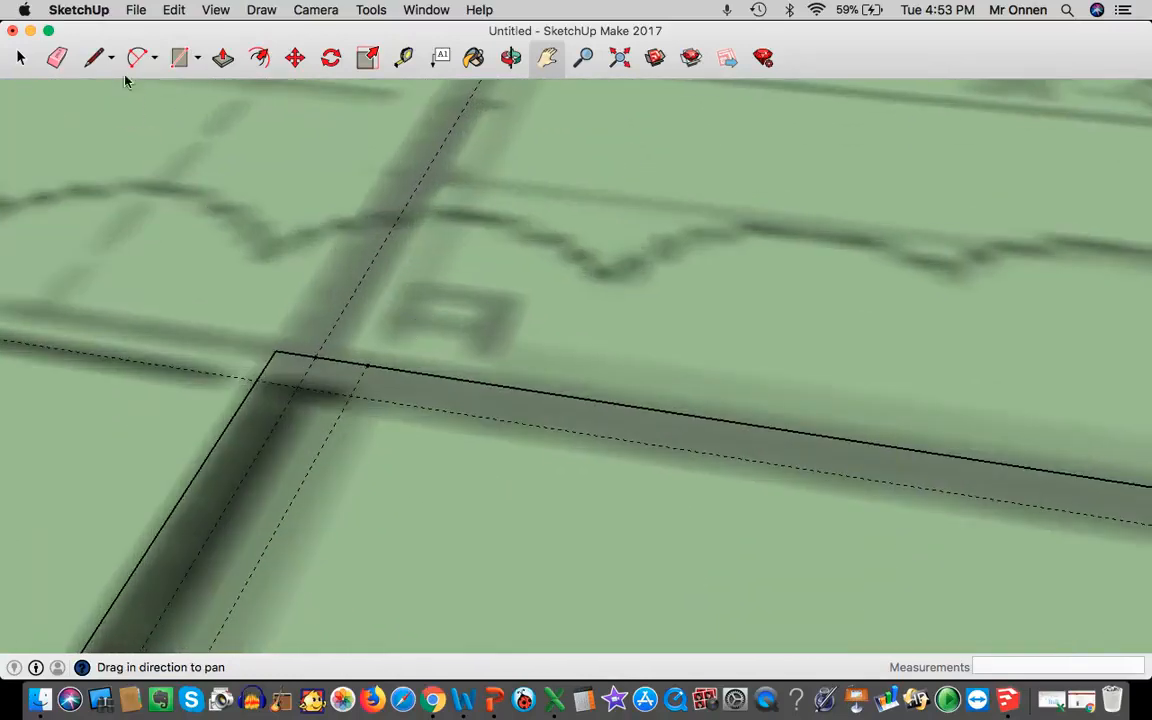
pyautogui.click(180, 62)
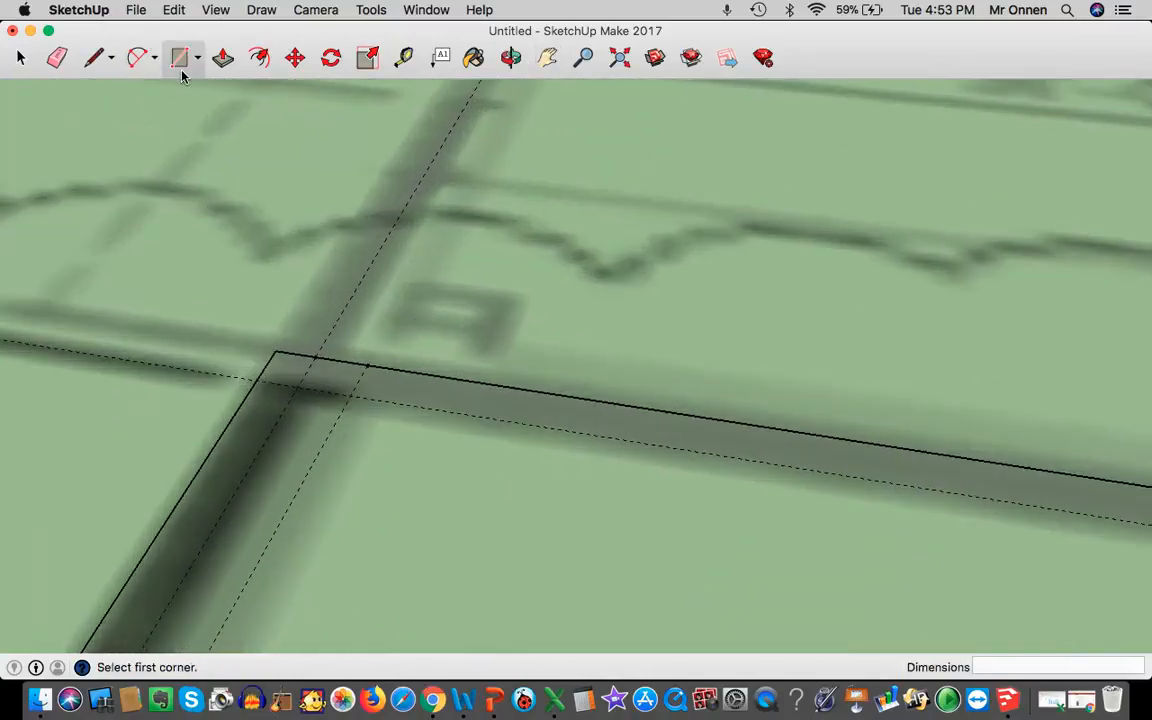
pyautogui.click(297, 385)
pyautogui.scroll(-8, 645, 576)
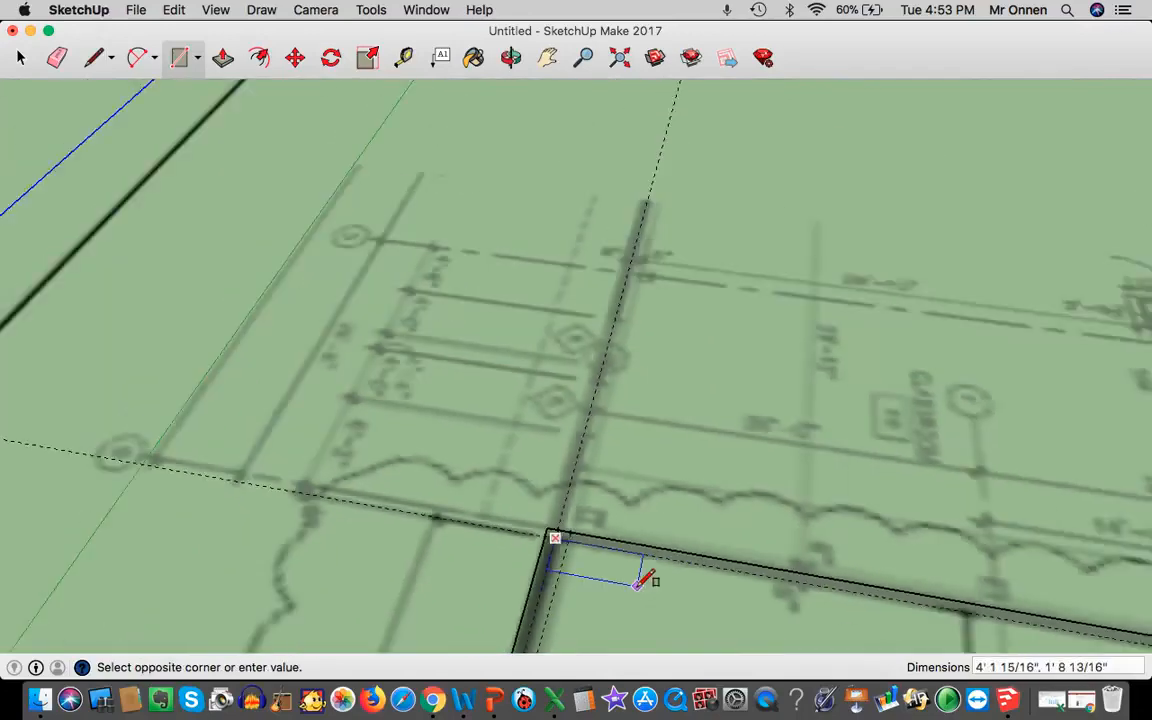
pyautogui.click(548, 56)
pyautogui.moveTo(755, 420); pyautogui.dragTo(477, 163)
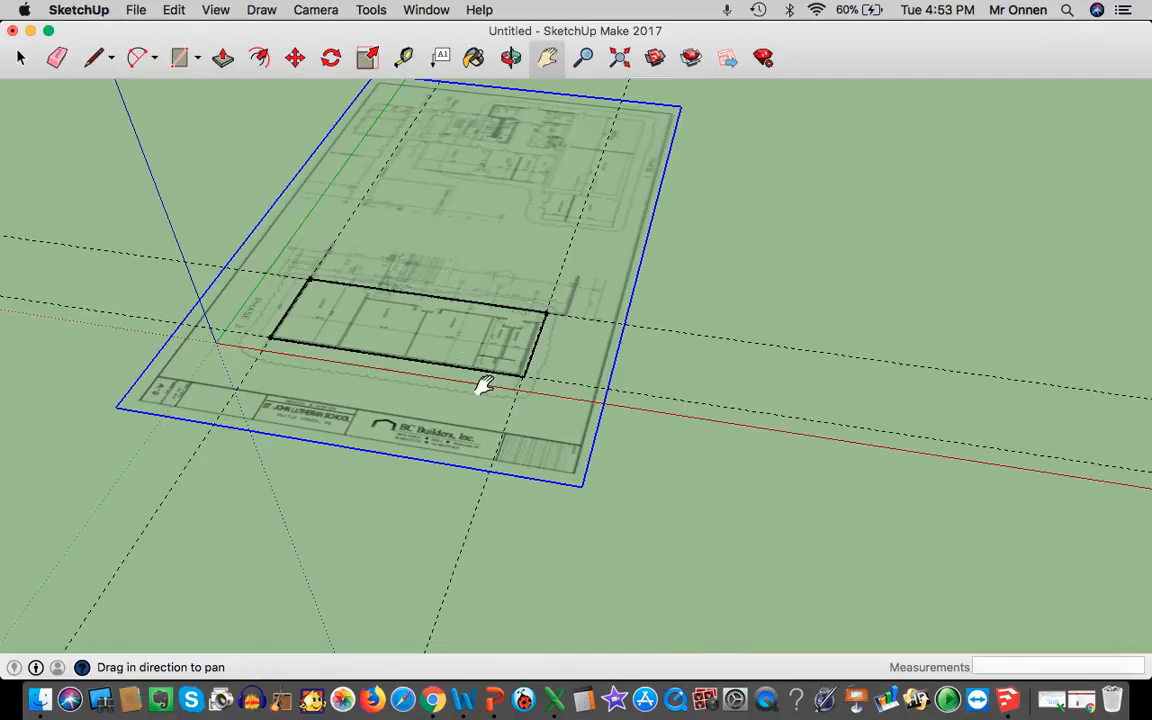
pyautogui.scroll(6, 483, 386)
pyautogui.scroll(3, 785, 262)
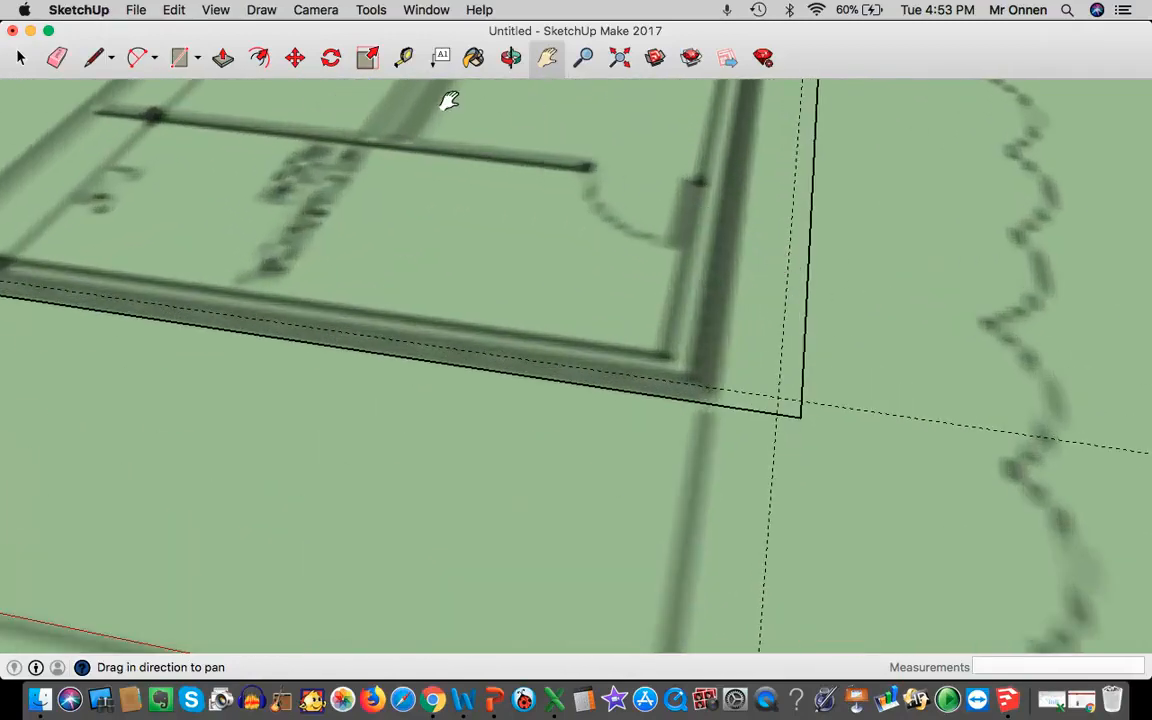
pyautogui.click(181, 58)
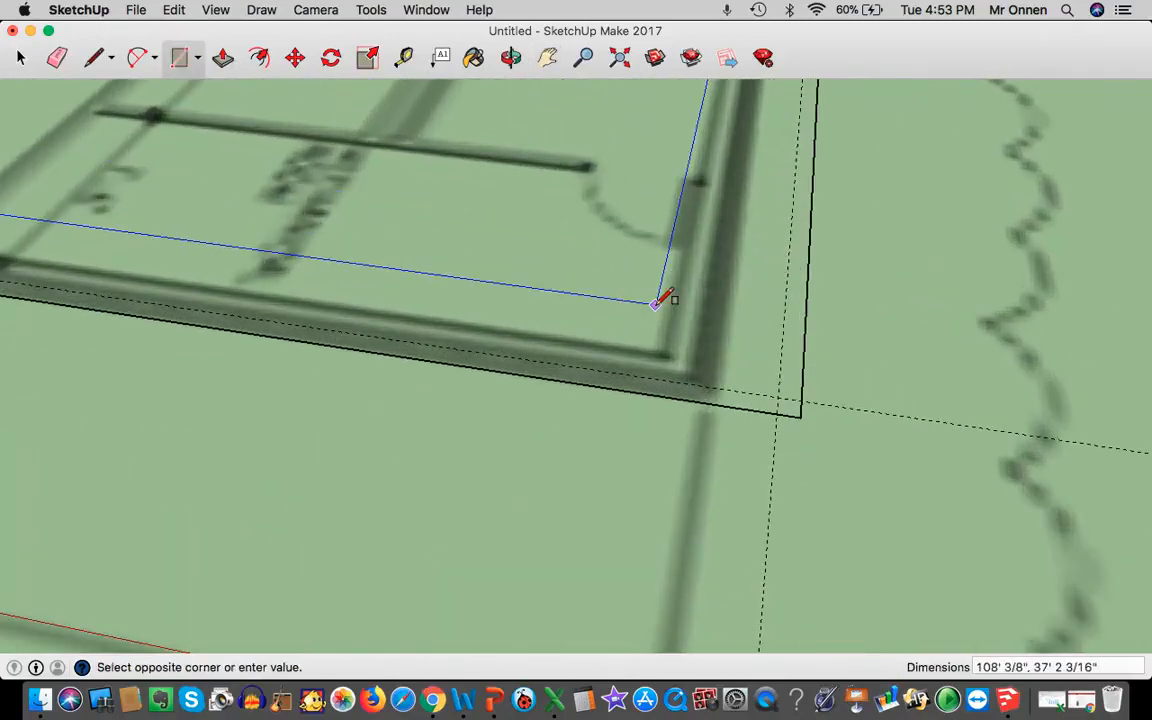
pyautogui.click(781, 391)
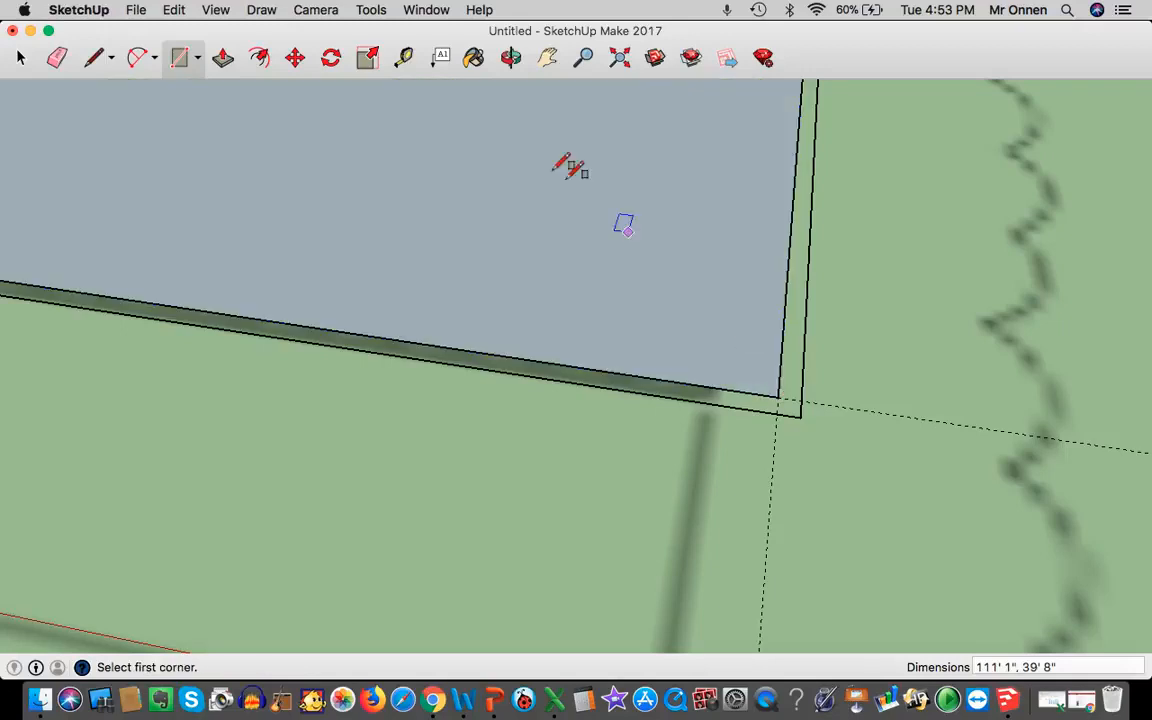
# Draw the outer wall rectangle over the outline from its upper-left to its lower-right corner, about 112' 1" by 40' 8"
pyautogui.click(511, 57)
pyautogui.moveTo(435, 206); pyautogui.dragTo(457, 340)
pyautogui.scroll(-5, 458, 340)
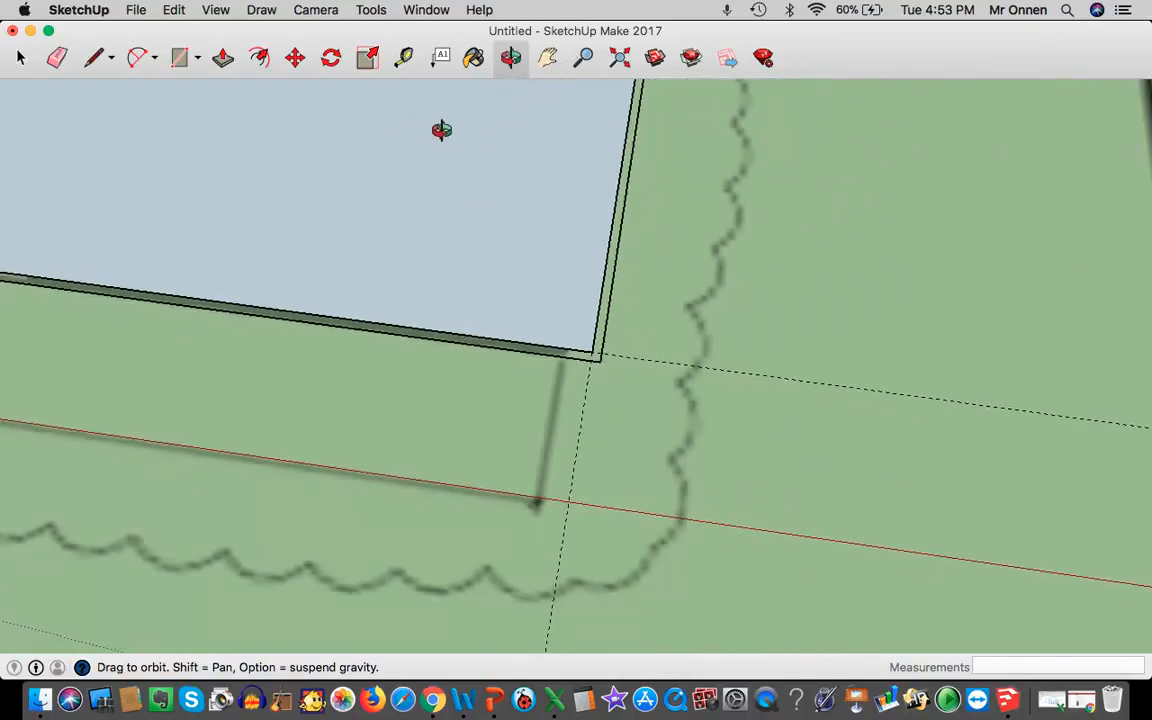
pyautogui.scroll(-2, 432, 131)
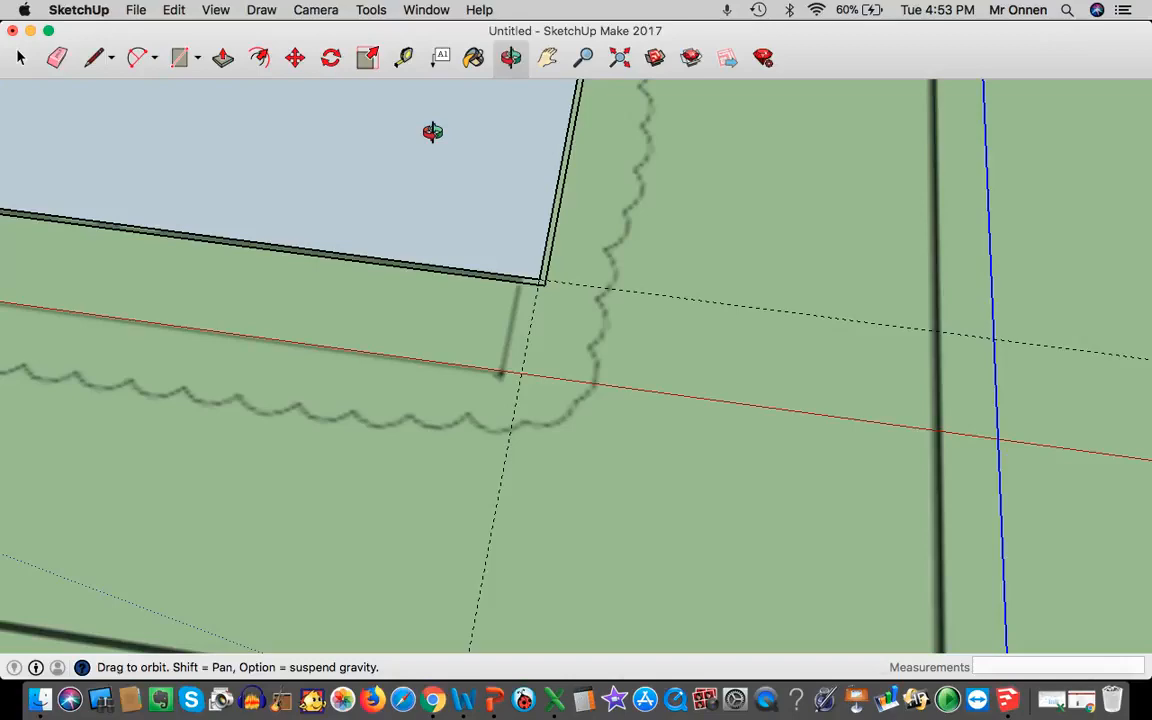
pyautogui.click(548, 57)
pyautogui.moveTo(319, 257); pyautogui.dragTo(968, 622)
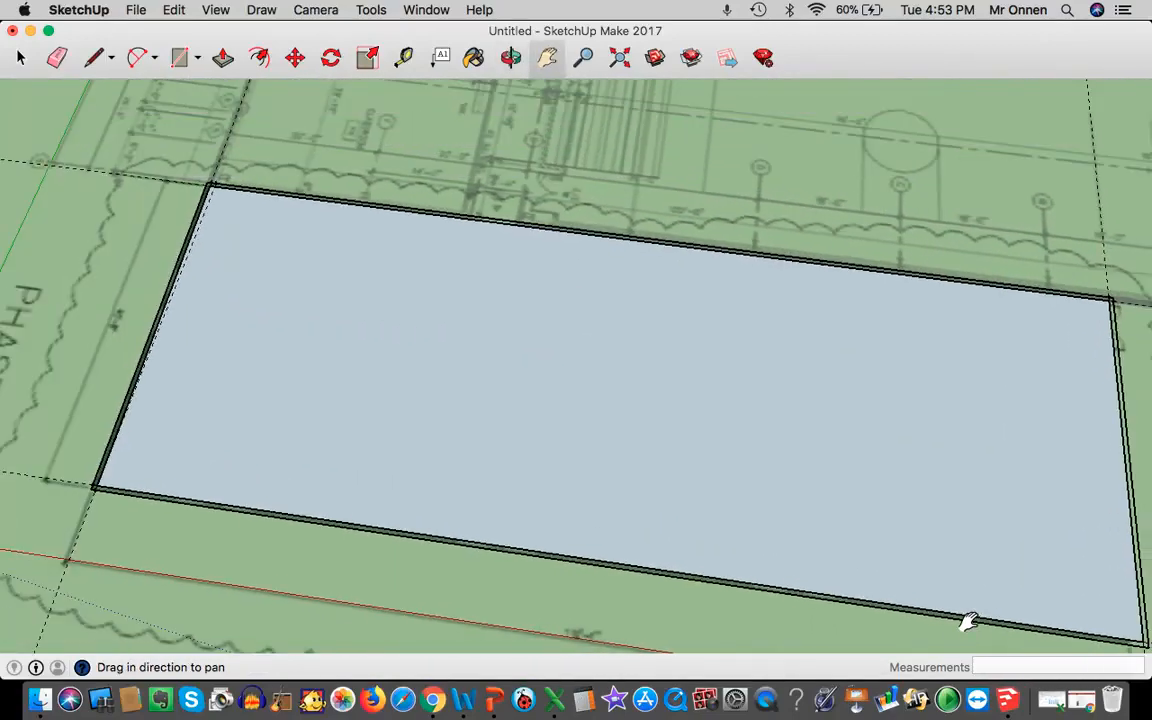
pyautogui.click(180, 58)
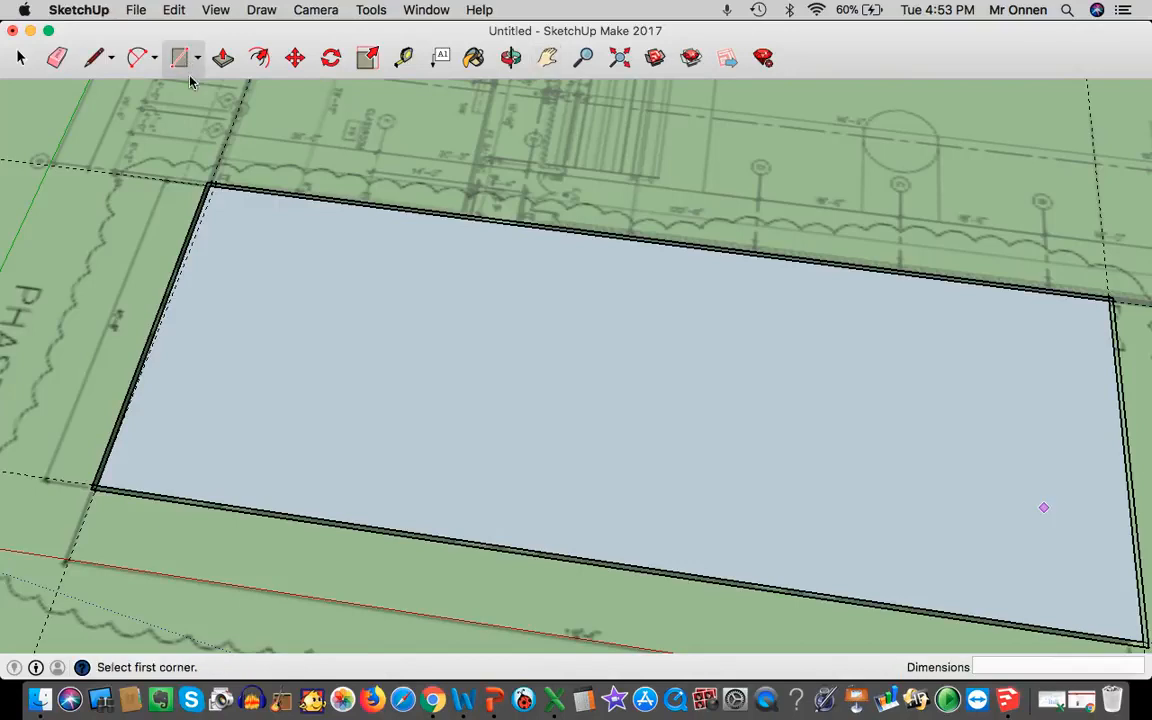
pyautogui.click(206, 183)
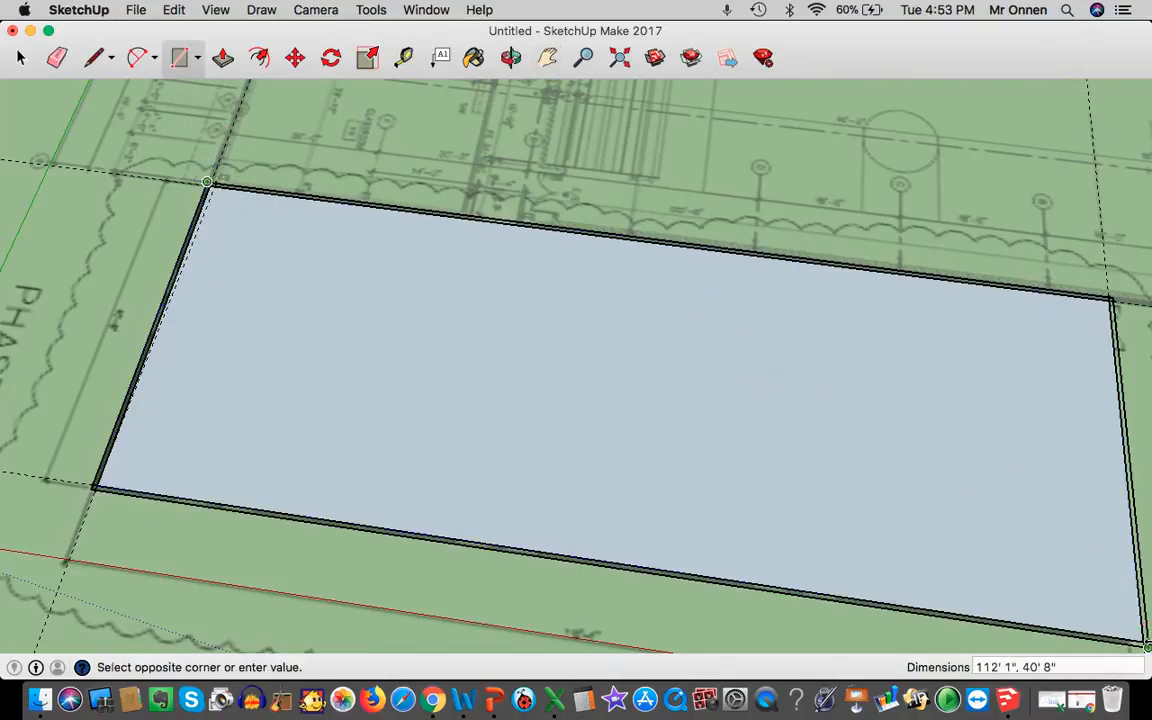
pyautogui.scroll(5, 1146, 645)
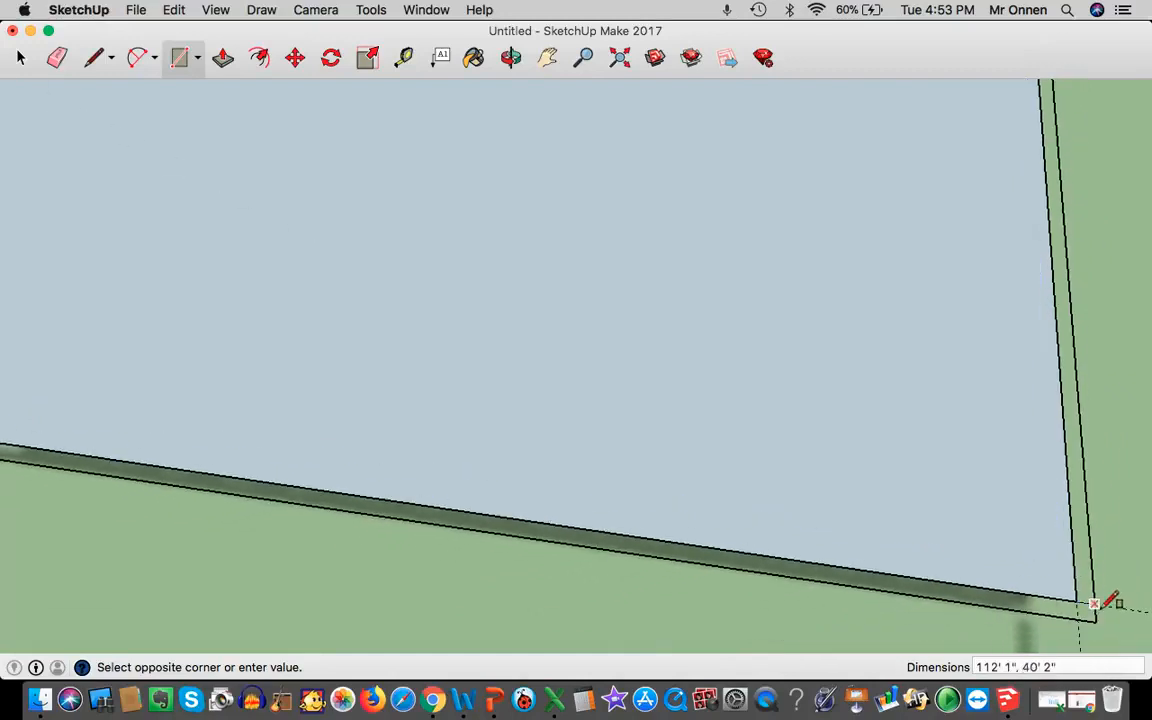
pyautogui.click(1098, 612)
# Delete the face inside the inner wall rectangle, keeping the wall strip around the Phase 3 floor plan
pyautogui.scroll(-2, 409, 295)
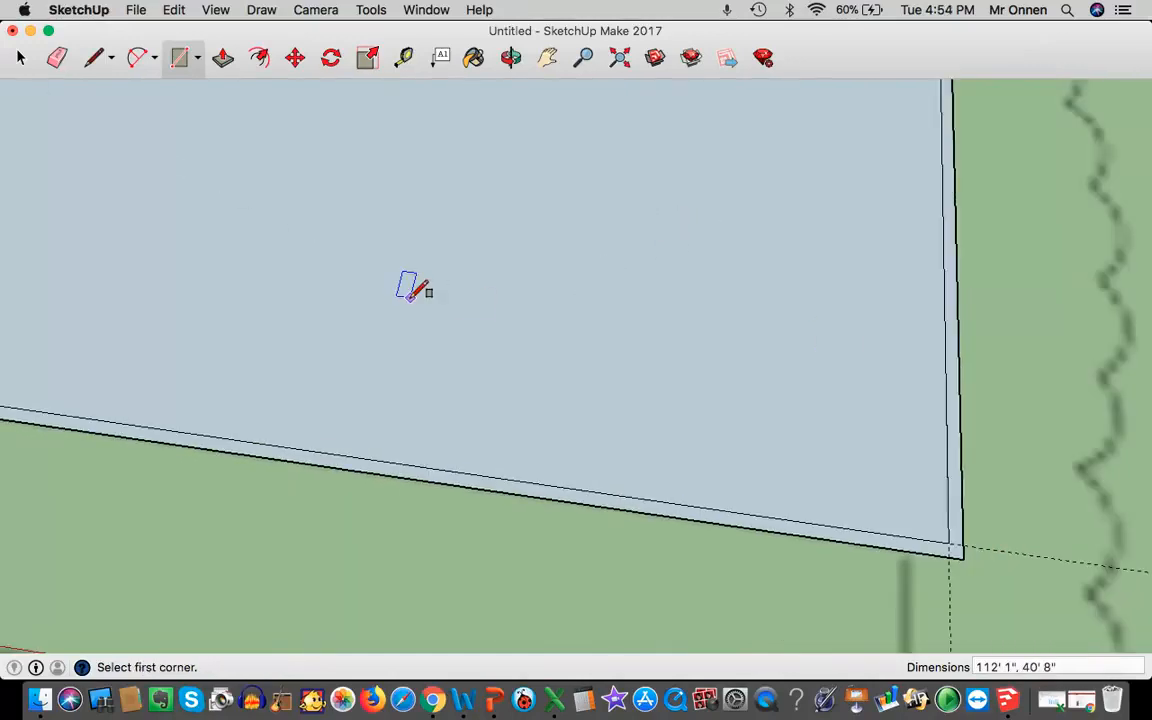
pyautogui.scroll(-2, 409, 295)
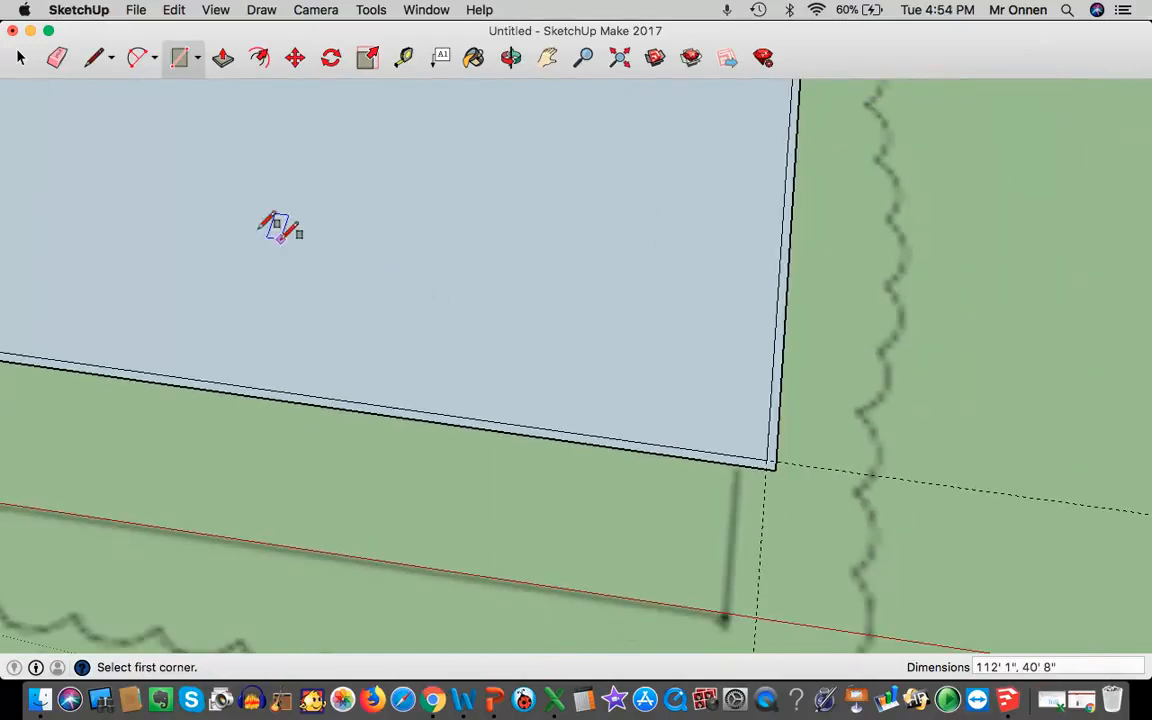
pyautogui.click(547, 60)
pyautogui.moveTo(249, 265); pyautogui.dragTo(823, 465)
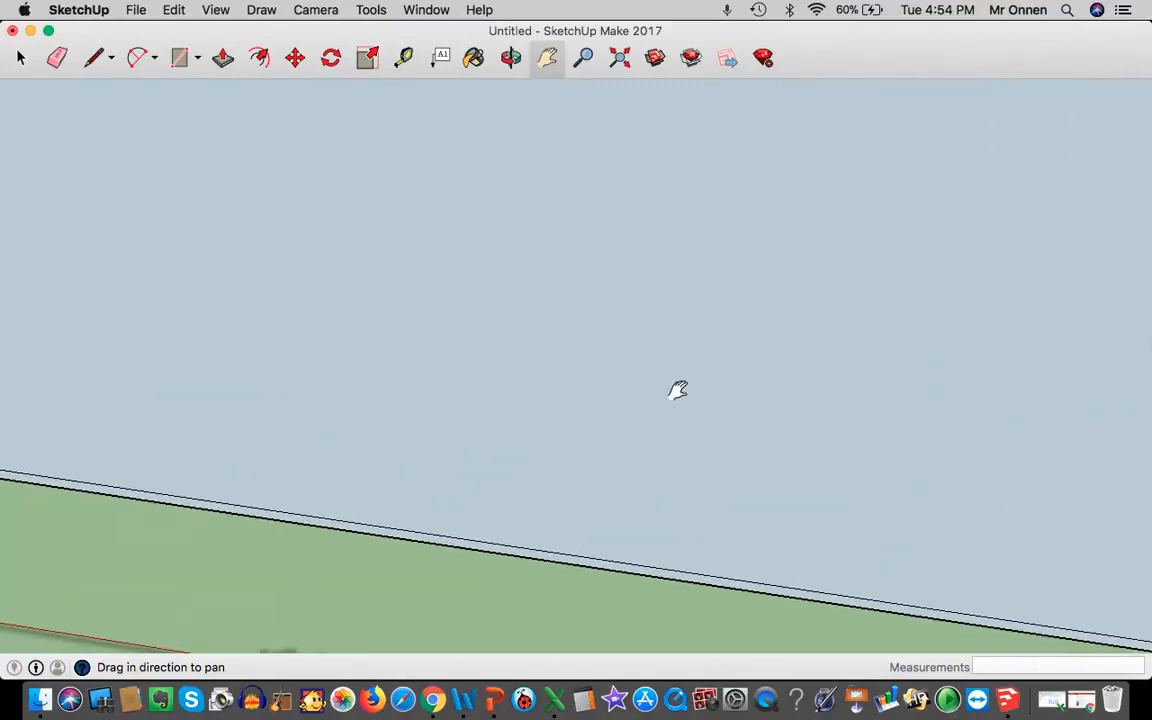
pyautogui.scroll(-5, 560, 330)
pyautogui.scroll(3, 557, 305)
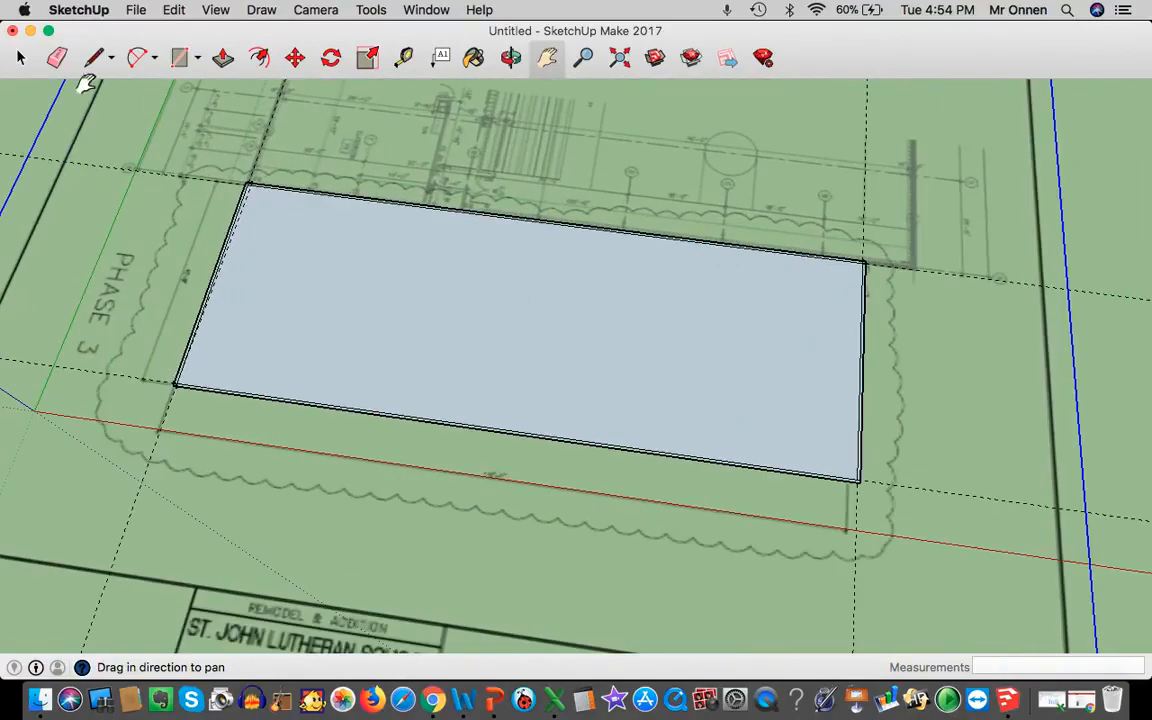
pyautogui.click(22, 60)
pyautogui.click(390, 280)
pyautogui.press('Delete')
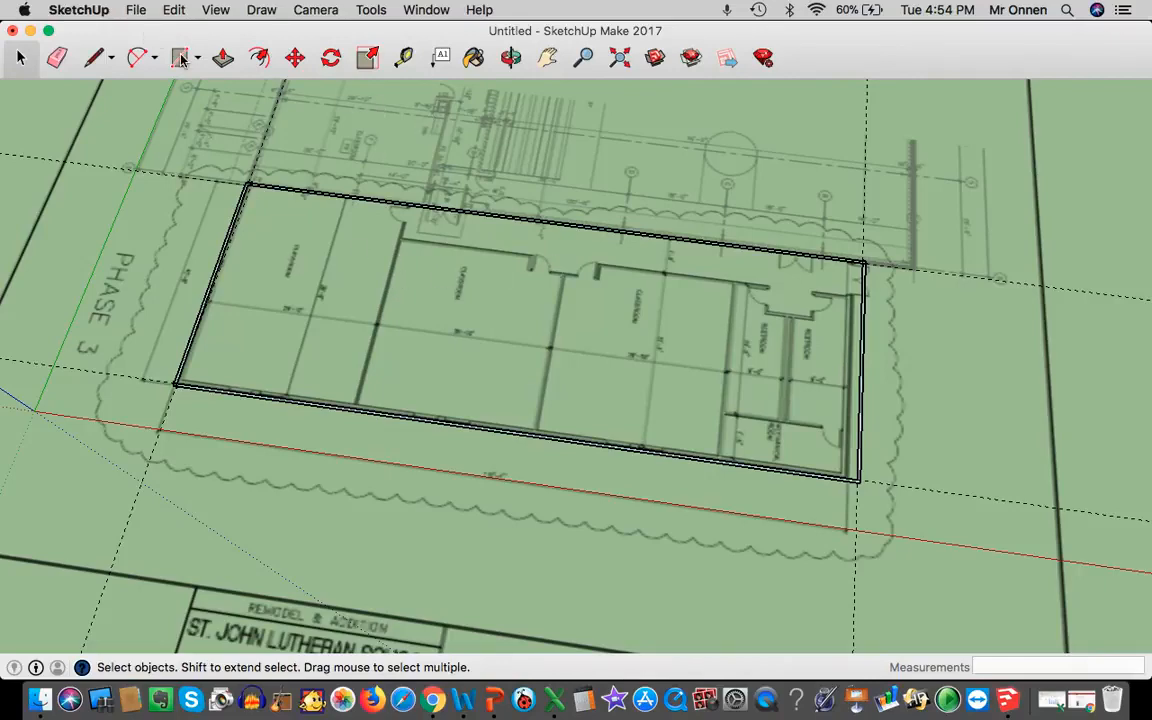
pyautogui.press('t')
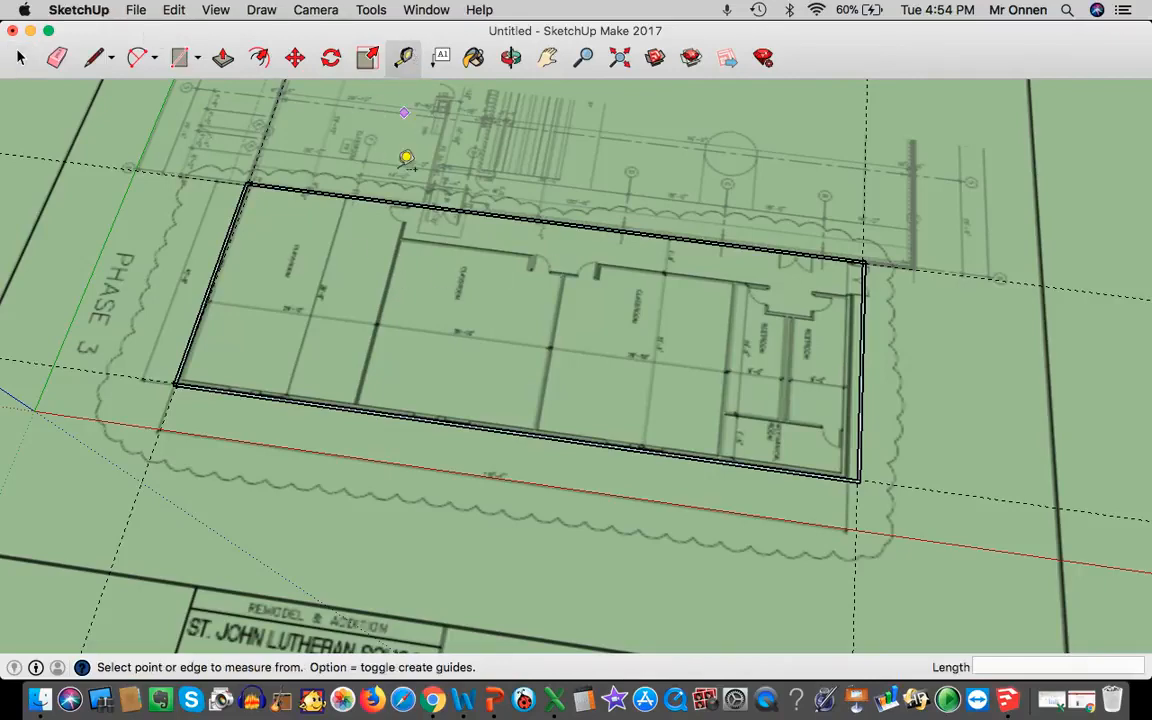
pyautogui.scroll(10, 370, 378)
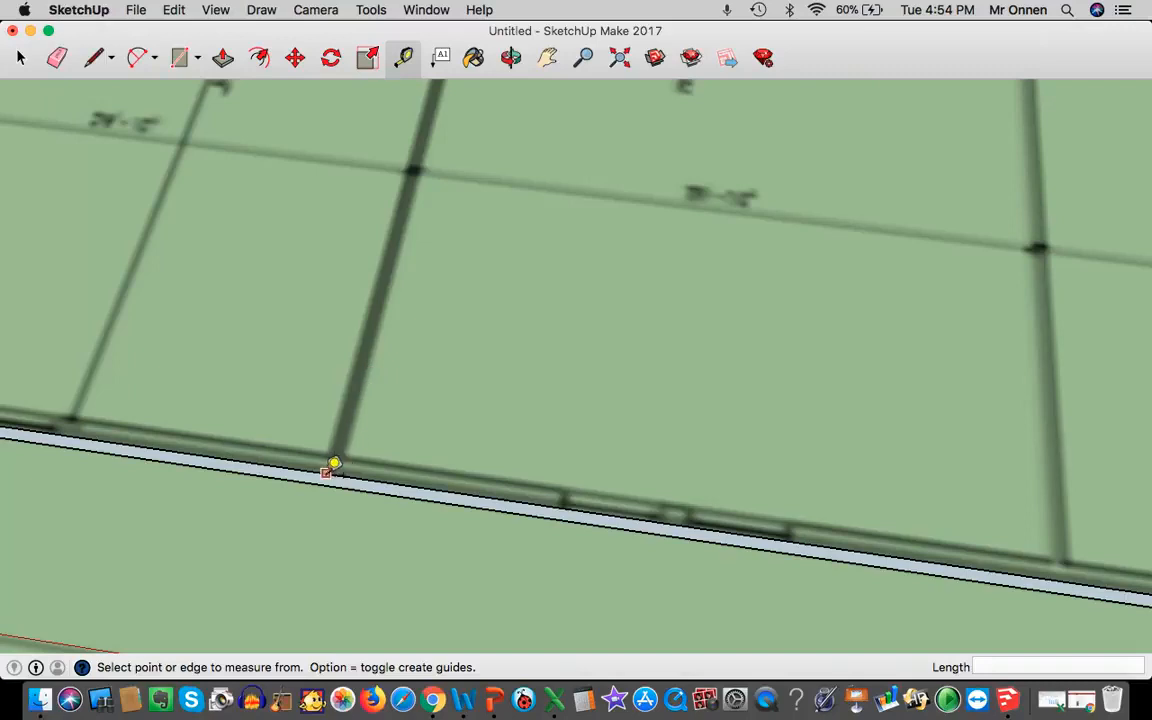
pyautogui.click(325, 471)
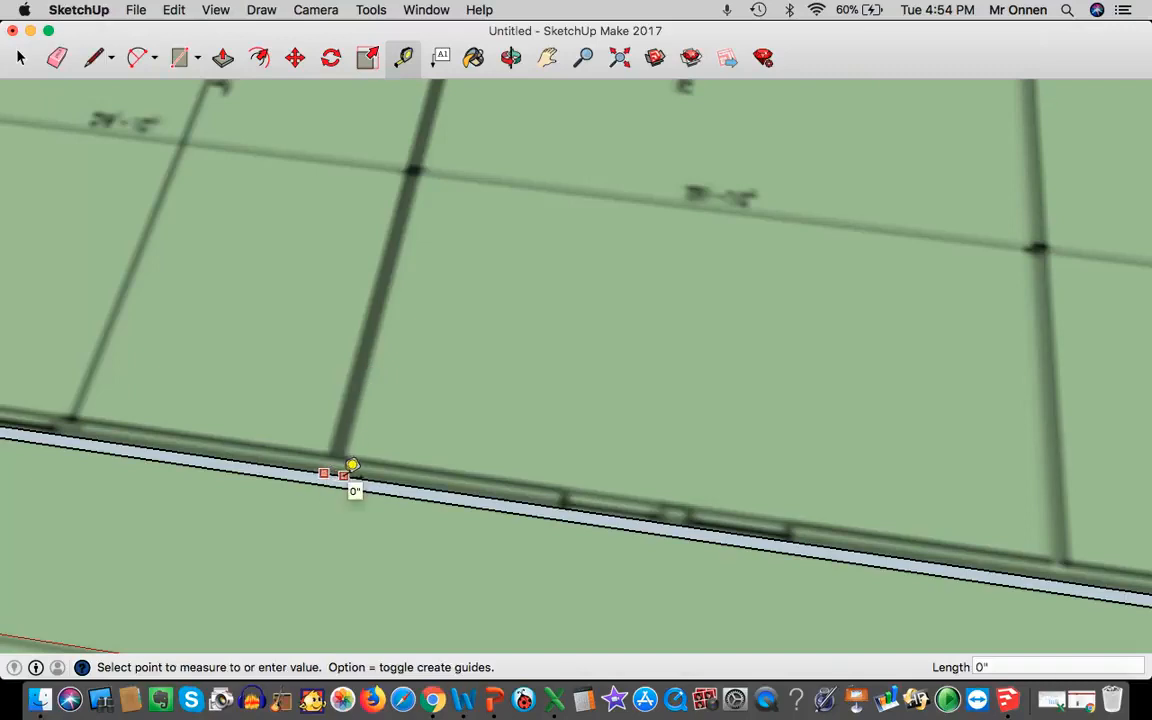
pyautogui.click(345, 475)
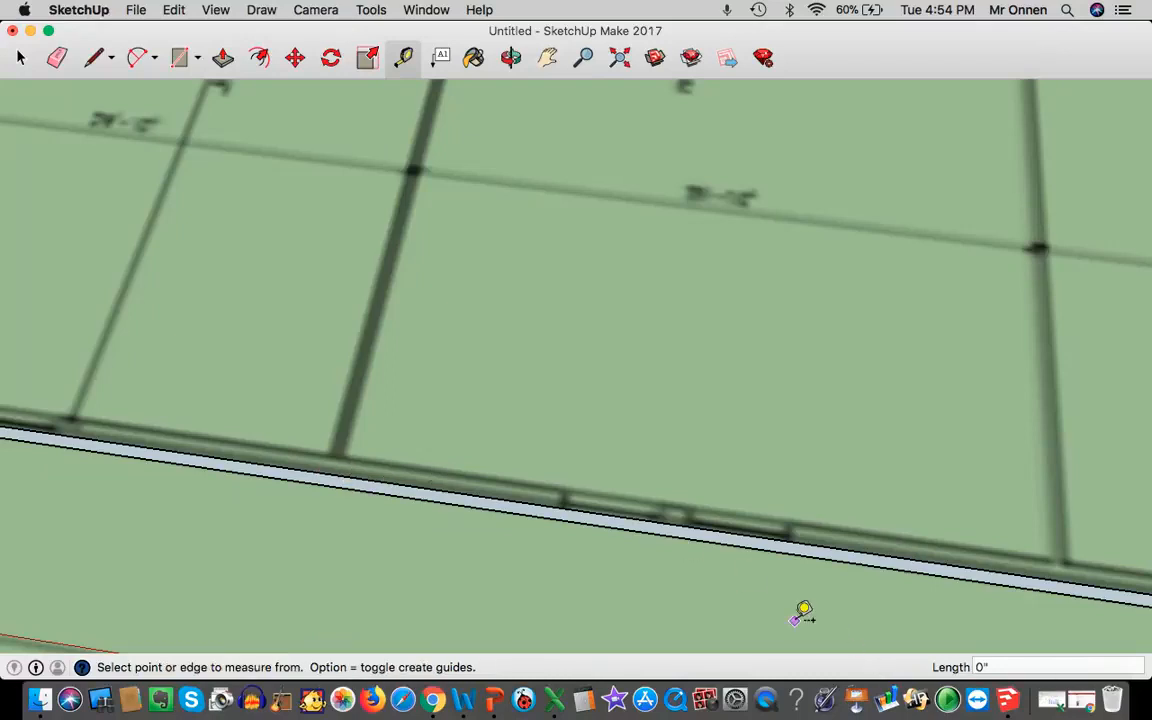
pyautogui.click(312, 471)
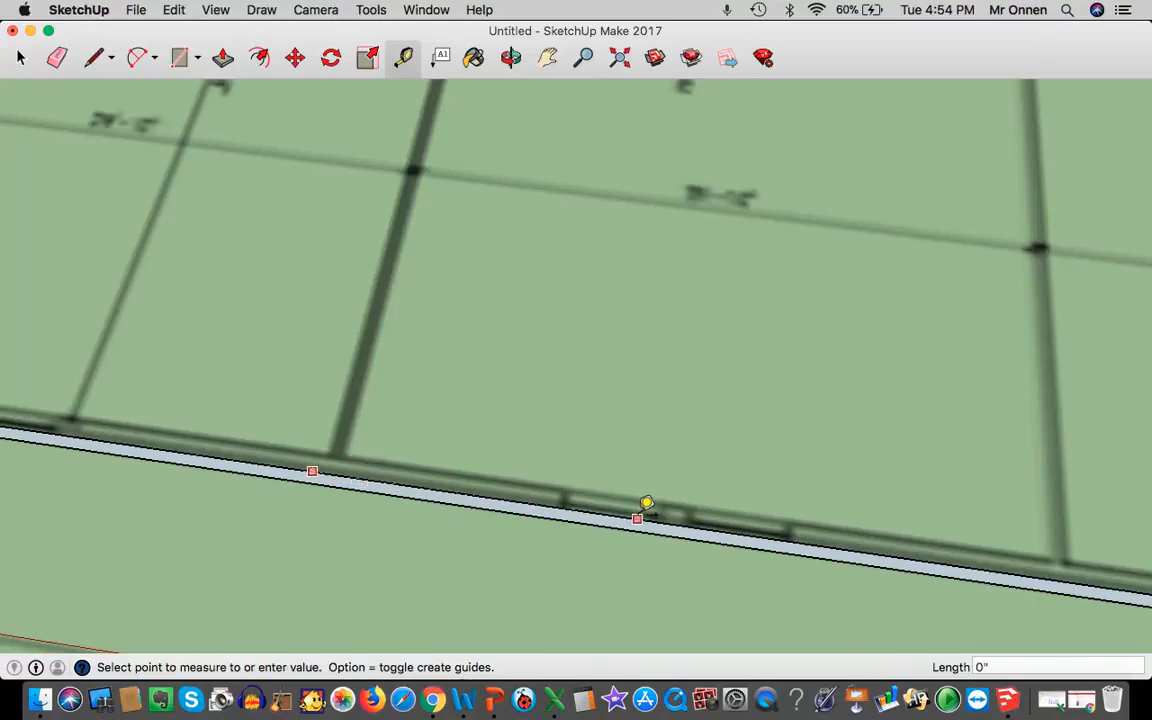
pyautogui.click(642, 510)
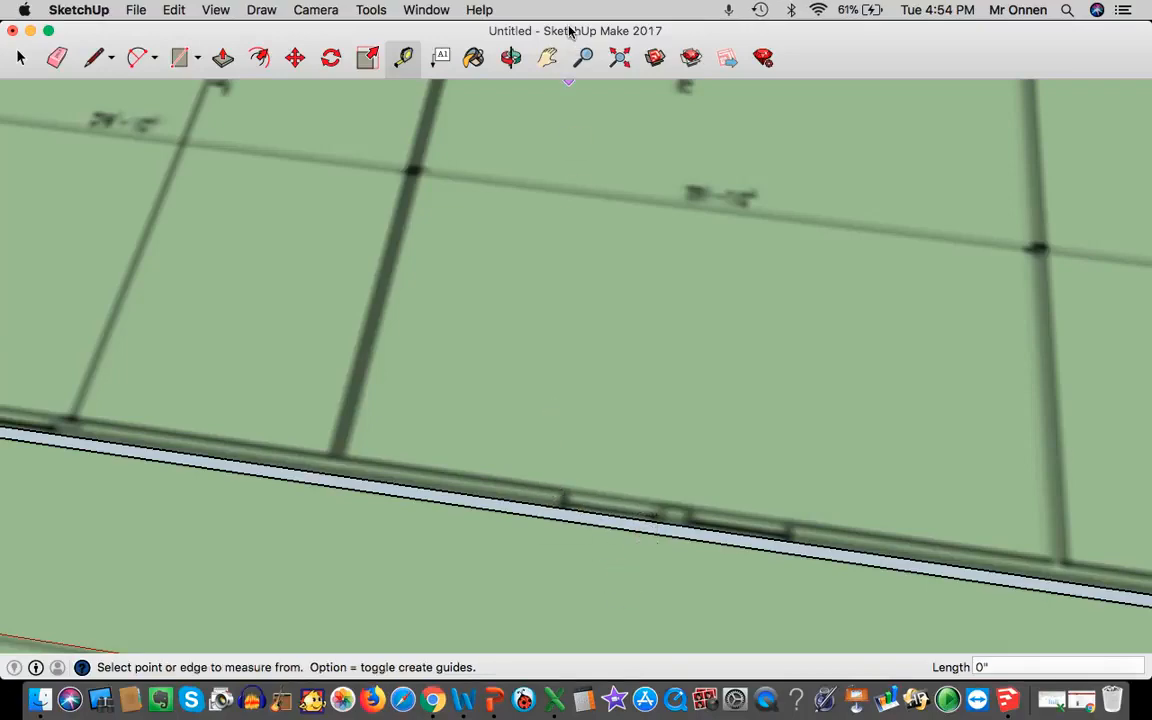
# Examine the width dimension of the leftmost classroom and its partition on the Phase 3 floor plan
pyautogui.click(510, 58)
pyautogui.moveTo(602, 455); pyautogui.dragTo(655, 50)
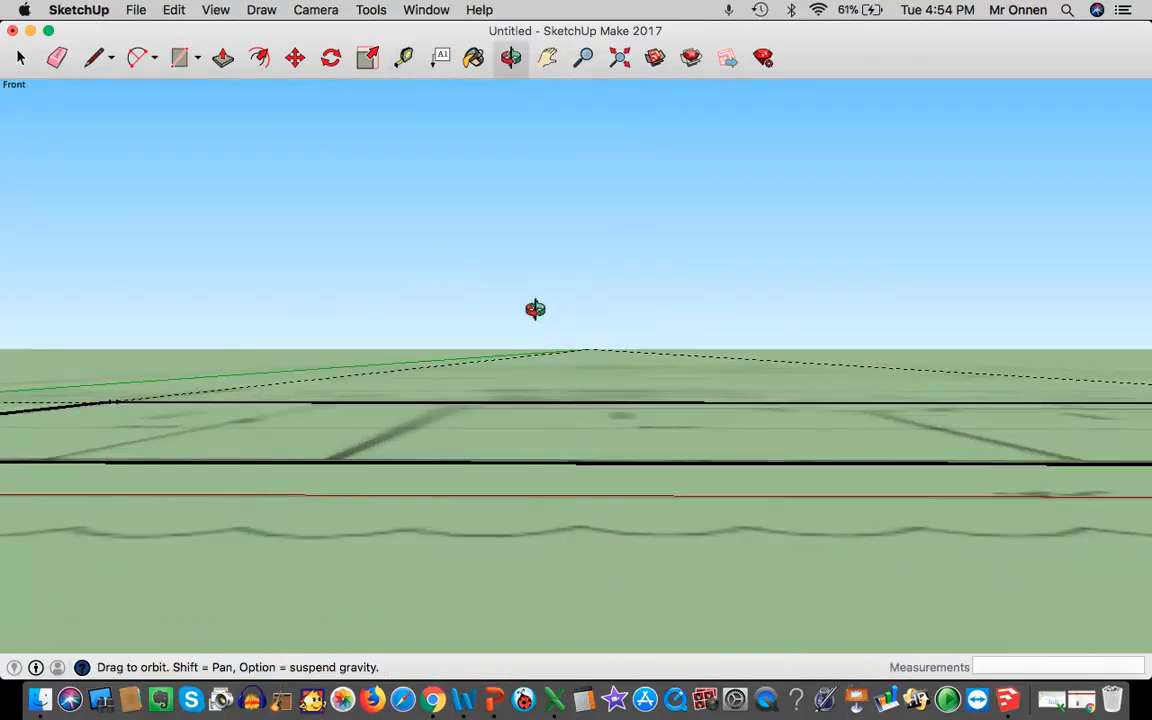
pyautogui.moveTo(535, 309); pyautogui.dragTo(451, 425)
pyautogui.scroll(-10, 451, 425)
pyautogui.scroll(3, 380, 512)
pyautogui.scroll(10, 625, 262)
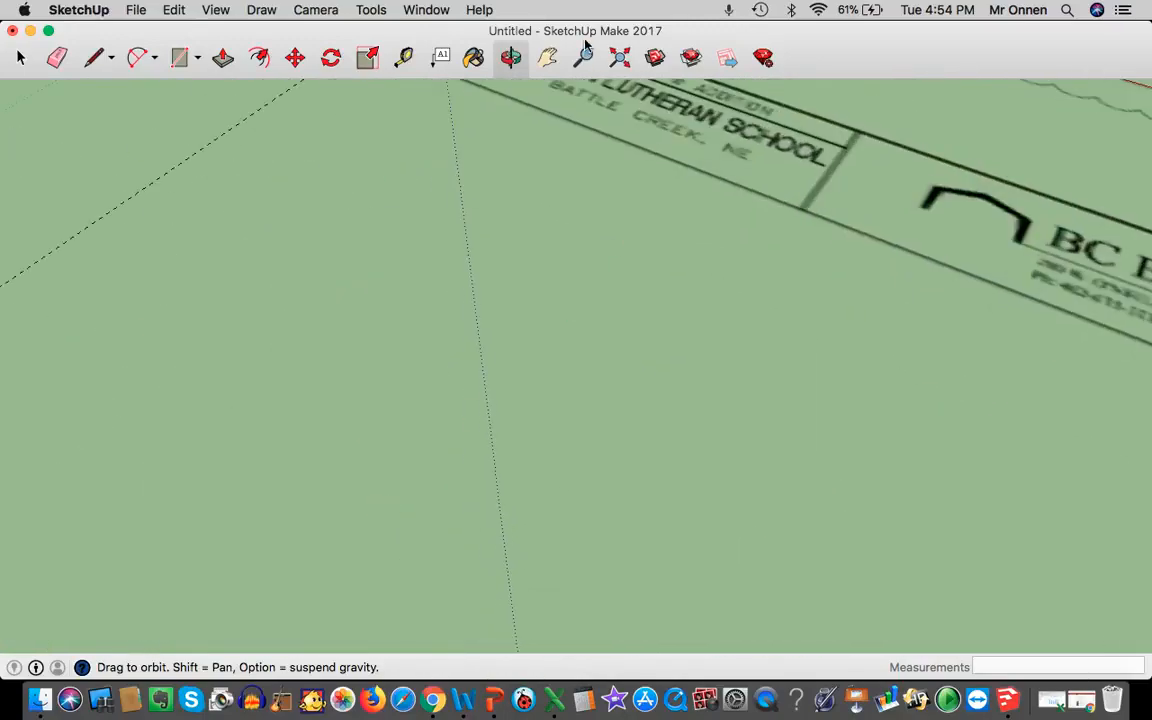
pyautogui.click(547, 57)
pyautogui.moveTo(553, 90); pyautogui.dragTo(484, 628)
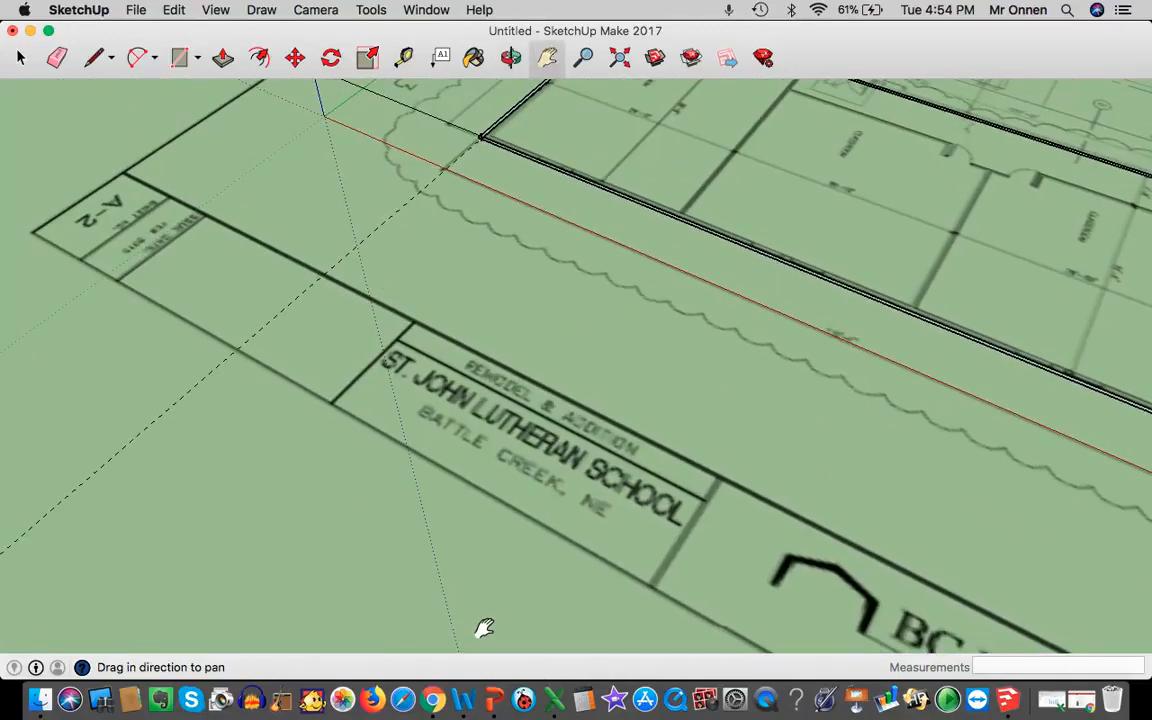
pyautogui.moveTo(666, 206); pyautogui.dragTo(476, 423)
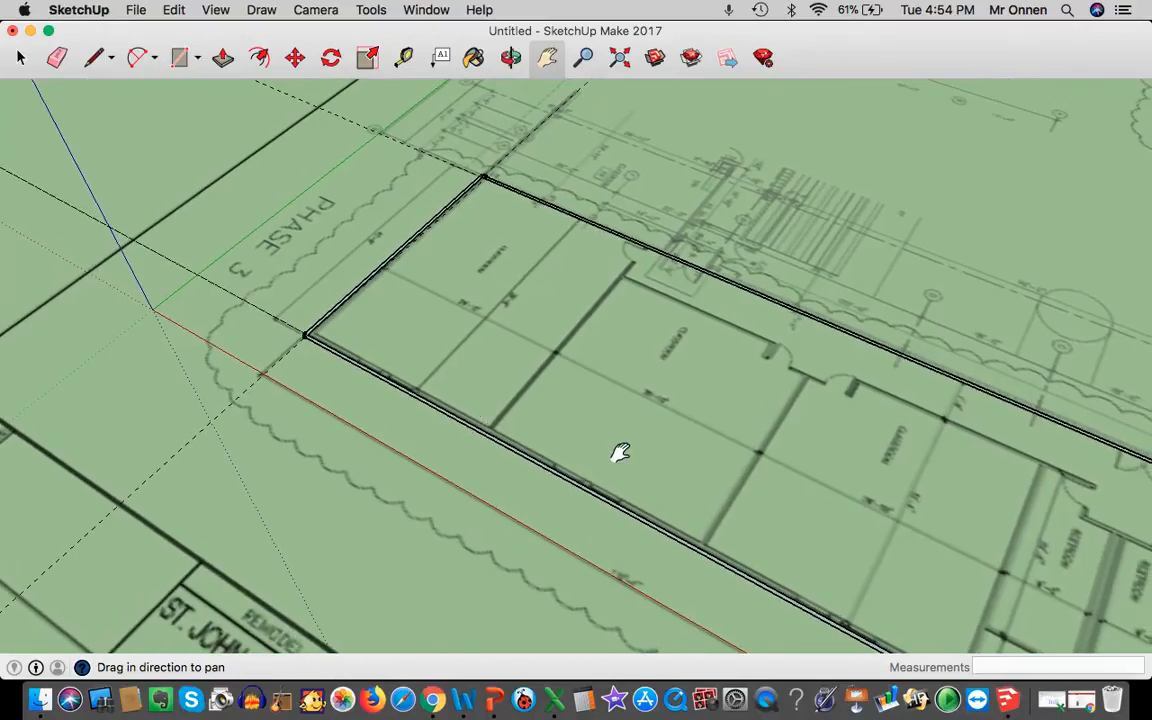
pyautogui.scroll(6, 620, 452)
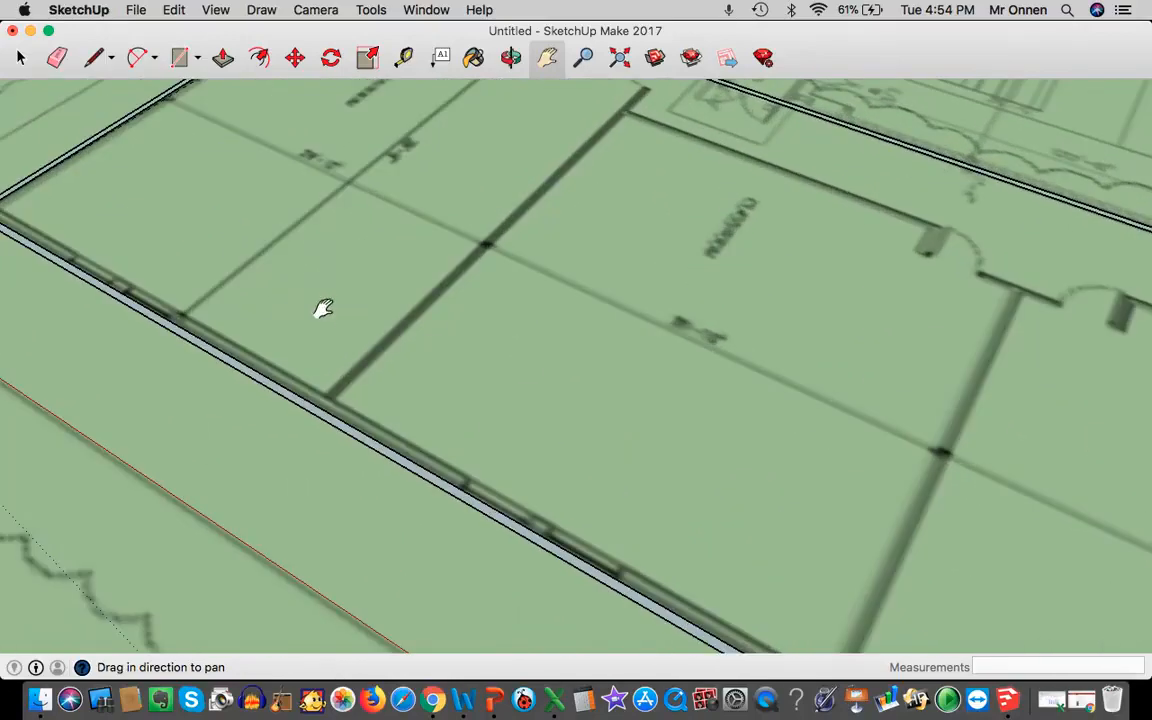
pyautogui.moveTo(160, 252); pyautogui.dragTo(358, 329)
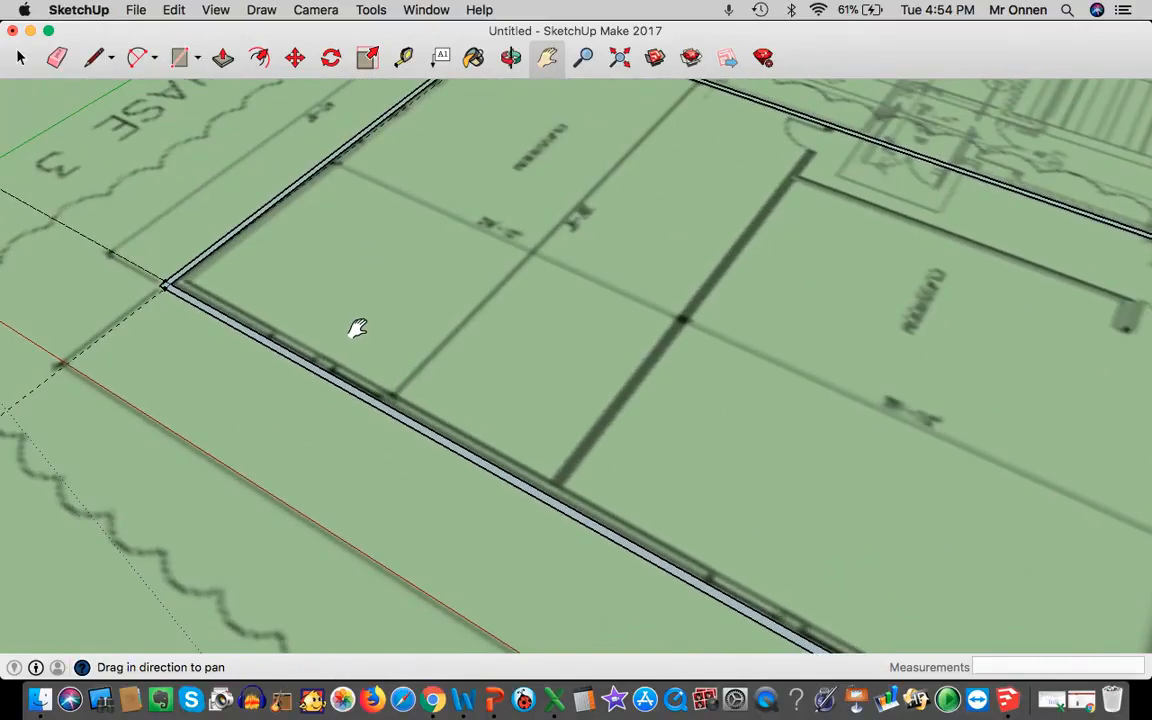
pyautogui.scroll(5, 500, 207)
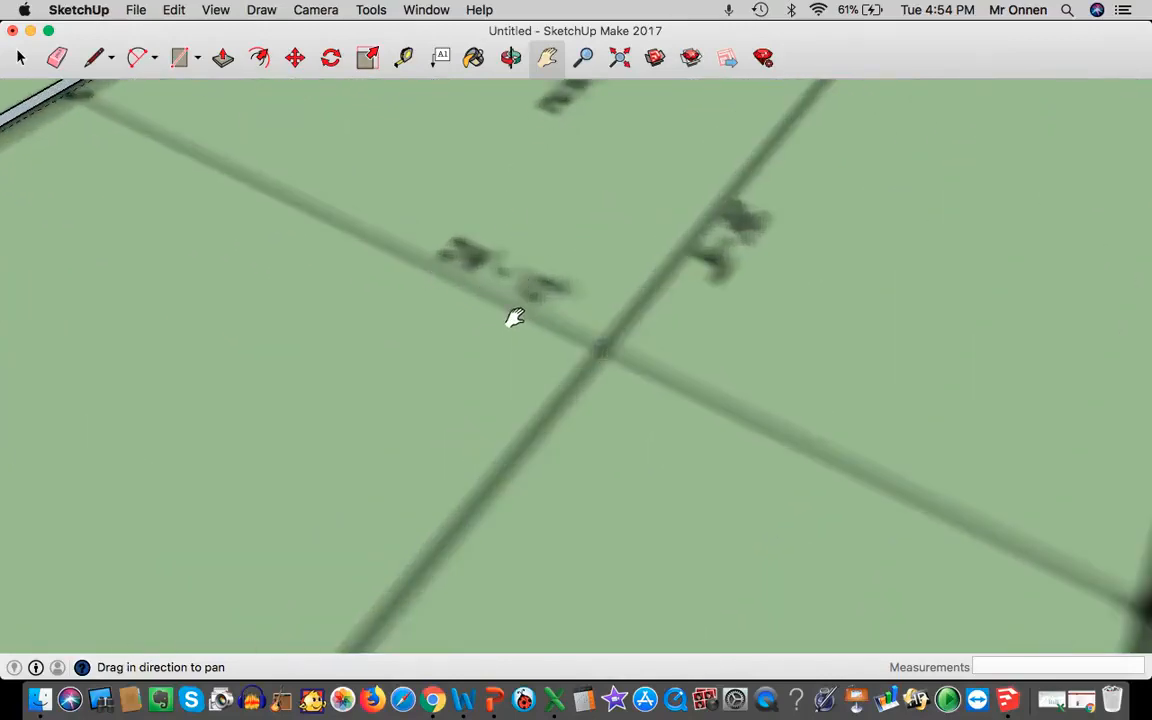
pyautogui.scroll(-5, 525, 318)
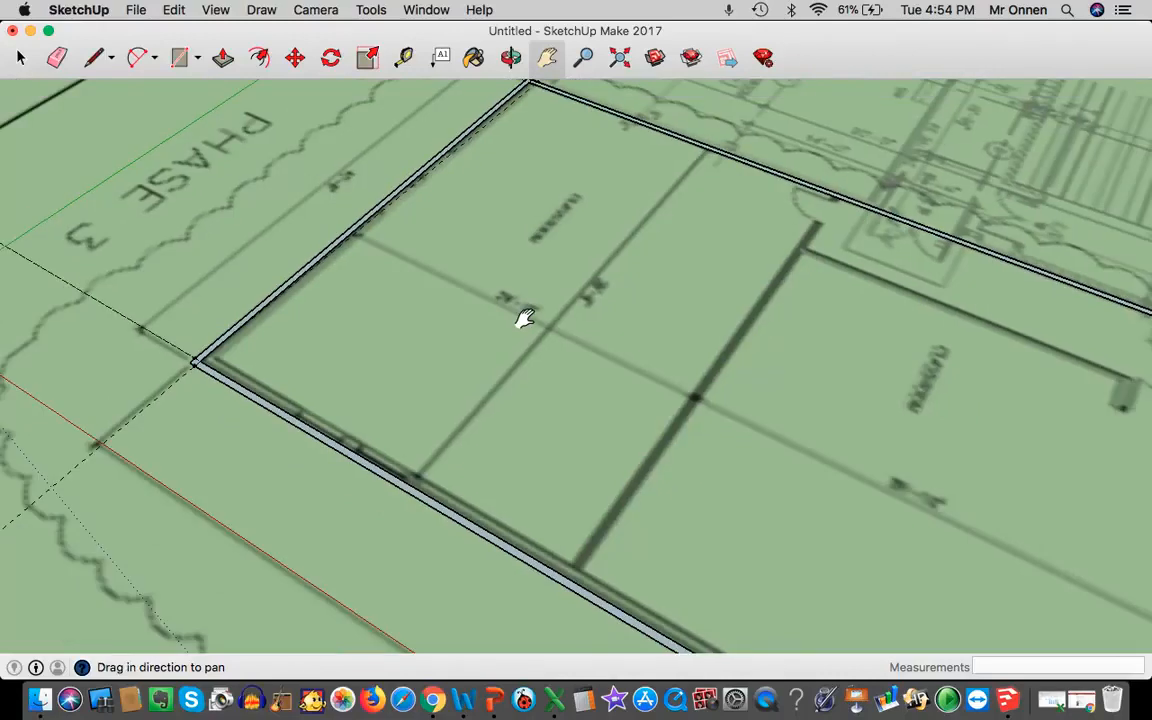
# Place a guide point 29' 5" from the inner wall's lower-left corner along the lower wall edge with the Tape Measure
pyautogui.click(403, 57)
pyautogui.click(200, 360)
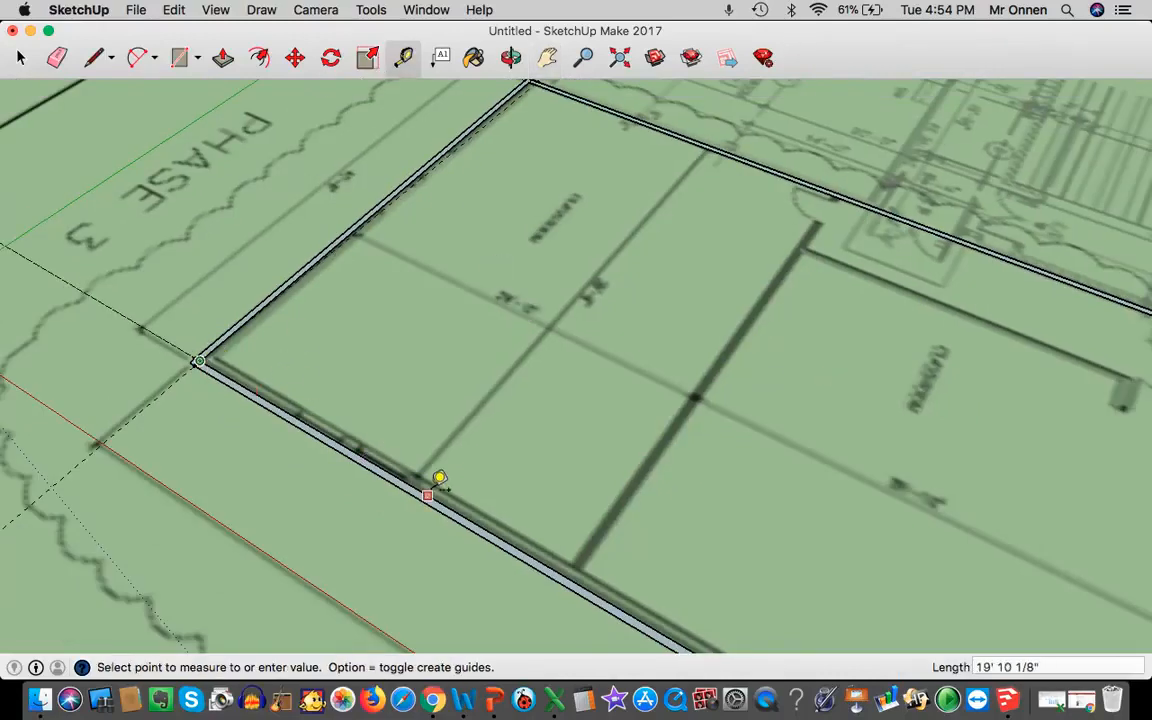
pyautogui.click(574, 558)
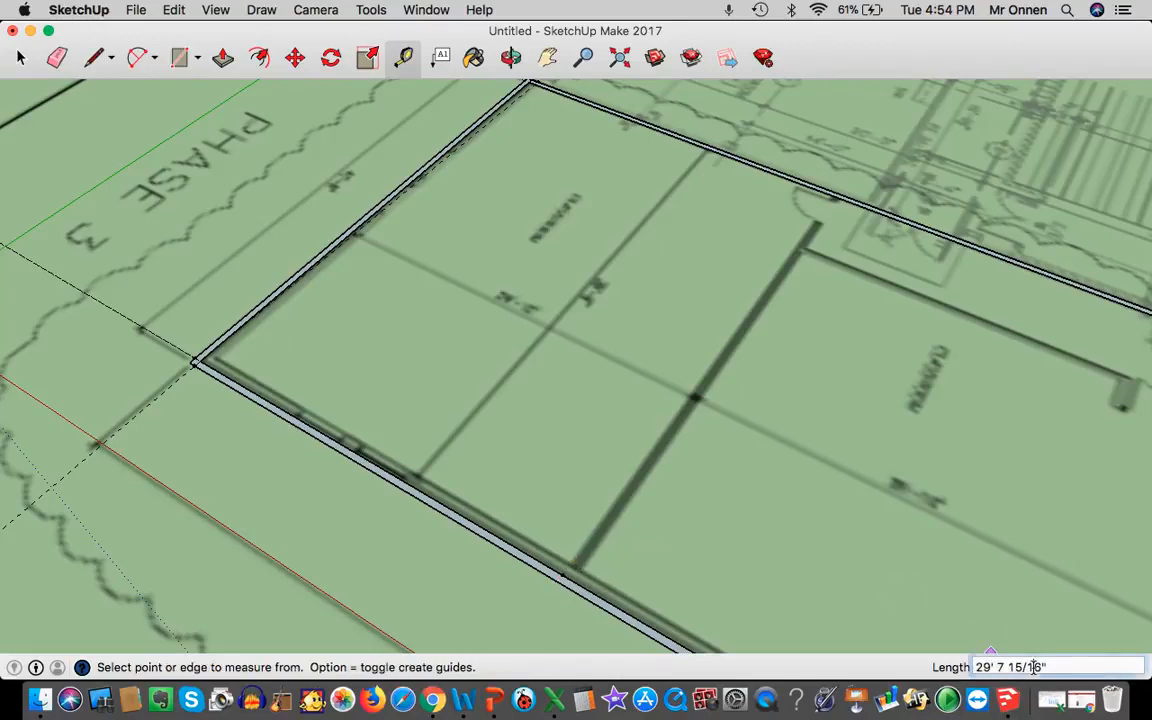
pyautogui.click(999, 667)
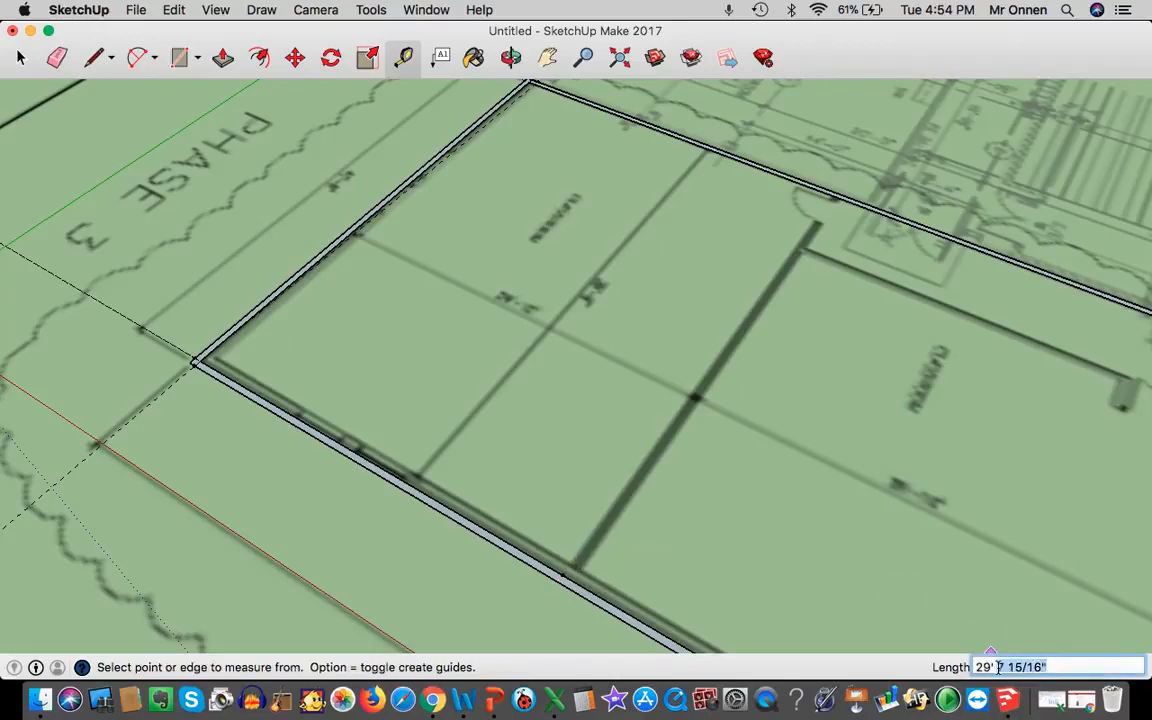
pyautogui.press('Return')
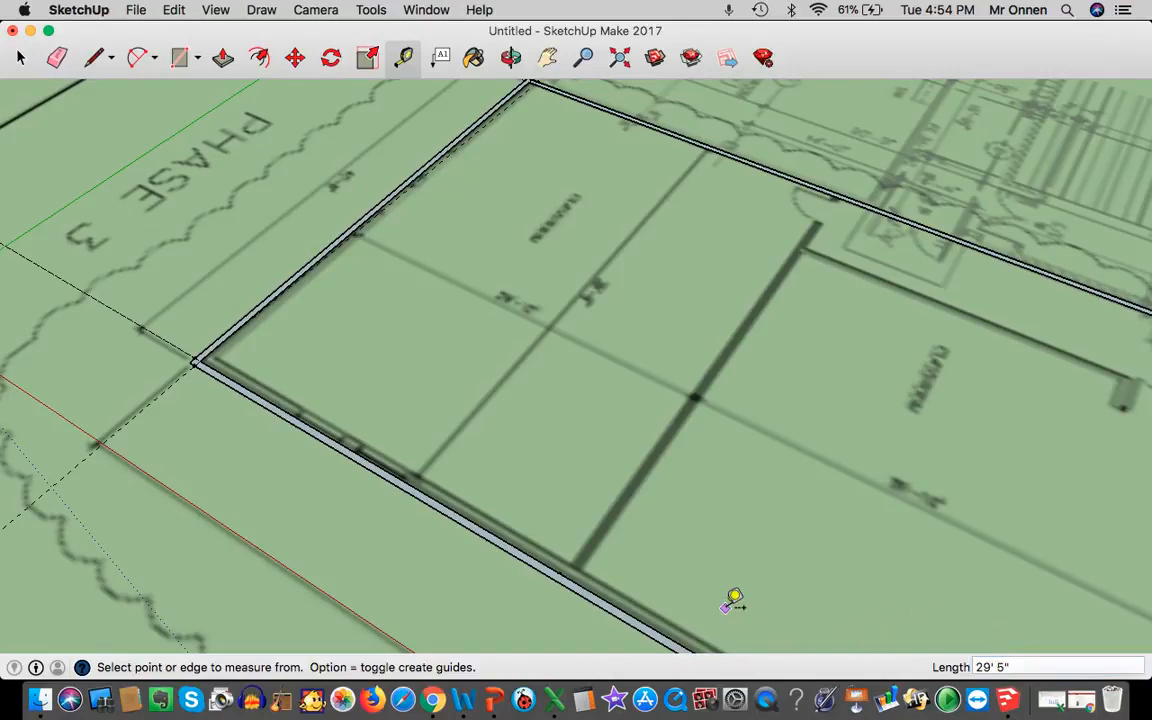
# Place a second guide point 6" farther along the lower inner wall edge from the 29' 5" point to mark the partition thickness
pyautogui.click(560, 570)
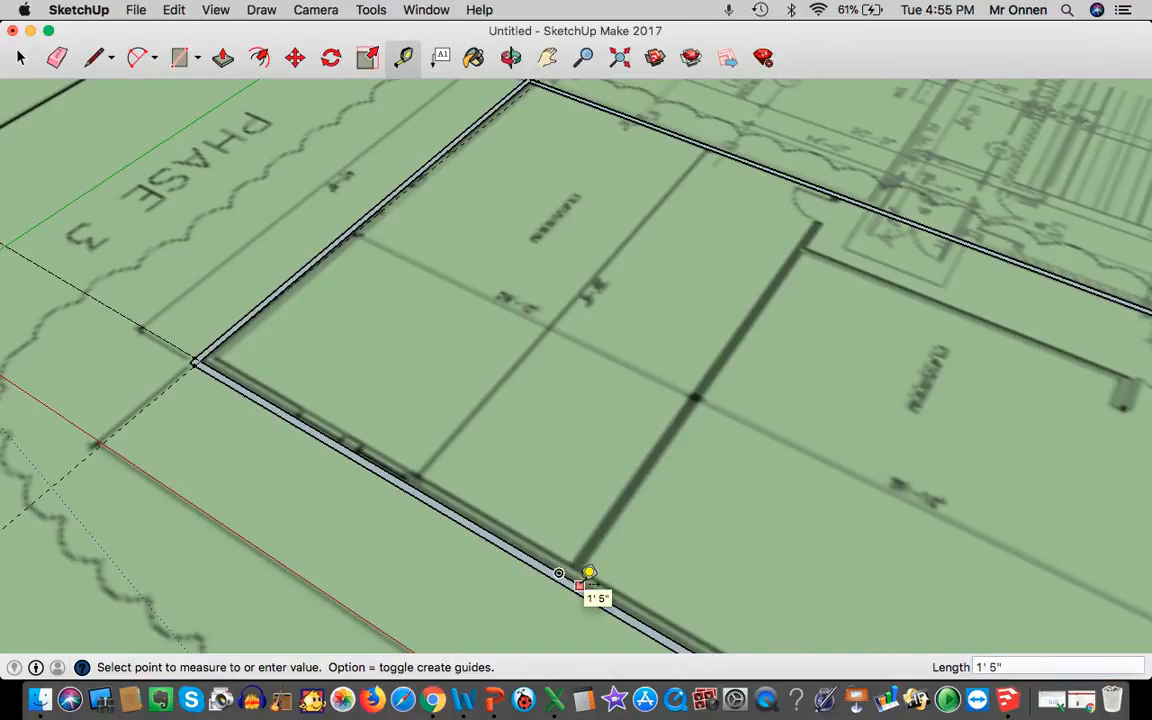
pyautogui.click(589, 572)
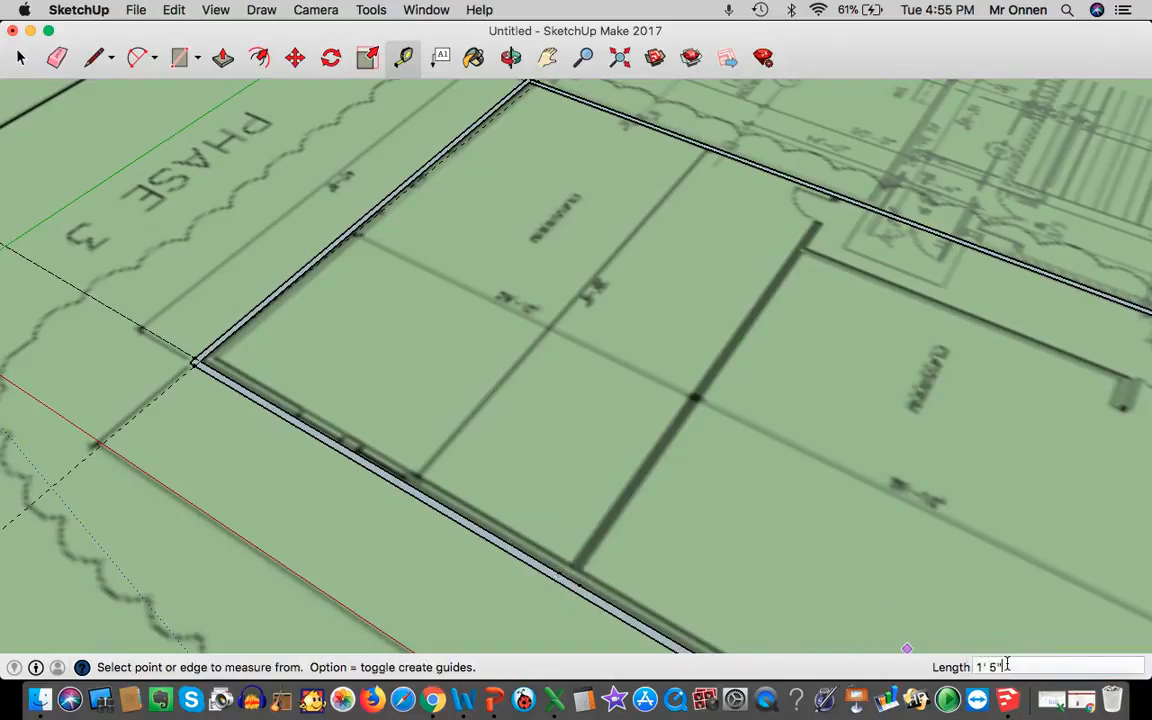
pyautogui.click(1007, 664)
pyautogui.write('6"')
pyautogui.press('Return')
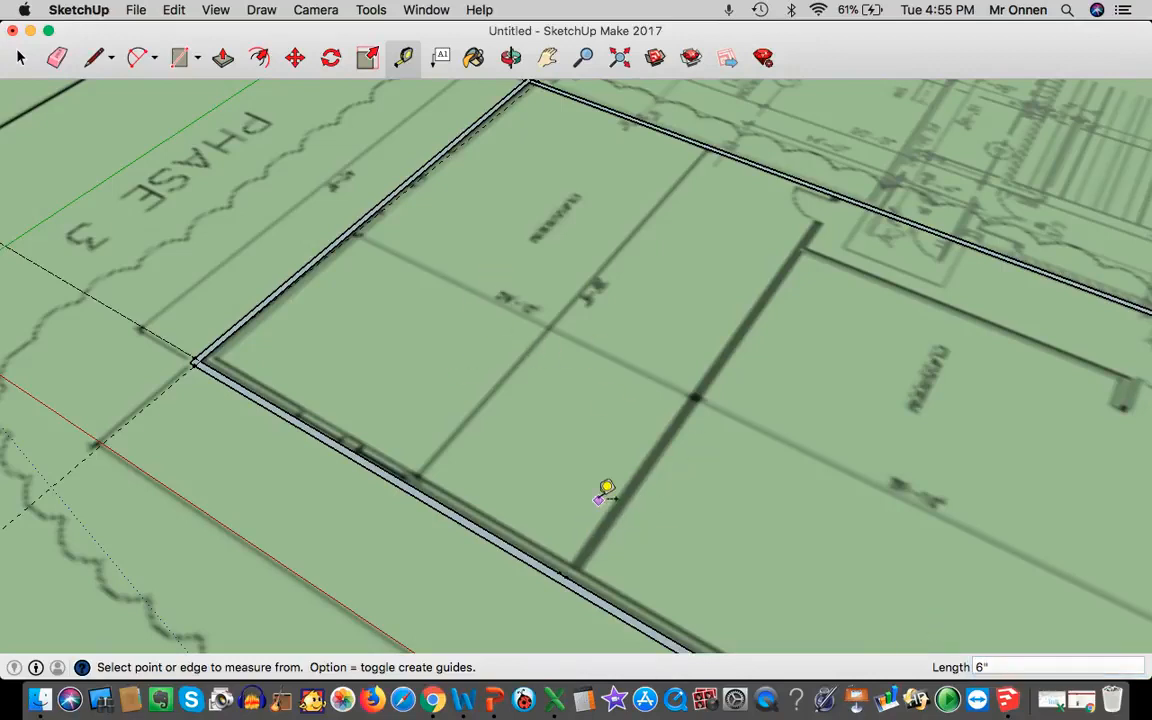
# Draw a rectangle over the second classroom from the 29' 5" guide point to its opposite upper corner, about 32' 11" by 30' 8"
pyautogui.click(178, 60)
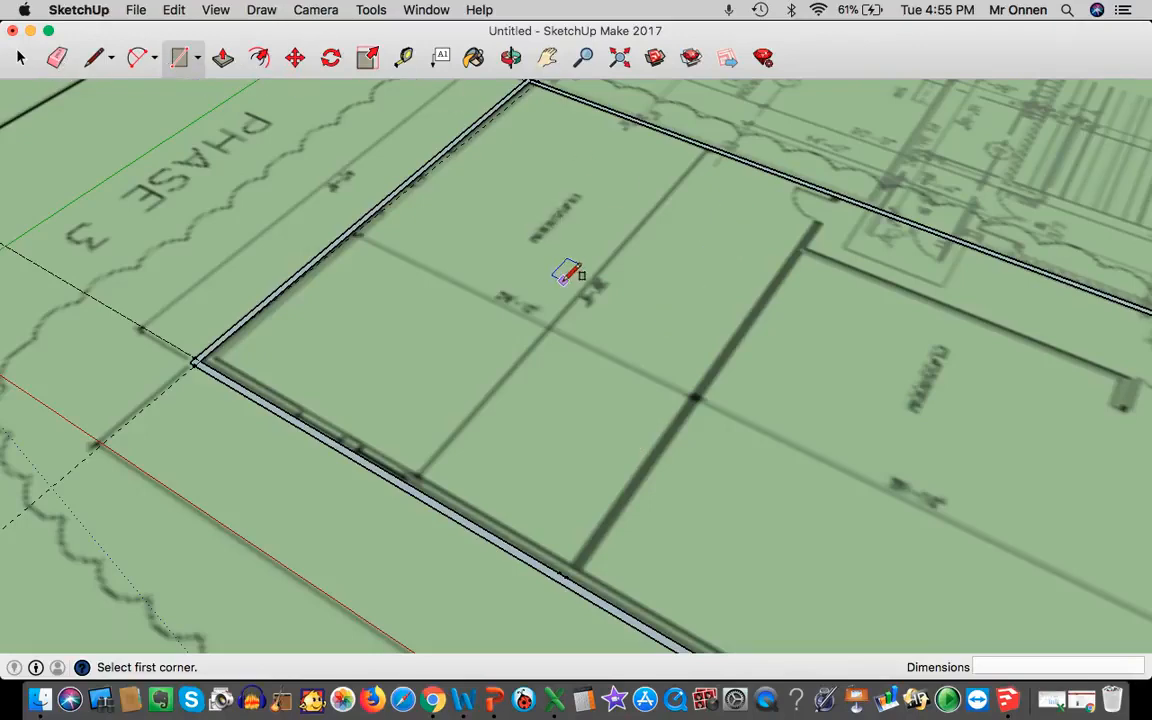
pyautogui.scroll(-3, 724, 333)
pyautogui.scroll(-2, 728, 324)
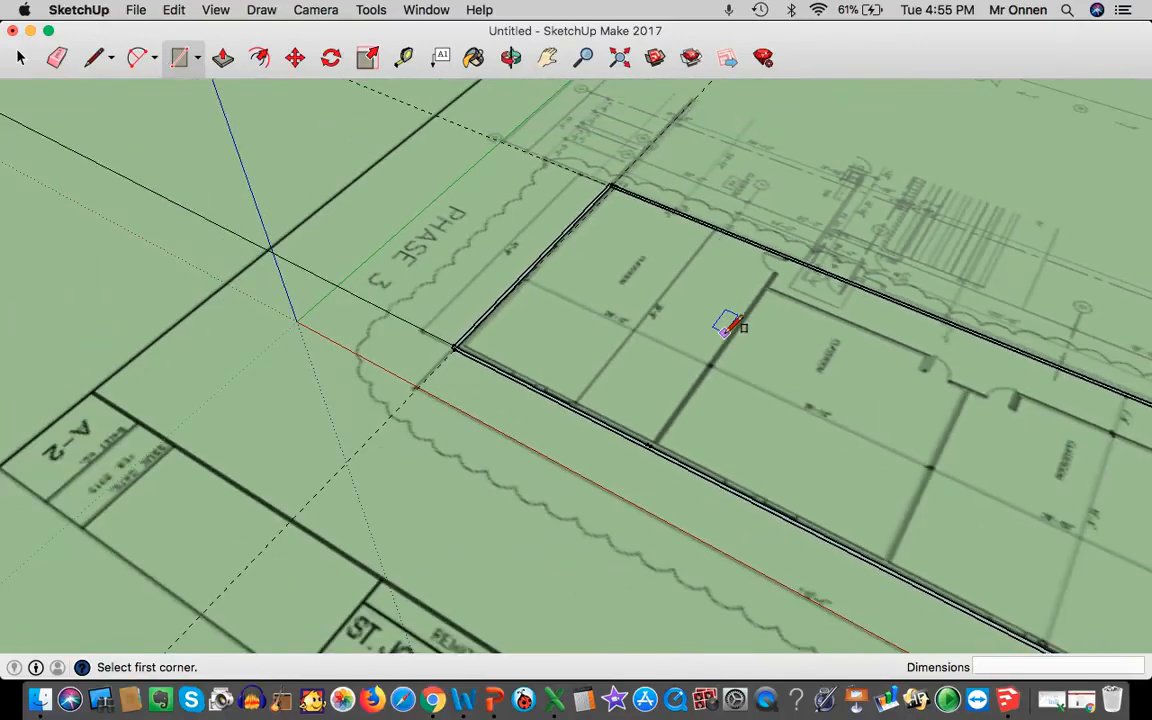
pyautogui.scroll(3, 958, 430)
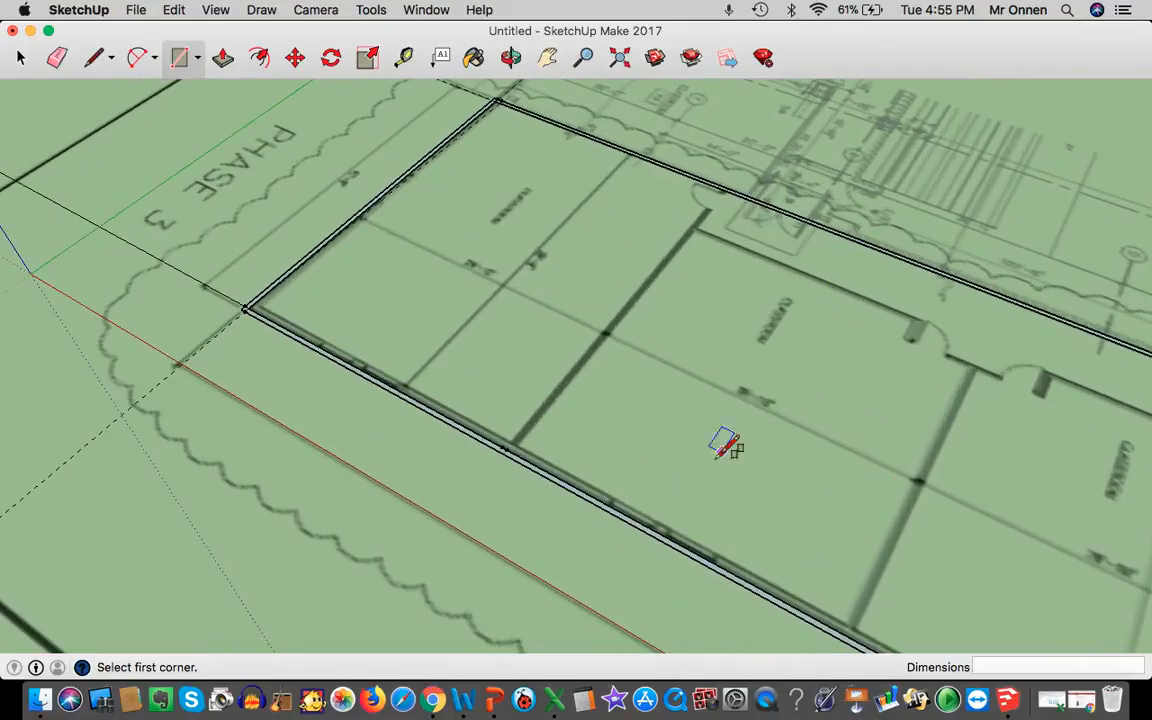
pyautogui.click(503, 446)
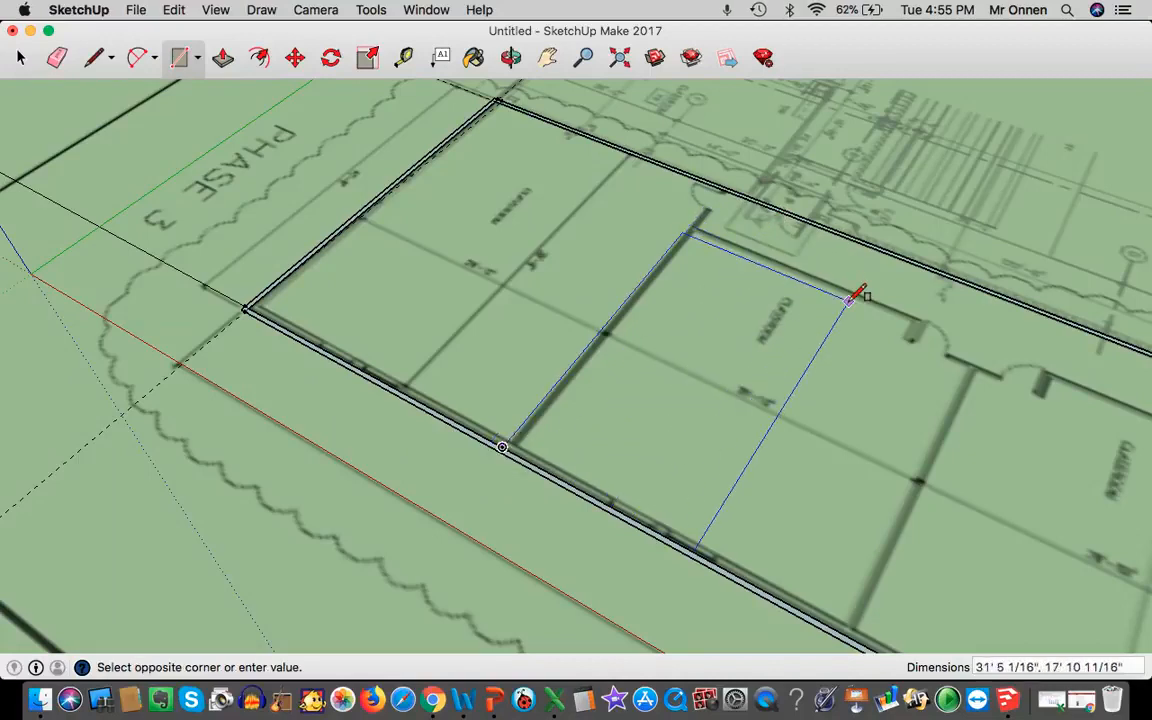
pyautogui.click(987, 347)
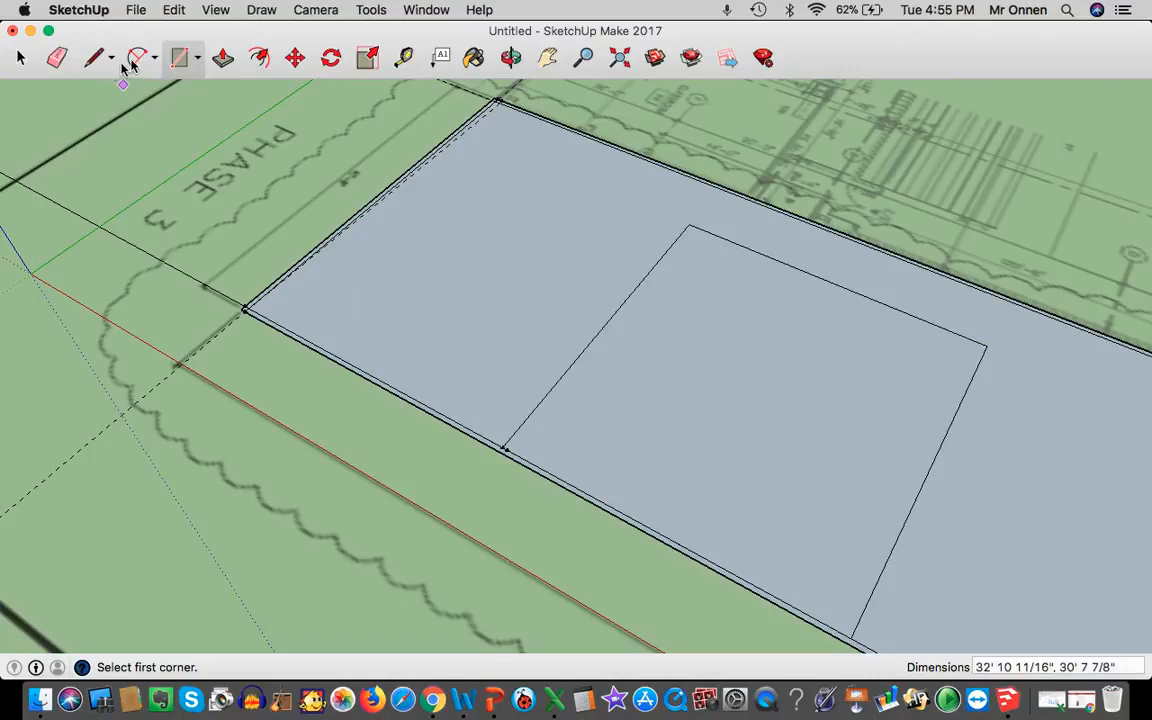
# Create a guide line from the 6" guide point on the lower wall to the classroom rectangle's upper edge, parallel to its left side
pyautogui.click(404, 58)
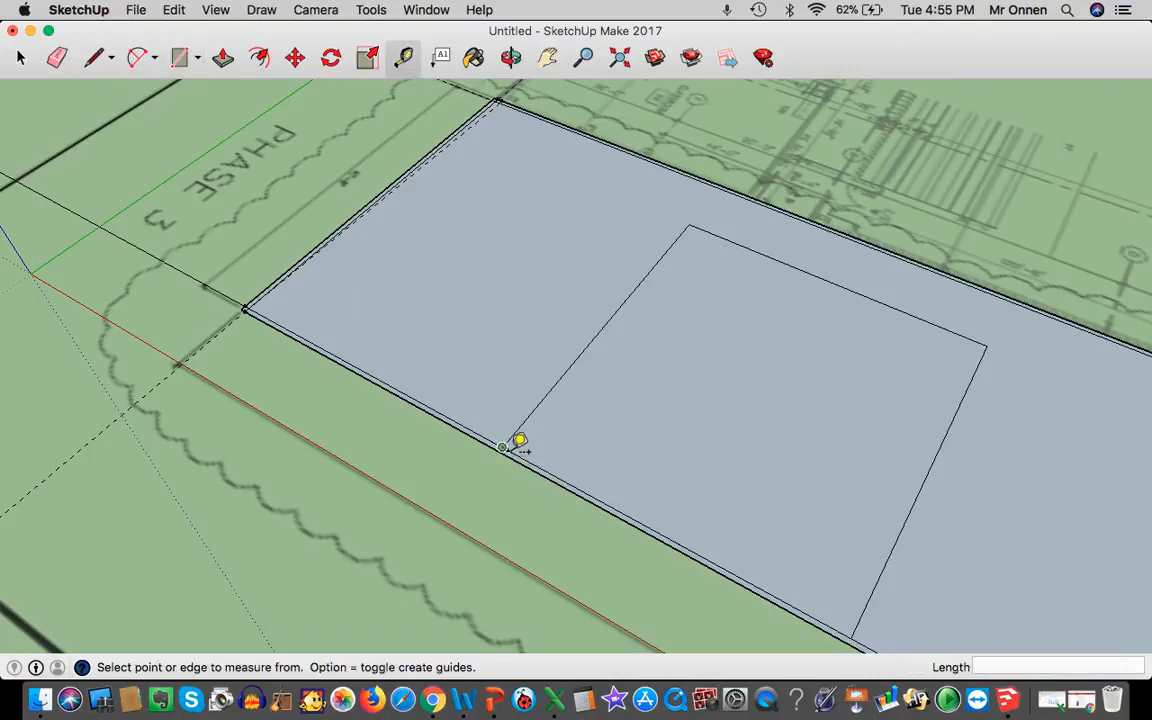
pyautogui.scroll(5, 514, 438)
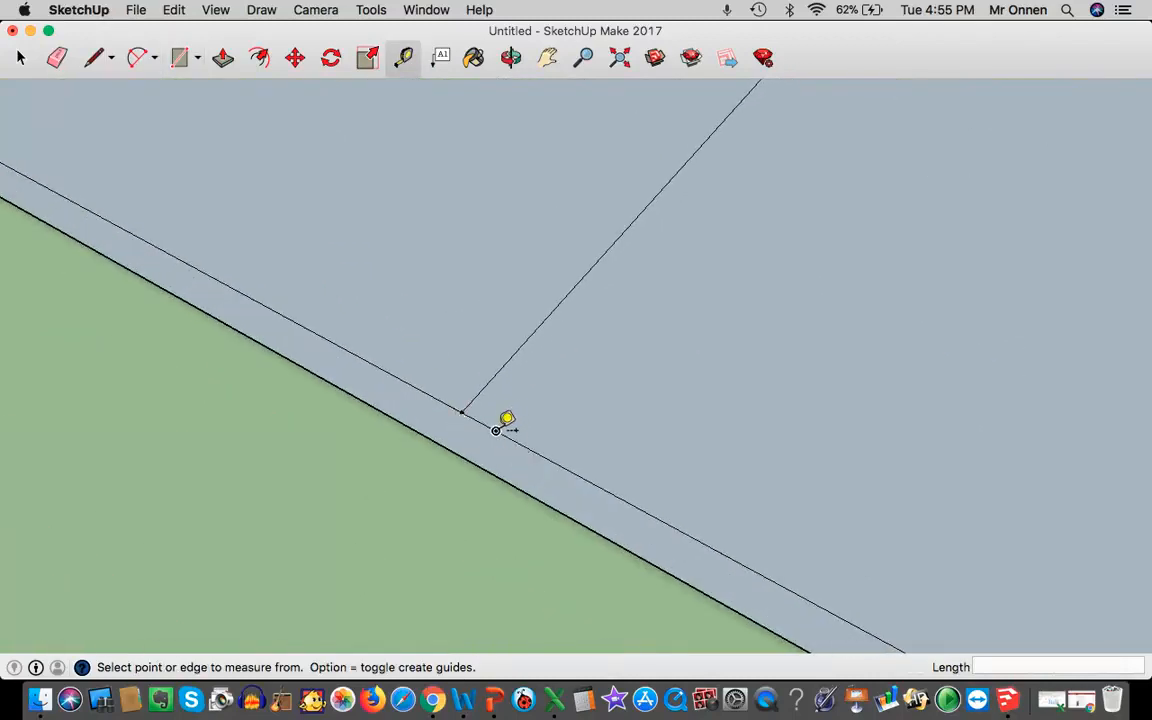
pyautogui.click(496, 430)
pyautogui.scroll(-4, 733, 410)
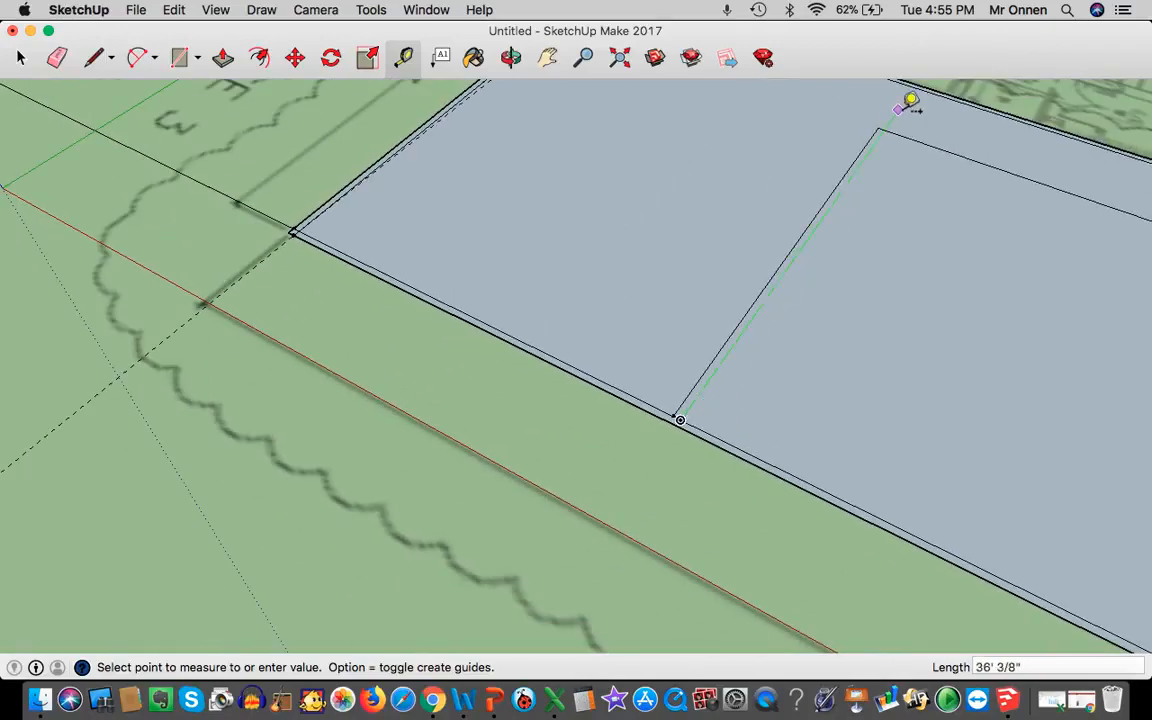
pyautogui.click(883, 129)
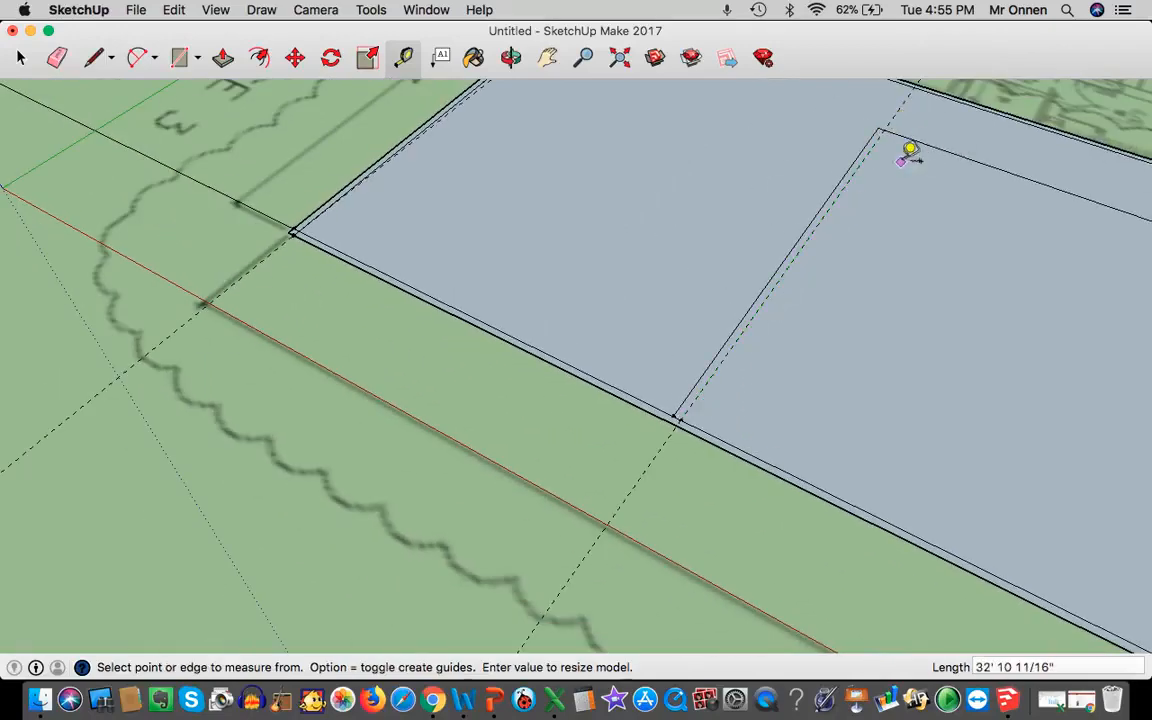
# Place a guide point 6" in from the classroom rectangle's upper-right corner along its upper edge
pyautogui.scroll(-2, 1043, 238)
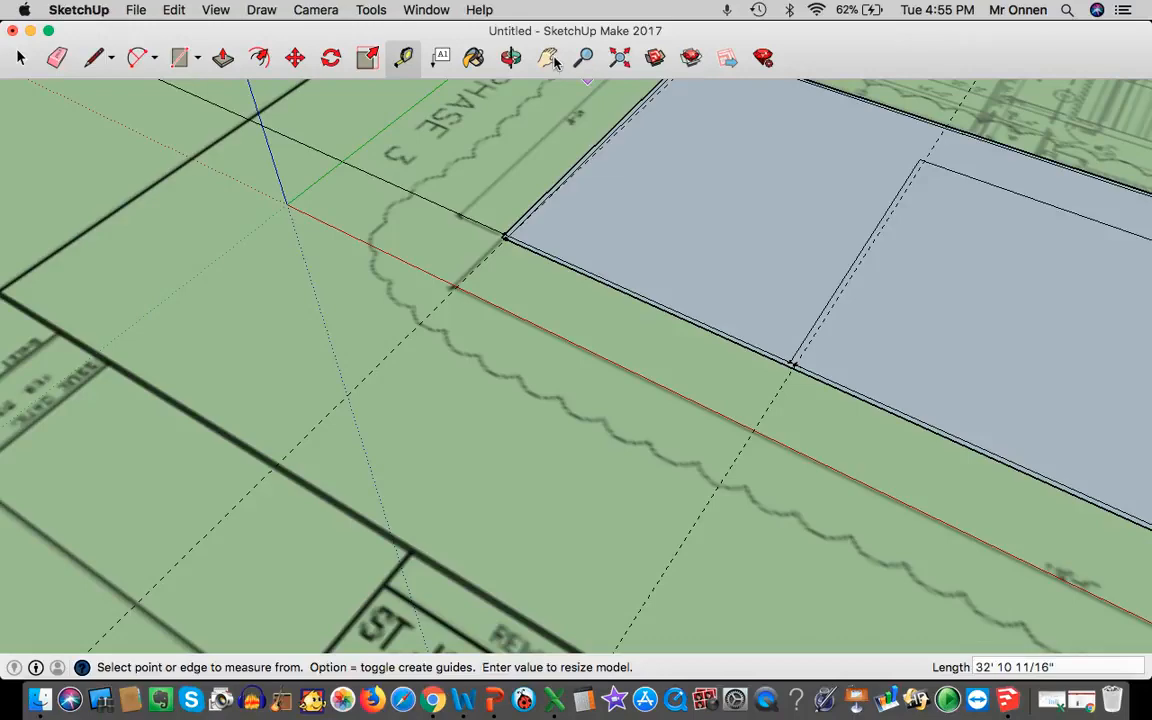
pyautogui.click(548, 58)
pyautogui.moveTo(1016, 352); pyautogui.dragTo(669, 328)
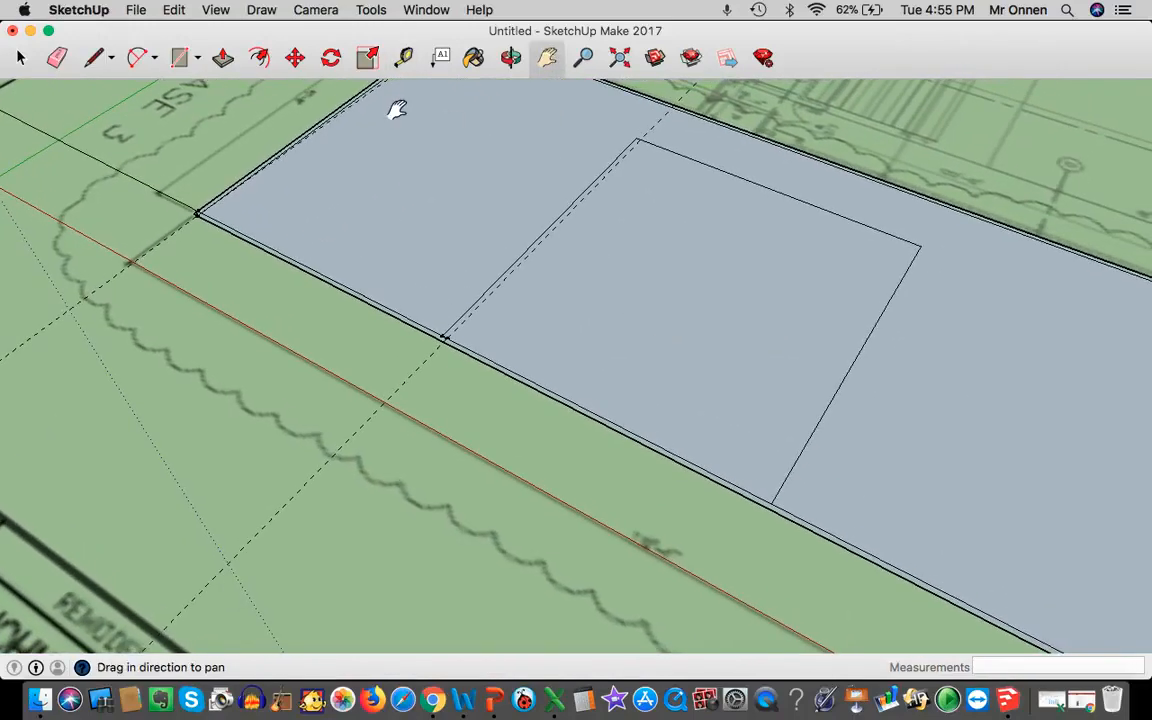
pyautogui.click(405, 58)
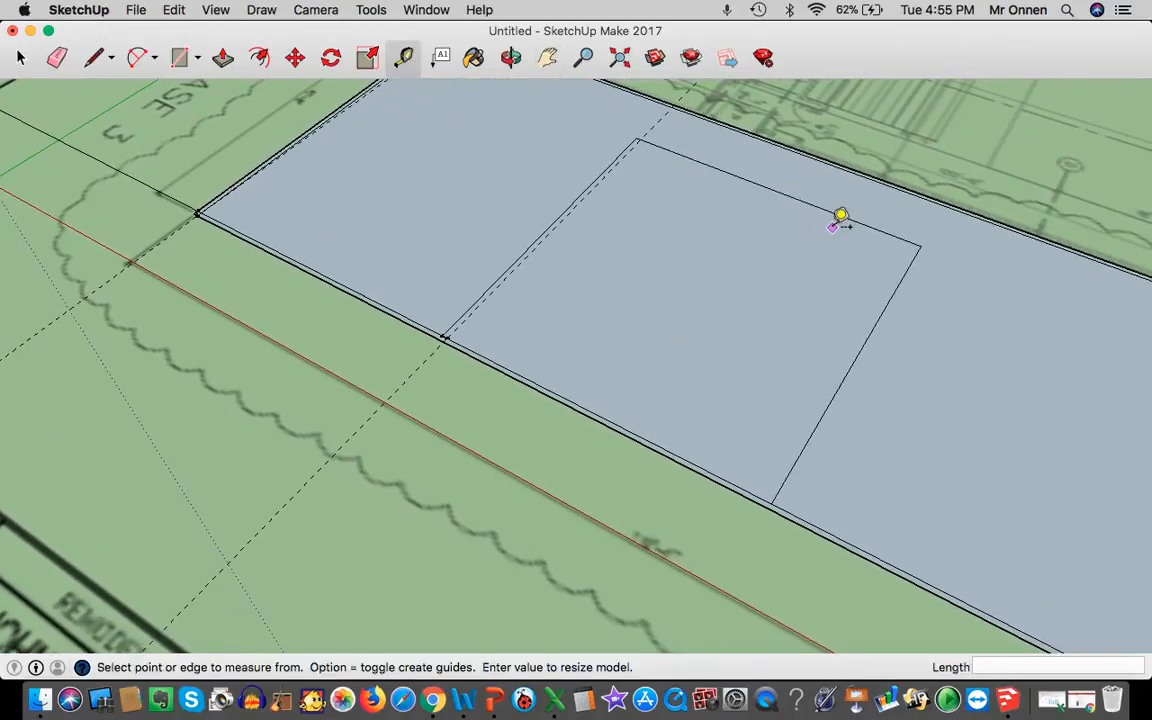
pyautogui.click(922, 241)
pyautogui.click(913, 232)
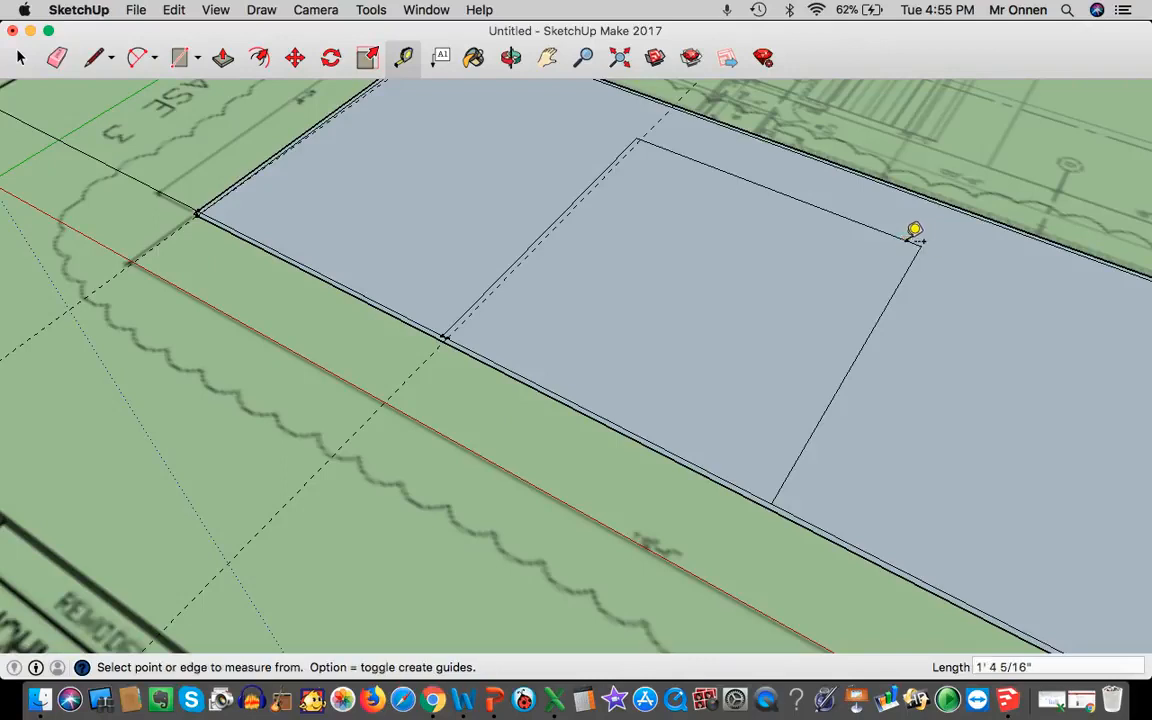
pyautogui.moveTo(1020, 665); pyautogui.dragTo(886, 663)
pyautogui.write('6"')
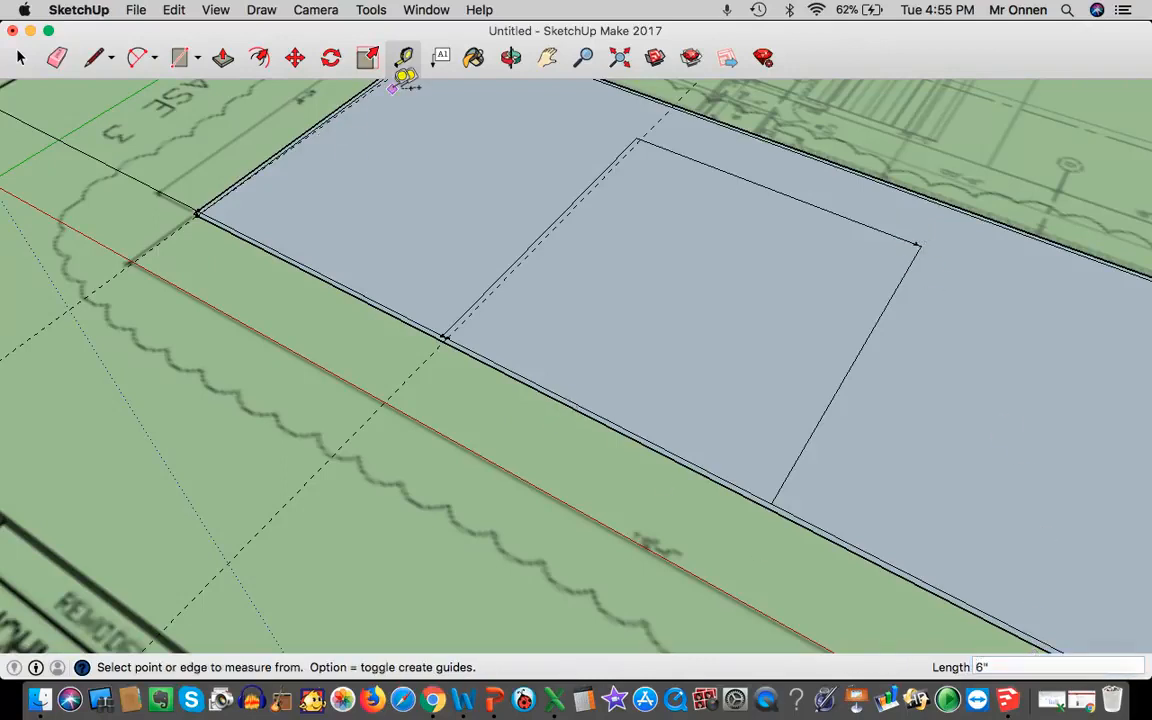
# Create a guide line from the 6" guide point near the classroom rectangle's upper-right corner to the lower wall, parallel to its right side
pyautogui.scroll(3, 922, 240)
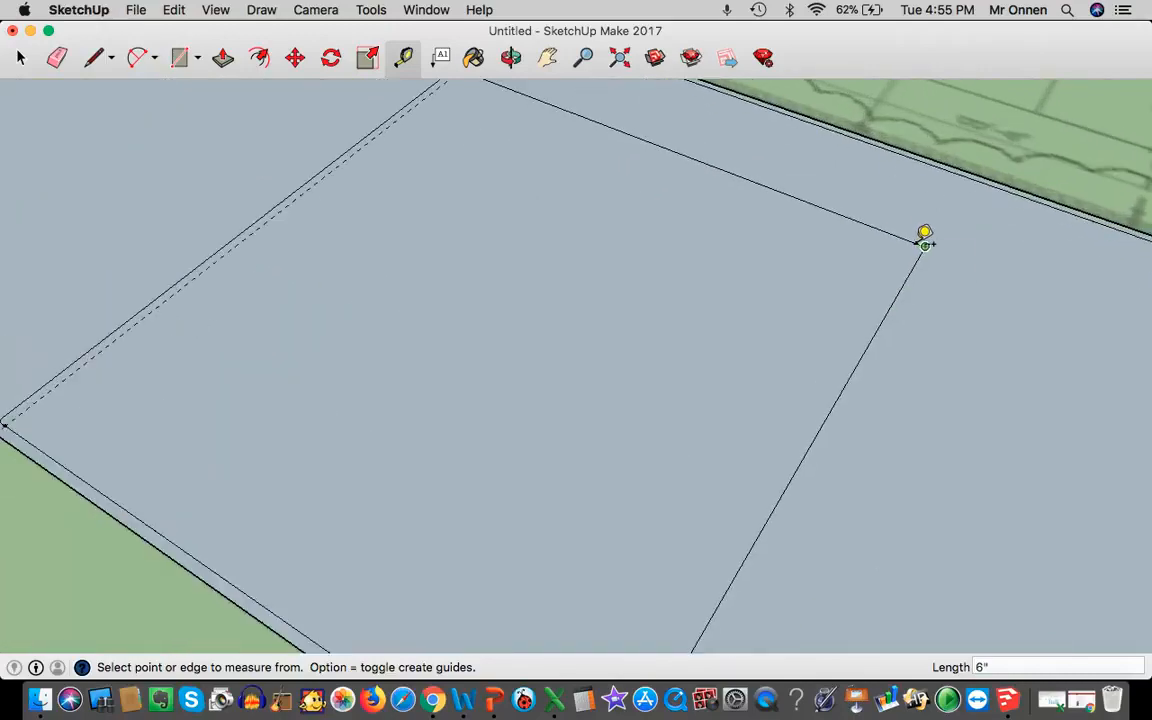
pyautogui.click(917, 241)
pyautogui.scroll(-5, 784, 391)
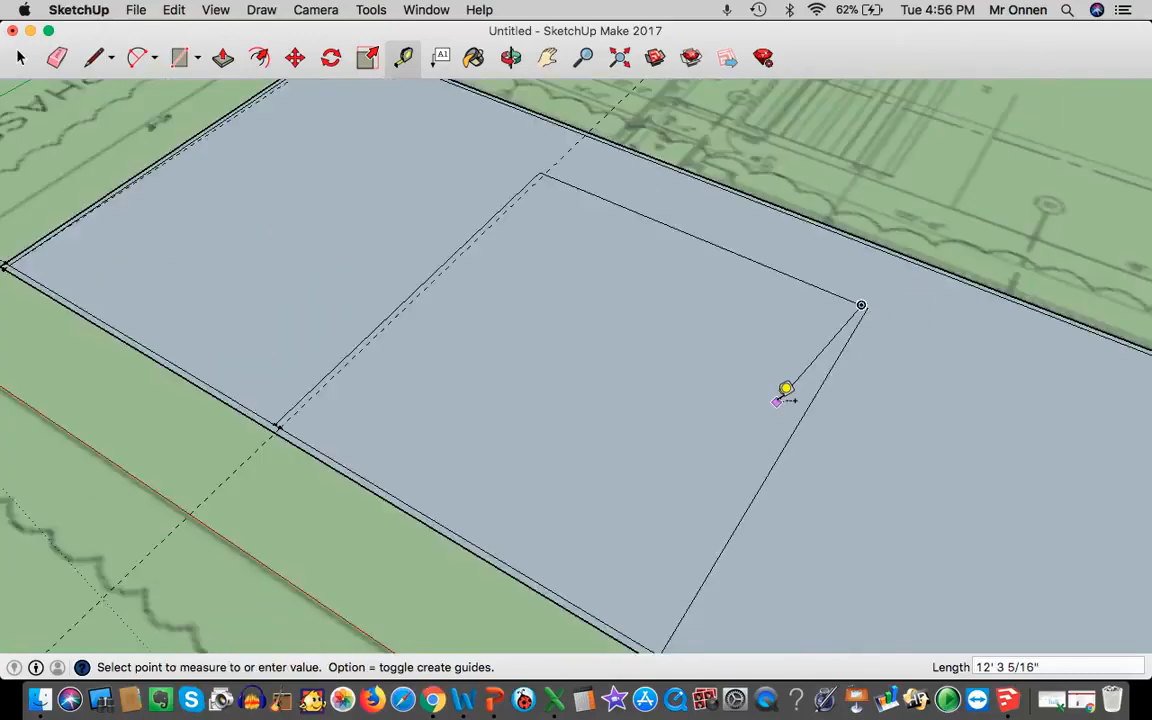
pyautogui.scroll(3, 719, 518)
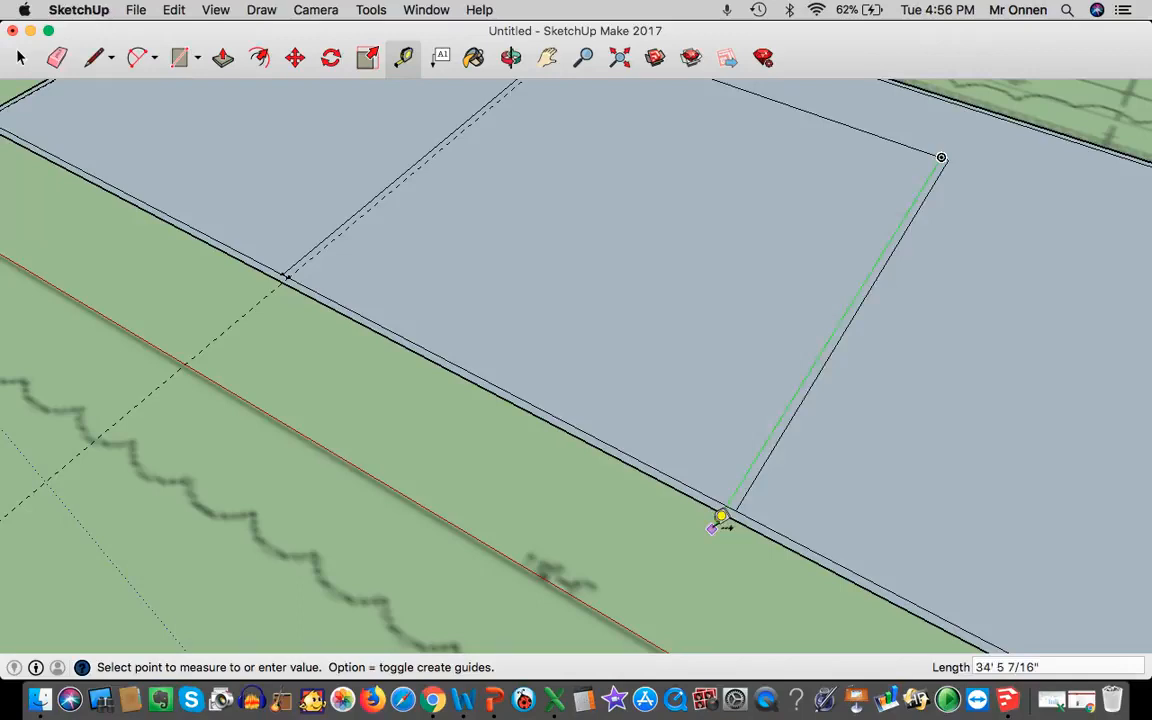
pyautogui.click(724, 503)
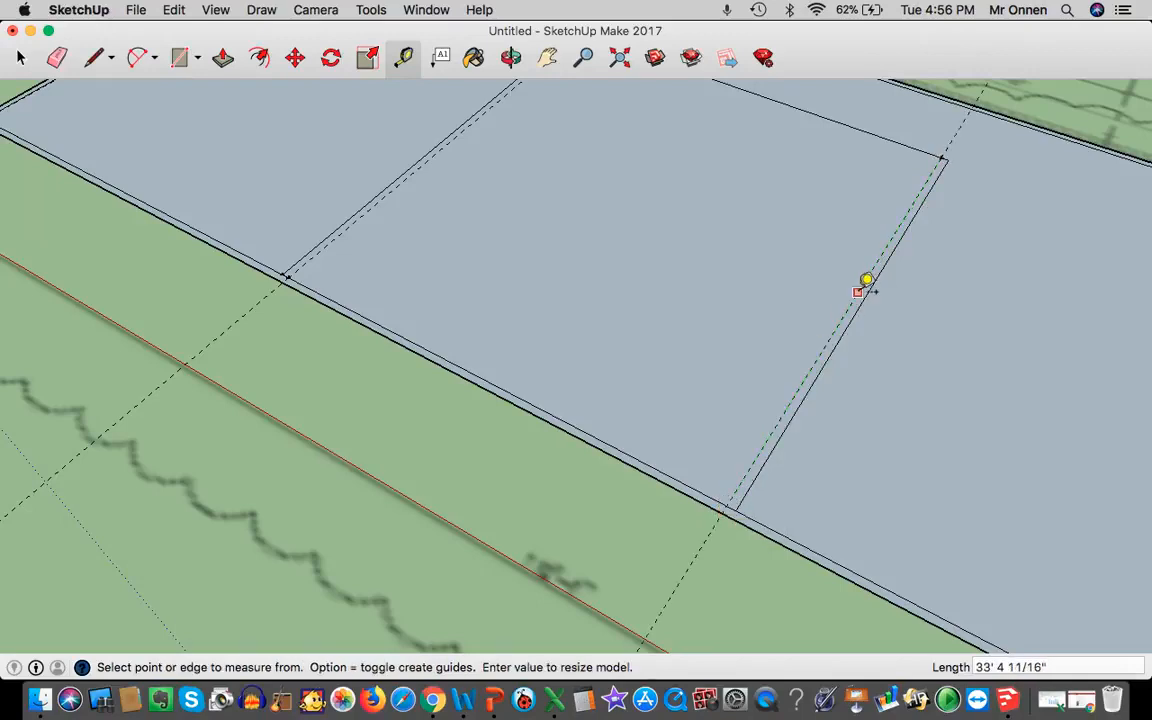
# Place a guide point 6" down from the classroom rectangle's upper-right corner along its right side
pyautogui.scroll(1, 948, 148)
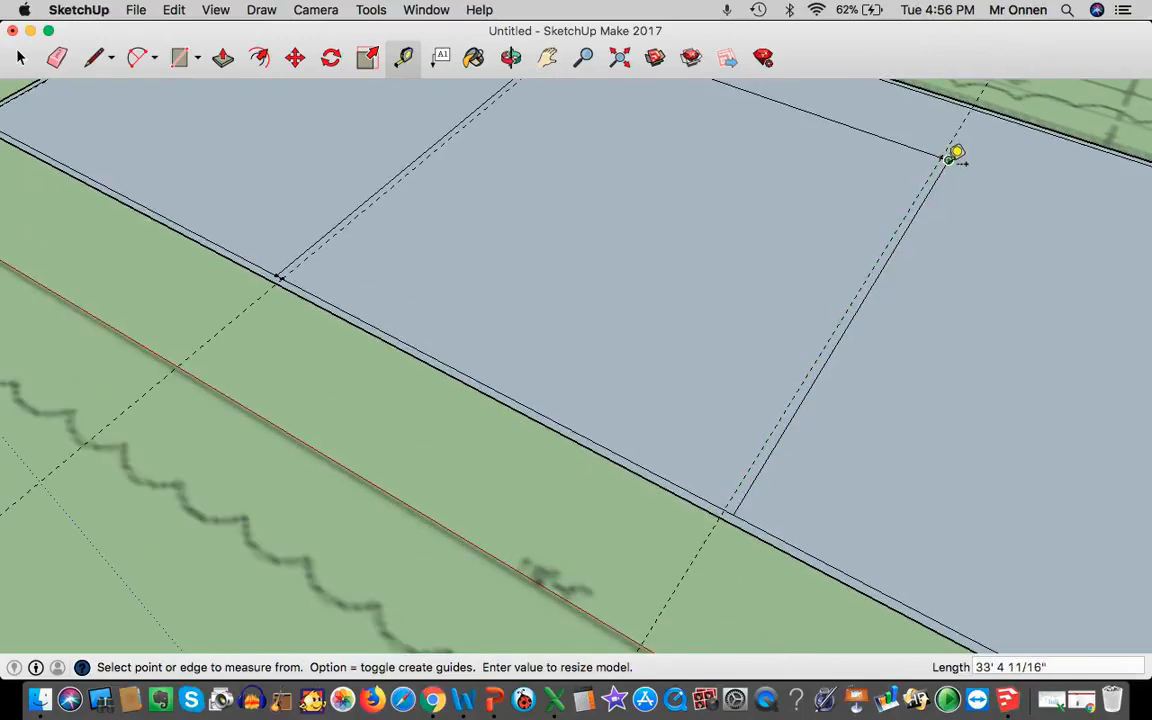
pyautogui.click(948, 160)
pyautogui.write('2')
pyautogui.press('Return')
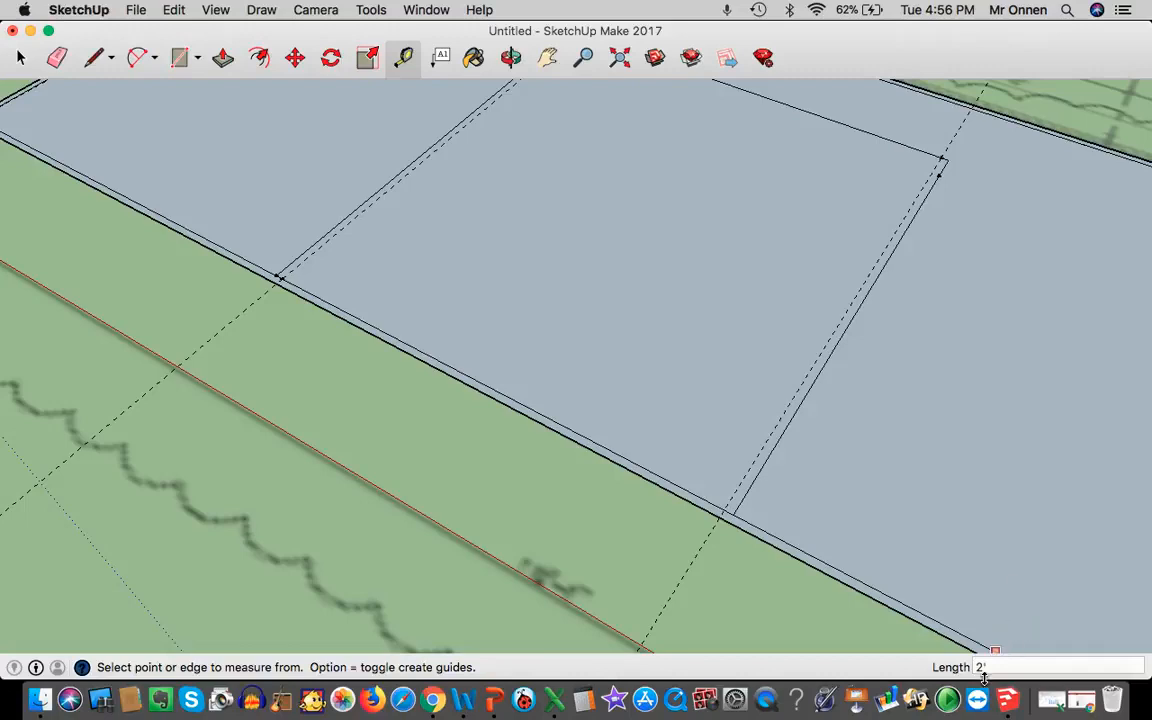
pyautogui.moveTo(995, 662); pyautogui.dragTo(914, 657)
pyautogui.write('6"')
pyautogui.press('Return')
# Create a guide line from the 6" guide point on the classroom's right side to its left side, parallel to the upper edge
pyautogui.scroll(5, 973, 140)
pyautogui.scroll(2, 973, 140)
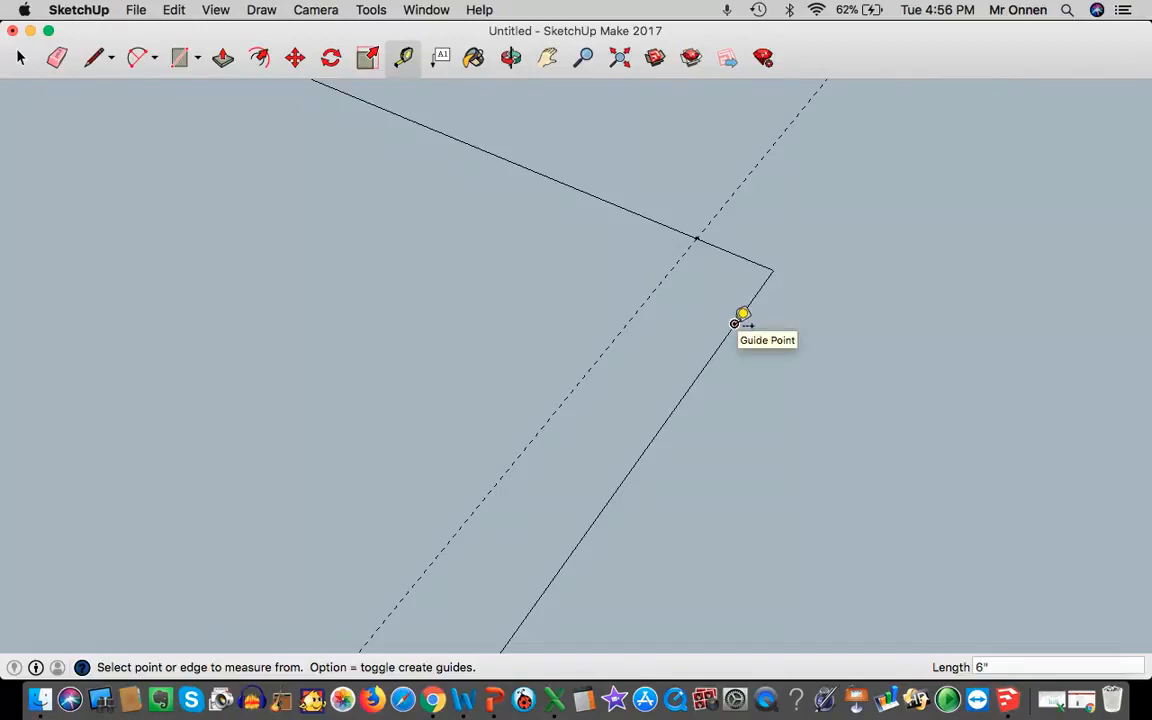
pyautogui.click(734, 323)
pyautogui.scroll(-4, 459, 240)
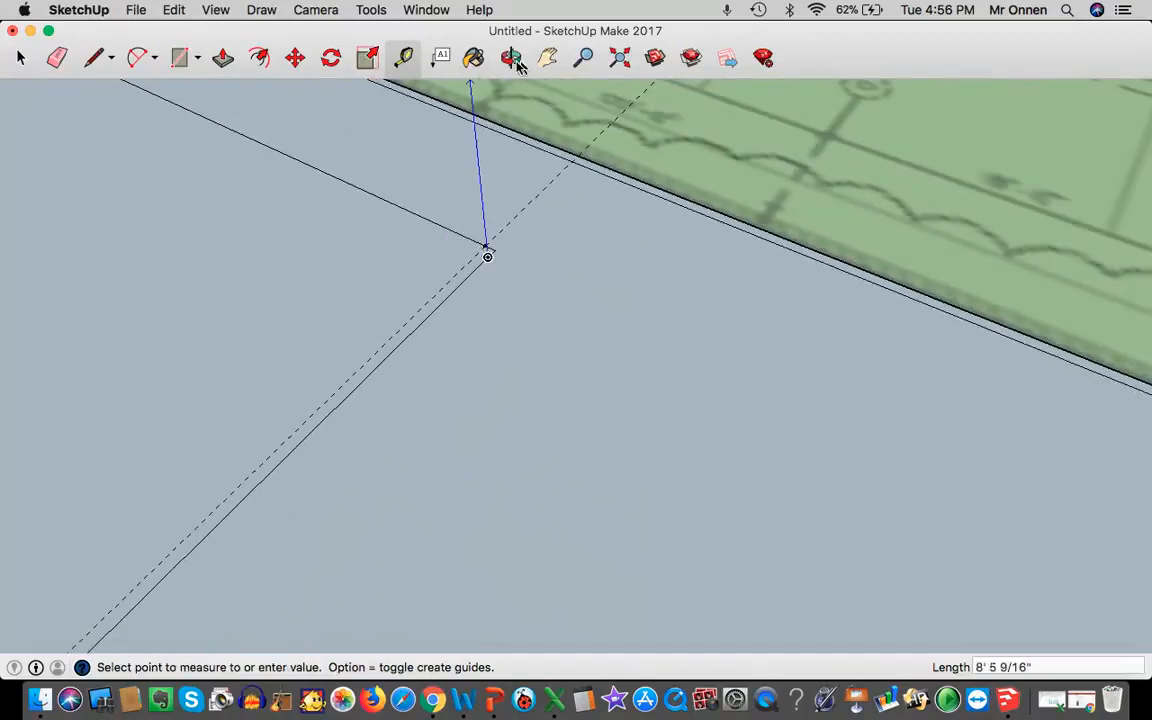
pyautogui.click(549, 58)
pyautogui.moveTo(296, 270); pyautogui.dragTo(650, 439)
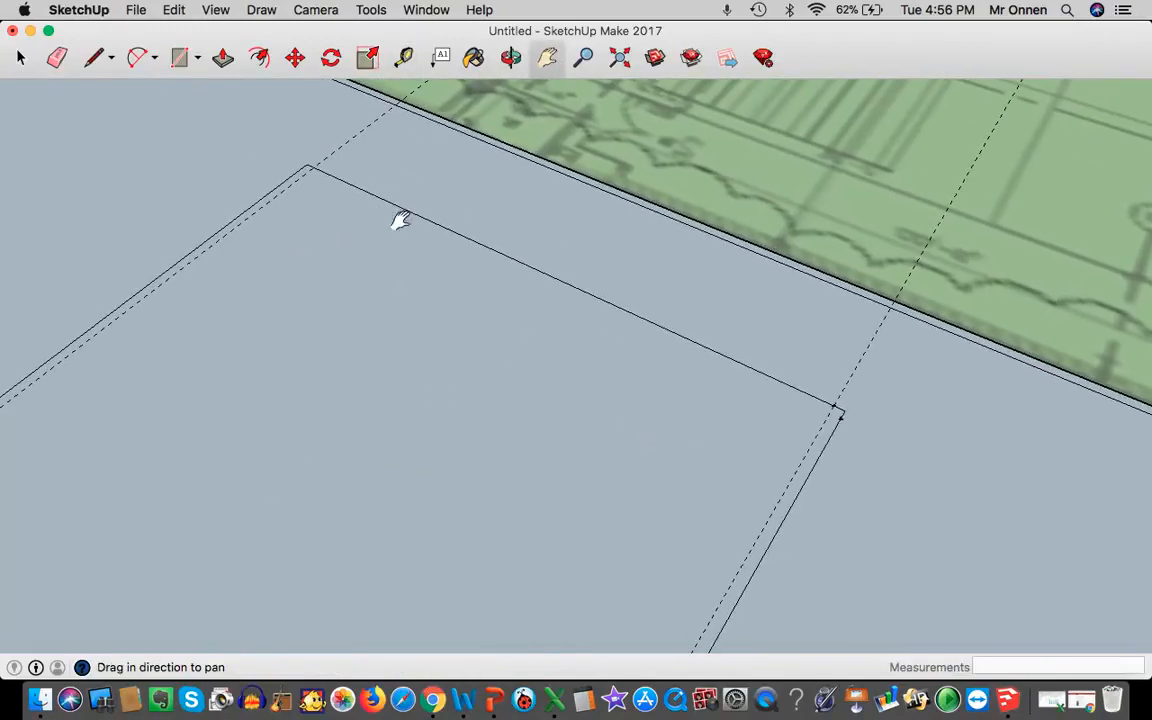
pyautogui.click(404, 60)
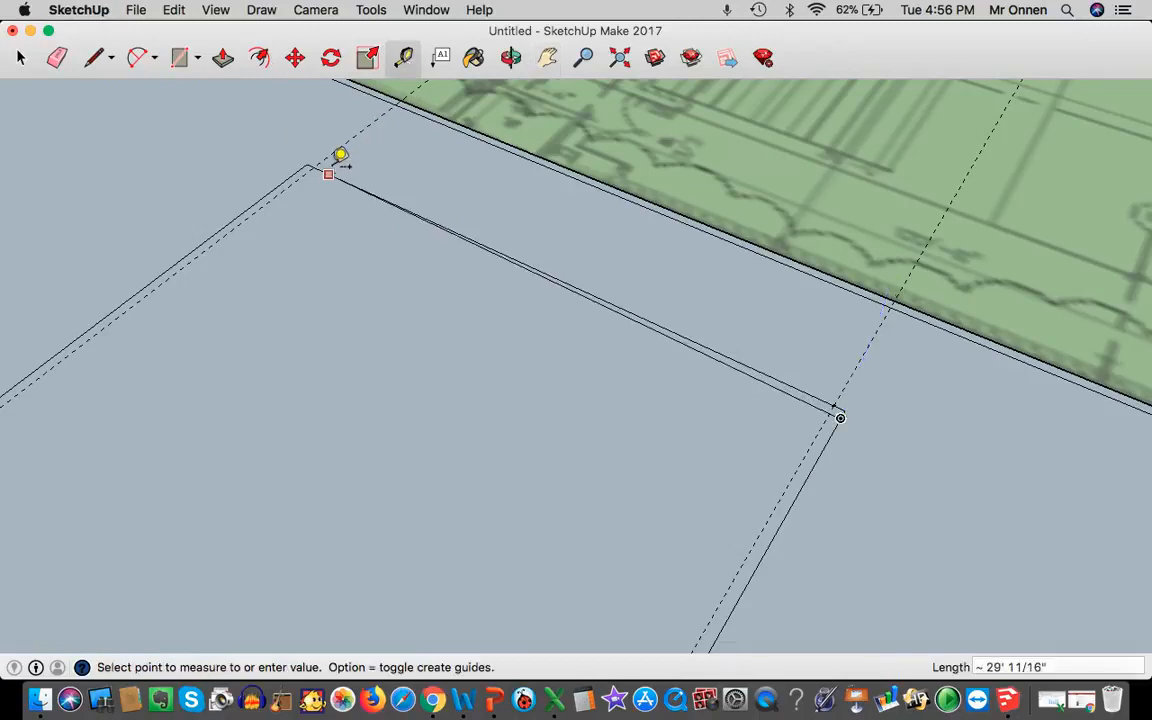
pyautogui.click(302, 163)
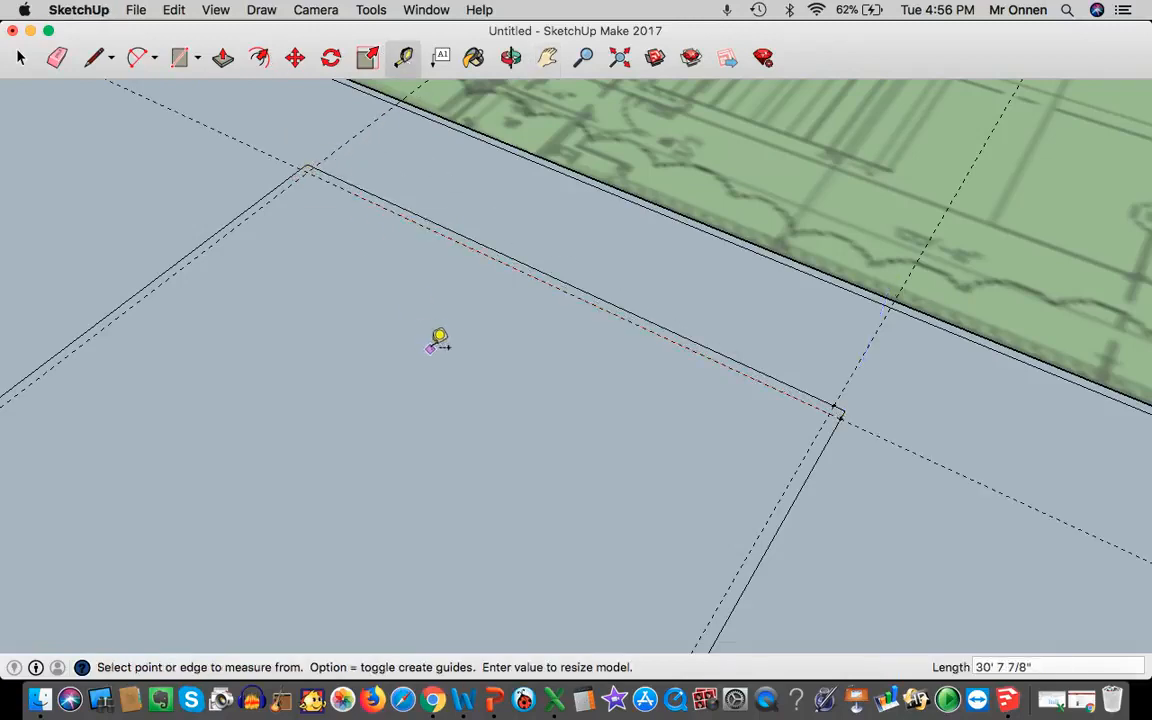
# Draw an inner rectangle from the classroom's lower-left 29' 5" guide point to the upper-right guide intersection, about 32' 5" by 30' 2"
pyautogui.click(19, 59)
pyautogui.scroll(-5, 276, 424)
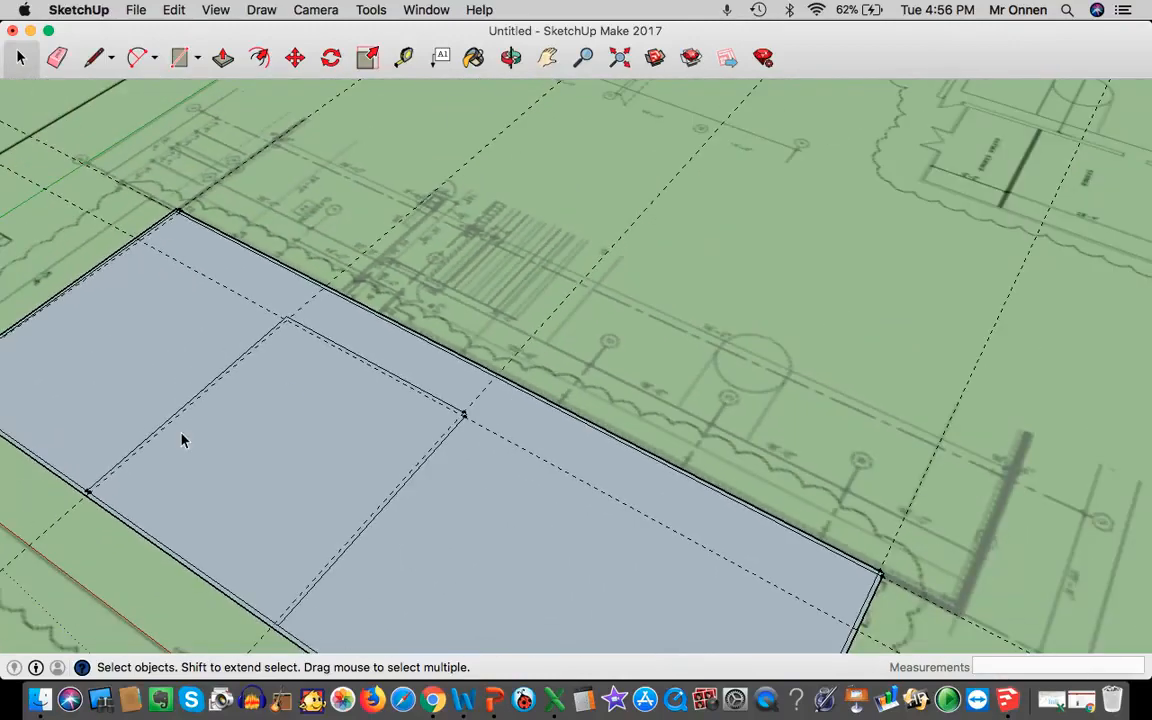
pyautogui.click(180, 58)
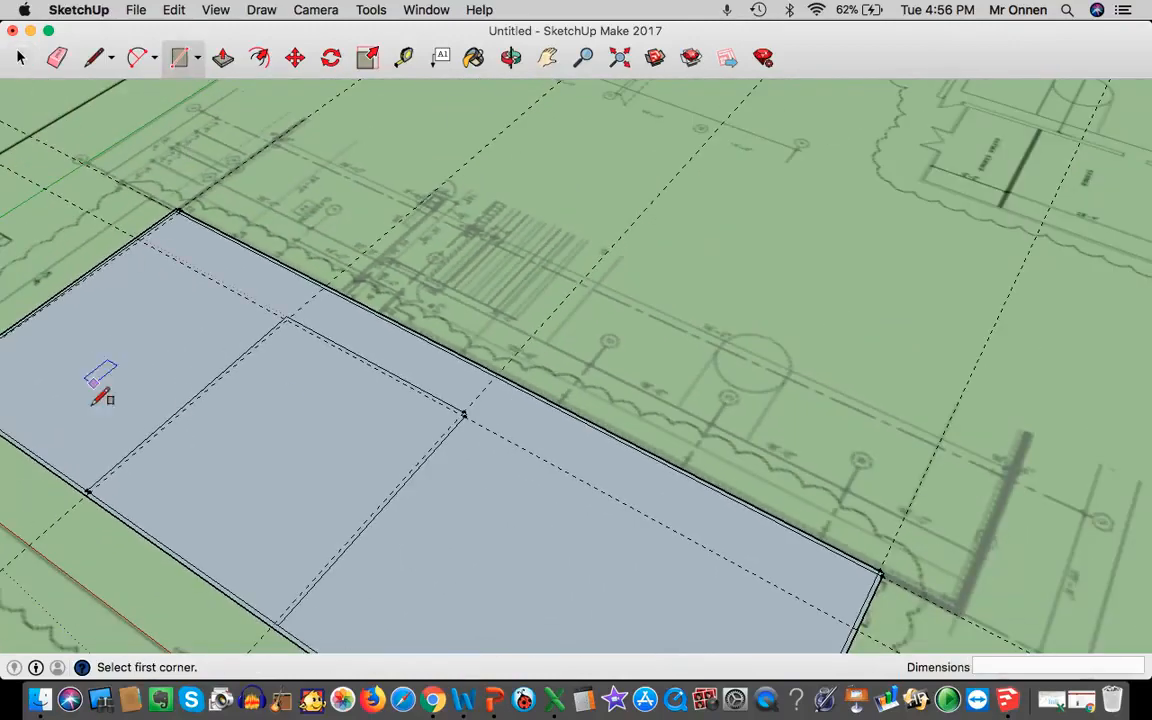
pyautogui.scroll(3, 143, 528)
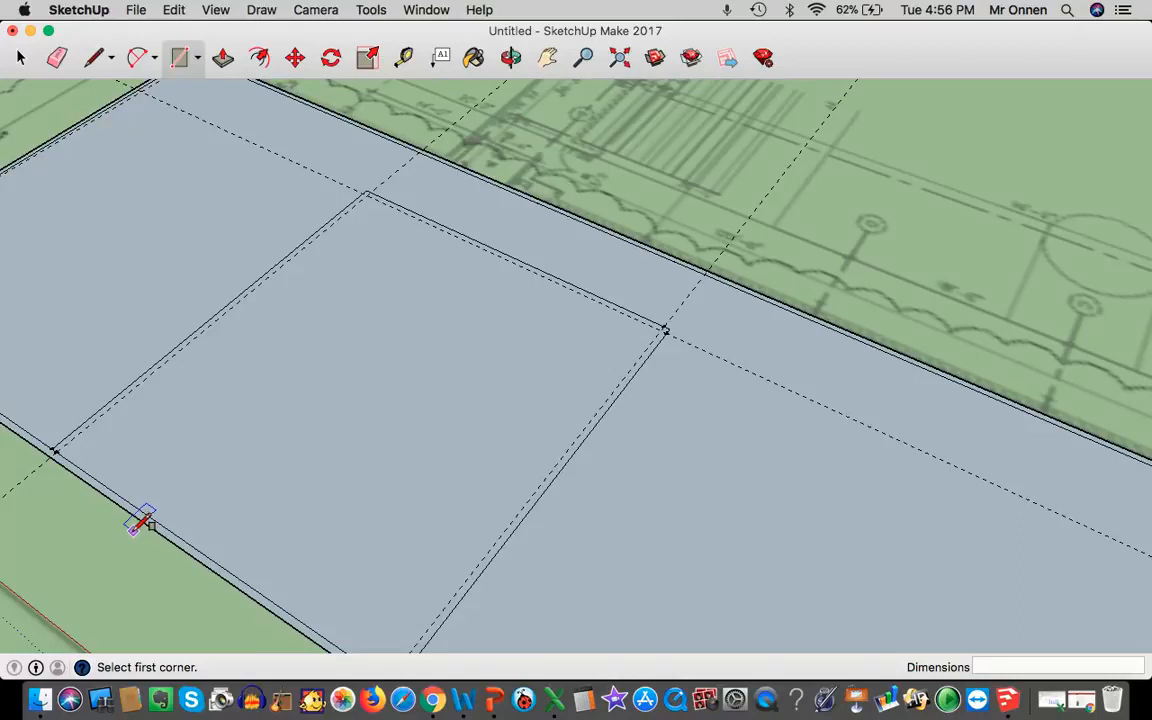
pyautogui.click(52, 449)
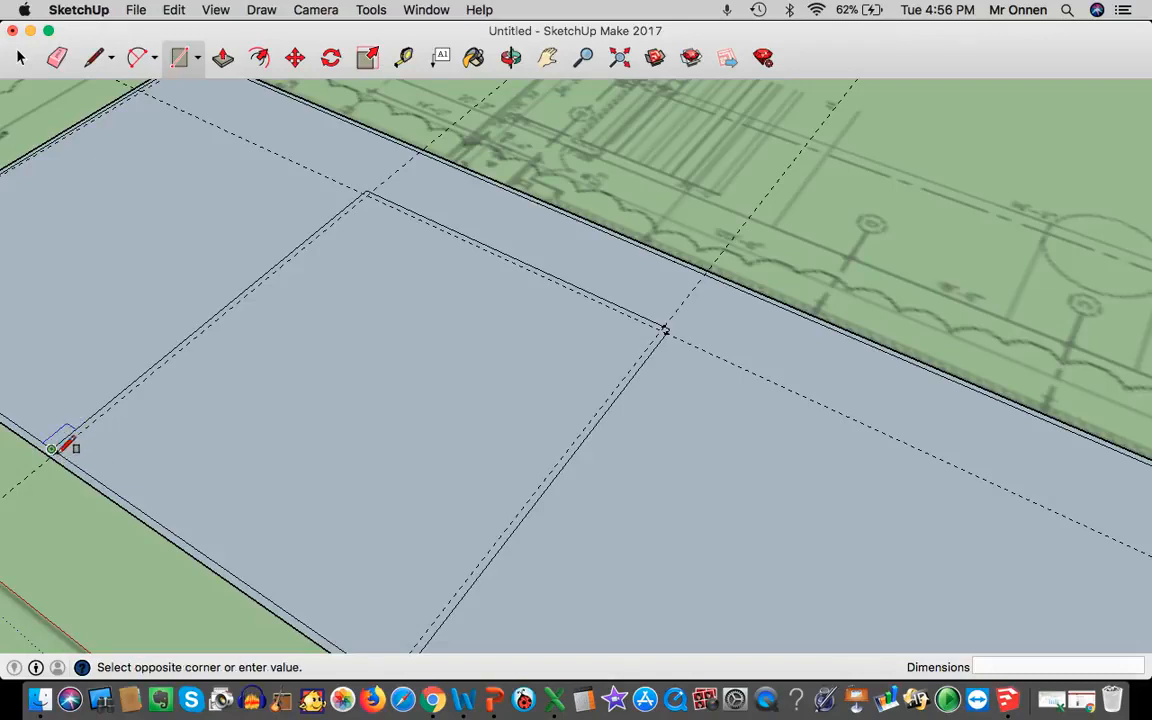
pyautogui.click(667, 326)
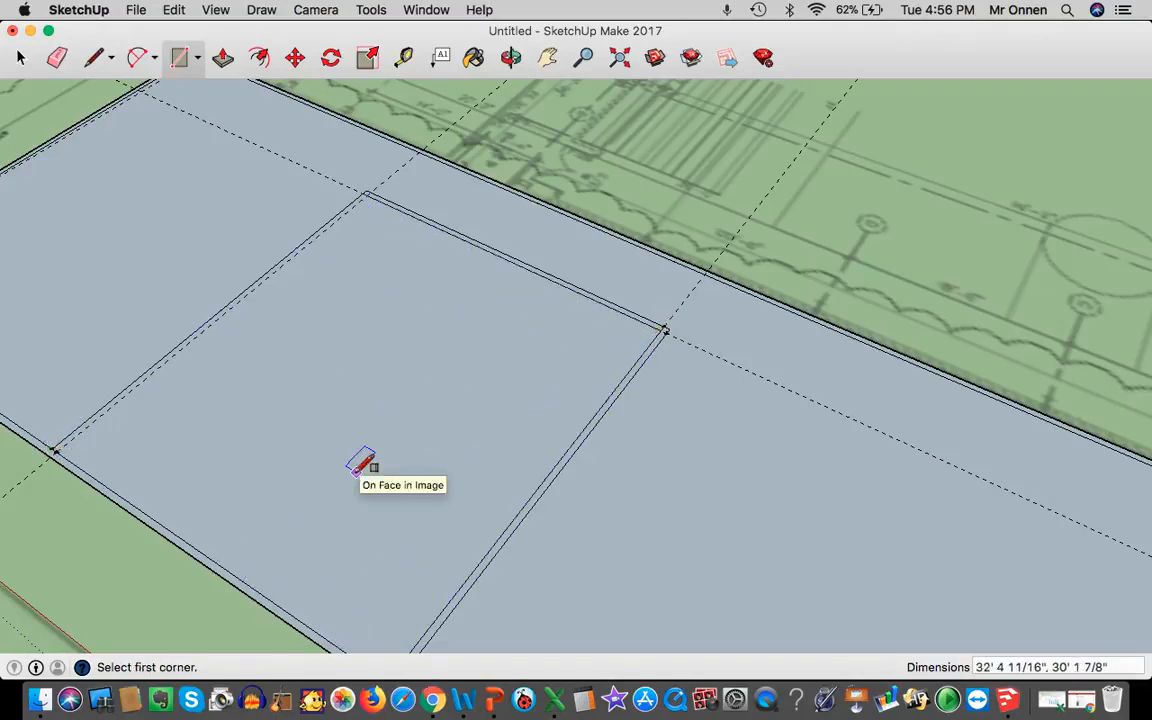
# Delete the large floor face around the second classroom's partitions and the floor face inside that classroom
pyautogui.click(547, 58)
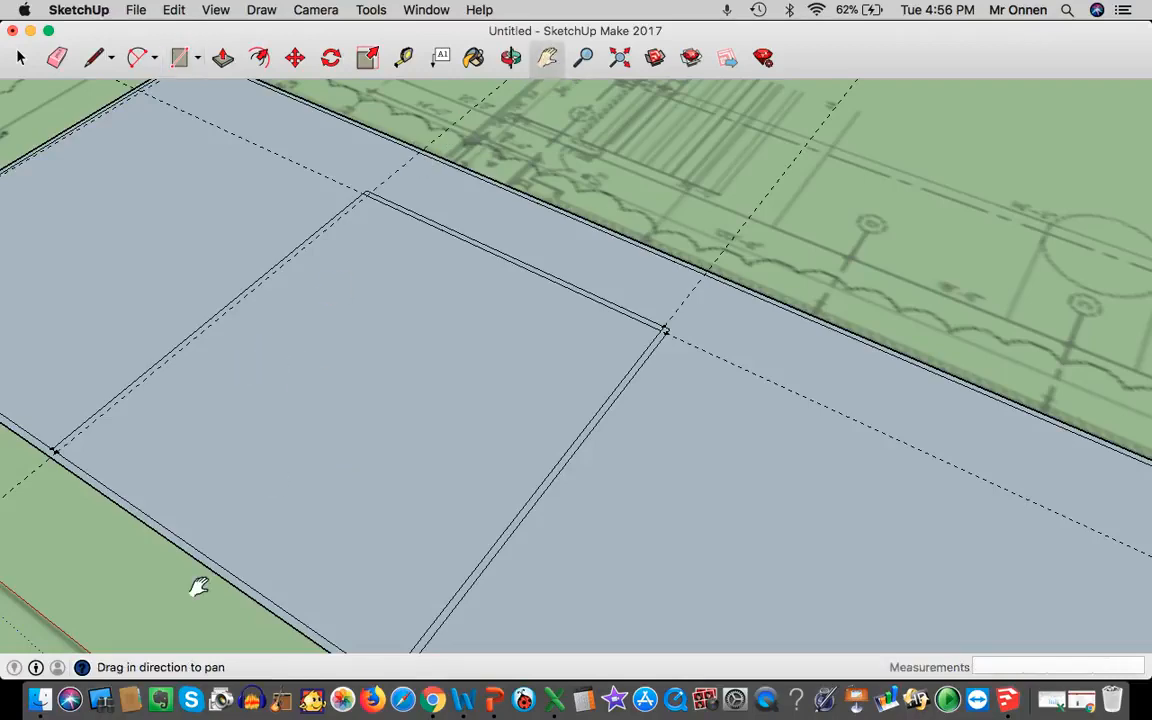
pyautogui.moveTo(199, 588); pyautogui.dragTo(396, 460)
pyautogui.scroll(5, 404, 447)
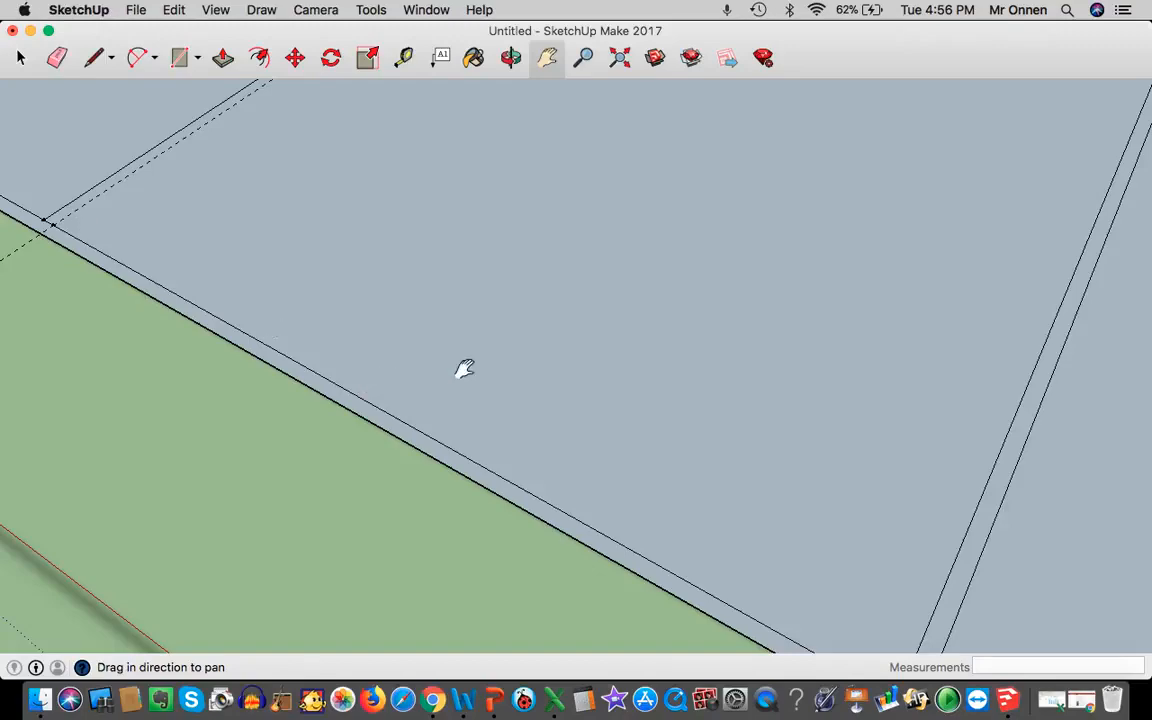
pyautogui.moveTo(787, 437); pyautogui.dragTo(600, 314)
pyautogui.scroll(-6, 588, 312)
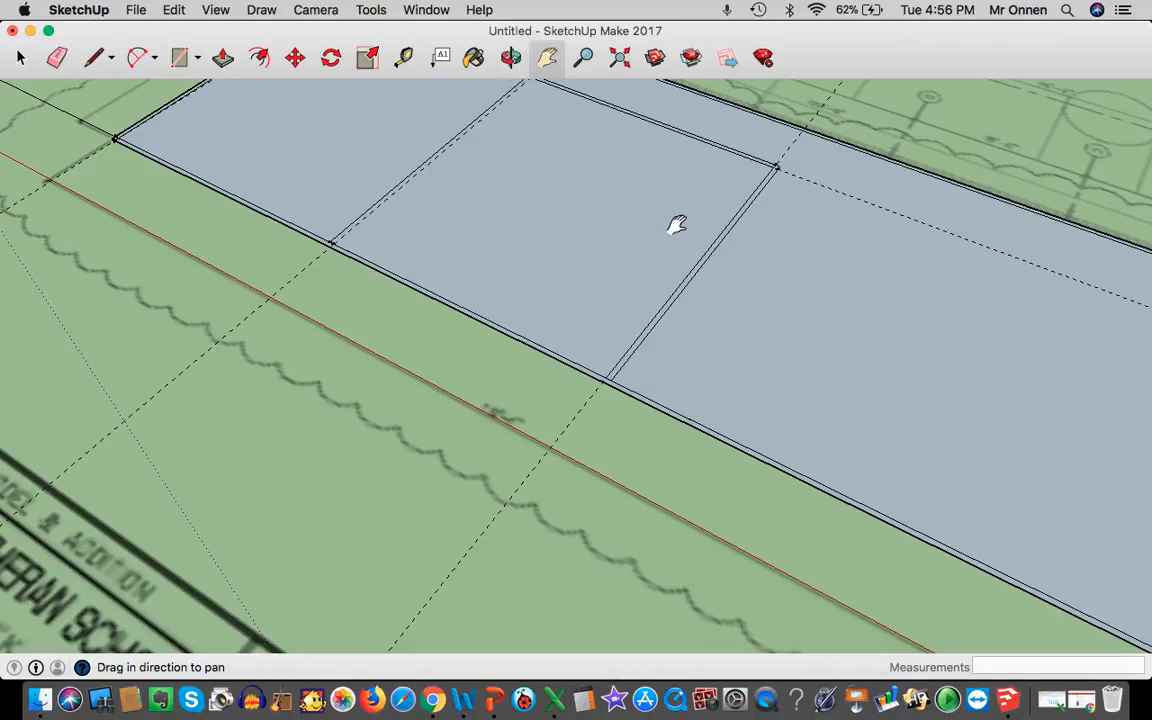
pyautogui.moveTo(578, 237); pyautogui.dragTo(307, 318)
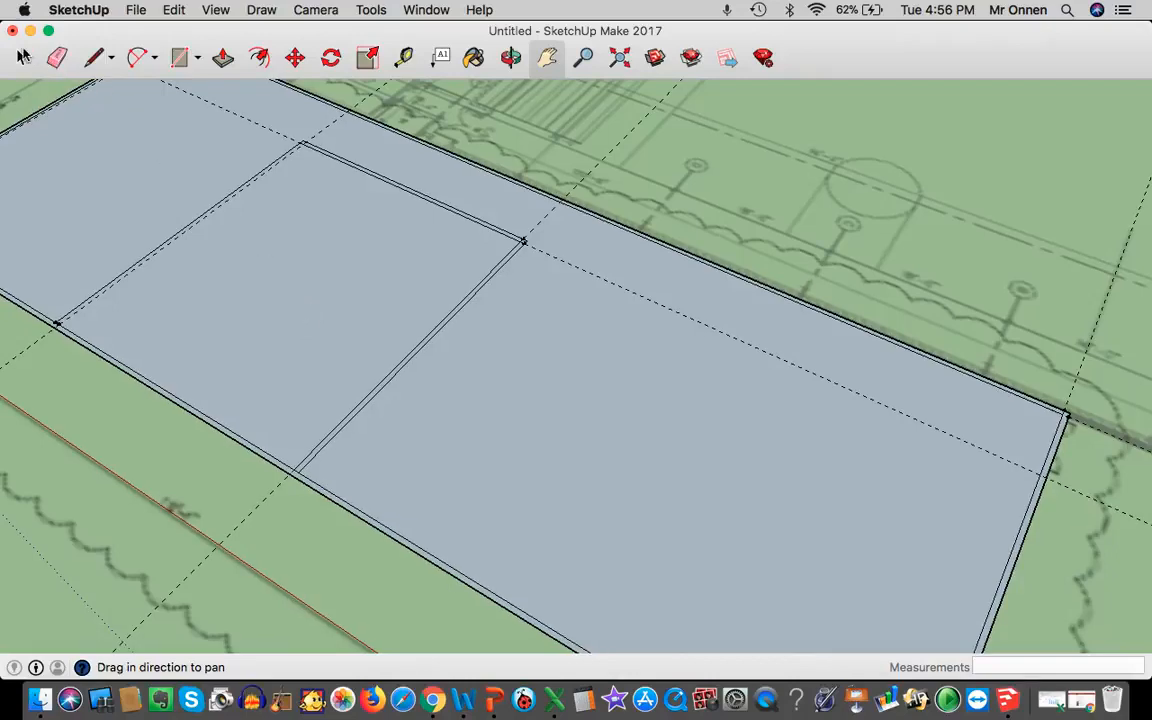
pyautogui.click(21, 57)
pyautogui.click(551, 410)
pyautogui.press('Delete')
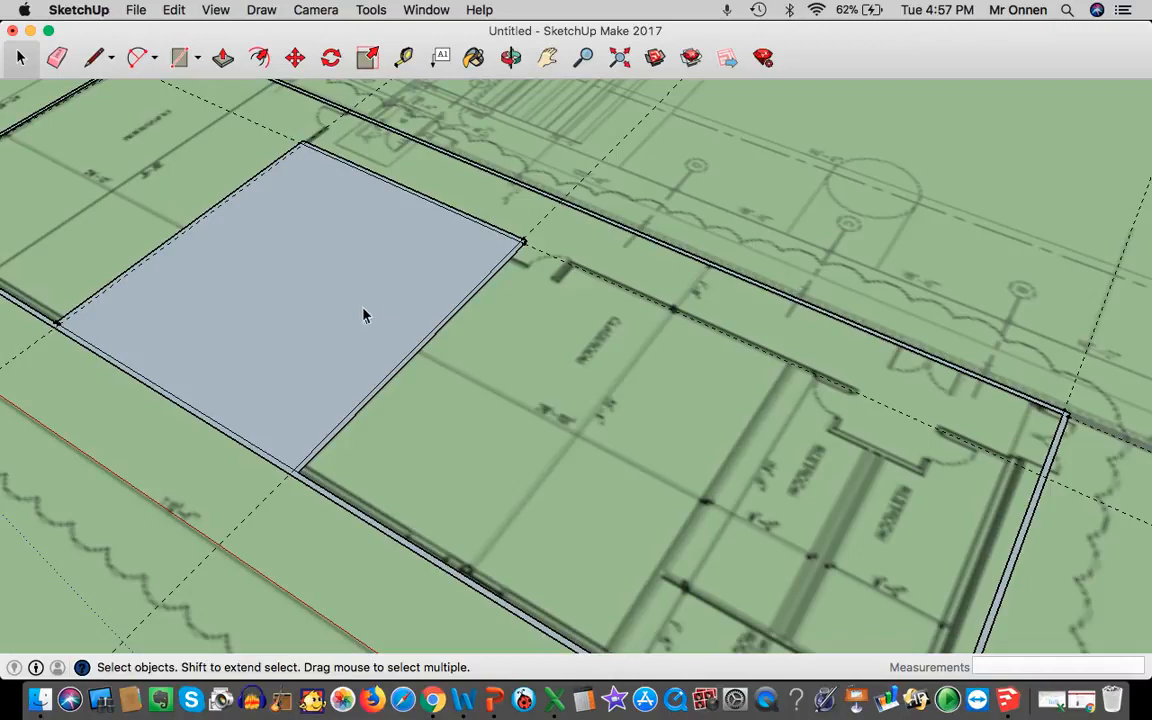
pyautogui.click(311, 330)
pyautogui.press('Delete')
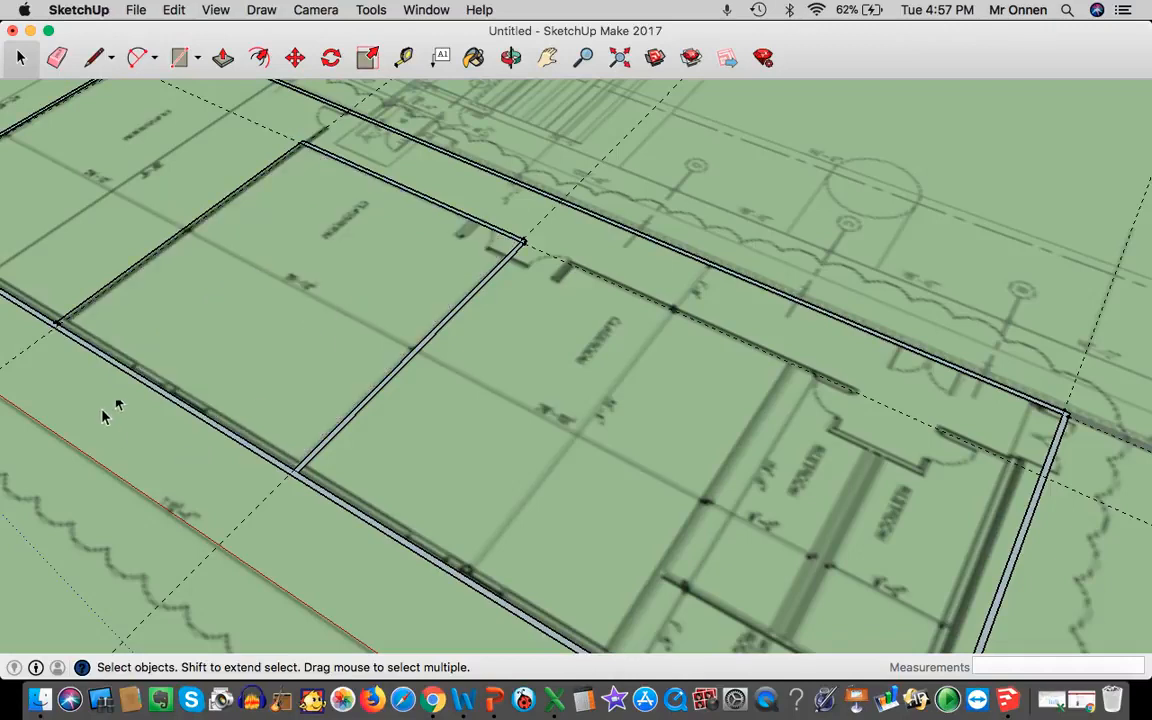
# Check the classroom's left partition, and undo both floor face deletions and the inner rectangle
pyautogui.click(549, 58)
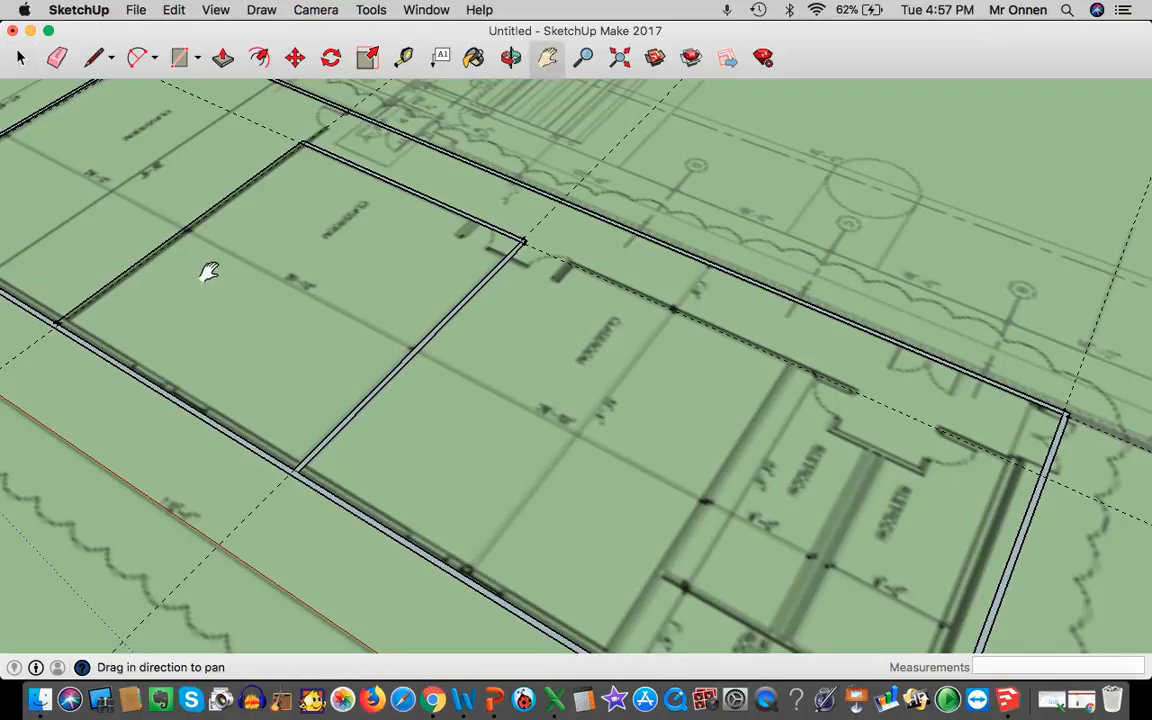
pyautogui.moveTo(209, 272); pyautogui.dragTo(383, 257)
pyautogui.scroll(6, 265, 298)
pyautogui.scroll(-8, 268, 298)
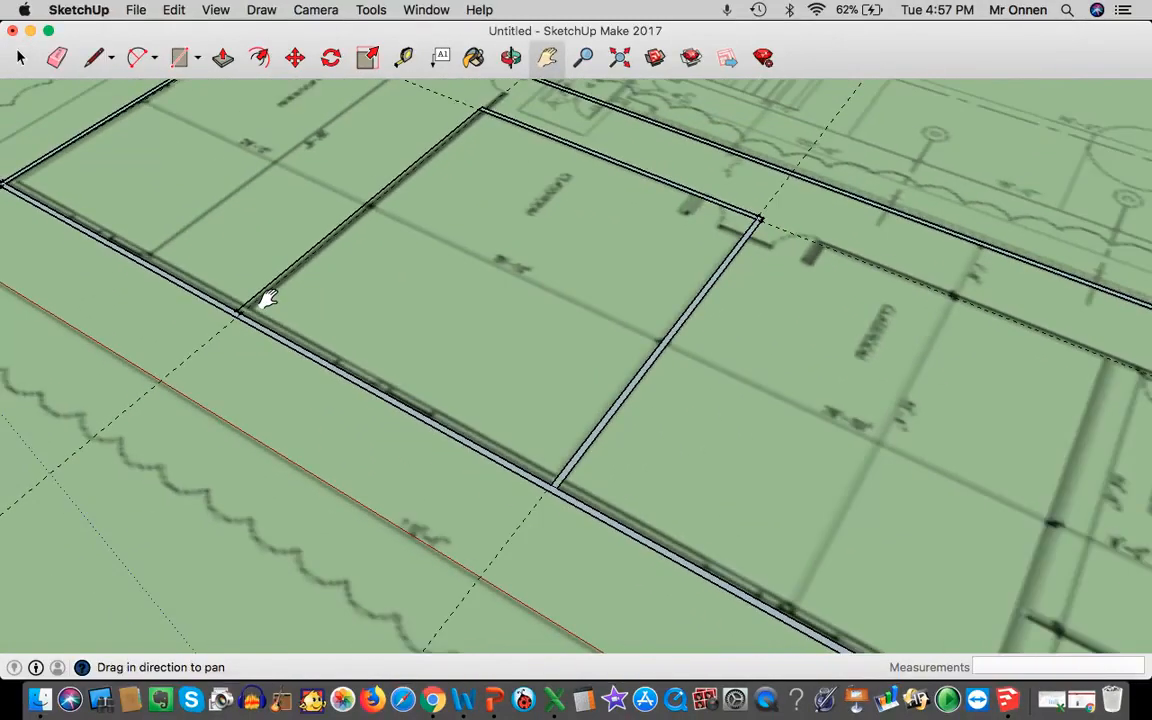
pyautogui.press('super+z')
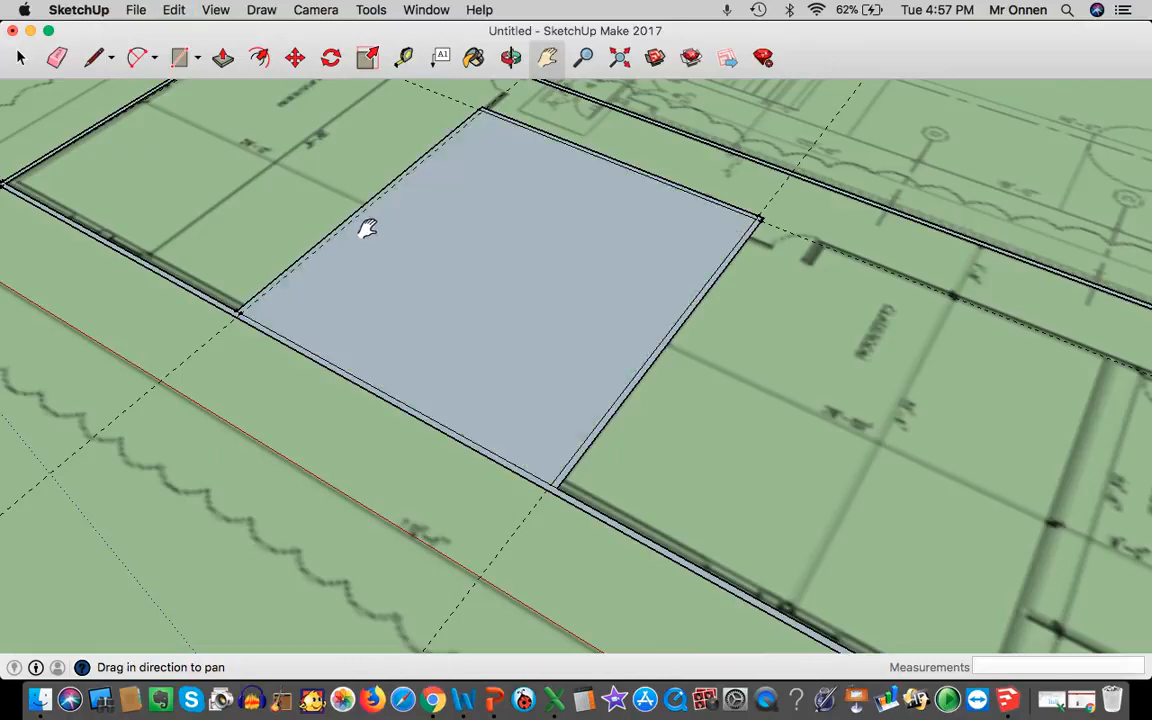
pyautogui.press('super+z')
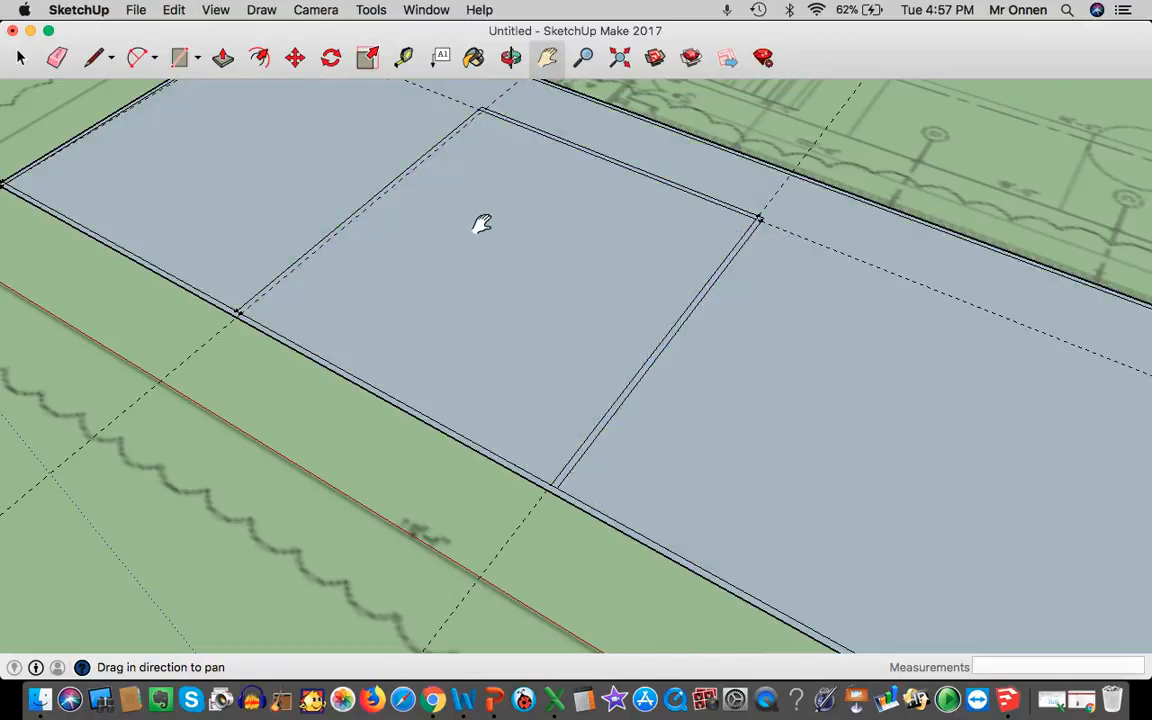
pyautogui.press('super+z')
# Draw the inner classroom rectangle from the upper-left guide intersection to the right guide line's lower wall intersection, about 32' 5" by 29' 8"
pyautogui.click(179, 57)
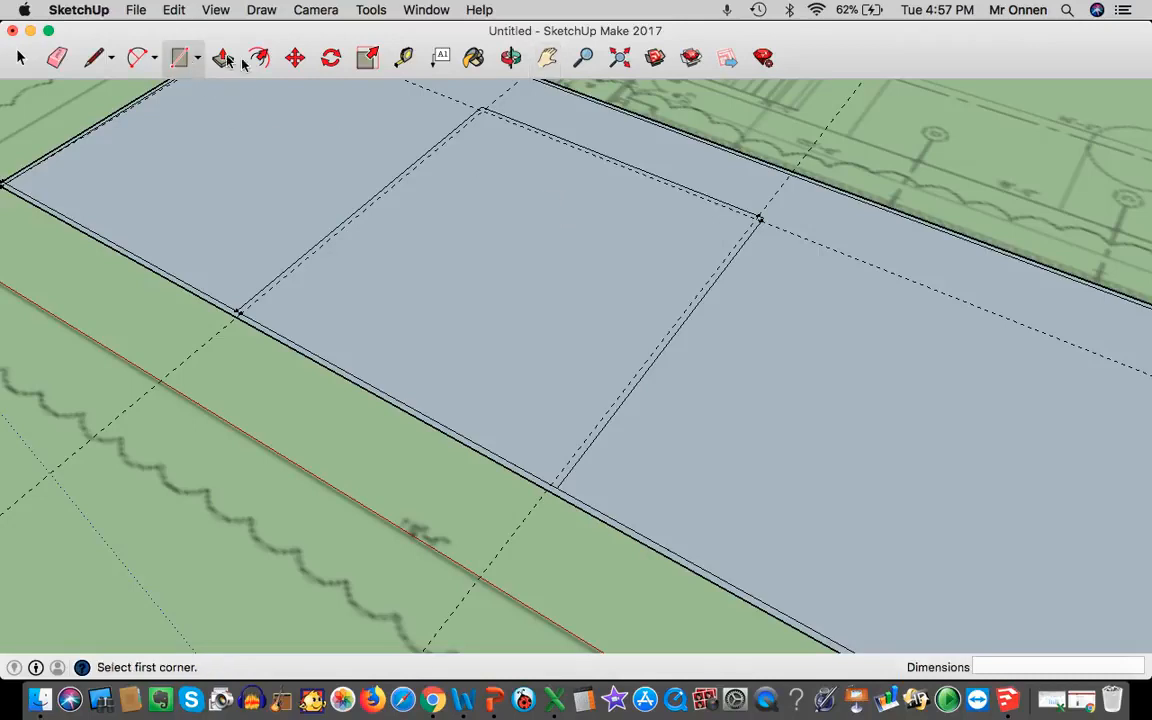
pyautogui.click(482, 110)
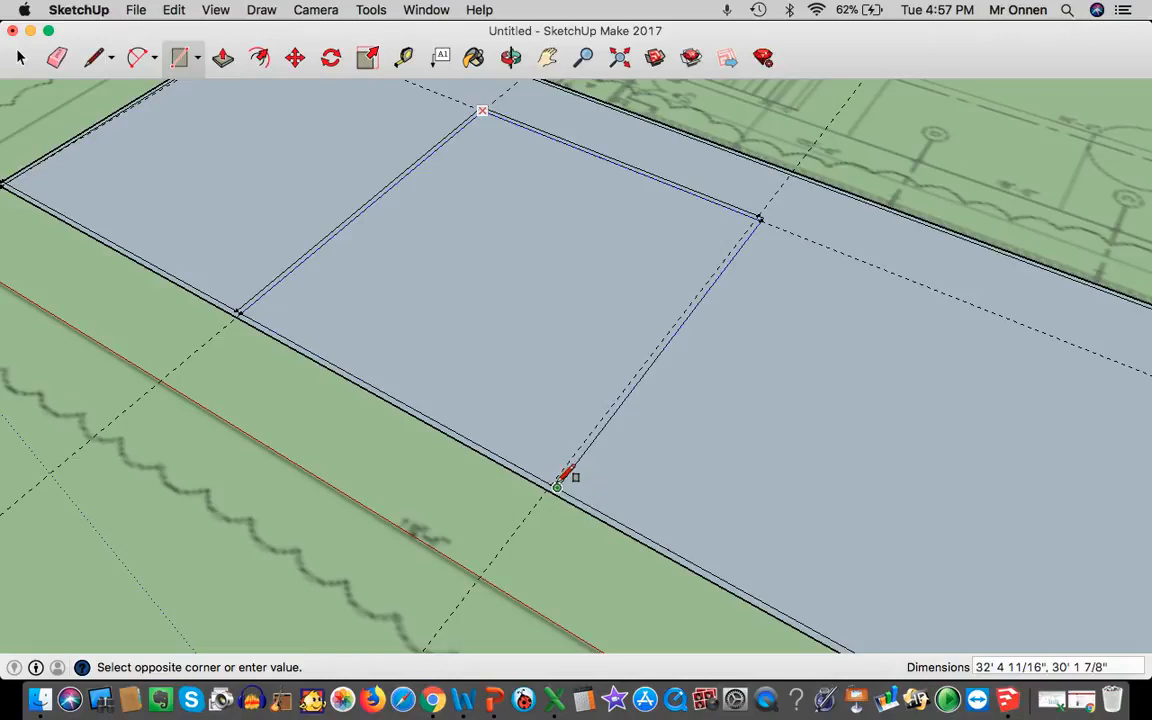
pyautogui.scroll(5, 560, 483)
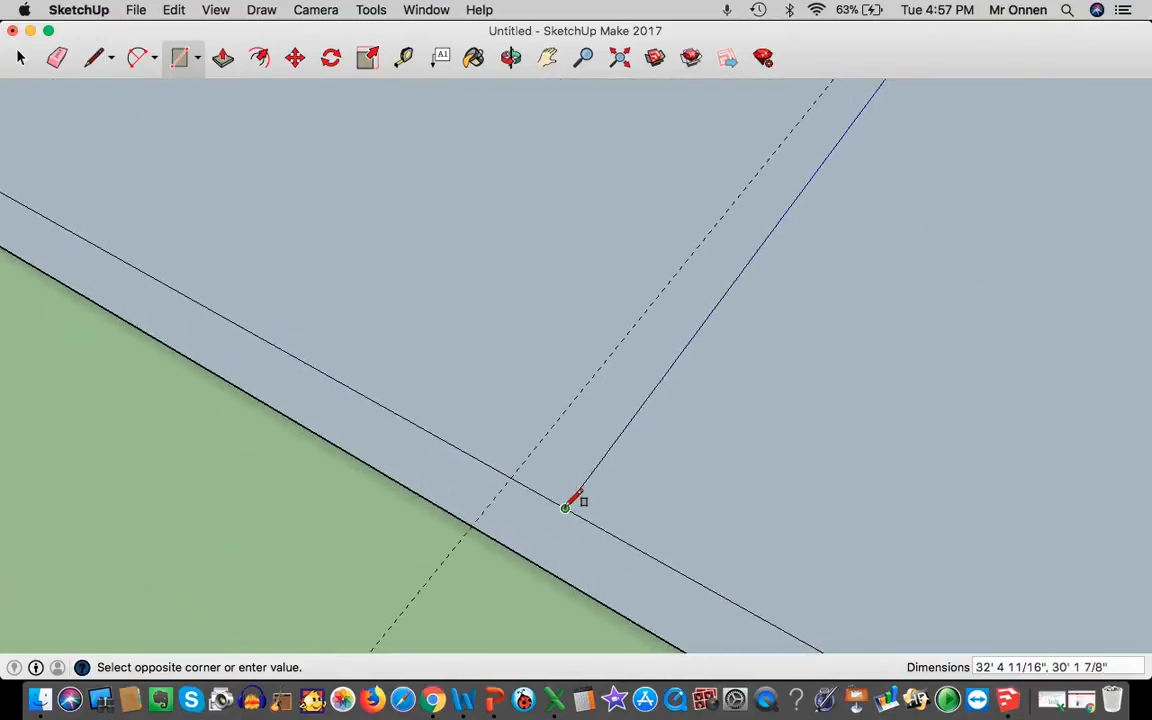
pyautogui.click(509, 482)
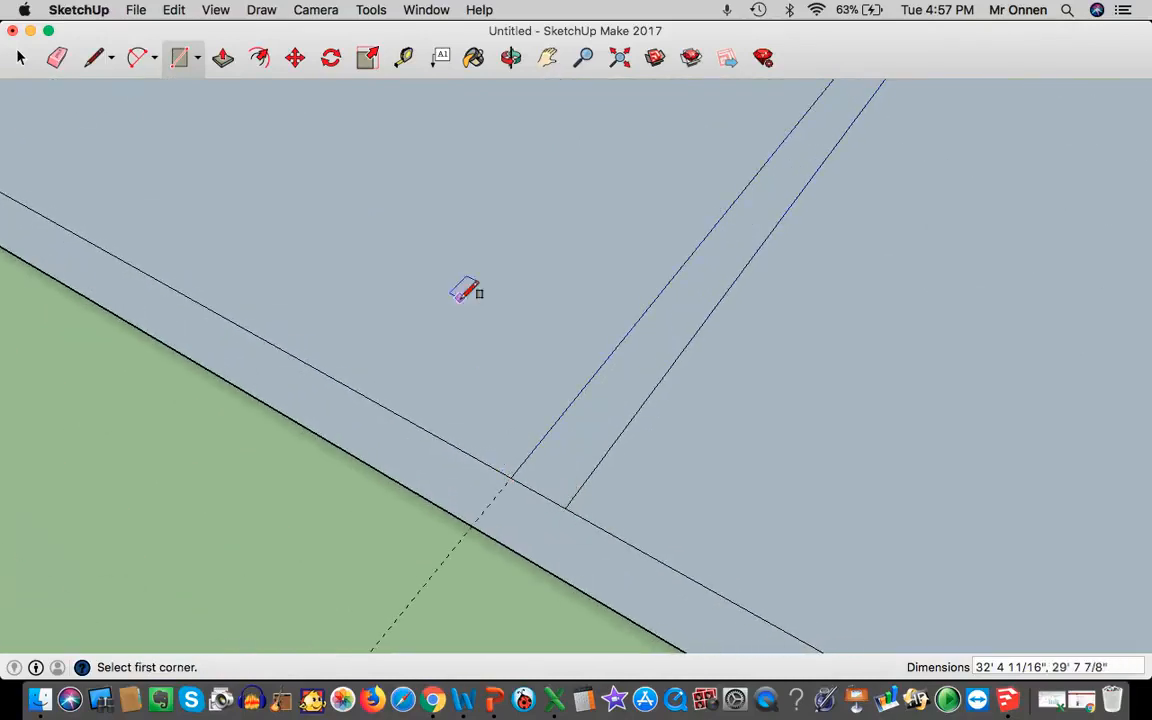
# Delete the floor faces outside and inside the second classroom, leaving only the exterior walls and the 6" partitions
pyautogui.scroll(-5, 381, 188)
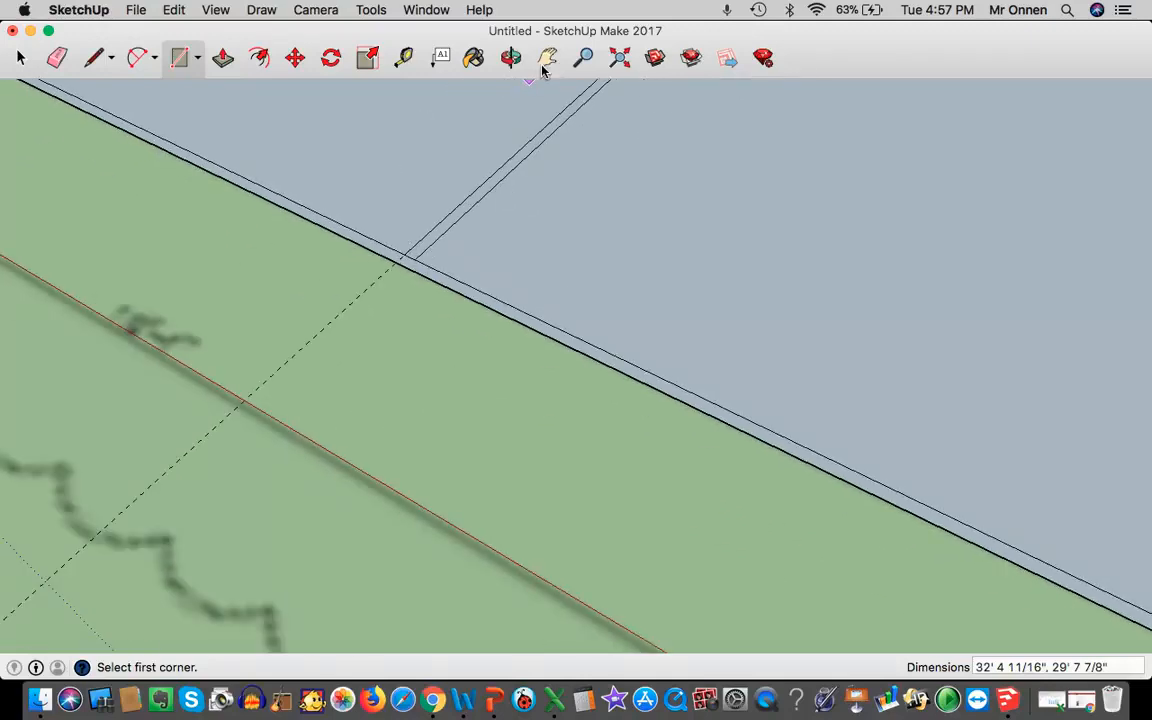
pyautogui.click(552, 57)
pyautogui.moveTo(345, 257); pyautogui.dragTo(778, 535)
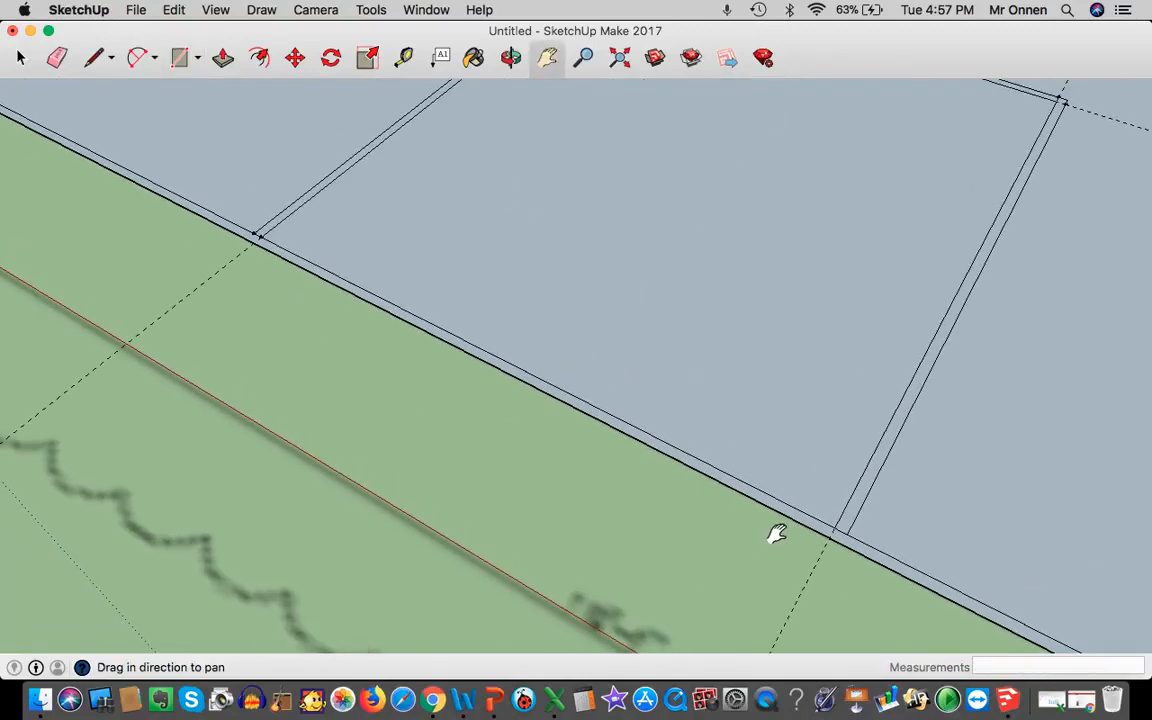
pyautogui.scroll(5, 254, 197)
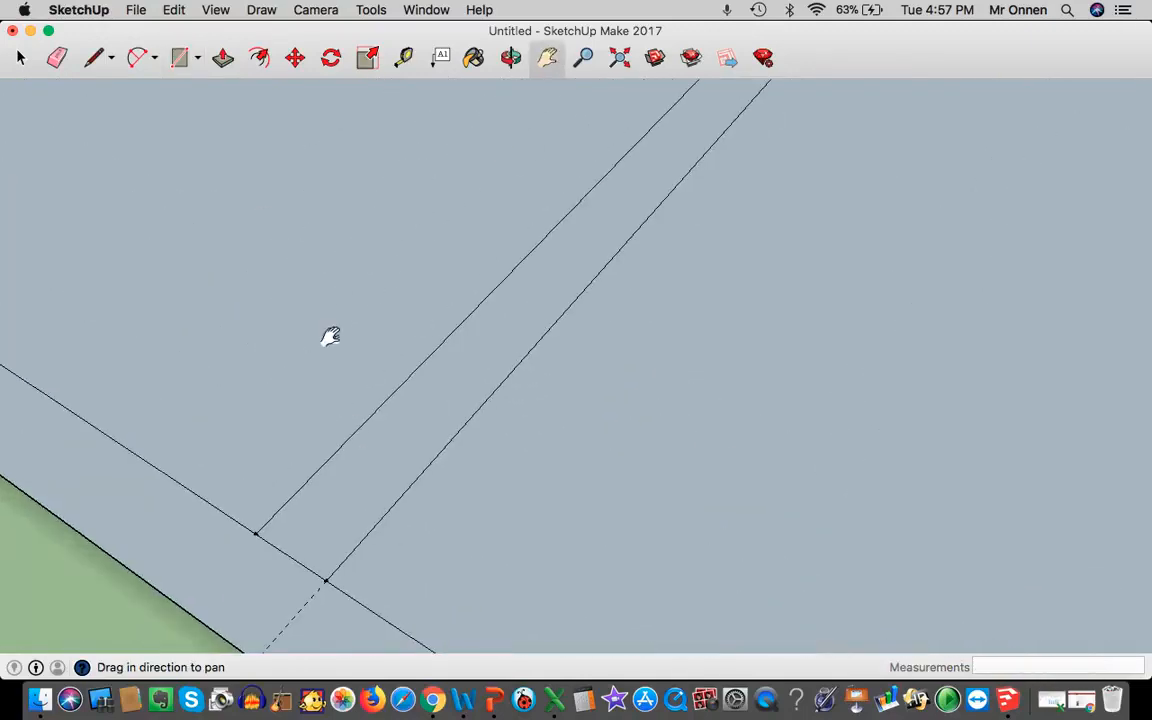
pyautogui.scroll(-5, 350, 366)
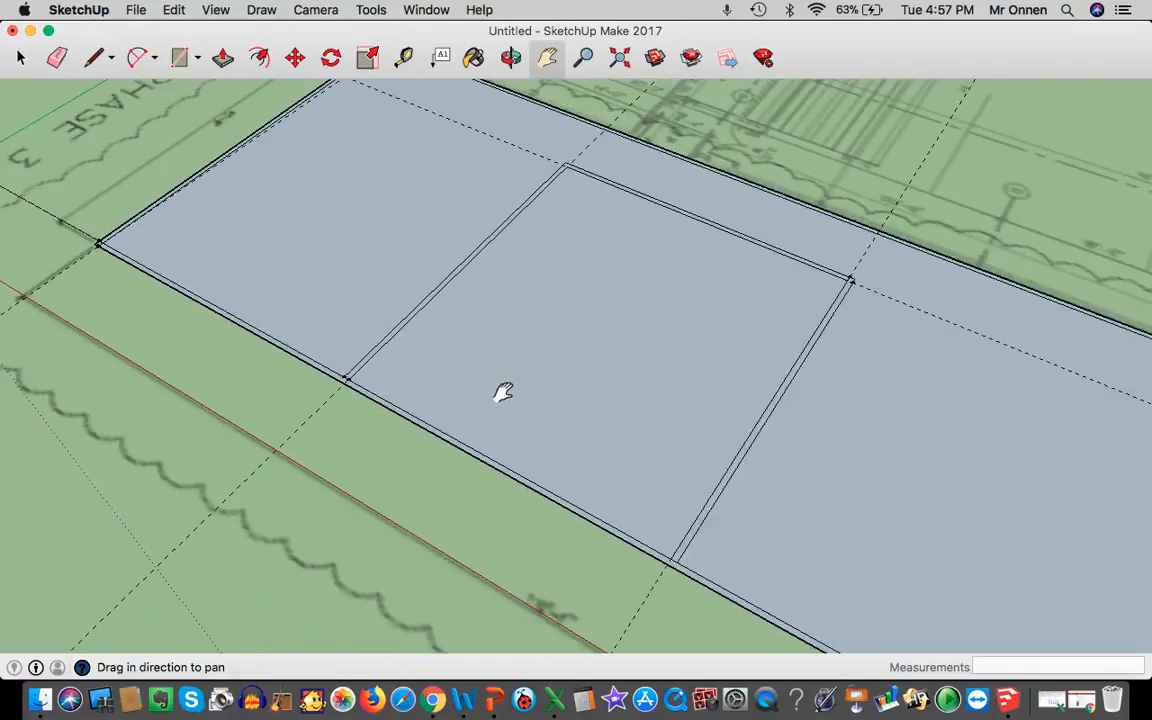
pyautogui.click(20, 58)
pyautogui.click(340, 255)
pyautogui.press('Delete')
pyautogui.click(597, 359)
pyautogui.press('Delete')
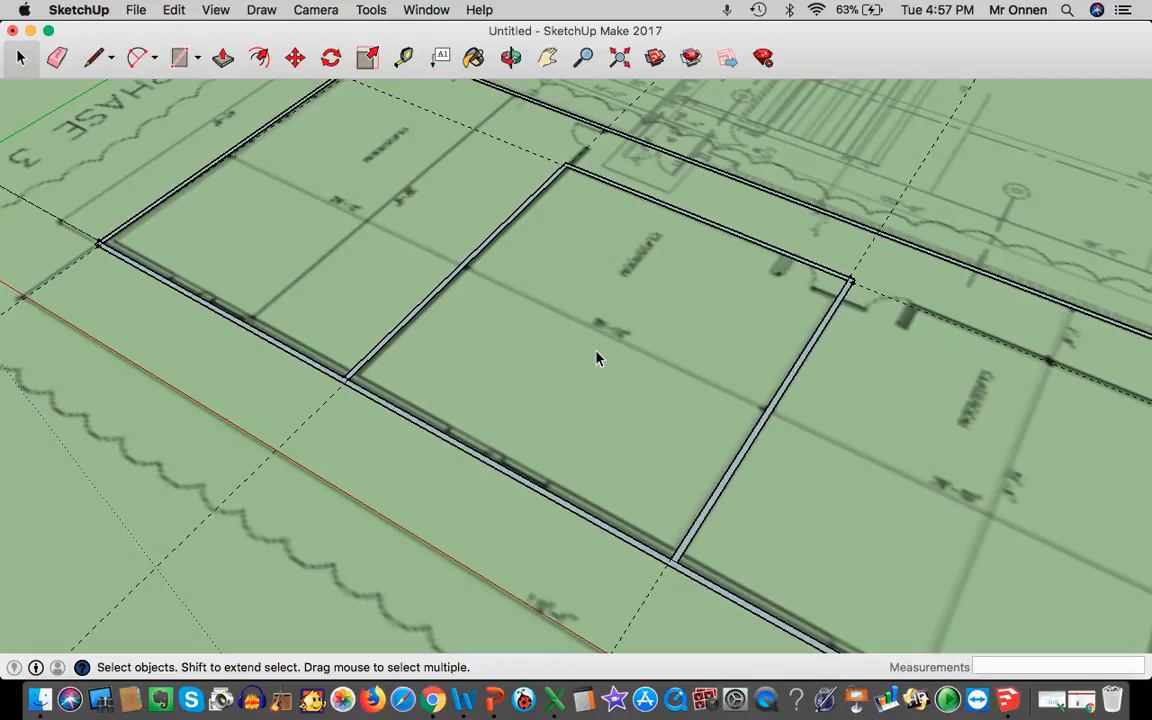
# Push/Pull the connected exterior wall and classroom partition face up to a height of 12'
pyautogui.scroll(5, 341, 385)
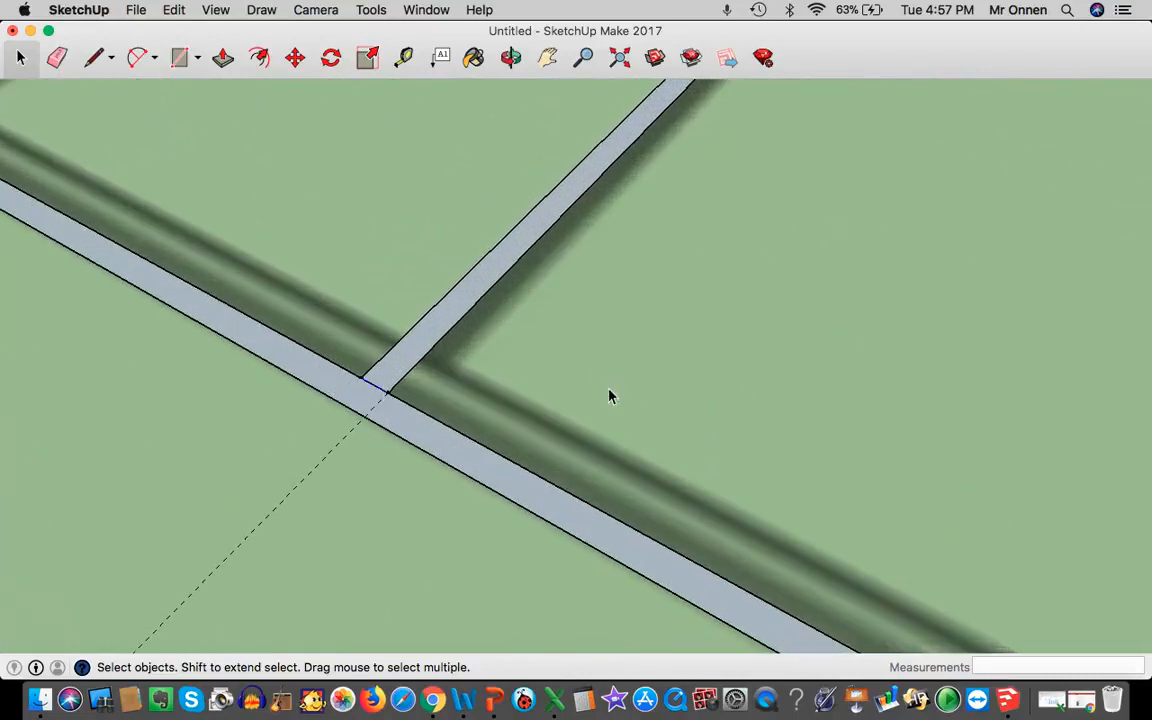
pyautogui.scroll(-5, 838, 433)
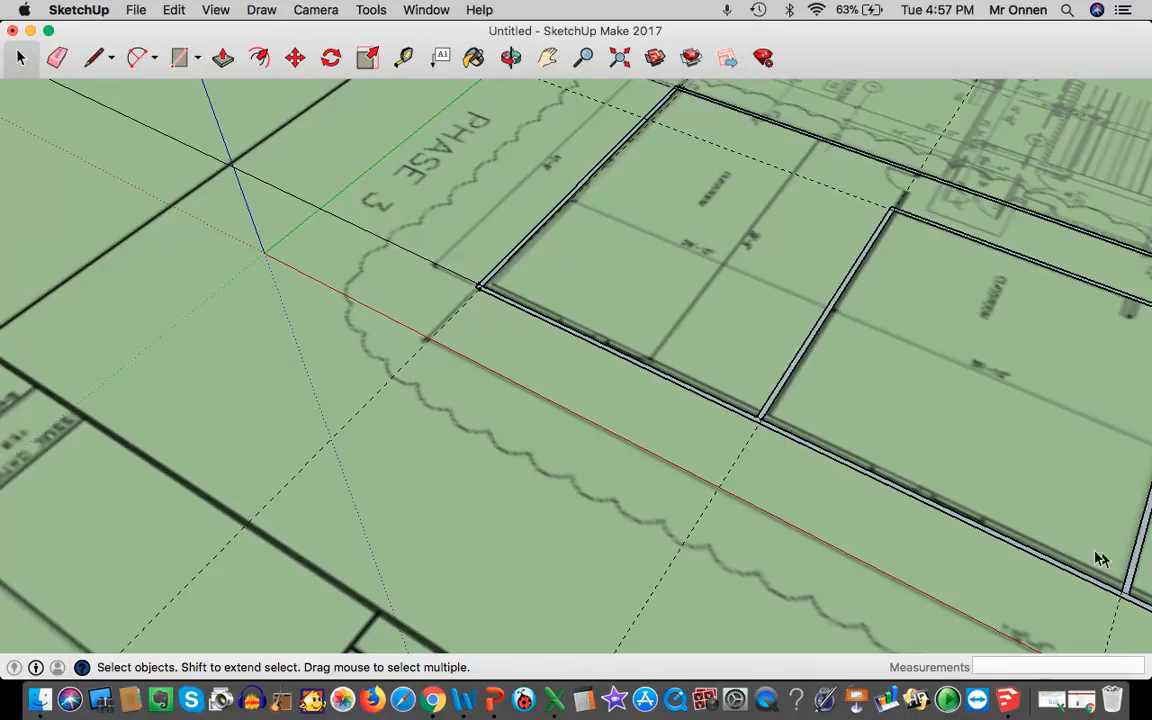
pyautogui.scroll(6, 1148, 620)
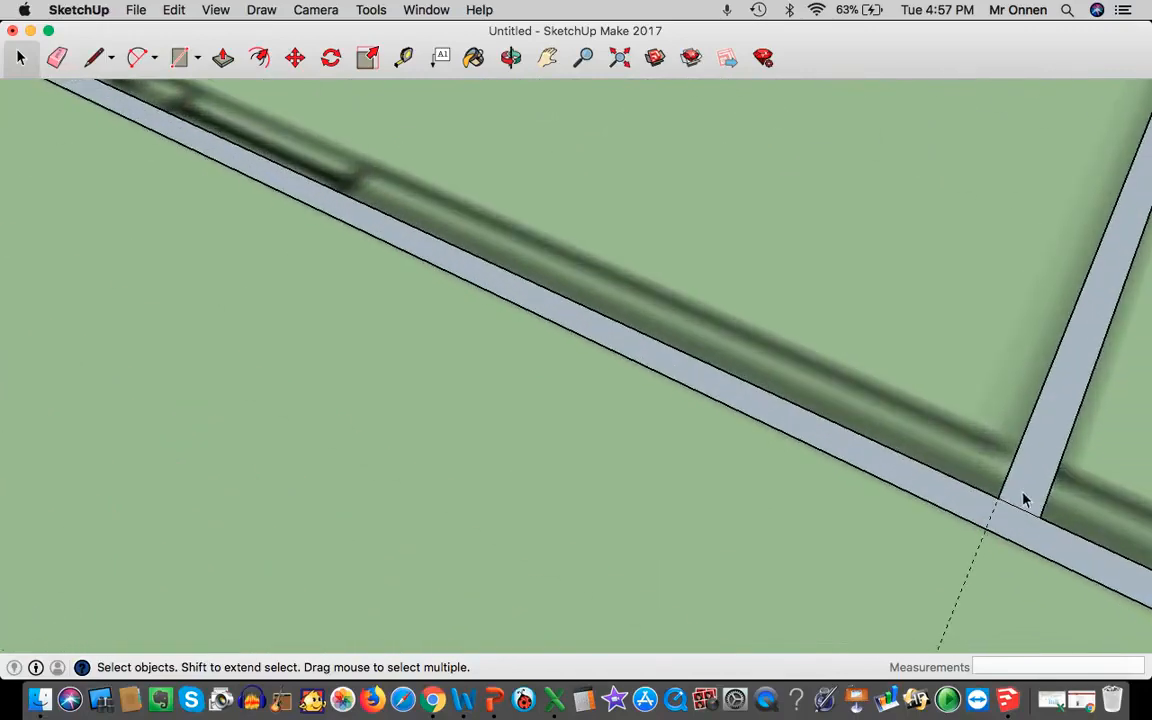
pyautogui.click(938, 490)
pyautogui.click(222, 57)
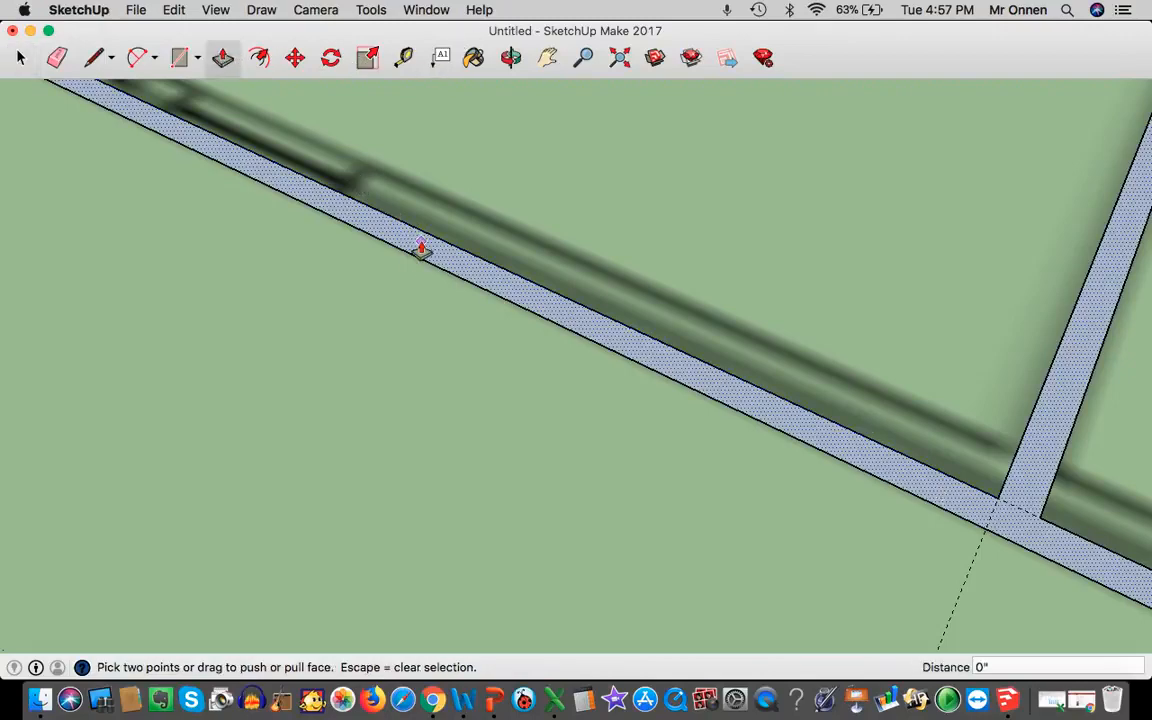
pyautogui.moveTo(421, 252); pyautogui.dragTo(414, 168)
pyautogui.moveTo(1039, 670); pyautogui.dragTo(871, 662)
pyautogui.write('12')
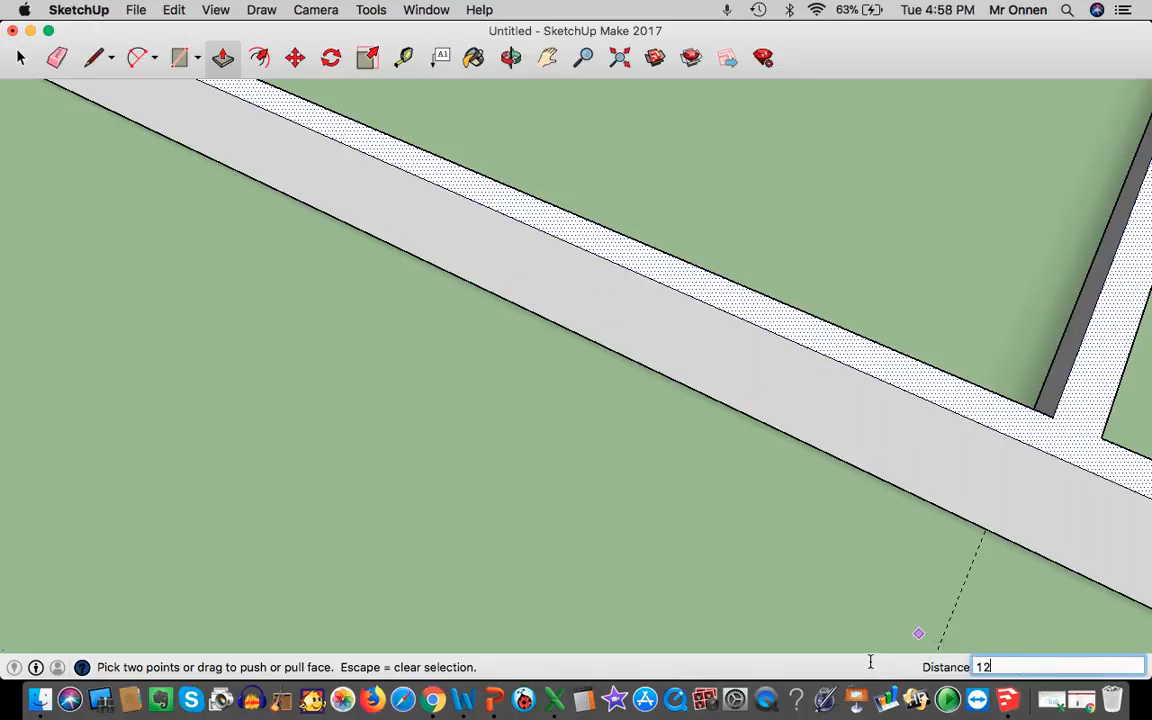
pyautogui.press('Return')
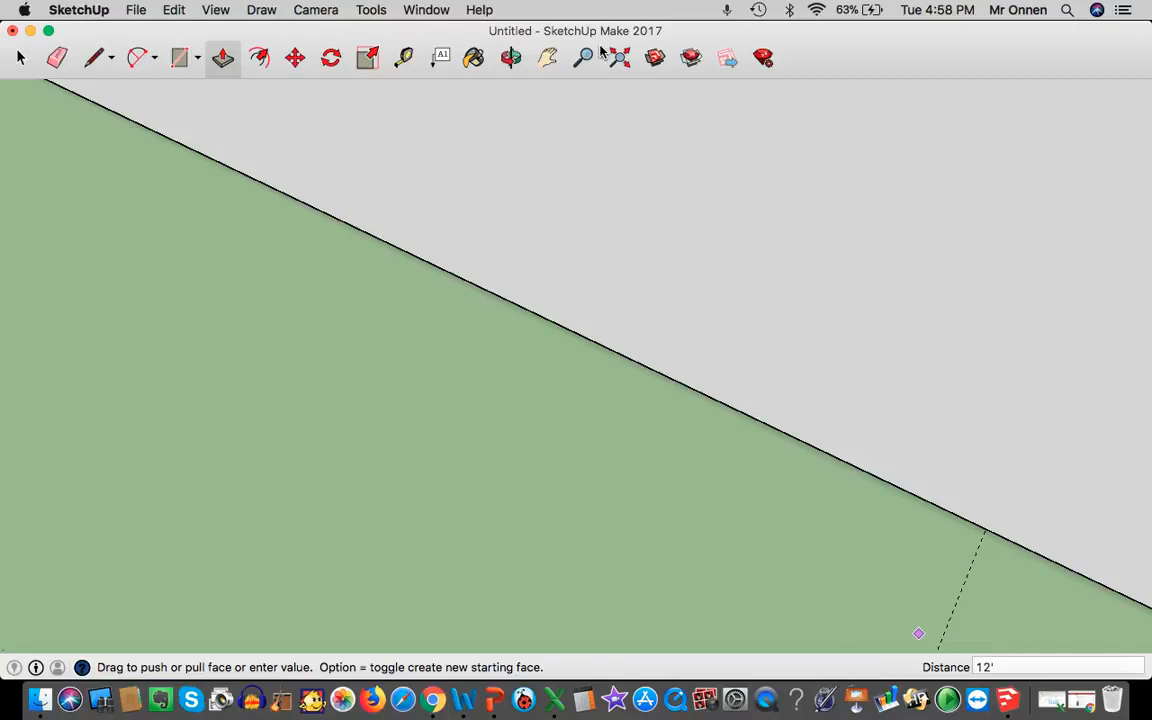
# Inspect the raised exterior walls and the second classroom's partitions as a whole from several angles
pyautogui.click(510, 57)
pyautogui.moveTo(600, 312); pyautogui.dragTo(621, 336)
pyautogui.scroll(-6, 621, 336)
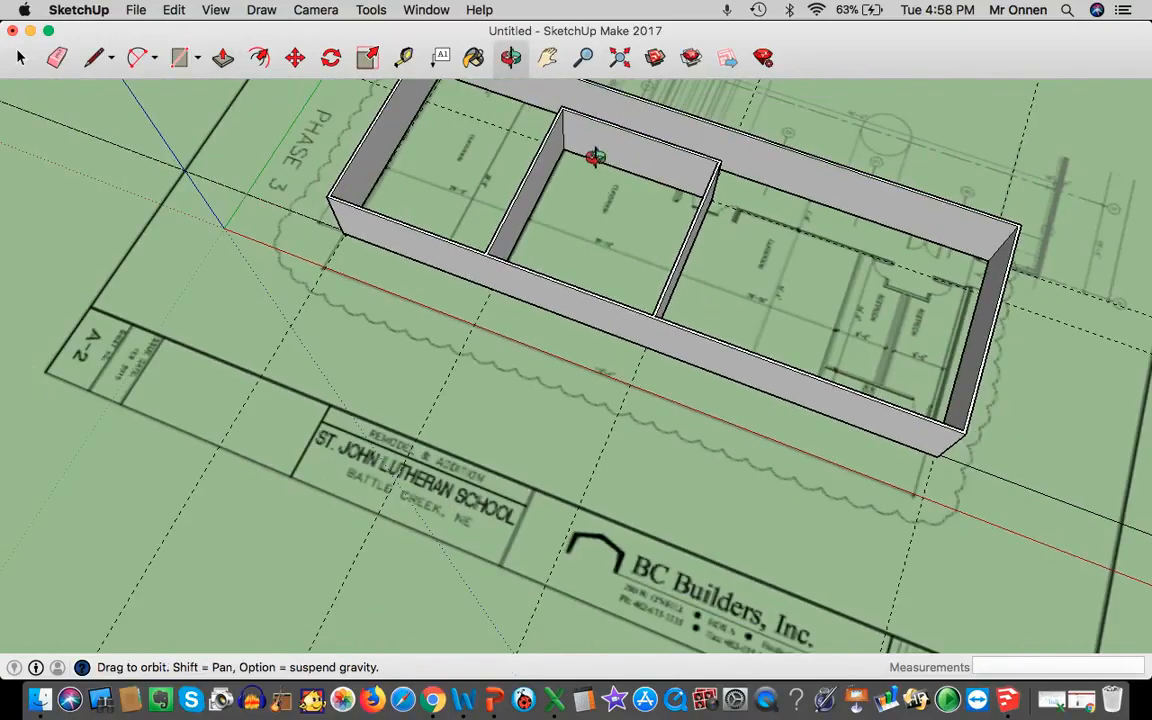
pyautogui.click(547, 57)
pyautogui.moveTo(576, 231); pyautogui.dragTo(460, 377)
pyautogui.click(510, 58)
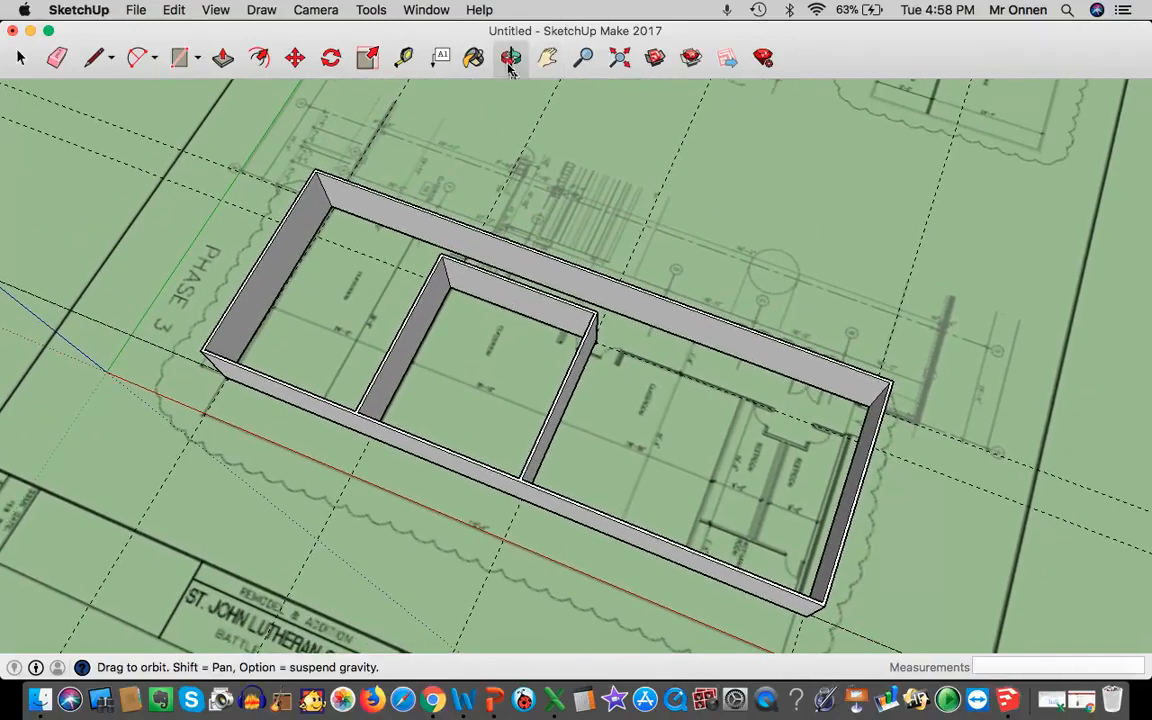
pyautogui.moveTo(675, 347); pyautogui.dragTo(311, 288)
pyautogui.moveTo(653, 499); pyautogui.dragTo(175, 406)
pyautogui.moveTo(620, 316); pyautogui.dragTo(473, 489)
pyautogui.moveTo(681, 303); pyautogui.dragTo(545, 523)
# Examine the untraced third classroom, restrooms and mechanical room on the blueprint, and view the complete wall model from outside
pyautogui.scroll(10, 775, 453)
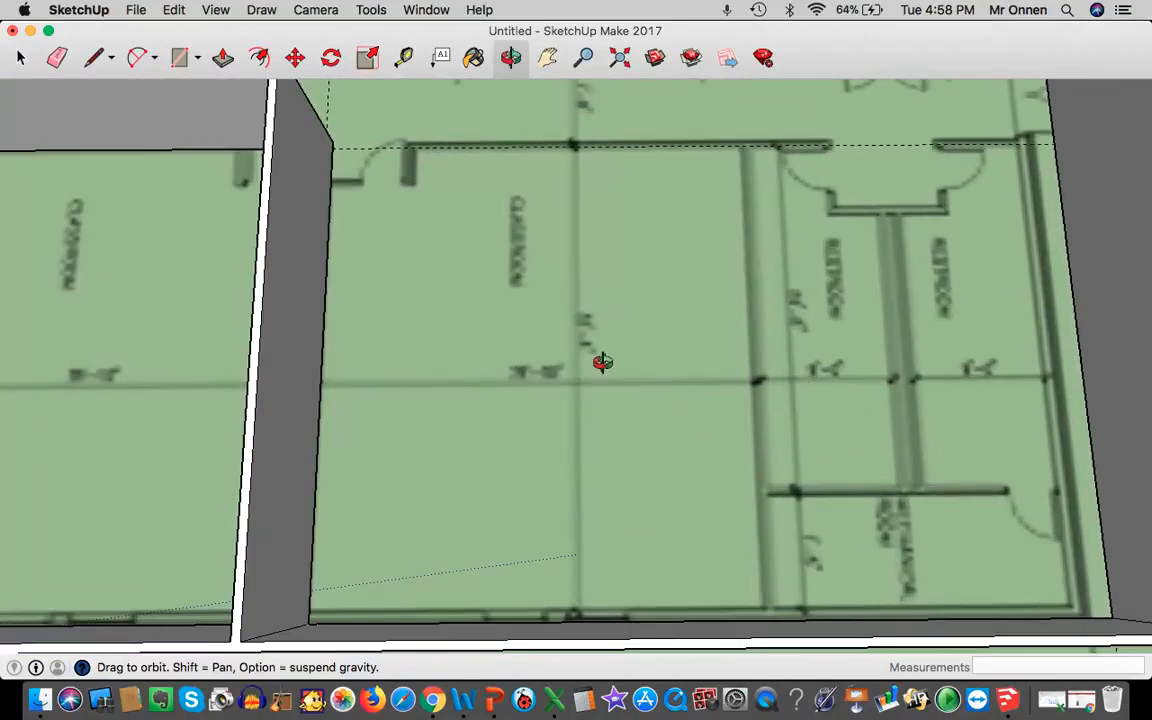
pyautogui.scroll(-3, 645, 400)
pyautogui.scroll(-5, 622, 488)
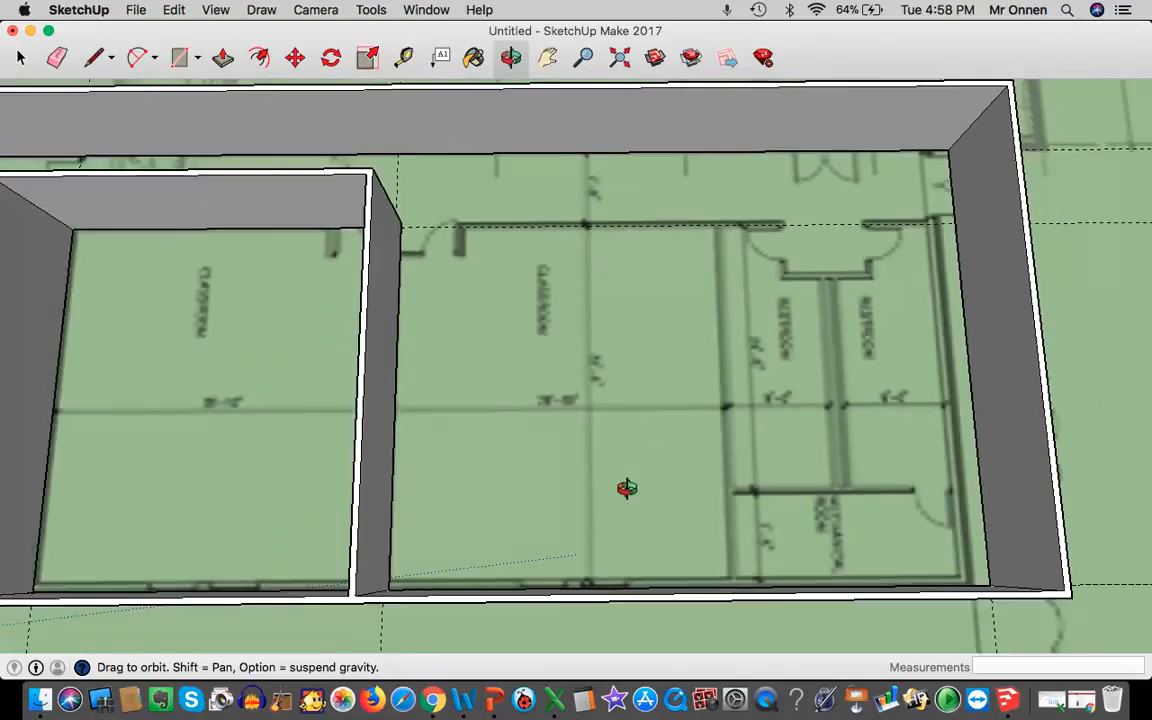
pyautogui.moveTo(450, 490); pyautogui.dragTo(383, 275)
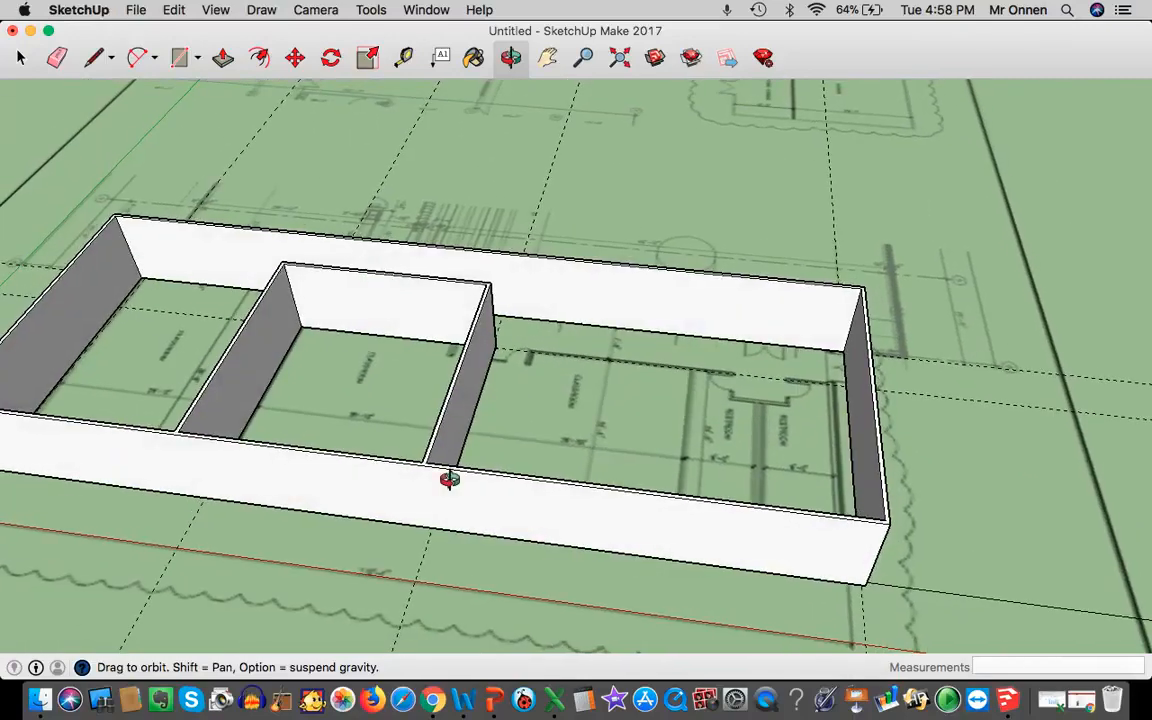
pyautogui.scroll(-2, 327, 443)
pyautogui.scroll(-1, 327, 443)
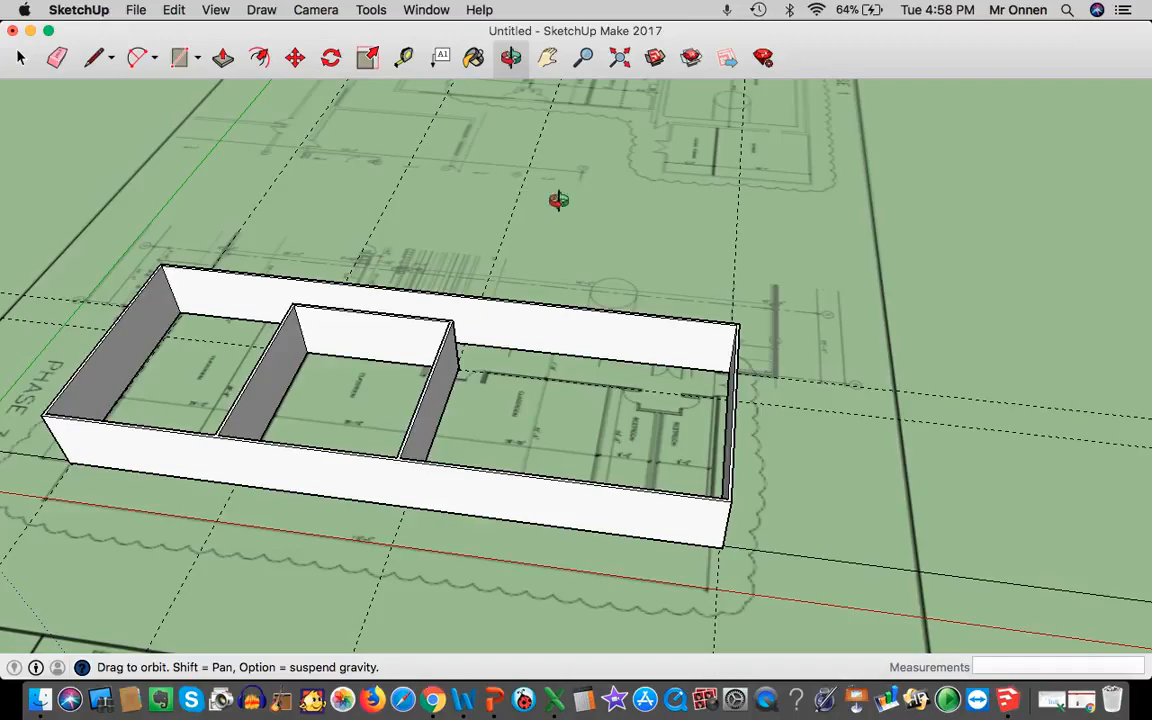
pyautogui.moveTo(557, 400); pyautogui.dragTo(527, 357)
pyautogui.moveTo(380, 390); pyautogui.dragTo(862, 403)
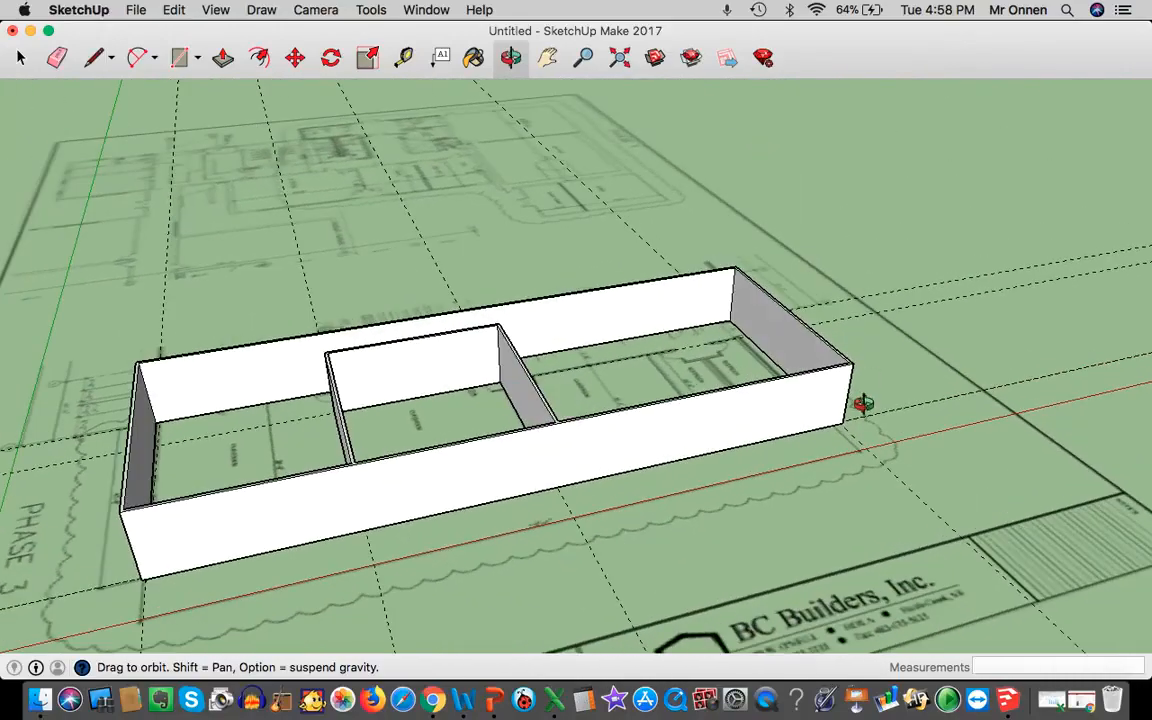